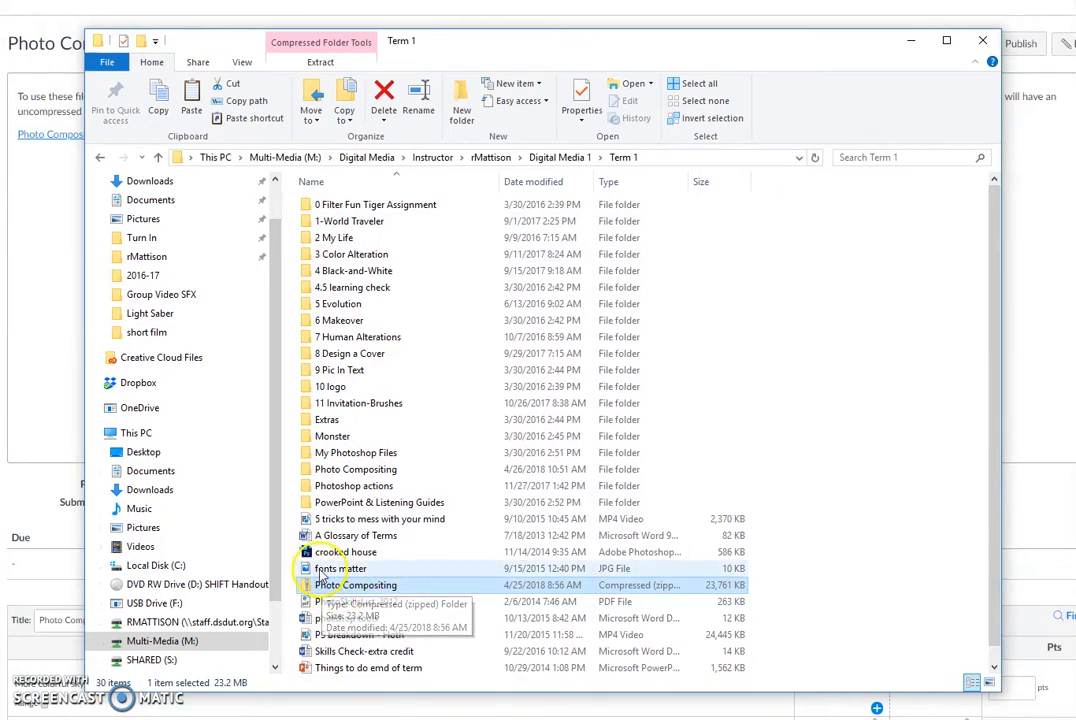
Examine the image files inside the zipped Photo Compositing folder, and return to the Term 1 folder.
{"action": "double_click", "coordinate": [360, 589]}
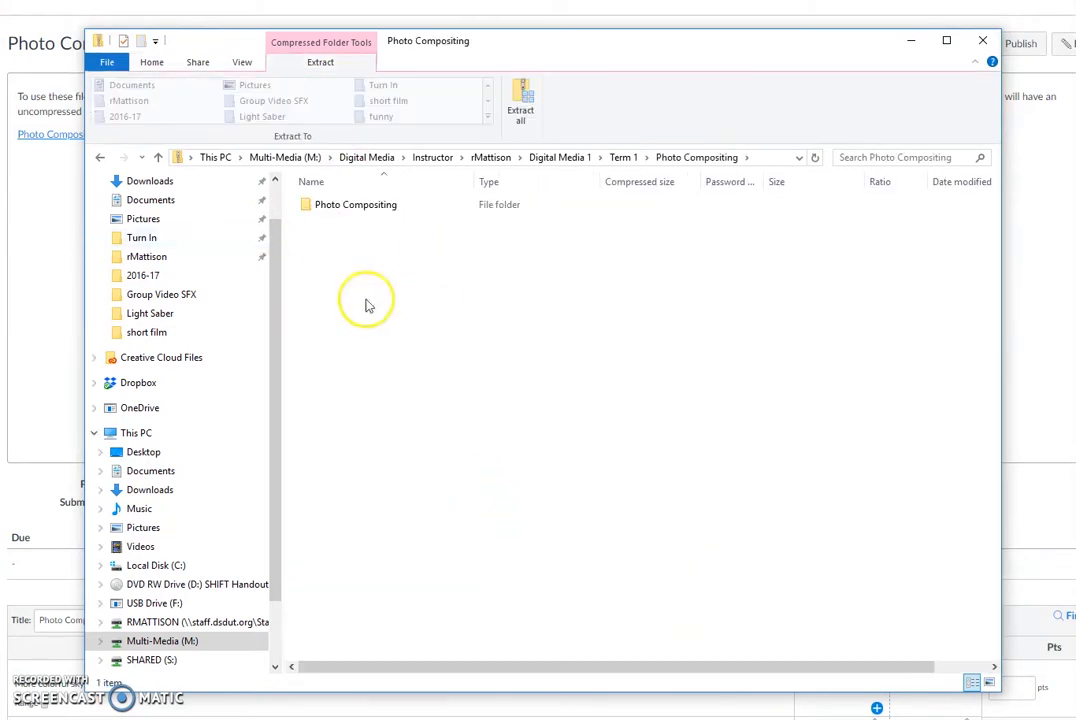
{"action": "left_click", "coordinate": [342, 207]}
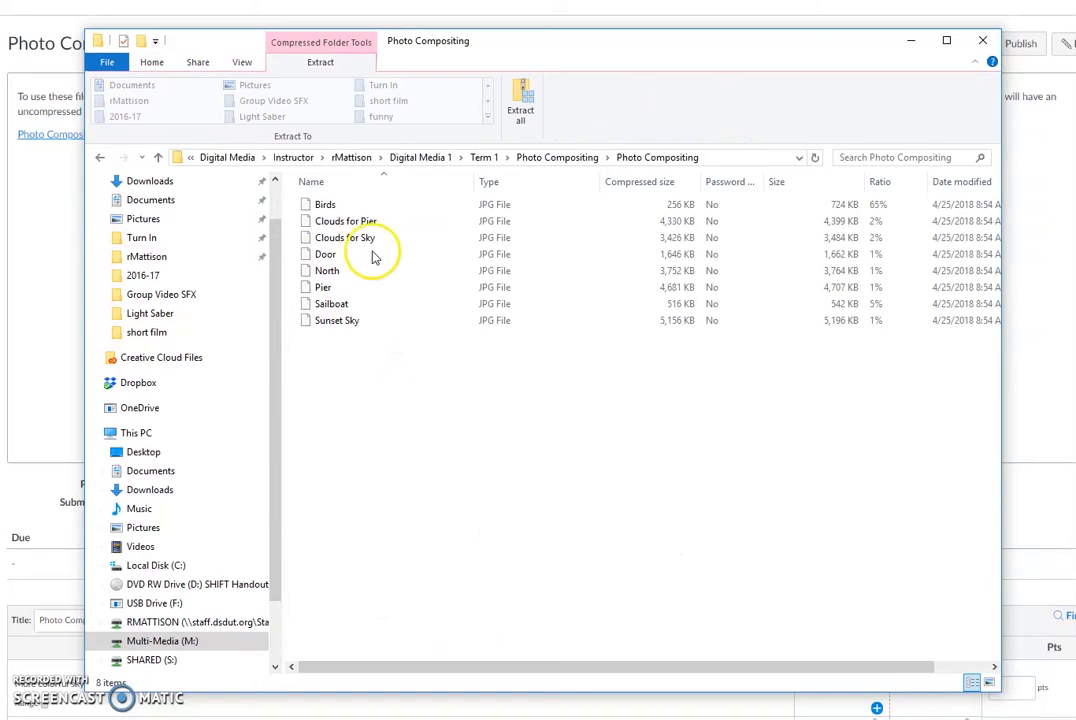
{"action": "left_click", "coordinate": [157, 157]}
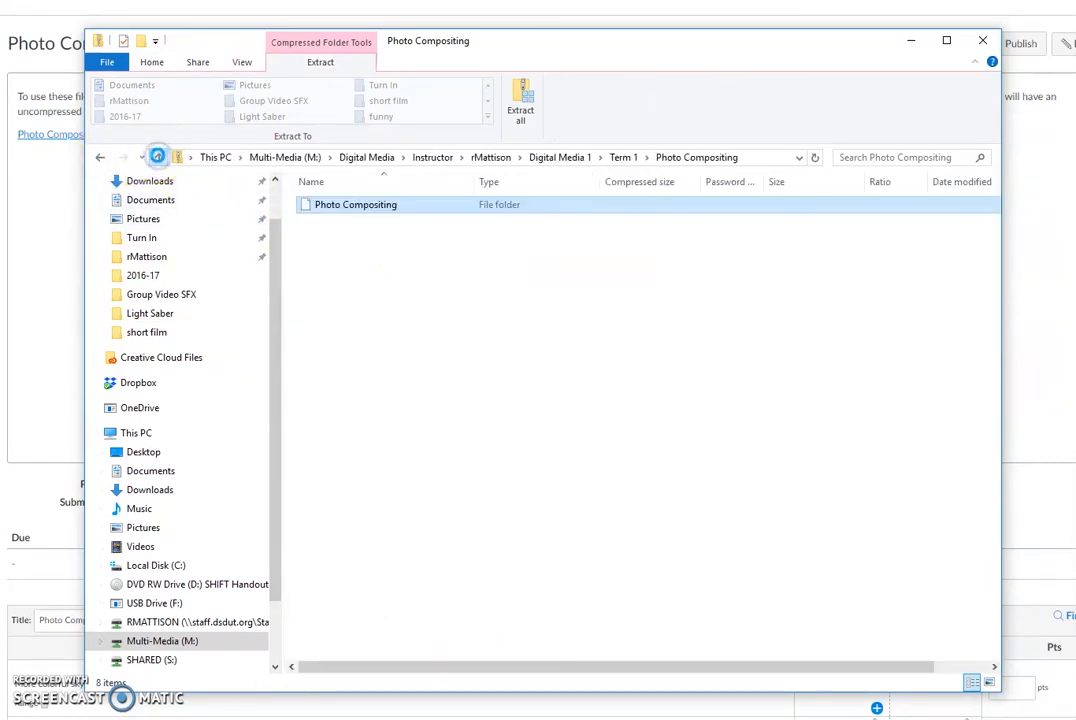
{"action": "left_click", "coordinate": [157, 157]}
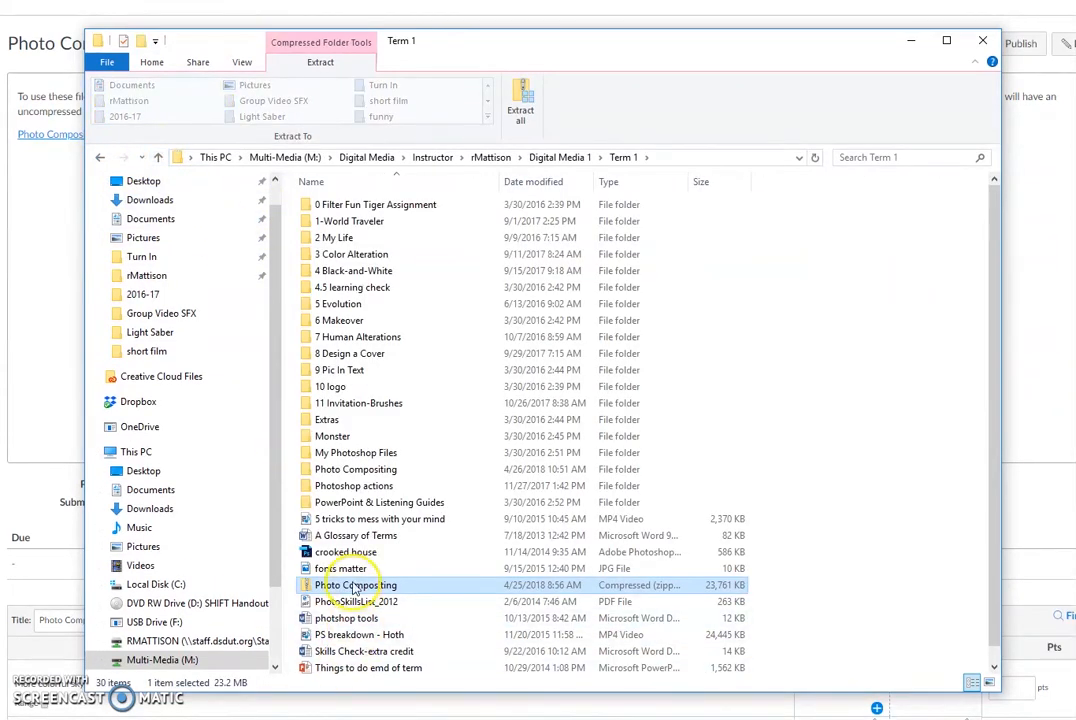
{"action": "right_click", "coordinate": [350, 584]}
{"action": "left_click", "coordinate": [153, 298]}
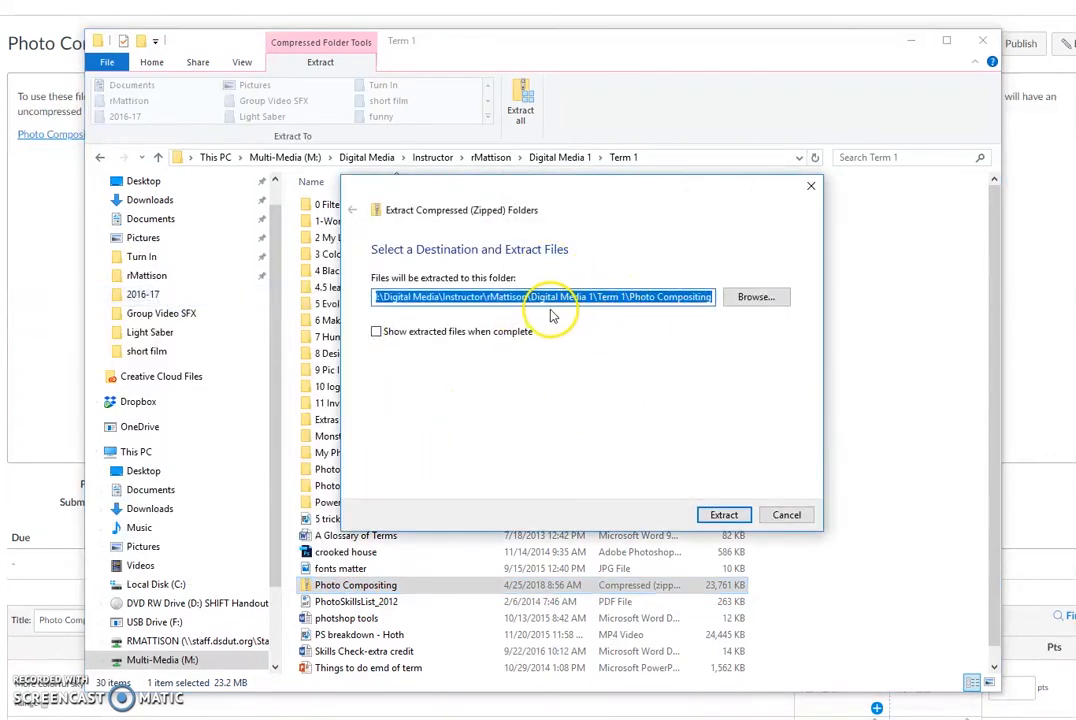
{"action": "left_click", "coordinate": [756, 296]}
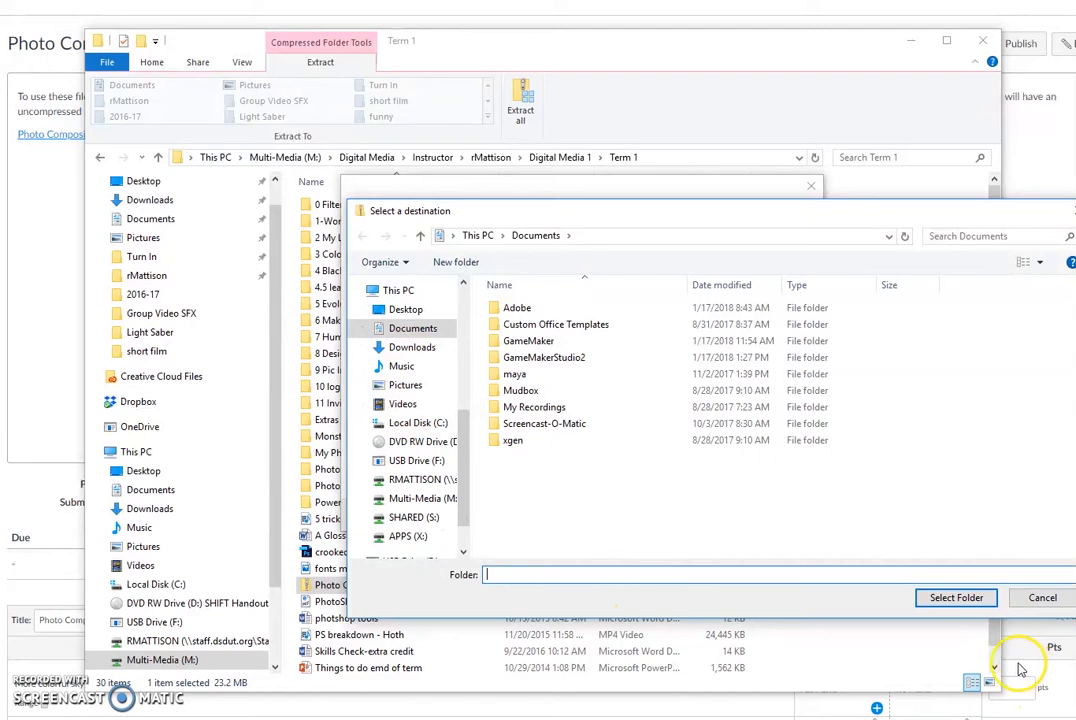
{"action": "left_click", "coordinate": [1043, 598]}
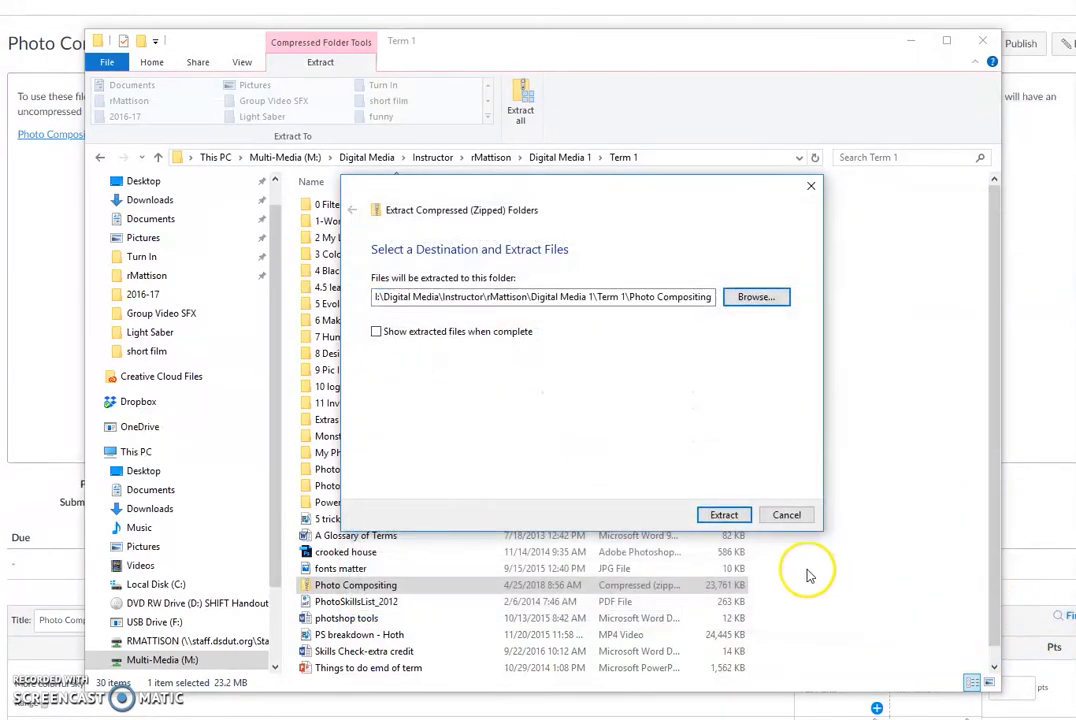
{"action": "left_click", "coordinate": [786, 514]}
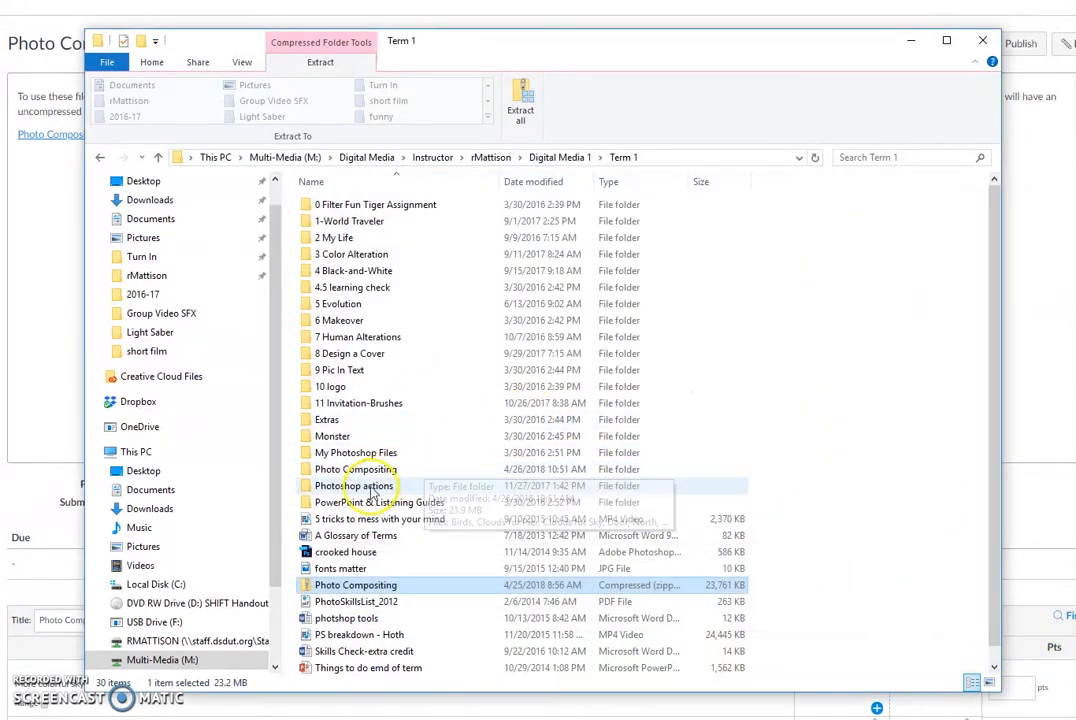
Examine the images in the uncompressed Photo Compositing folder, return to Term 1 and minimize the window.
{"action": "double_click", "coordinate": [355, 469]}
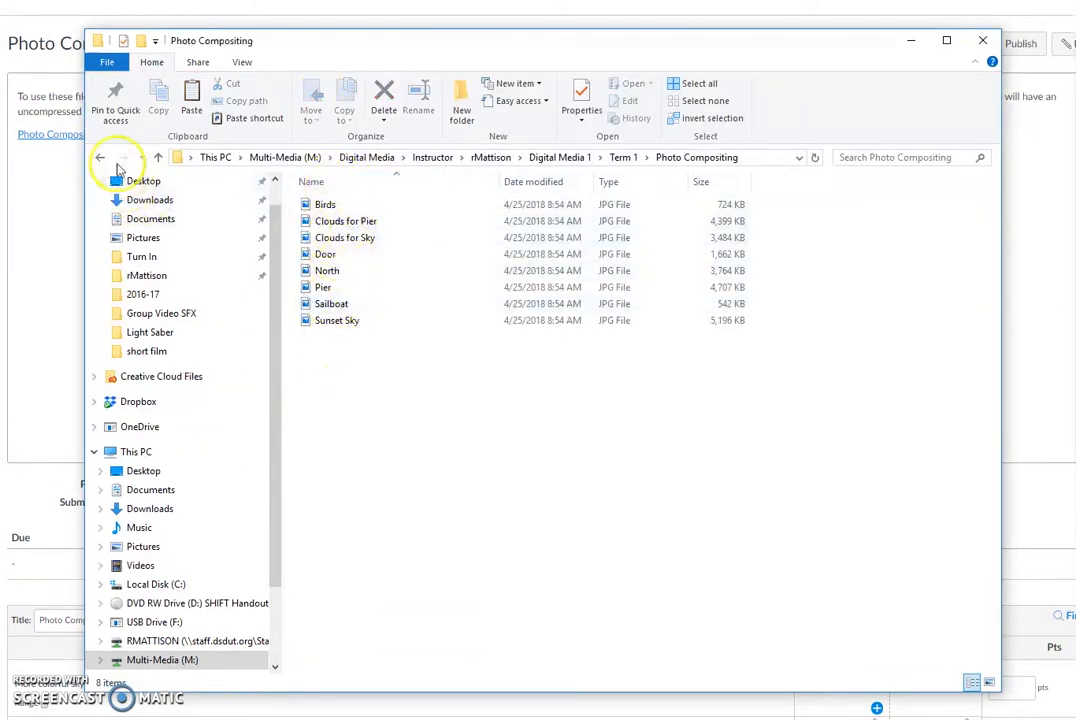
{"action": "left_click", "coordinate": [105, 160]}
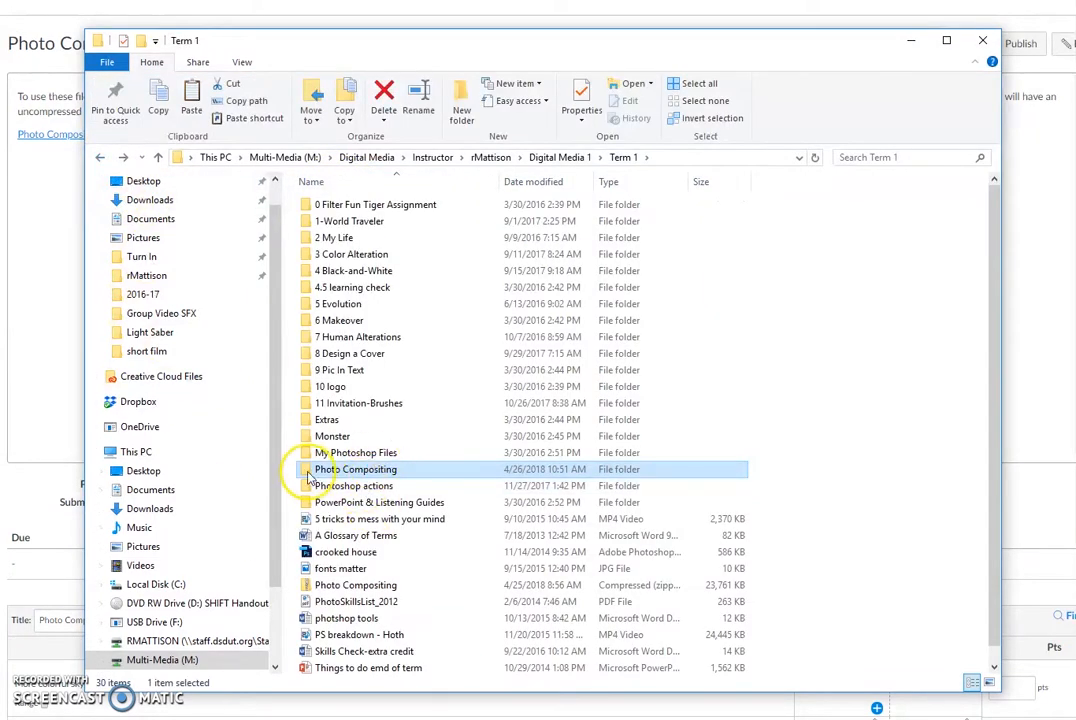
{"action": "left_click", "coordinate": [910, 40]}
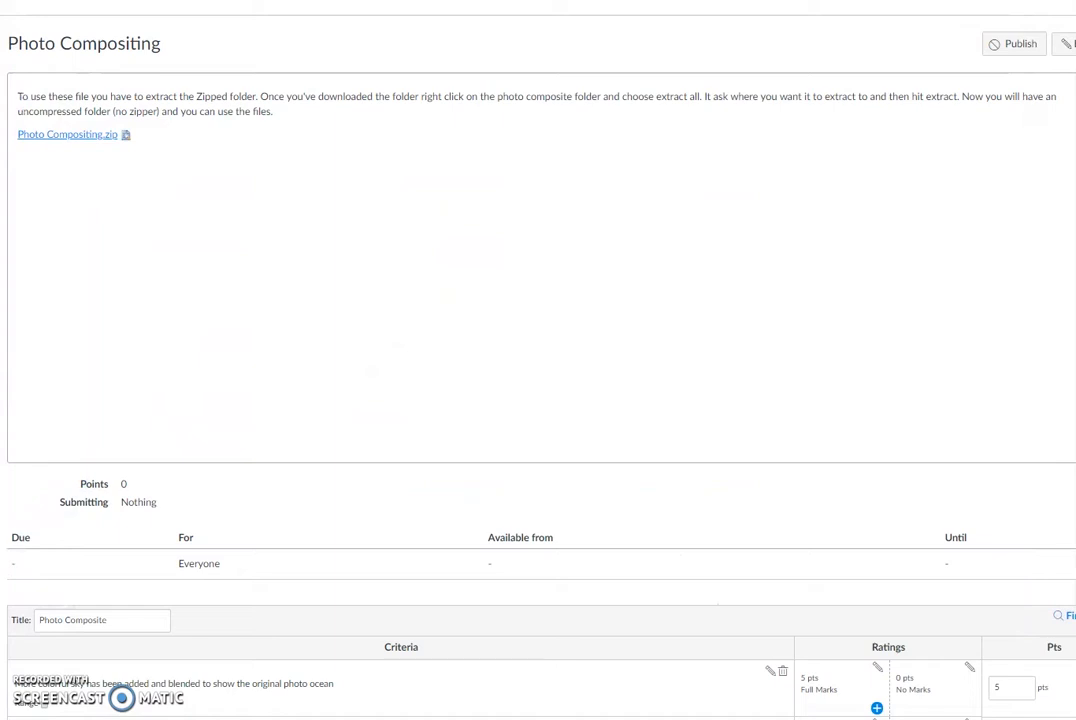
Switch to Photoshop and open the Pier image from the Photo Compositing folder, showing the whole picture at 25%.
{"action": "left_click", "coordinate": [401, 716]}
{"action": "left_click", "coordinate": [75, 89]}
{"action": "left_click", "coordinate": [97, 122]}
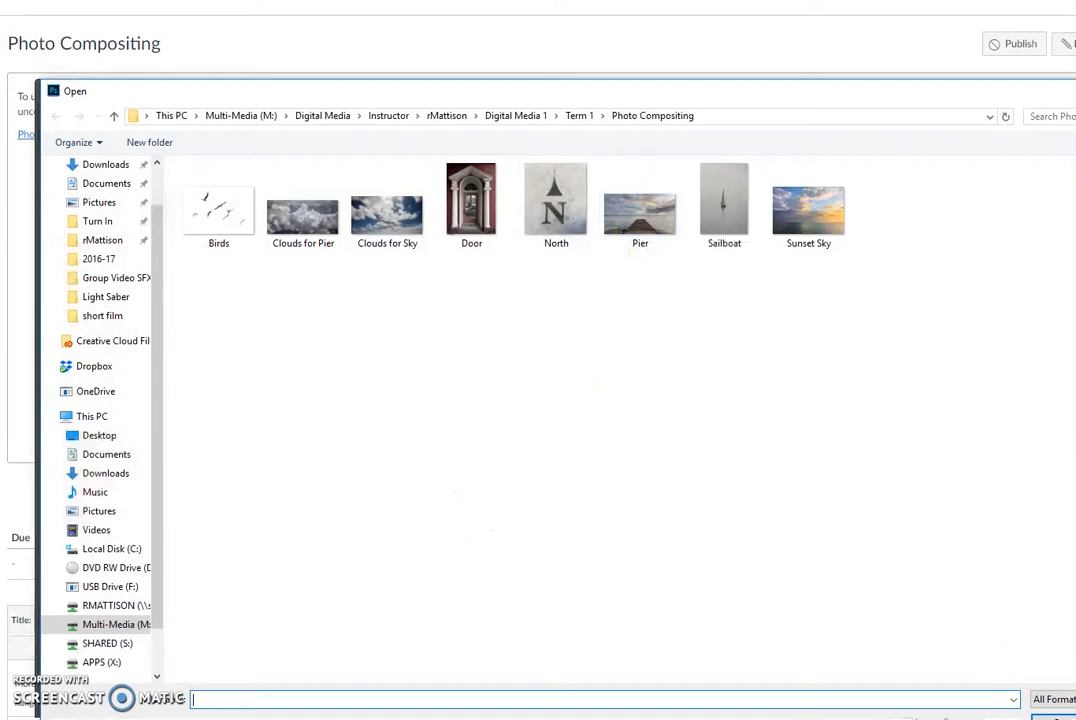
{"action": "key", "text": "Escape"}
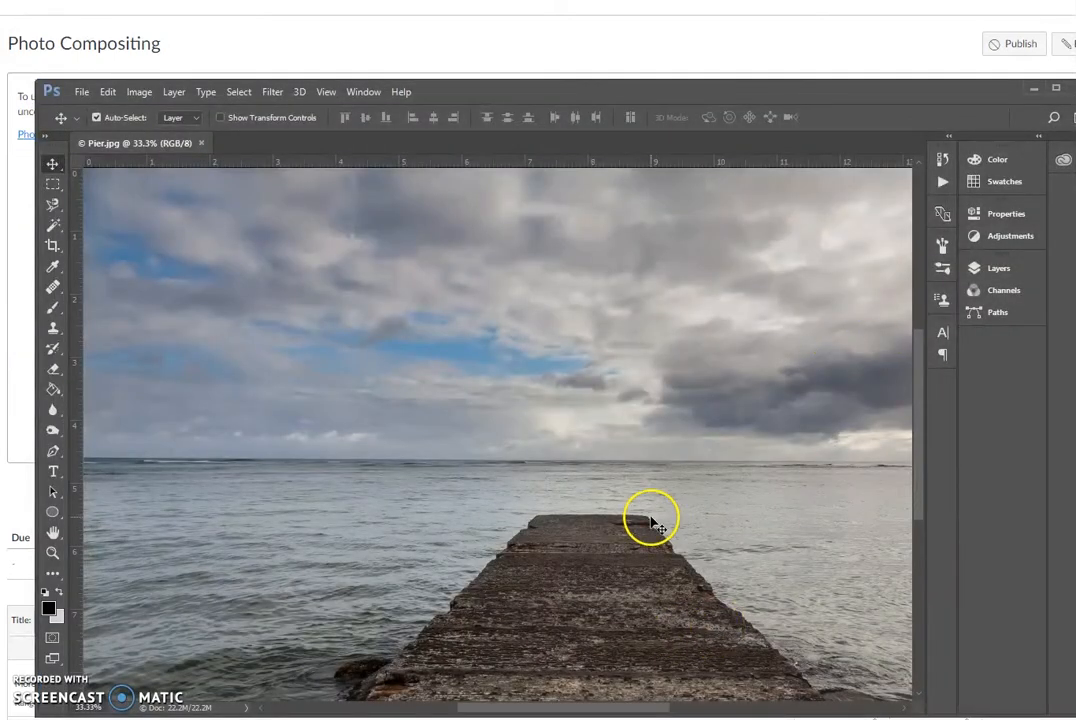
{"action": "scroll", "coordinate": [672, 521], "scroll_direction": "down", "scroll_amount": 2}
{"action": "scroll", "coordinate": [672, 521], "scroll_direction": "down", "scroll_amount": 2}
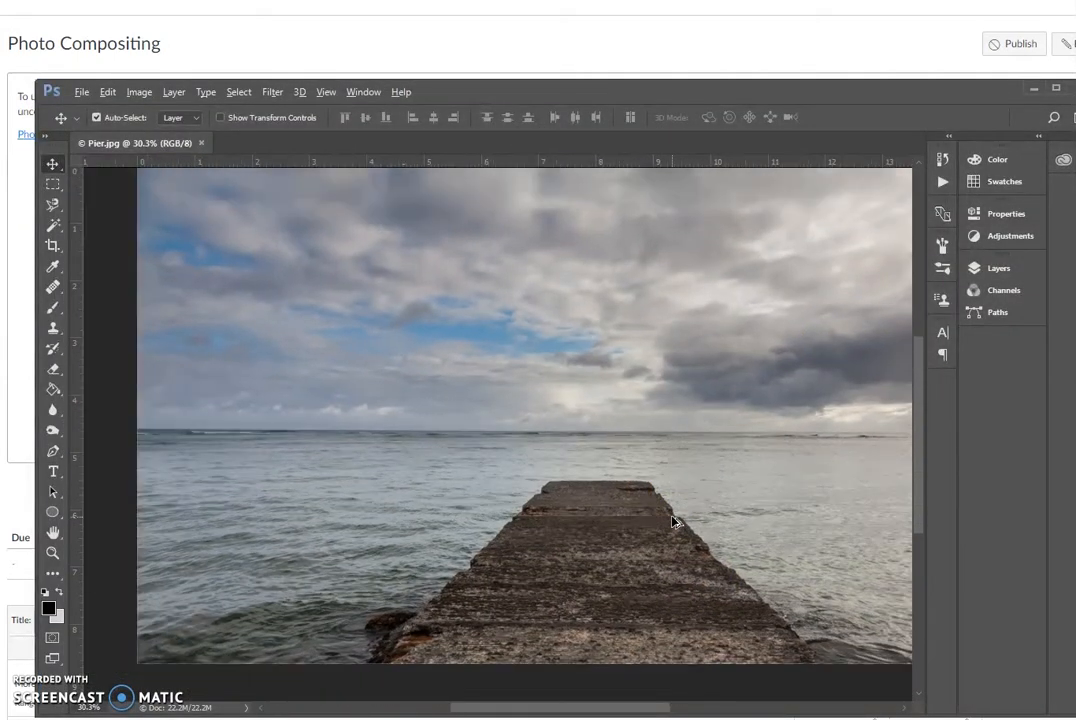
{"action": "scroll", "coordinate": [672, 521], "scroll_direction": "down", "scroll_amount": 1}
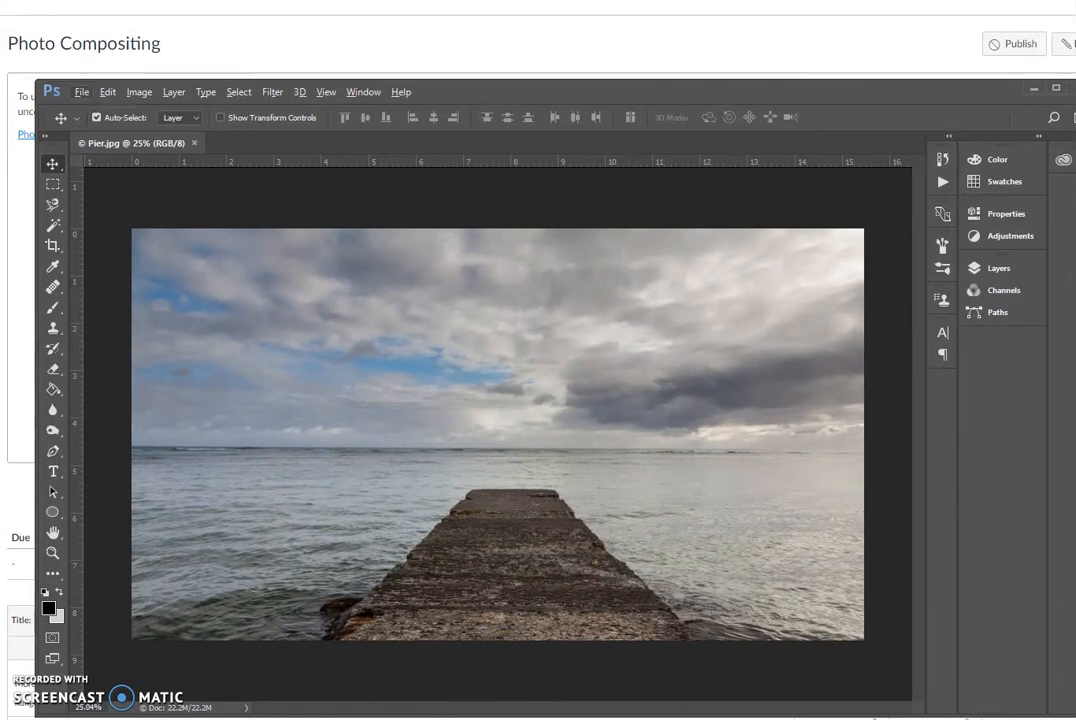
Open the Sunset Sky image from the Photo Compositing folder as a second document.
{"action": "left_click", "coordinate": [88, 91]}
{"action": "left_click", "coordinate": [96, 120]}
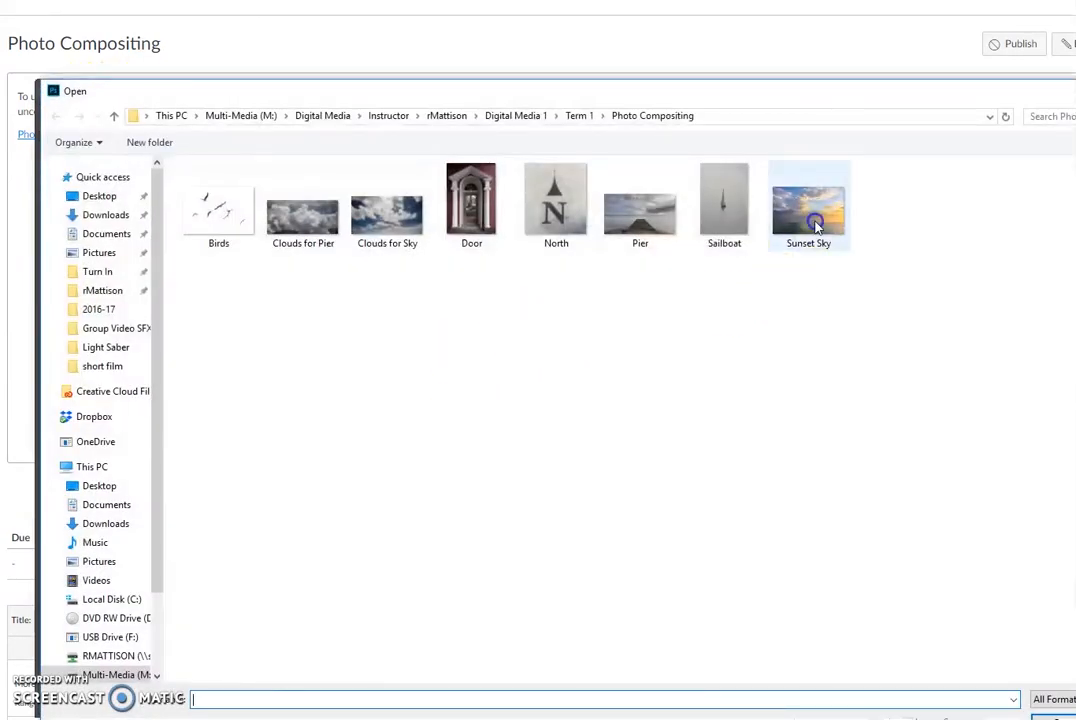
{"action": "double_click", "coordinate": [816, 222]}
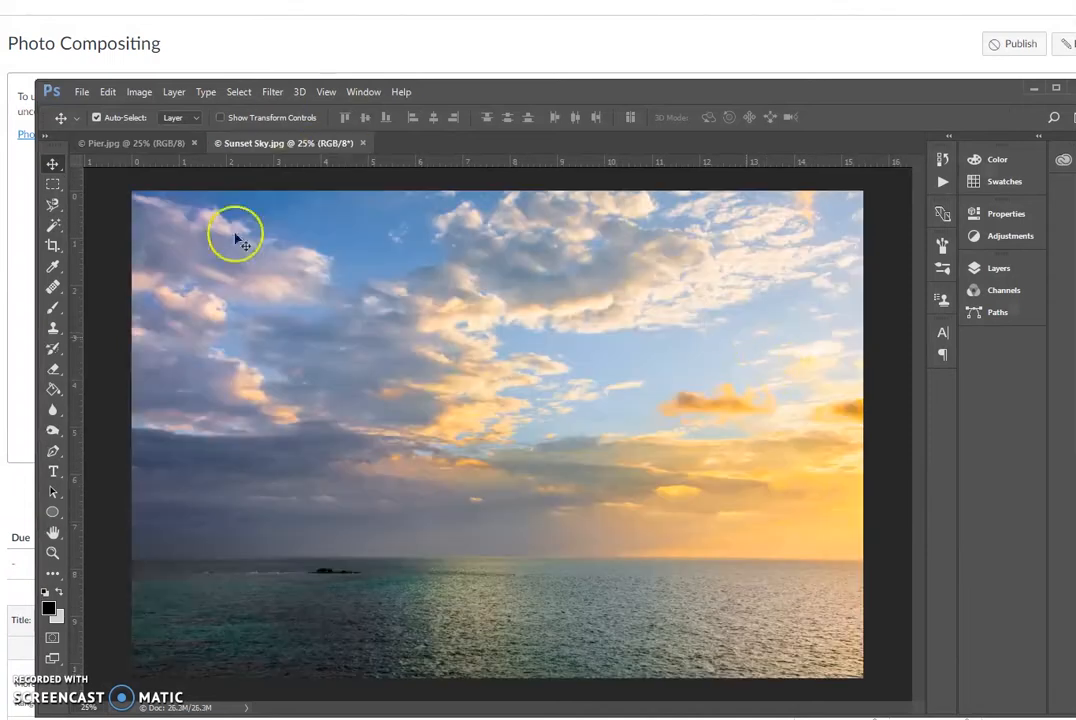
Copy the entire Sunset Sky image and paste it into the Pier document as a new layer.
{"action": "left_click", "coordinate": [239, 92]}
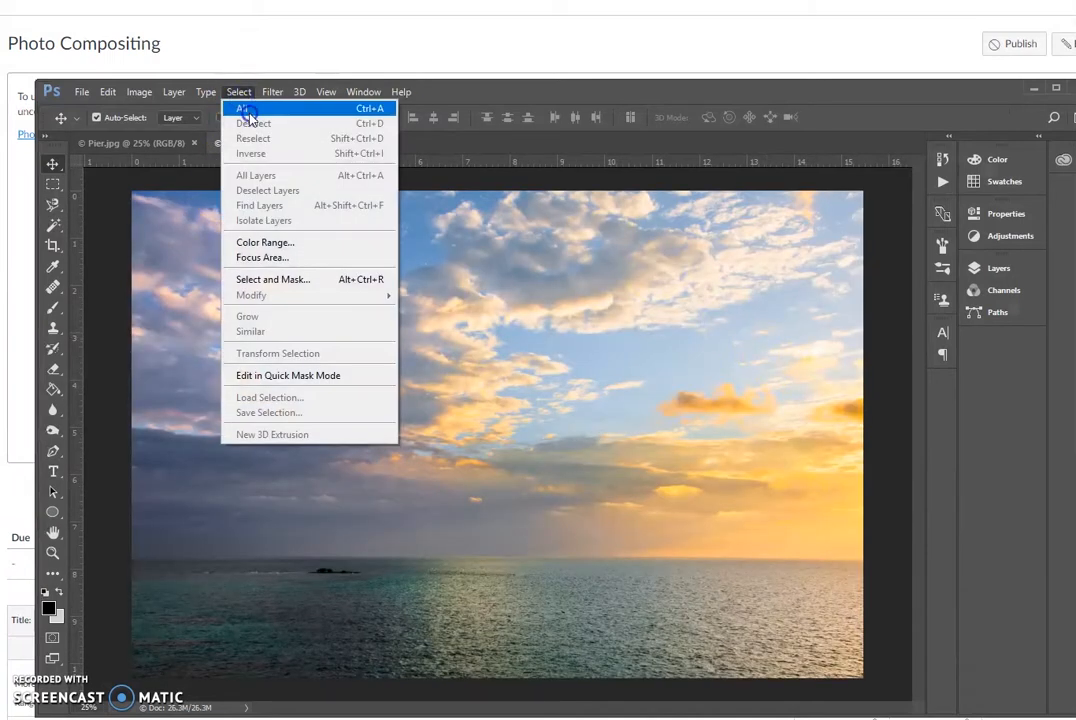
{"action": "left_click", "coordinate": [244, 109]}
{"action": "left_click", "coordinate": [107, 92]}
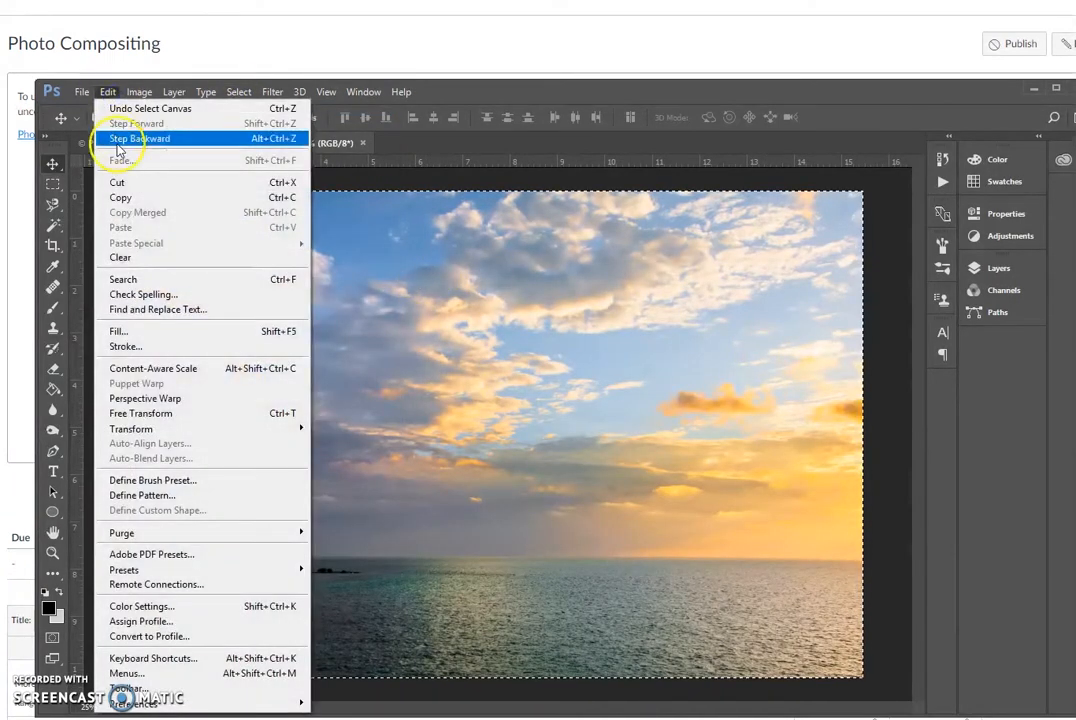
{"action": "left_click", "coordinate": [148, 198]}
{"action": "left_click", "coordinate": [100, 142]}
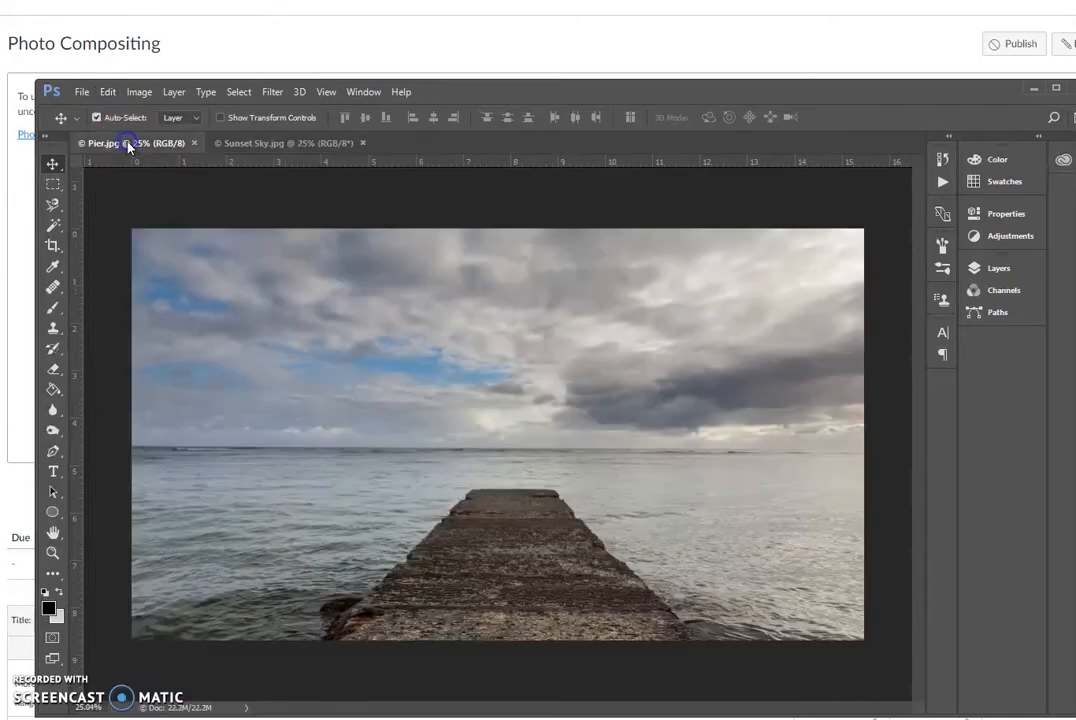
{"action": "left_click", "coordinate": [108, 92]}
{"action": "left_click", "coordinate": [124, 228]}
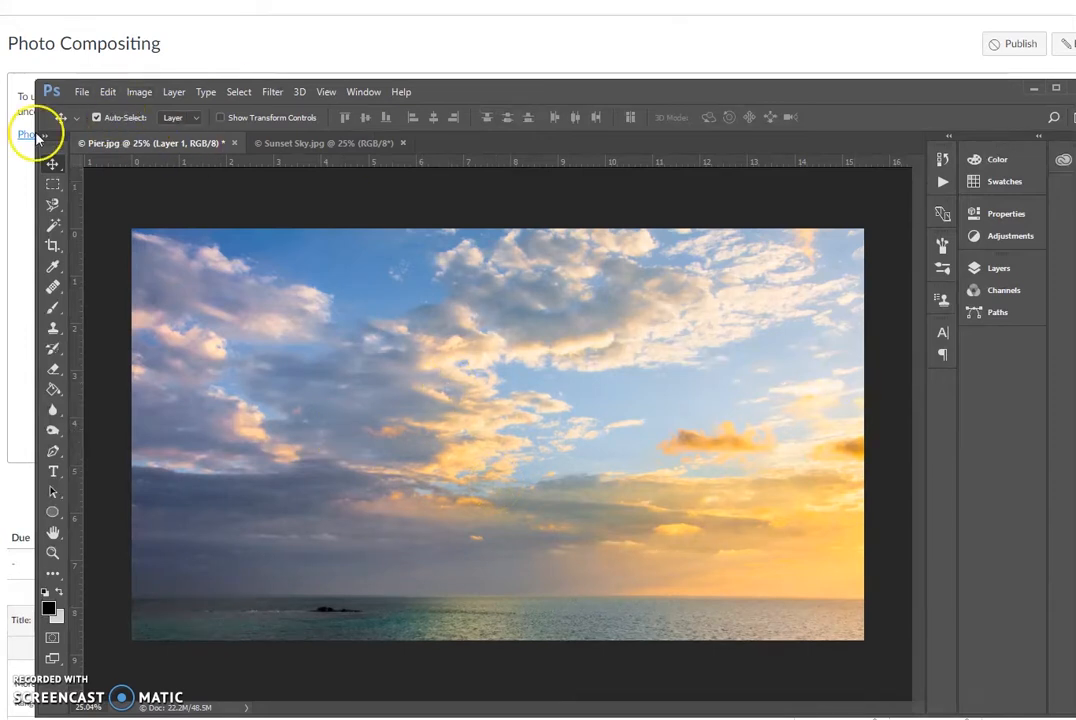
Lower the pasted sky layer's opacity to 58% and move the layer up until its horizon nears the pier photo's horizon.
{"action": "left_click", "coordinate": [996, 278]}
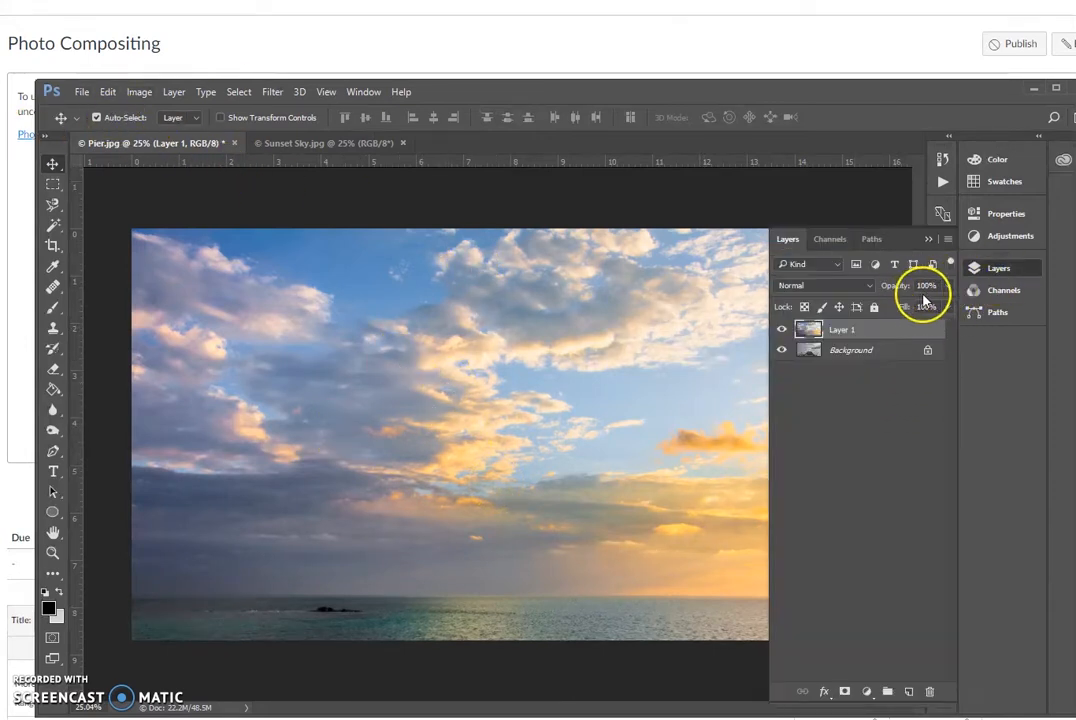
{"action": "left_click_drag", "start_coordinate": [947, 285], "coordinate": [912, 307]}
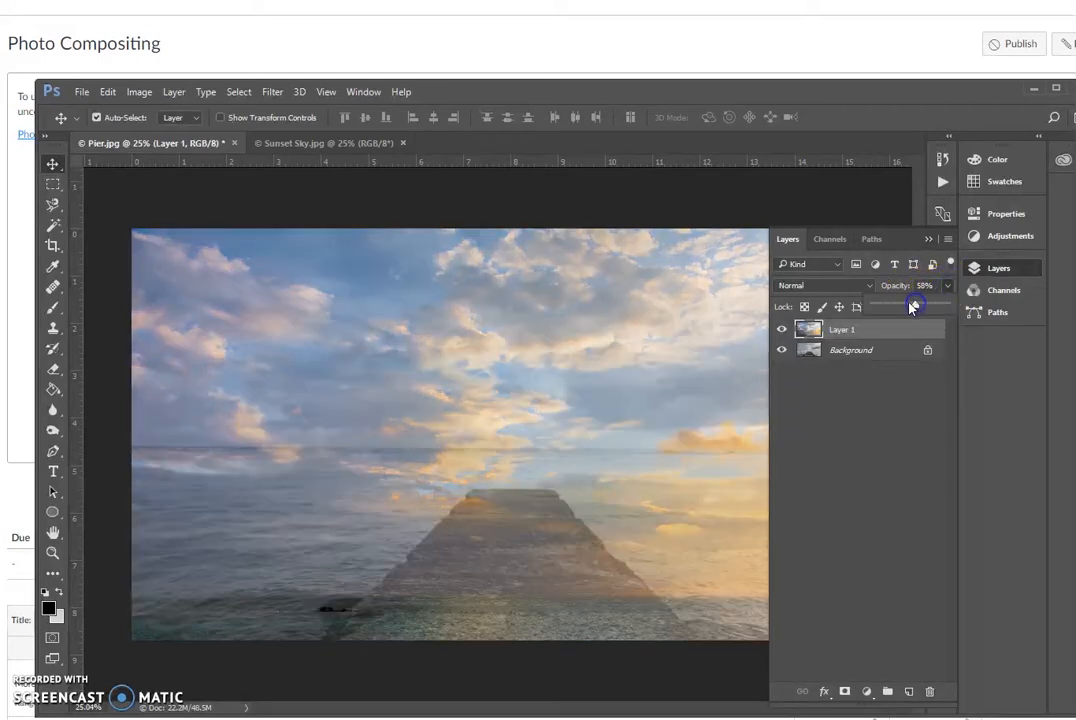
{"action": "left_click", "coordinate": [927, 240]}
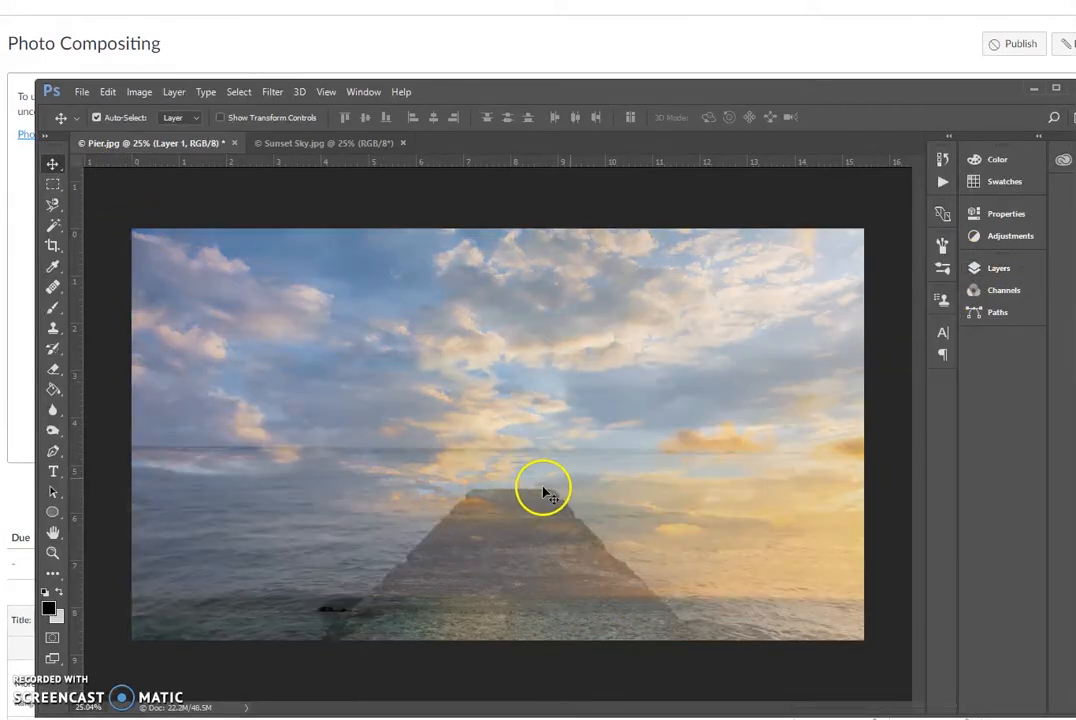
{"action": "left_click_drag", "start_coordinate": [514, 542], "coordinate": [515, 405]}
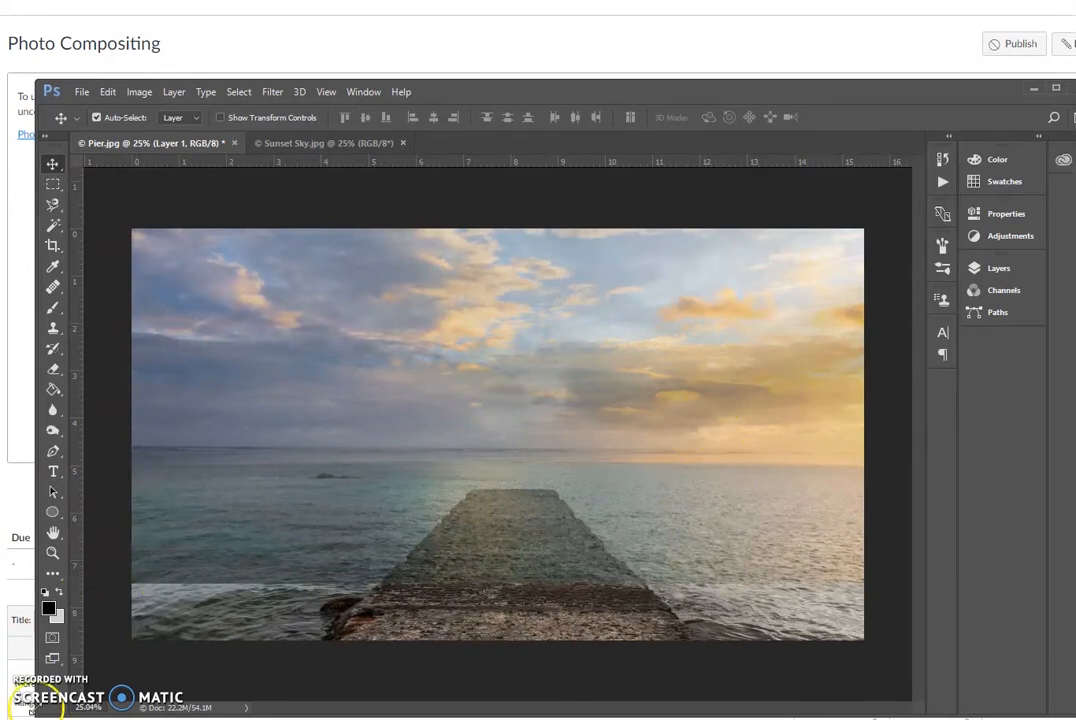
Set the opacity of the pasted sky layer back to 100%.
{"action": "left_click", "coordinate": [986, 269]}
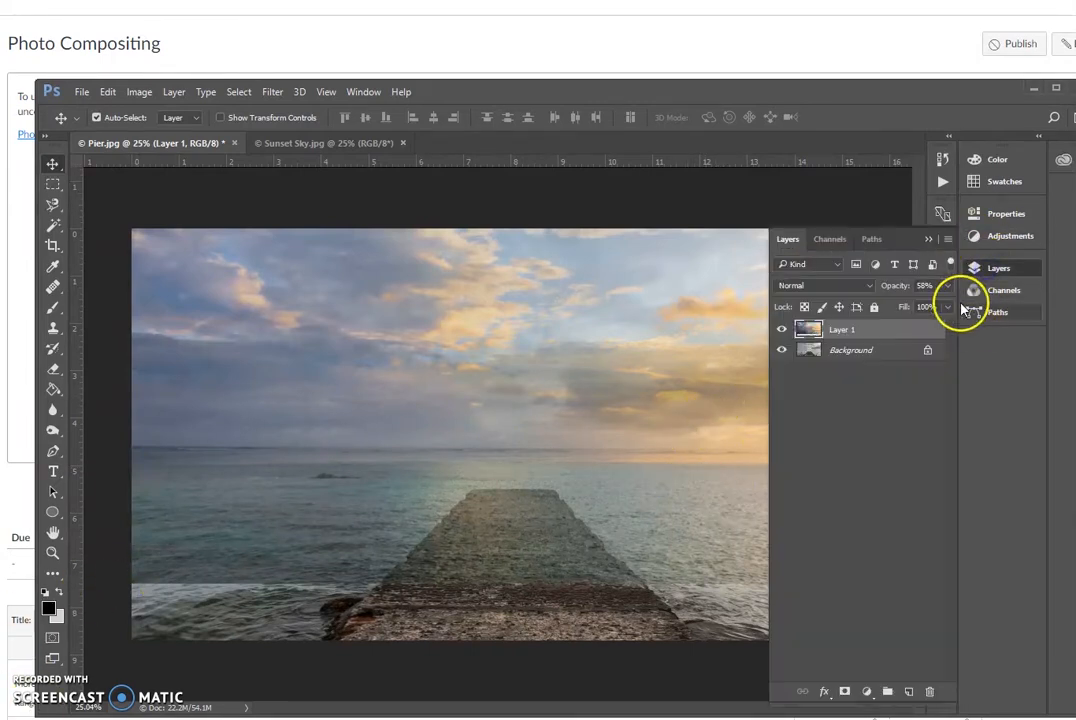
{"action": "left_click", "coordinate": [947, 286]}
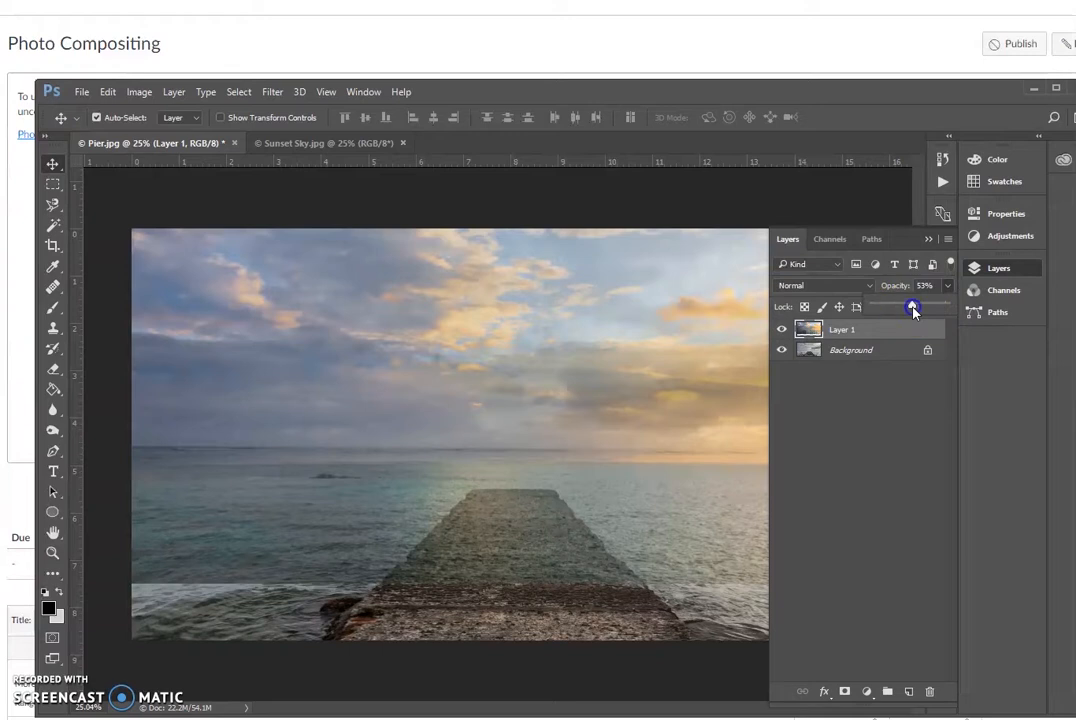
{"action": "left_click_drag", "start_coordinate": [913, 305], "coordinate": [946, 305]}
Rename the pasted layer as "sunset sky".
{"action": "left_click", "coordinate": [849, 333]}
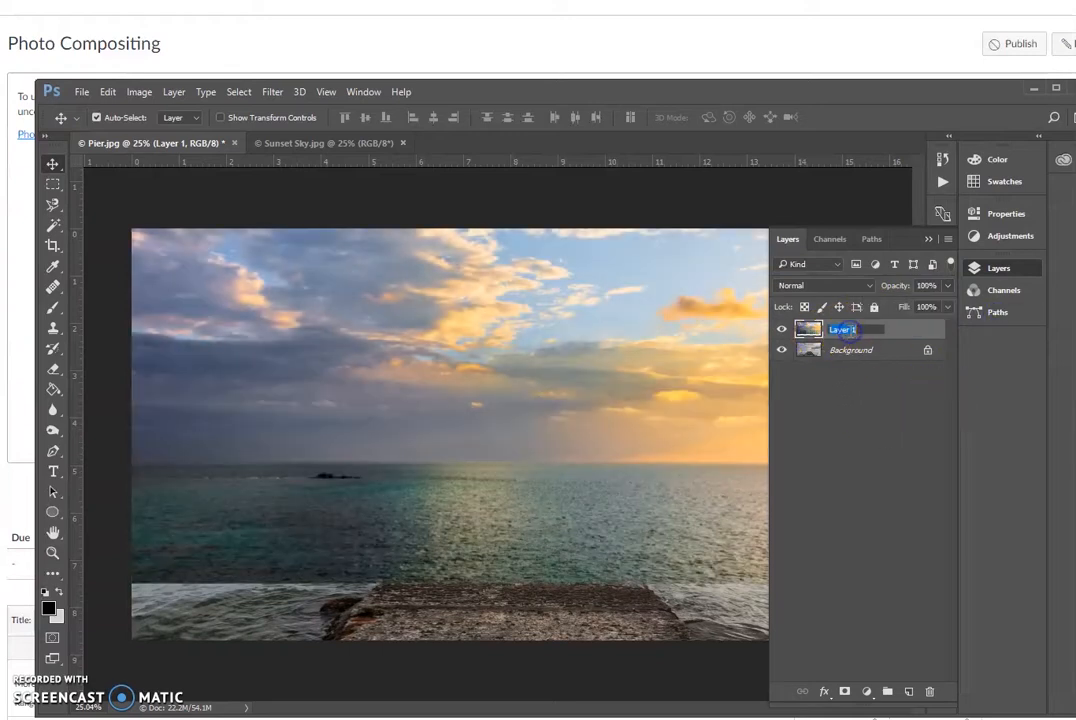
{"action": "type", "text": "sunset"}
{"action": "key", "text": "Return"}
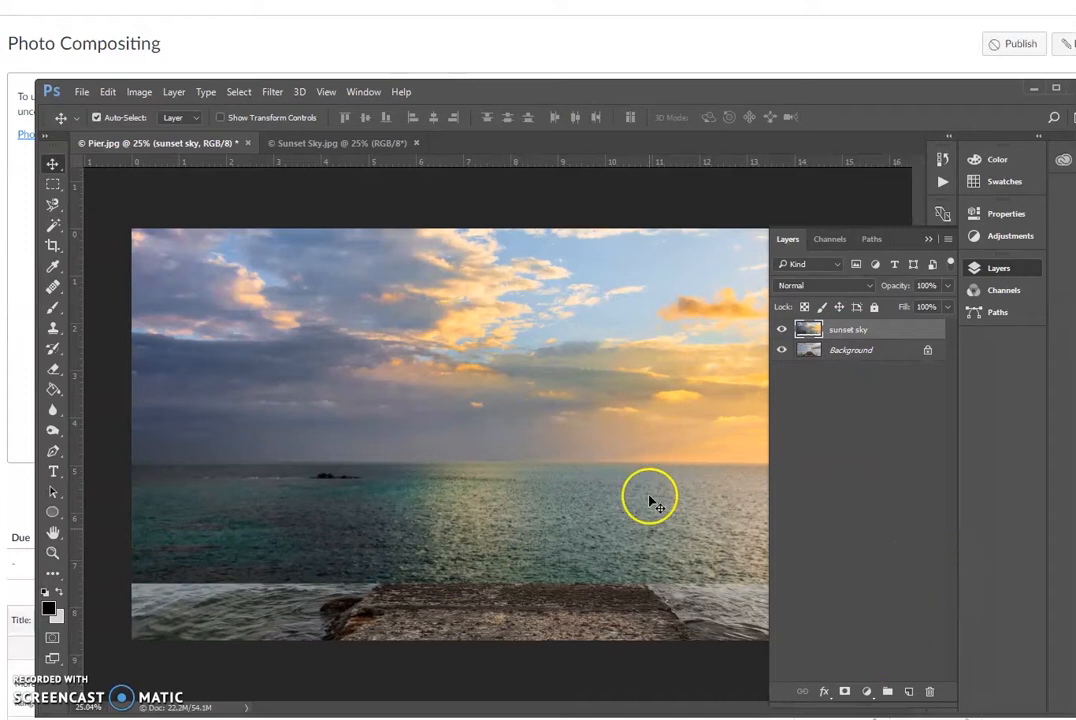
{"action": "left_click", "coordinate": [929, 240]}
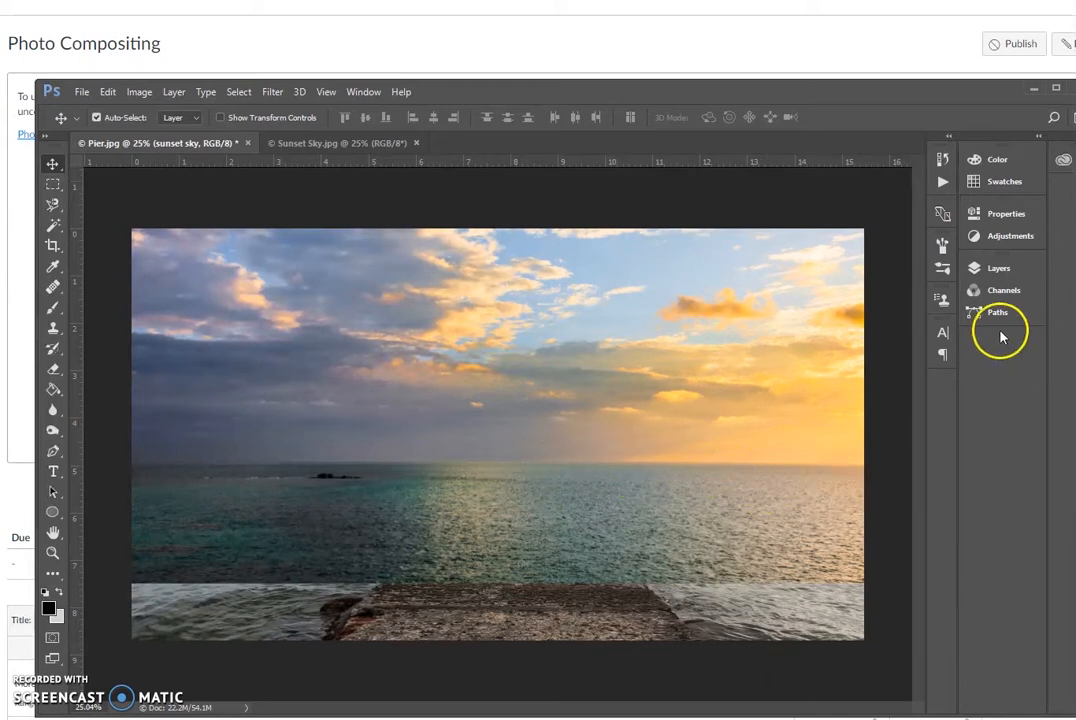
Add a white layer mask to the sunset sky layer and make the mask active.
{"action": "left_click", "coordinate": [980, 274]}
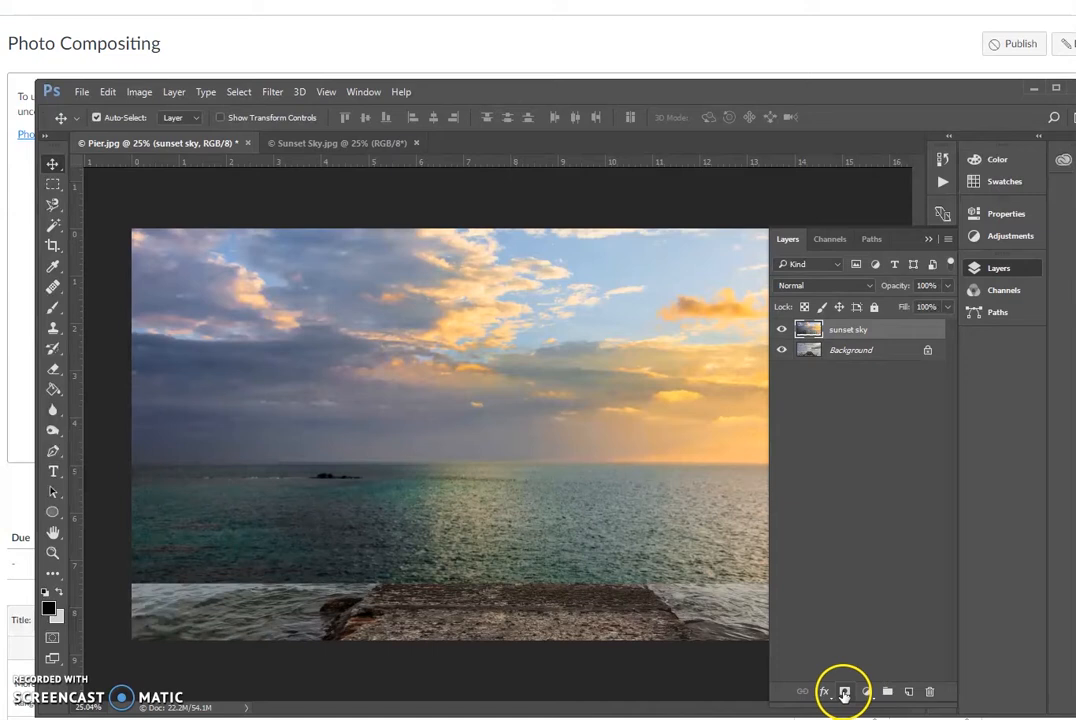
{"action": "left_click", "coordinate": [844, 694]}
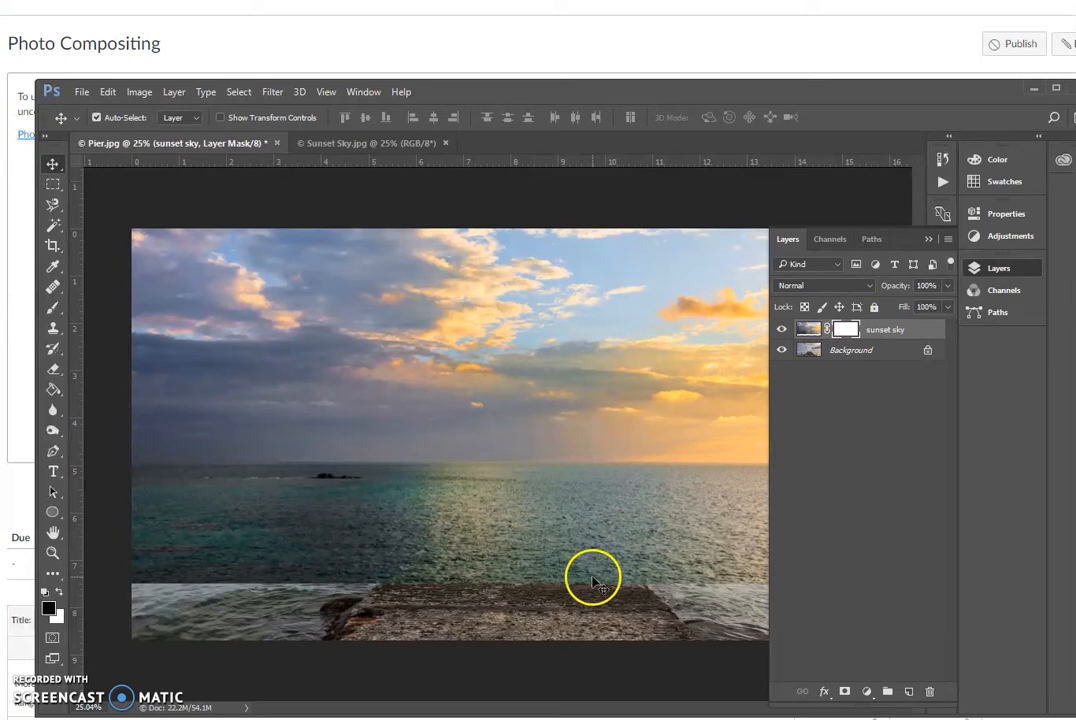
{"action": "left_click", "coordinate": [851, 330]}
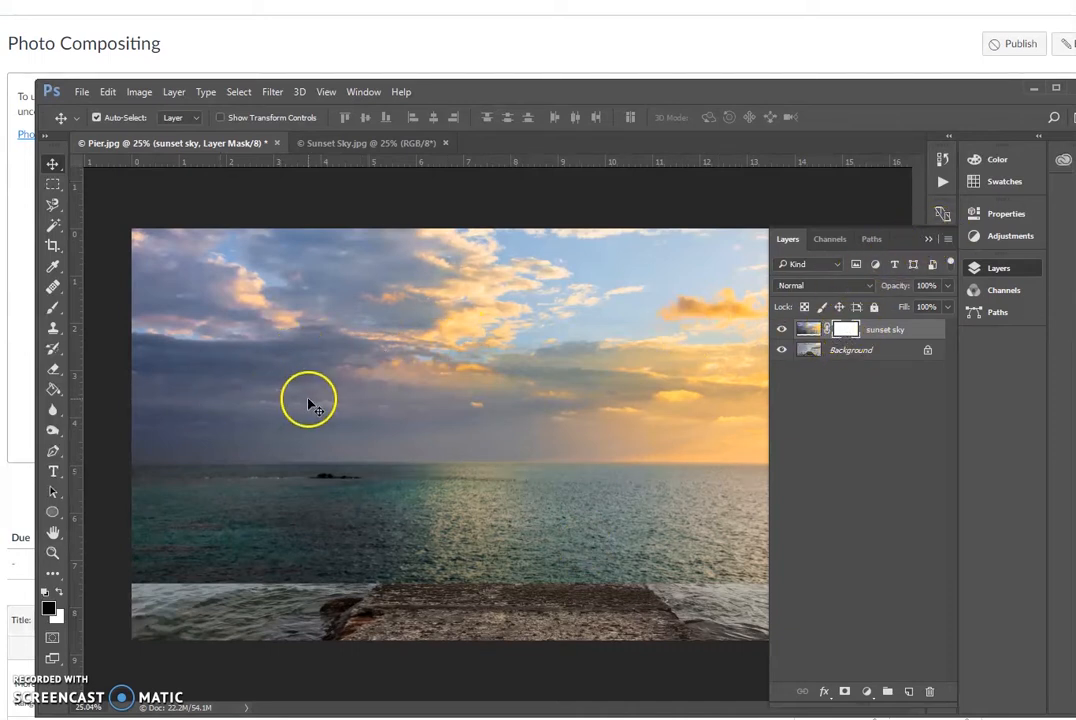
Choose the Gradient tool with the black-to-white preset and target the sunset sky layer's mask.
{"action": "left_click", "coordinate": [55, 392]}
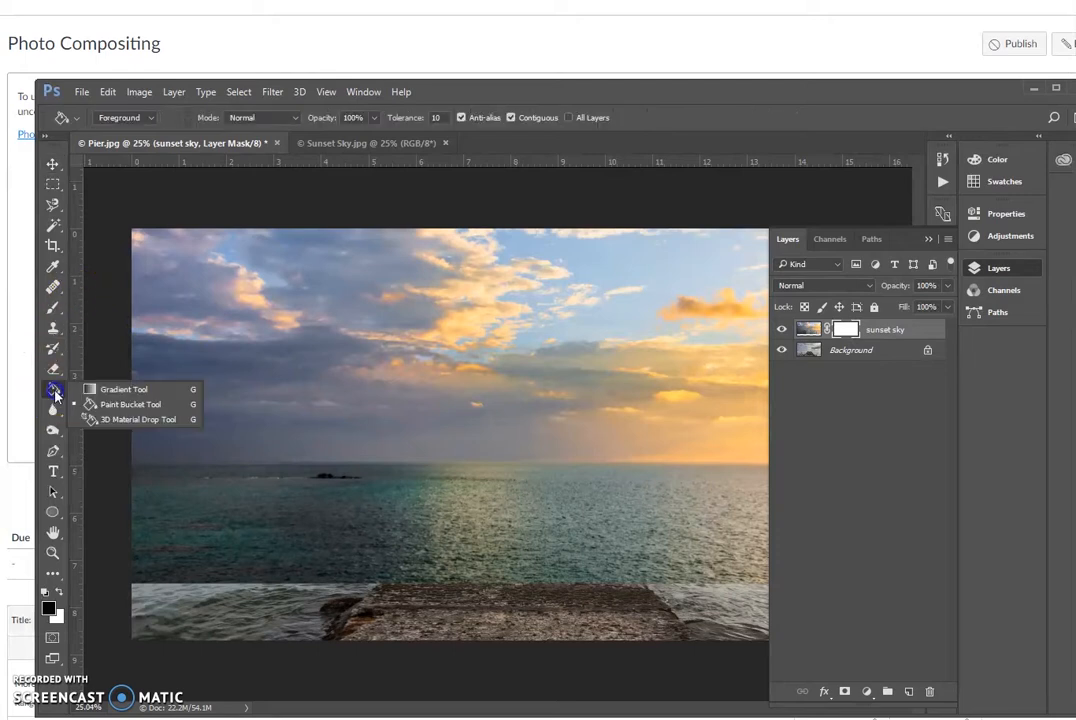
{"action": "left_click", "coordinate": [133, 390]}
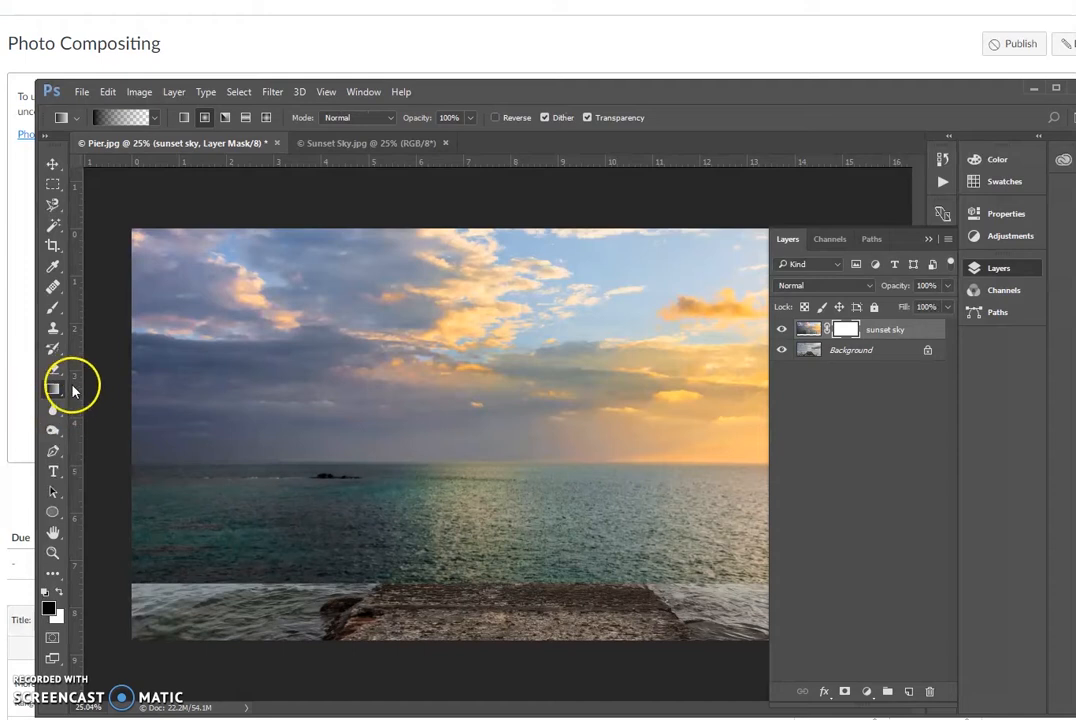
{"action": "left_click", "coordinate": [155, 118]}
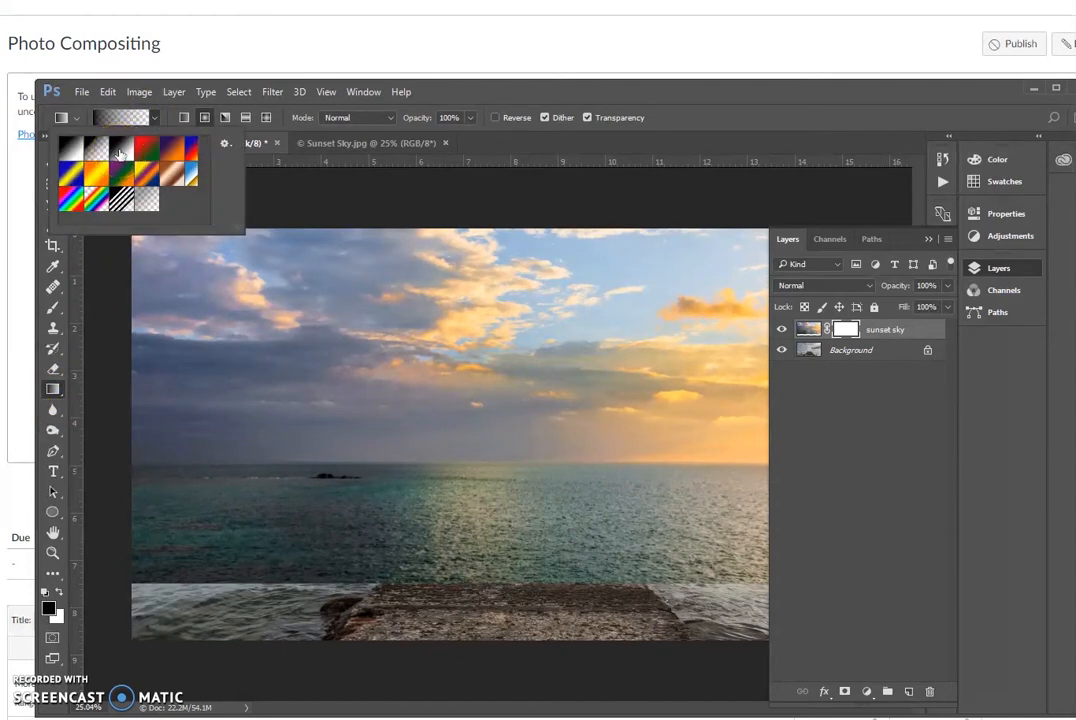
{"action": "left_click", "coordinate": [119, 152]}
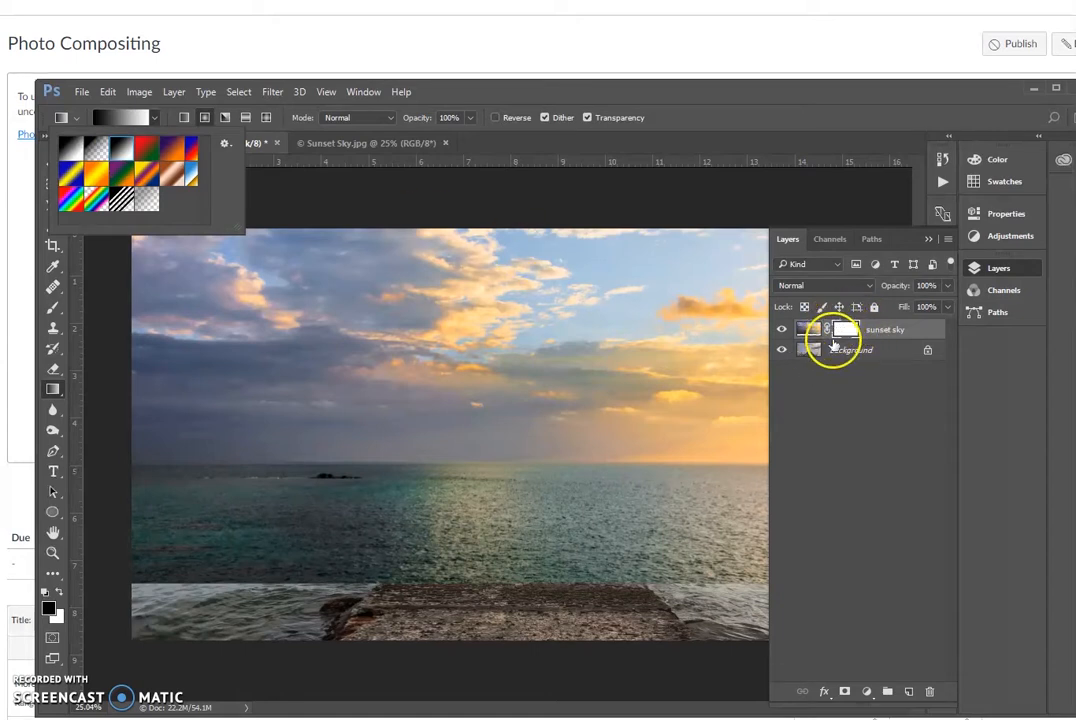
{"action": "left_click", "coordinate": [810, 331]}
{"action": "left_click", "coordinate": [848, 331]}
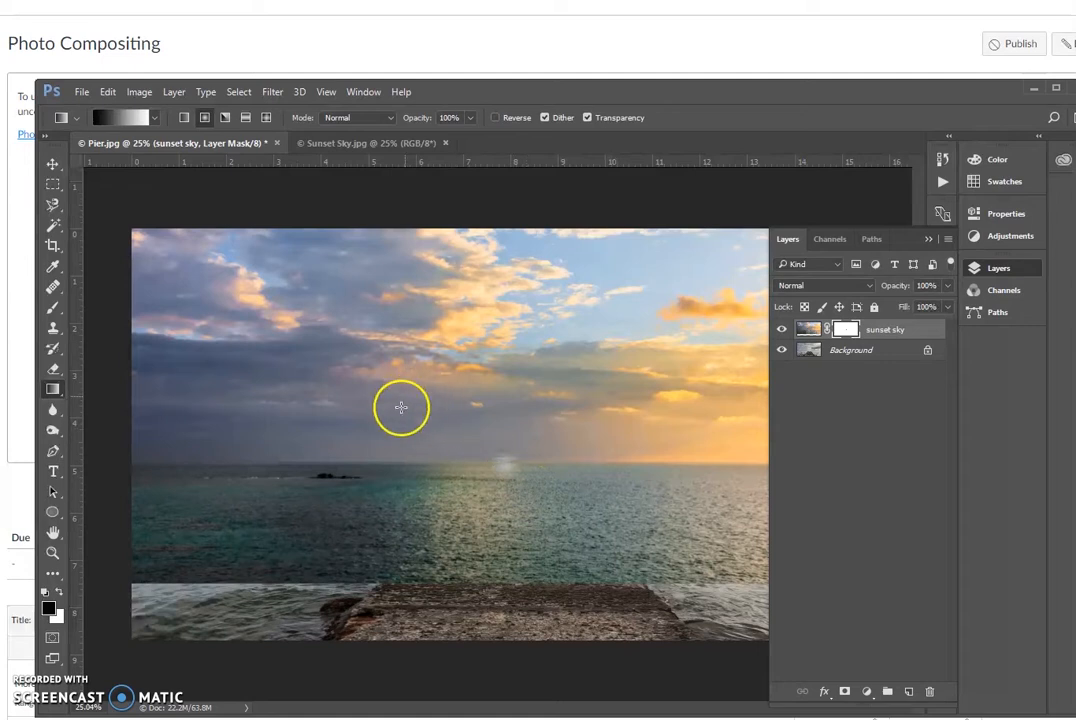
Undo the radial gradient on the sunset sky mask and draw a short upward linear black-to-white gradient across the horizon.
{"action": "key", "text": "ctrl+z"}
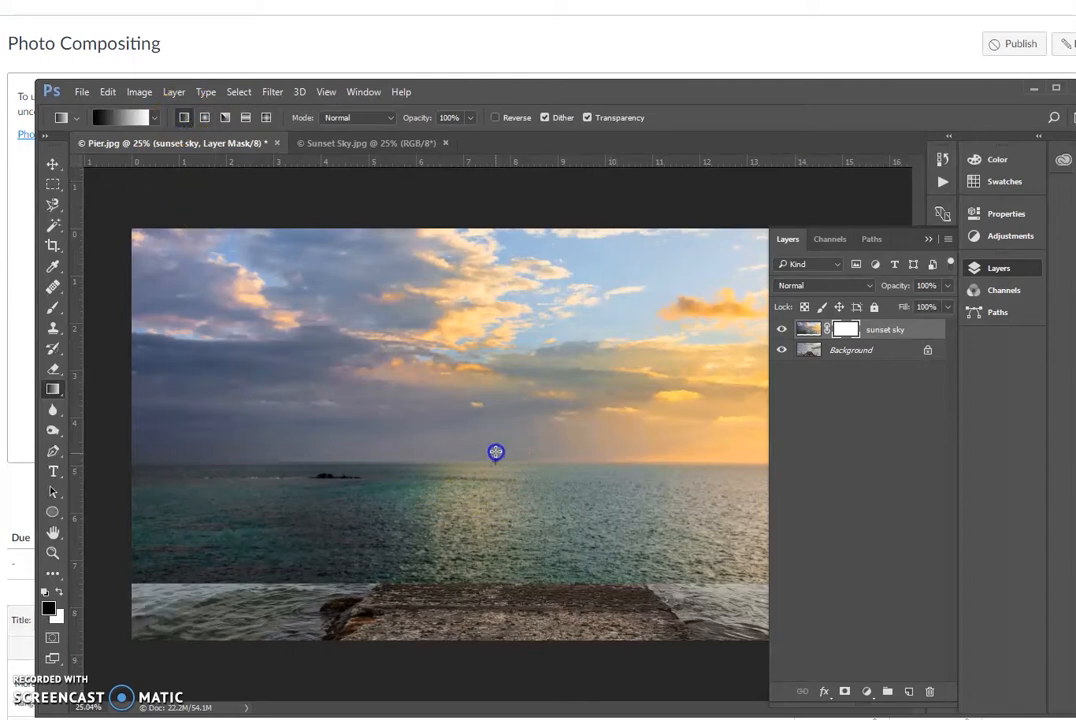
{"action": "left_click_drag", "start_coordinate": [496, 462], "coordinate": [496, 448]}
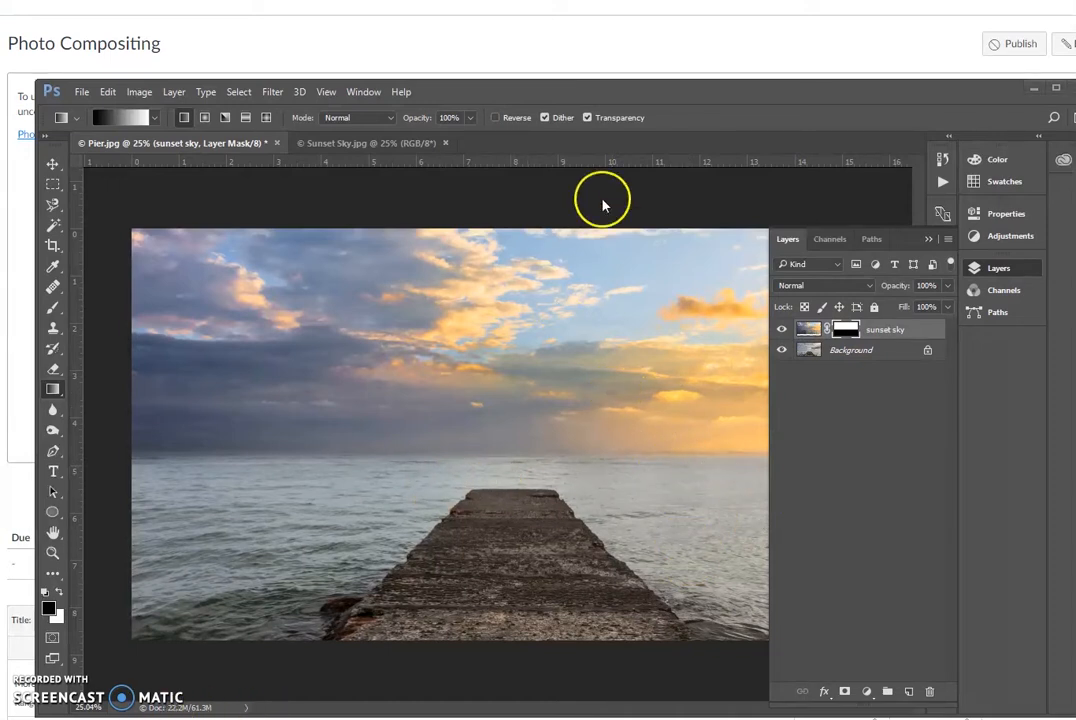
{"action": "left_click", "coordinate": [810, 326]}
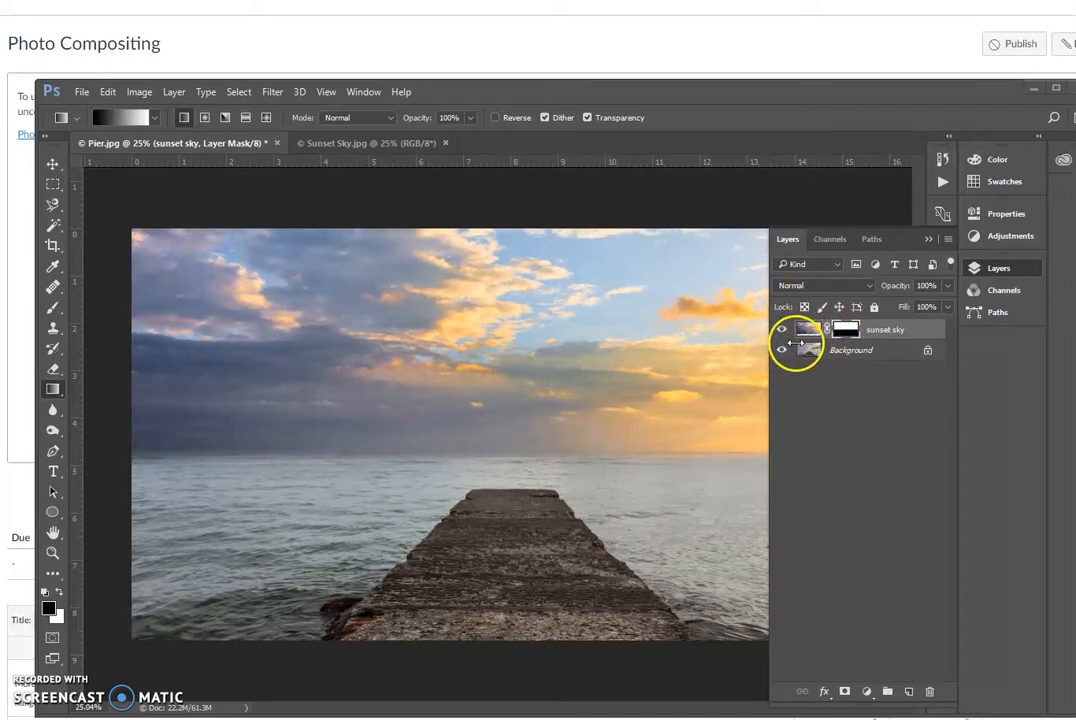
Place the North image as an embedded layer in the pier document at its default size.
{"action": "left_click", "coordinate": [82, 92]}
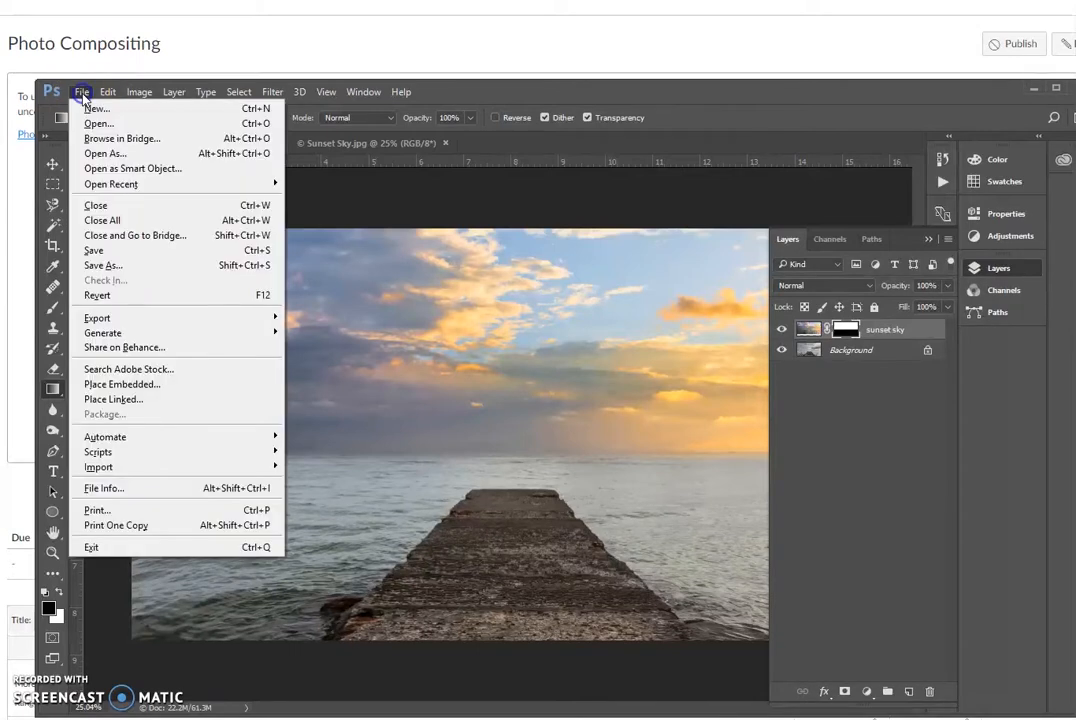
{"action": "left_click", "coordinate": [155, 384]}
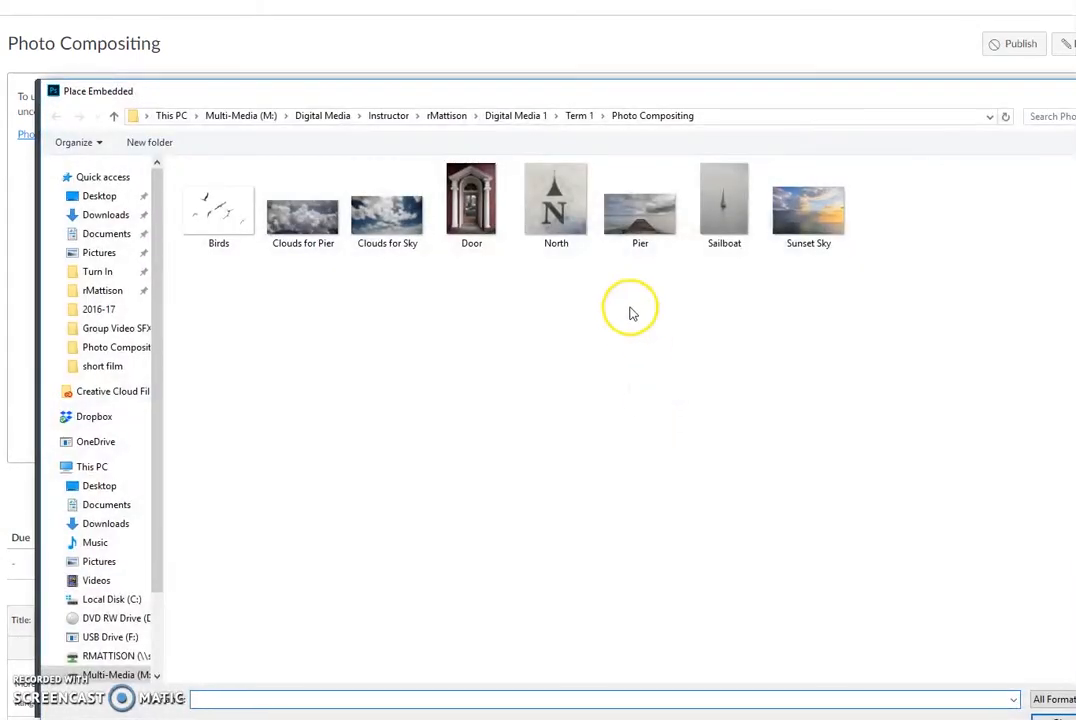
{"action": "double_click", "coordinate": [556, 210]}
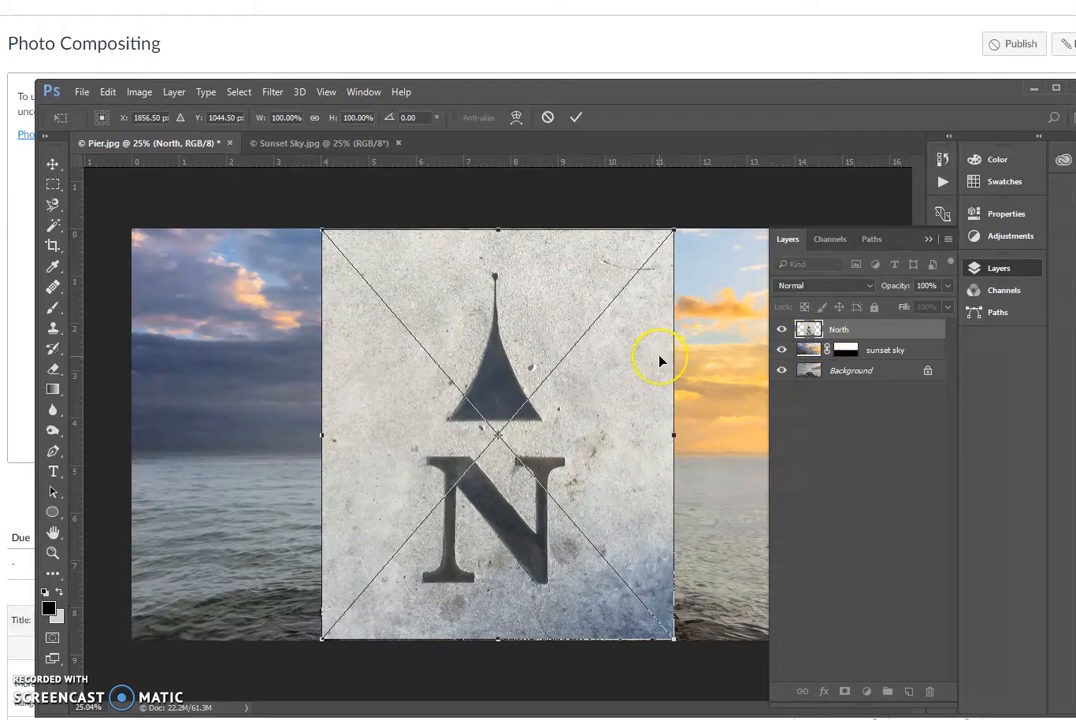
{"action": "key", "text": "Return"}
{"action": "key", "text": "g"}
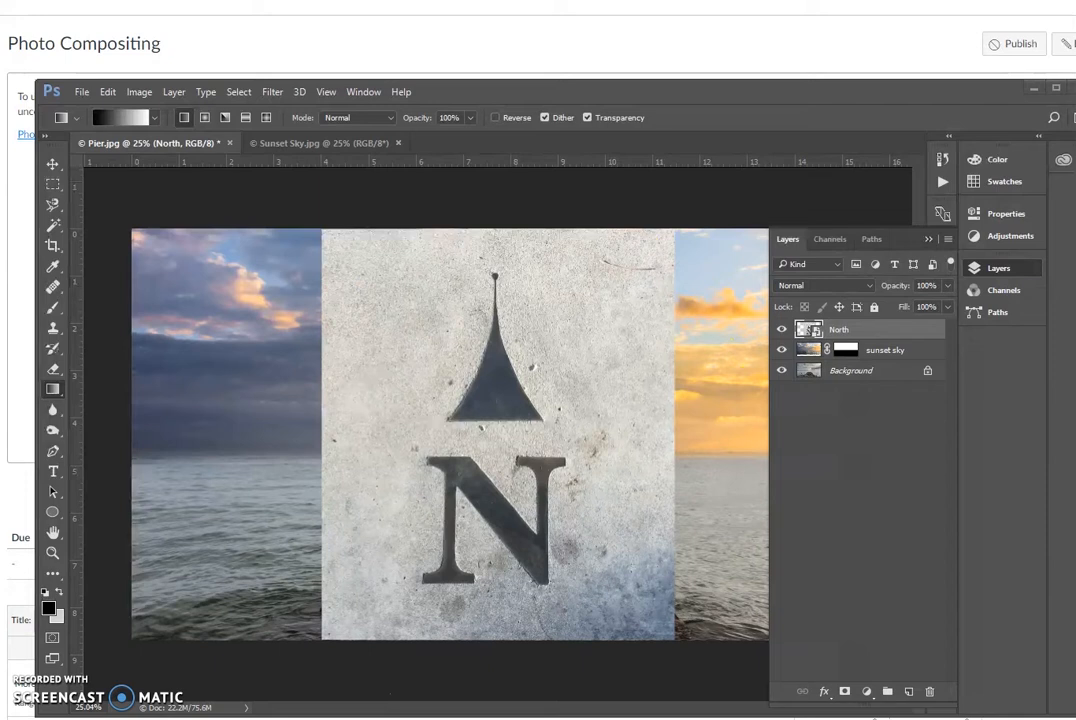
Scale the North layer down to about 58.7% around its centre and set its blend mode to Overlay.
{"action": "key", "text": "ctrl+t"}
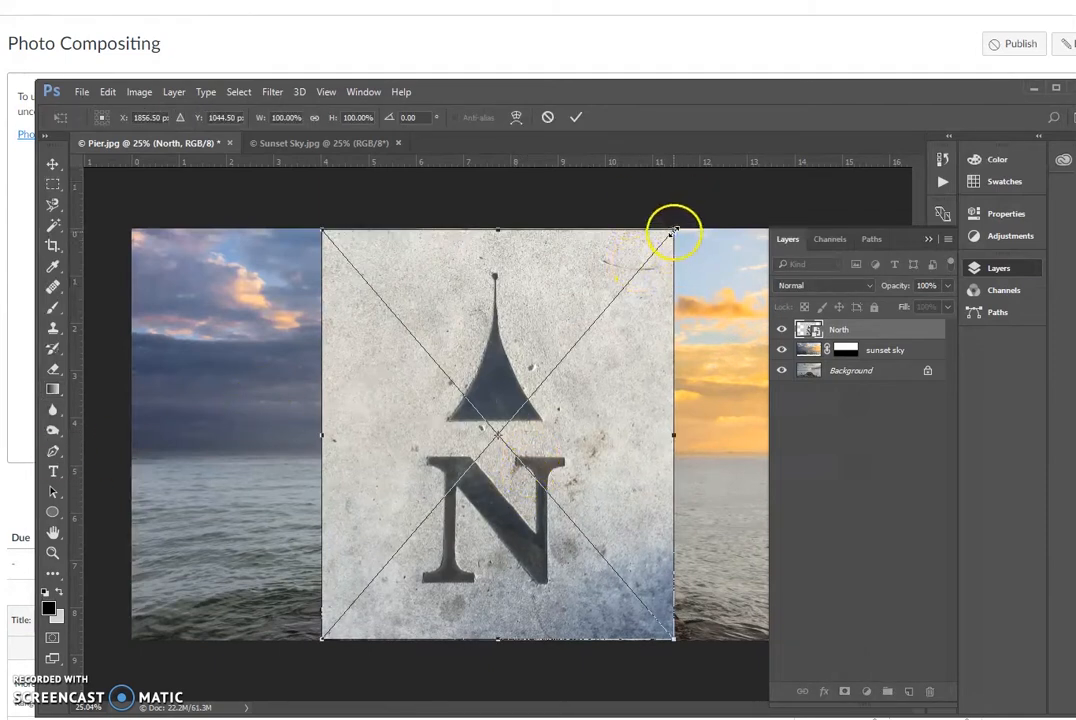
{"action": "left_click_drag", "start_coordinate": [674, 232], "coordinate": [624, 339]}
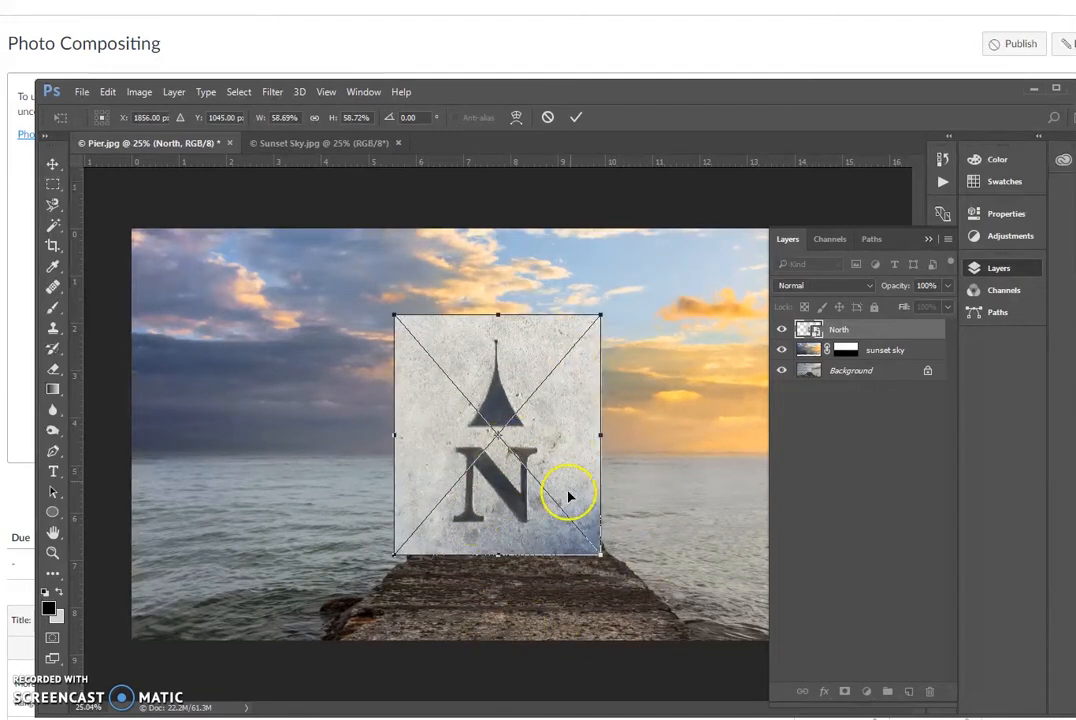
{"action": "left_click", "coordinate": [851, 291]}
{"action": "left_click", "coordinate": [801, 443]}
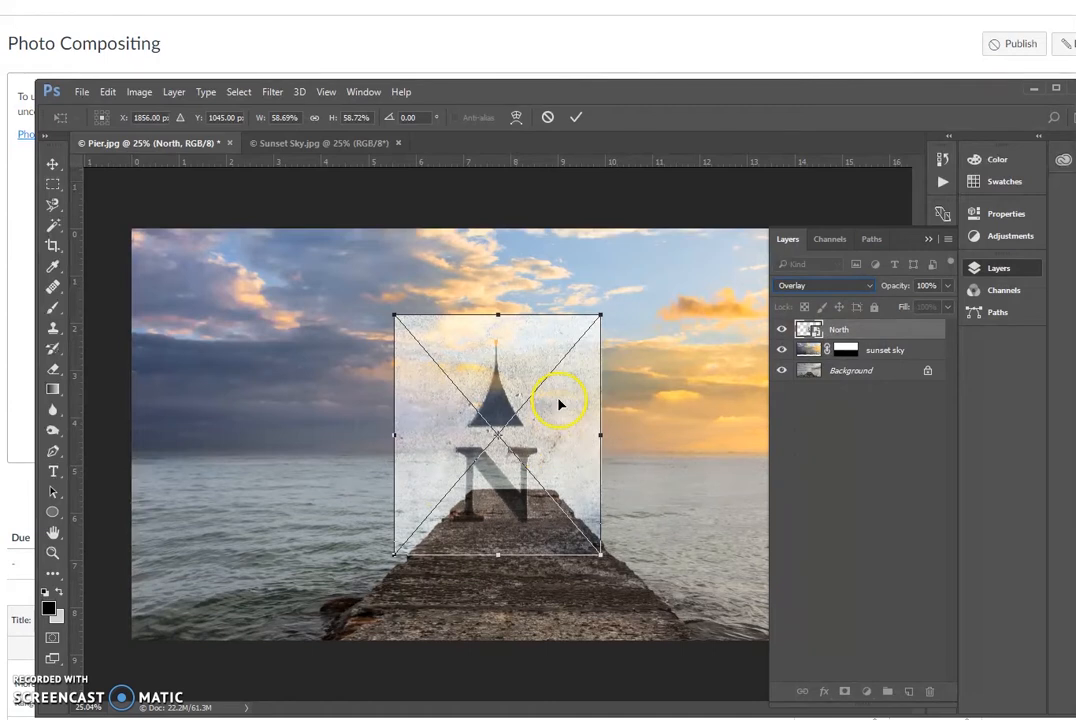
Scale the North layer down further to about 35% and move it onto the far end of the pier.
{"action": "left_click_drag", "start_coordinate": [600, 316], "coordinate": [581, 343]}
{"action": "left_click_drag", "start_coordinate": [502, 408], "coordinate": [511, 509]}
{"action": "left_click", "coordinate": [544, 505]}
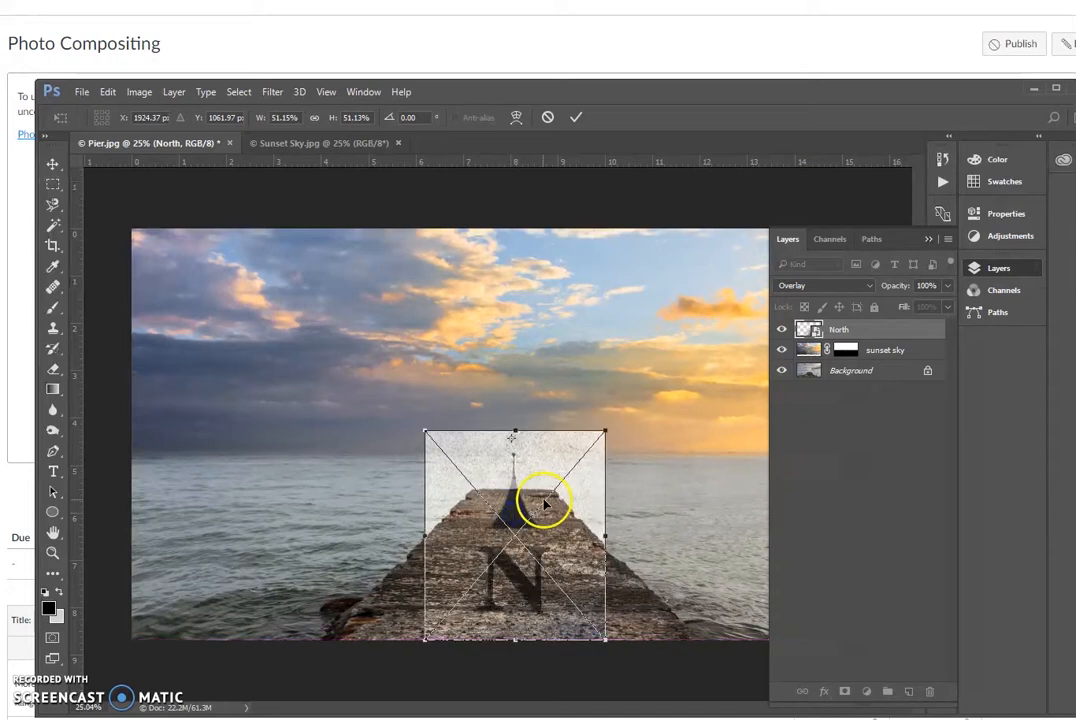
{"action": "left_click", "coordinate": [607, 428]}
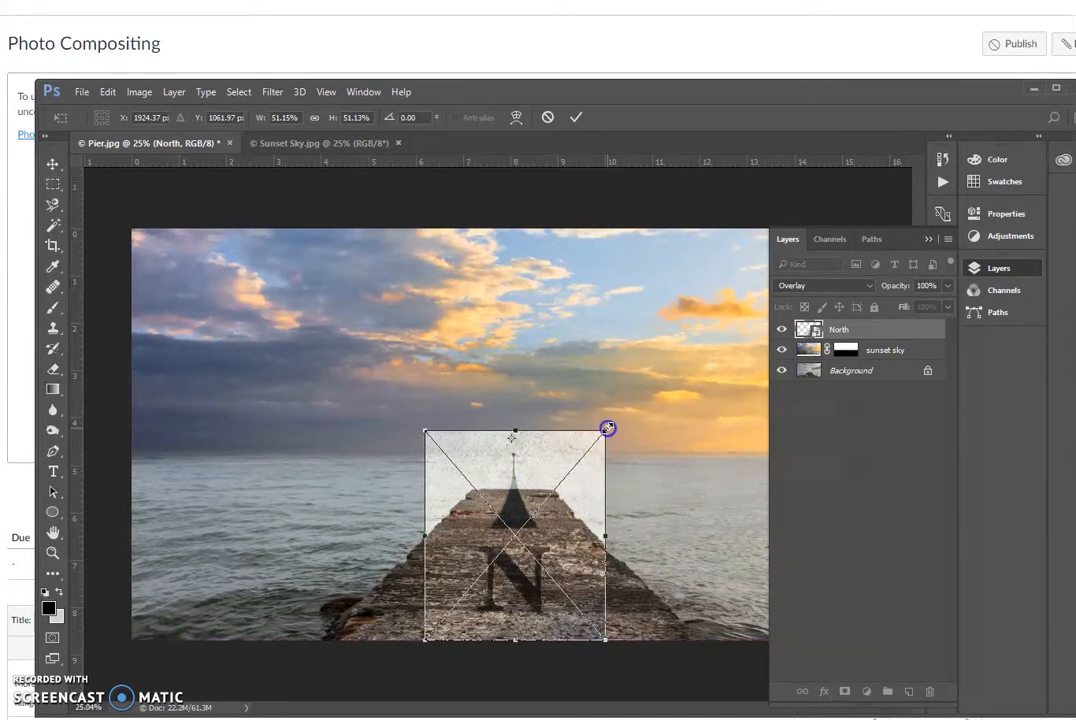
{"action": "left_click_drag", "start_coordinate": [607, 428], "coordinate": [577, 470]}
{"action": "mouse_move", "coordinate": [517, 537]}
{"action": "left_mouse_down"}
{"action": "mouse_move", "coordinate": [515, 578]}
{"action": "mouse_move", "coordinate": [516, 562]}
{"action": "left_mouse_up"}
{"action": "key", "text": "Return"}
{"action": "key", "text": "g"}
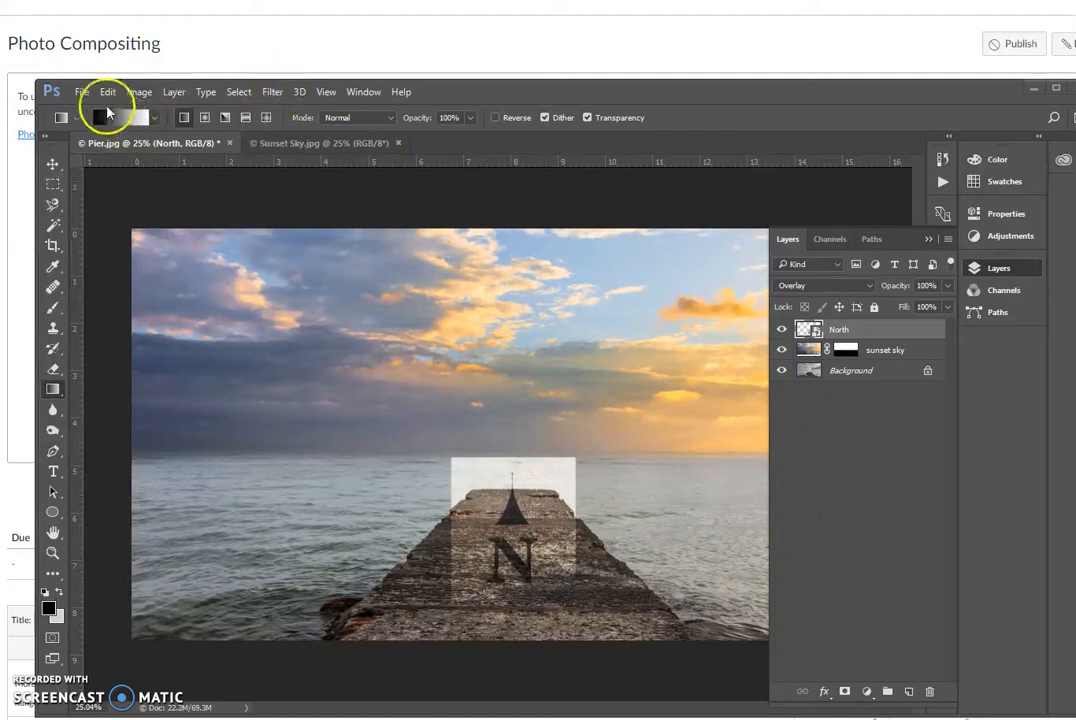
Distort the North layer so its four corners follow the pier's perspective, narrow at the far end and wide toward the viewer.
{"action": "left_click", "coordinate": [108, 92]}
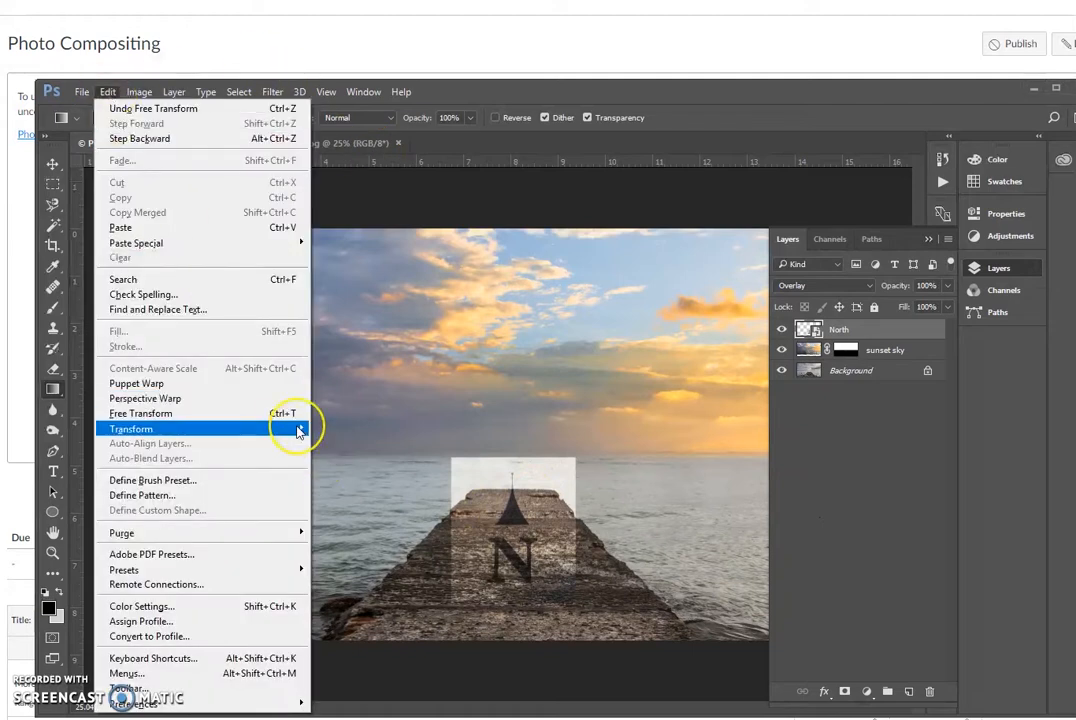
{"action": "mouse_move", "coordinate": [298, 430]}
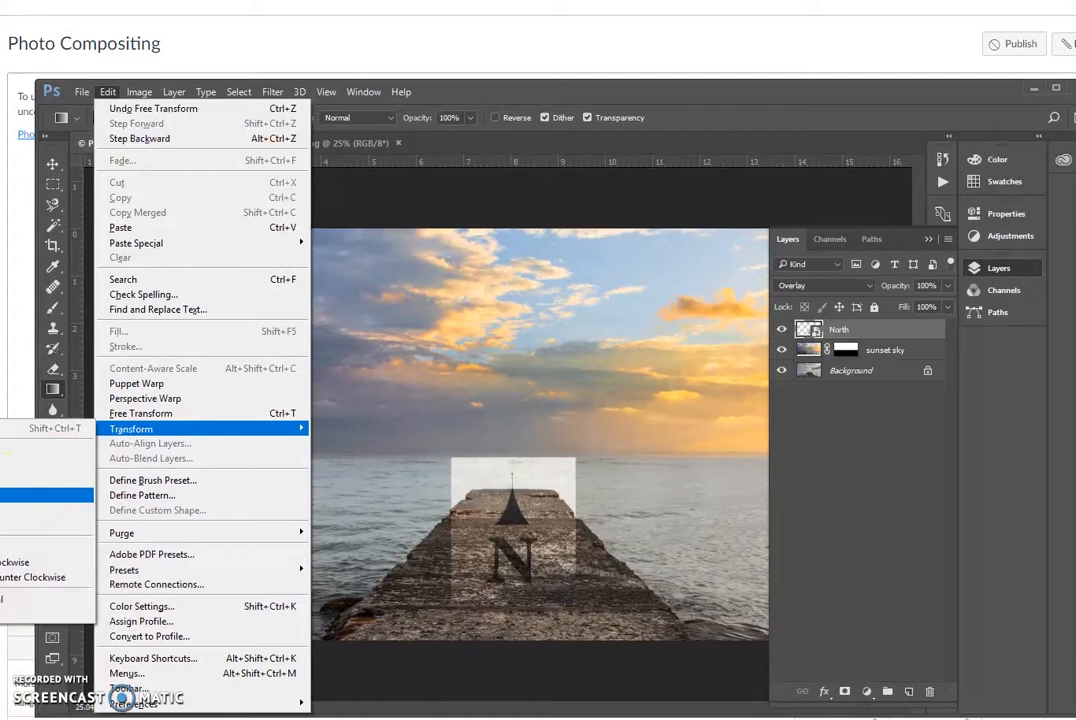
{"action": "left_click", "coordinate": [45, 495]}
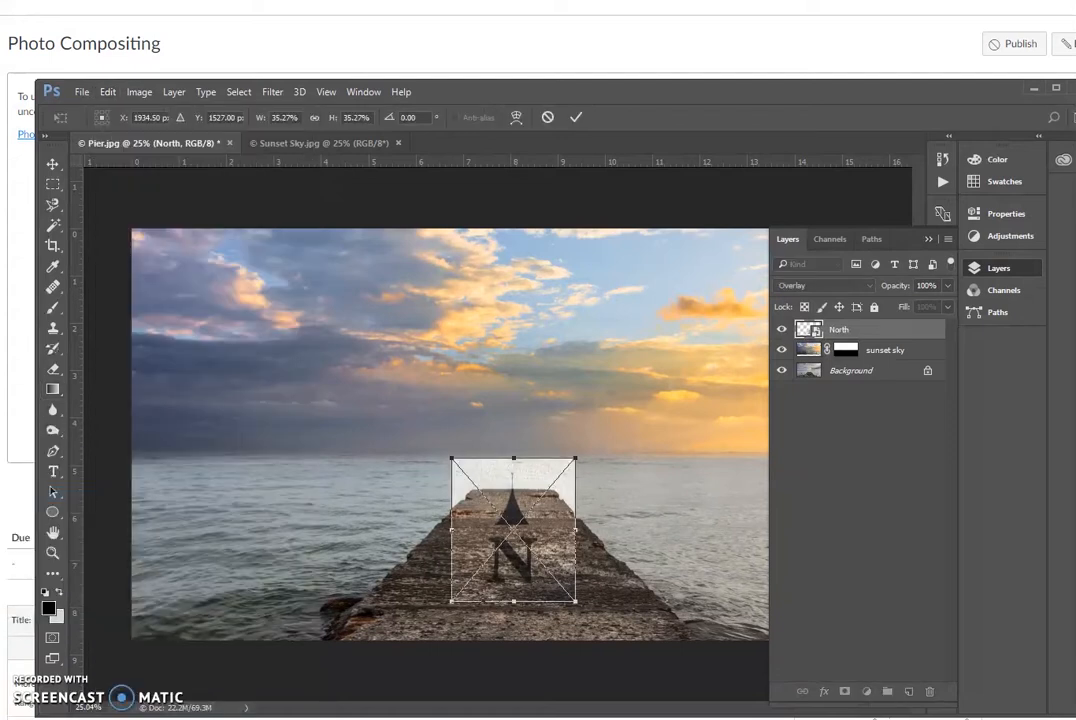
{"action": "left_click_drag", "start_coordinate": [452, 458], "coordinate": [470, 487]}
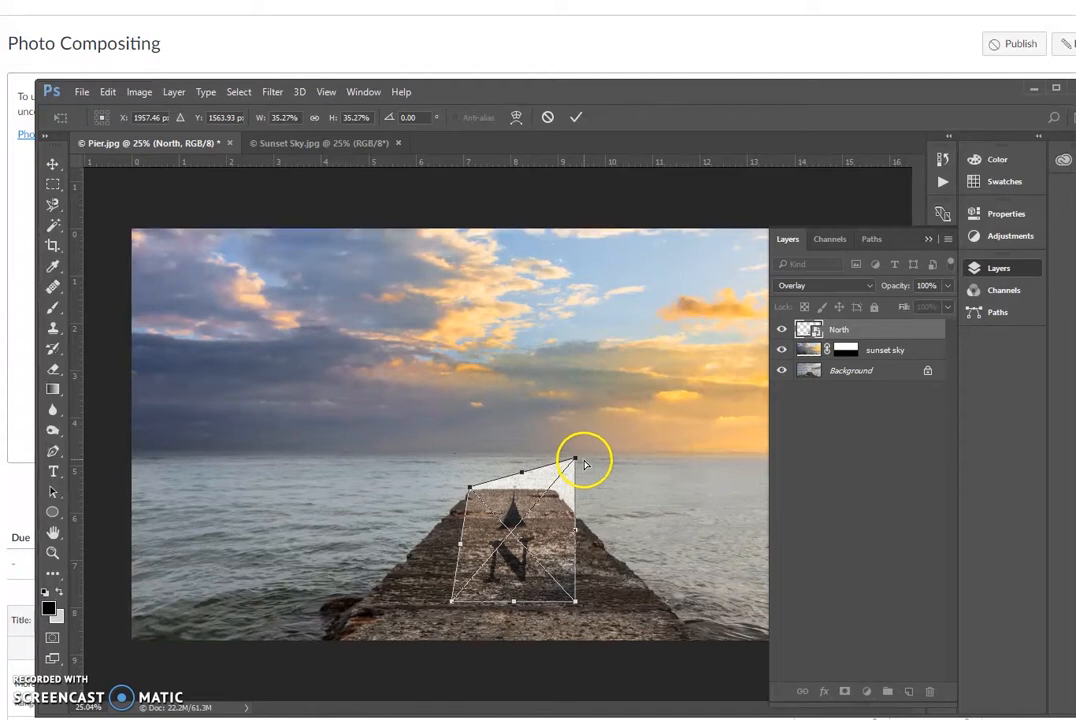
{"action": "left_click_drag", "start_coordinate": [576, 462], "coordinate": [557, 488]}
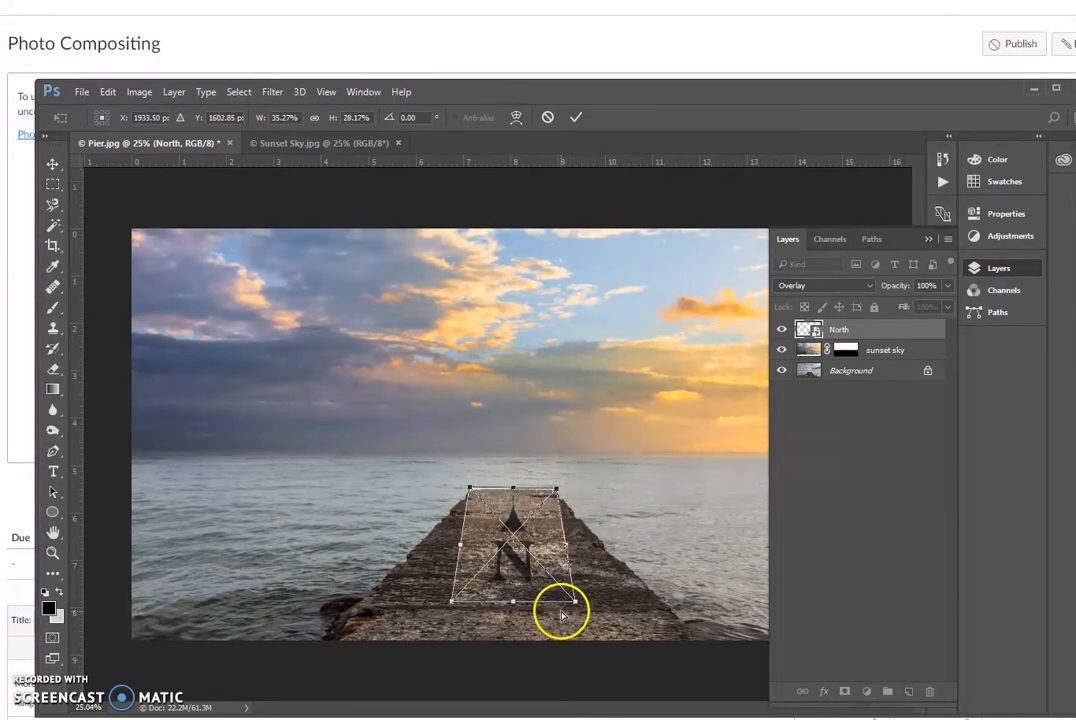
{"action": "left_click_drag", "start_coordinate": [576, 603], "coordinate": [632, 588]}
{"action": "left_click_drag", "start_coordinate": [452, 600], "coordinate": [387, 582]}
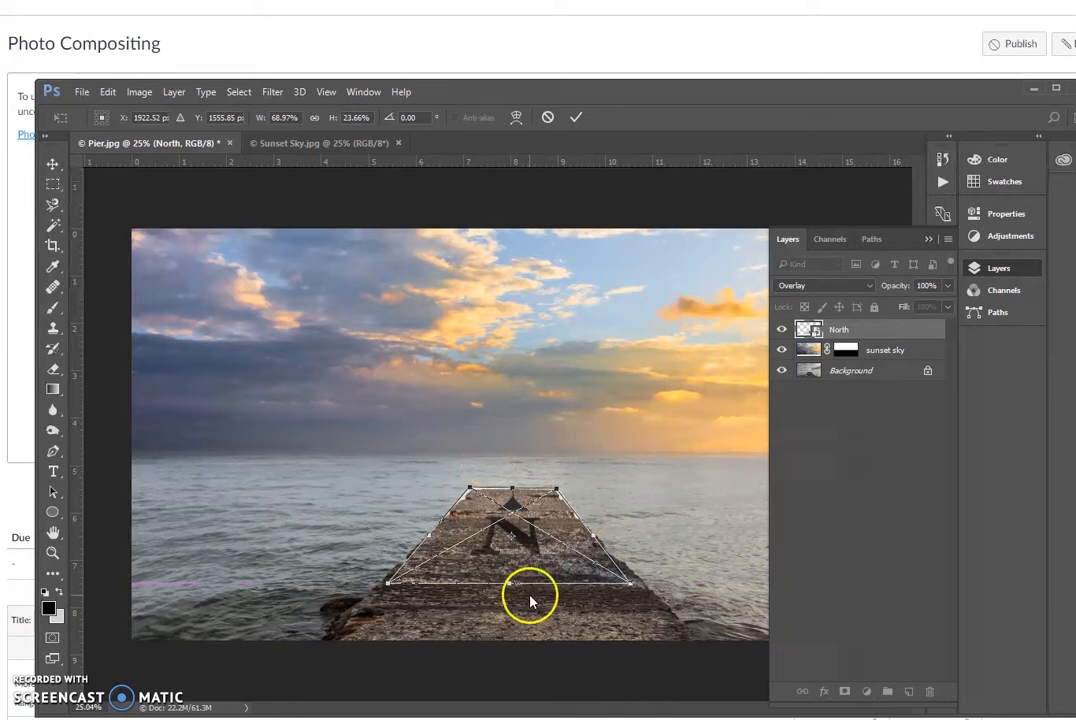
{"action": "left_click", "coordinate": [578, 117]}
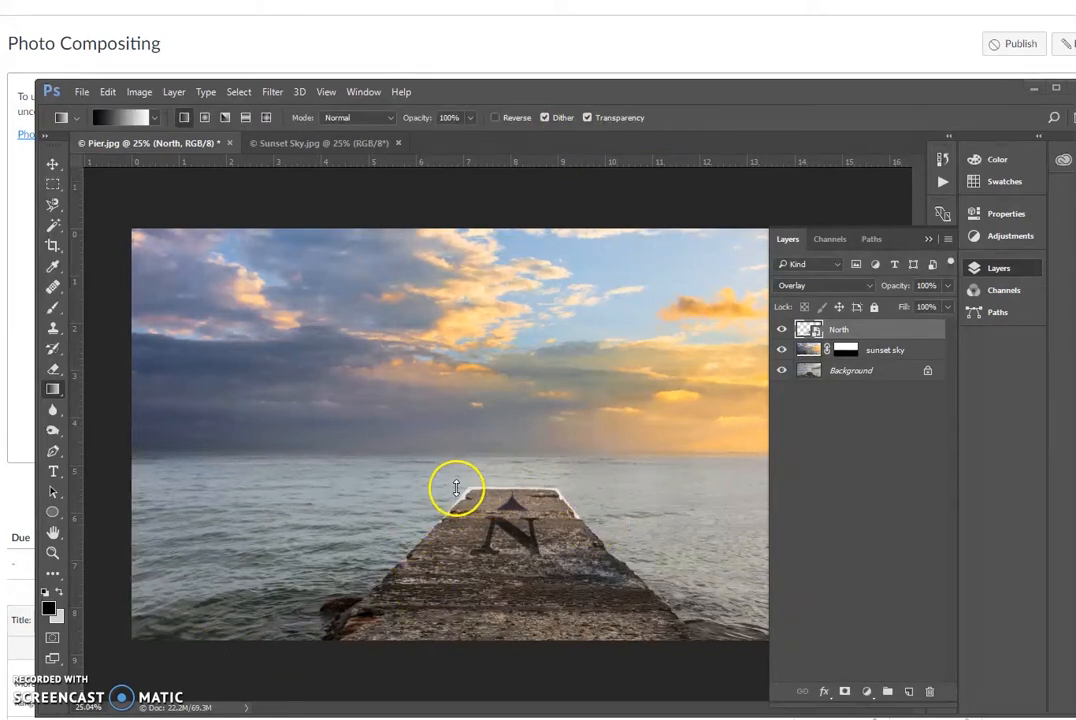
Set up a soft 150 px brush with black as the foreground colour and 100% opacity.
{"action": "left_click", "coordinate": [53, 308]}
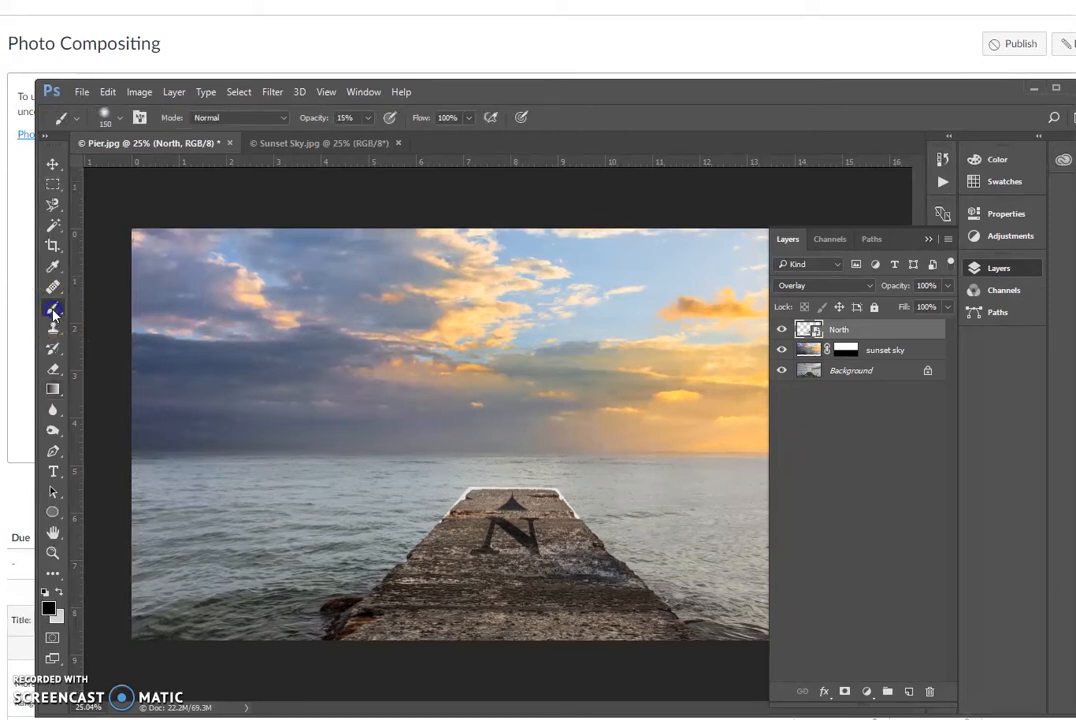
{"action": "key", "text": "x"}
{"action": "left_click", "coordinate": [45, 594]}
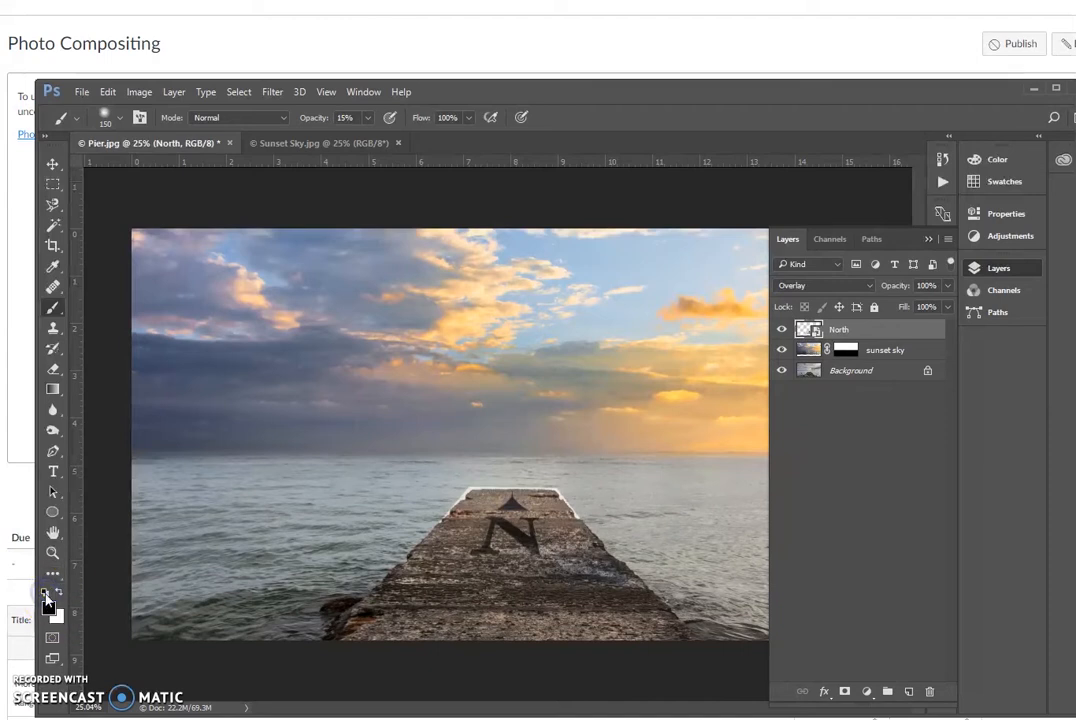
{"action": "left_click", "coordinate": [61, 594]}
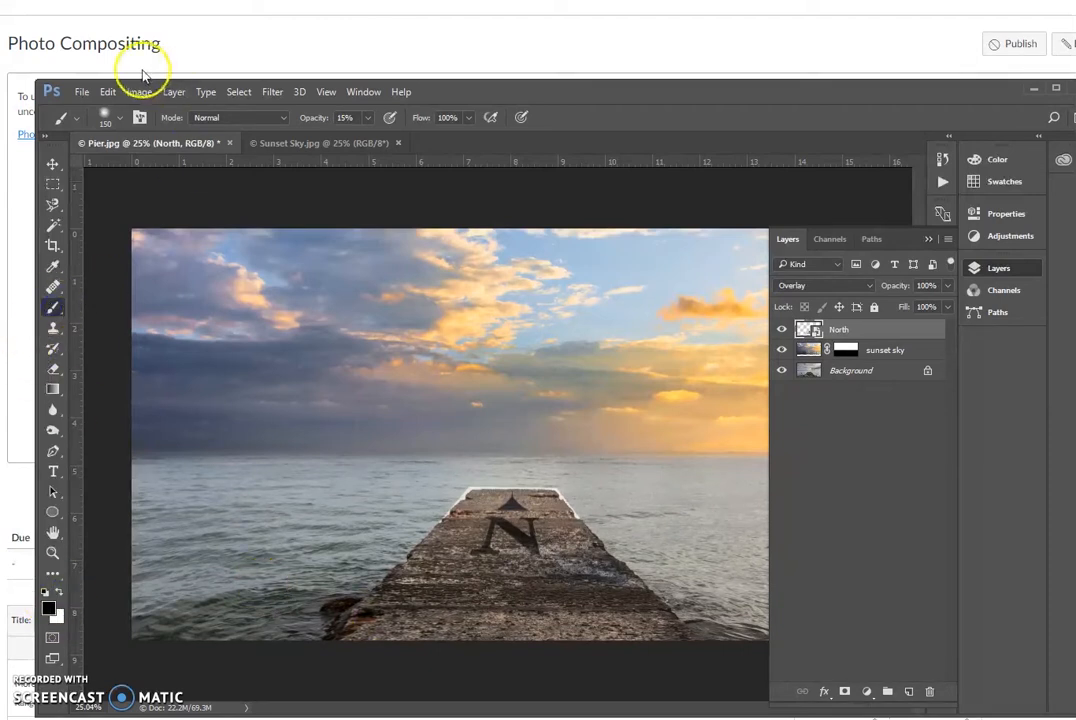
{"action": "left_click", "coordinate": [74, 117]}
{"action": "left_click", "coordinate": [121, 118]}
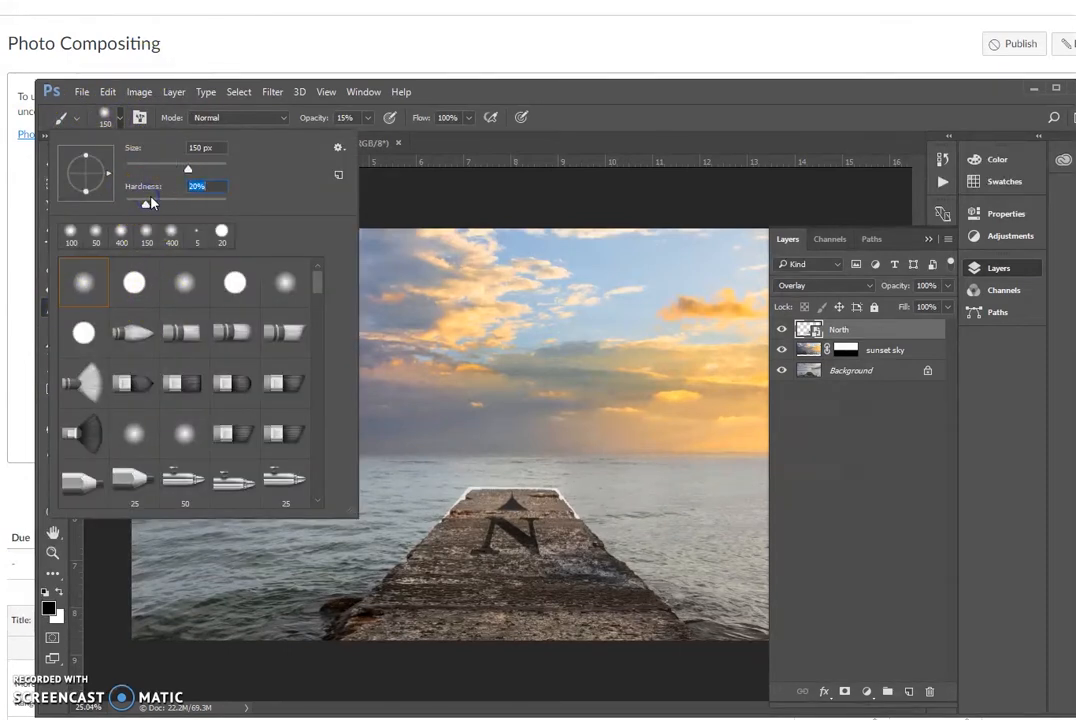
{"action": "left_click", "coordinate": [367, 117]}
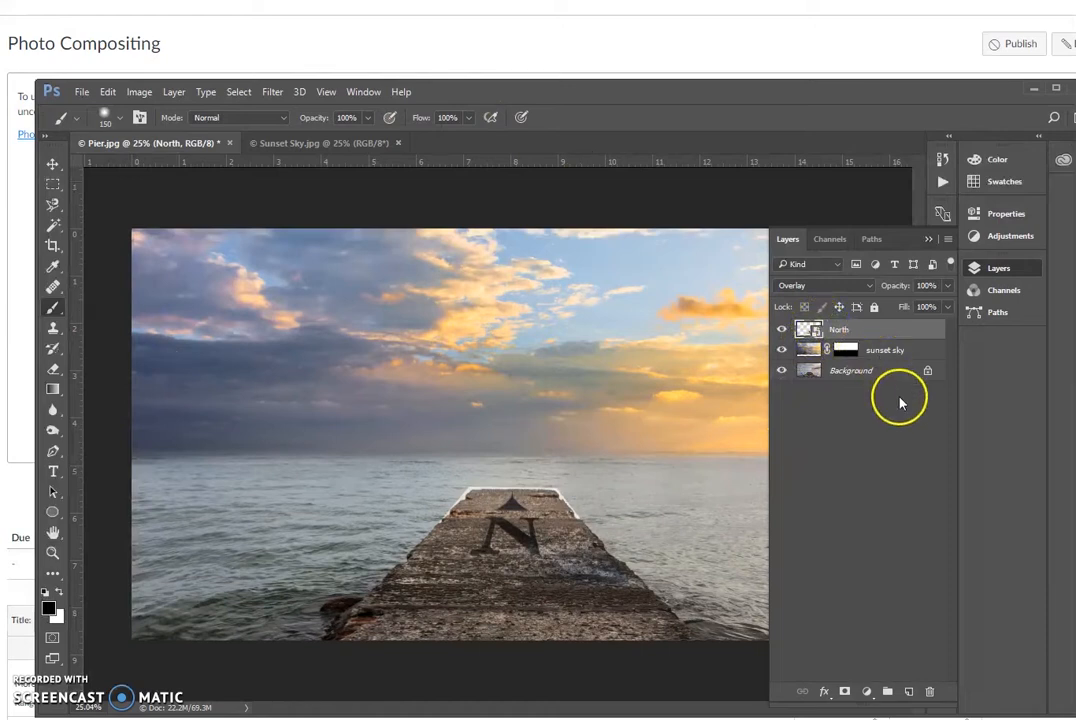
Add a layer mask to the North layer and paint black over the pale edges and bluish patch around the lettering.
{"action": "left_click", "coordinate": [844, 691]}
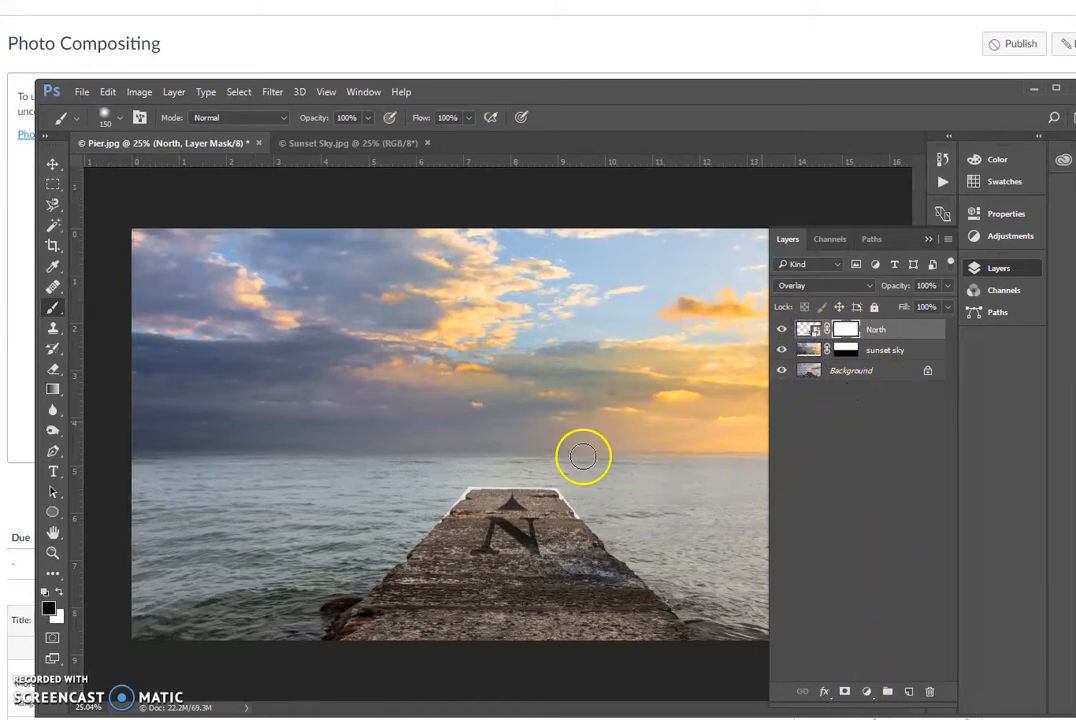
{"action": "left_click_drag", "start_coordinate": [587, 523], "coordinate": [569, 484]}
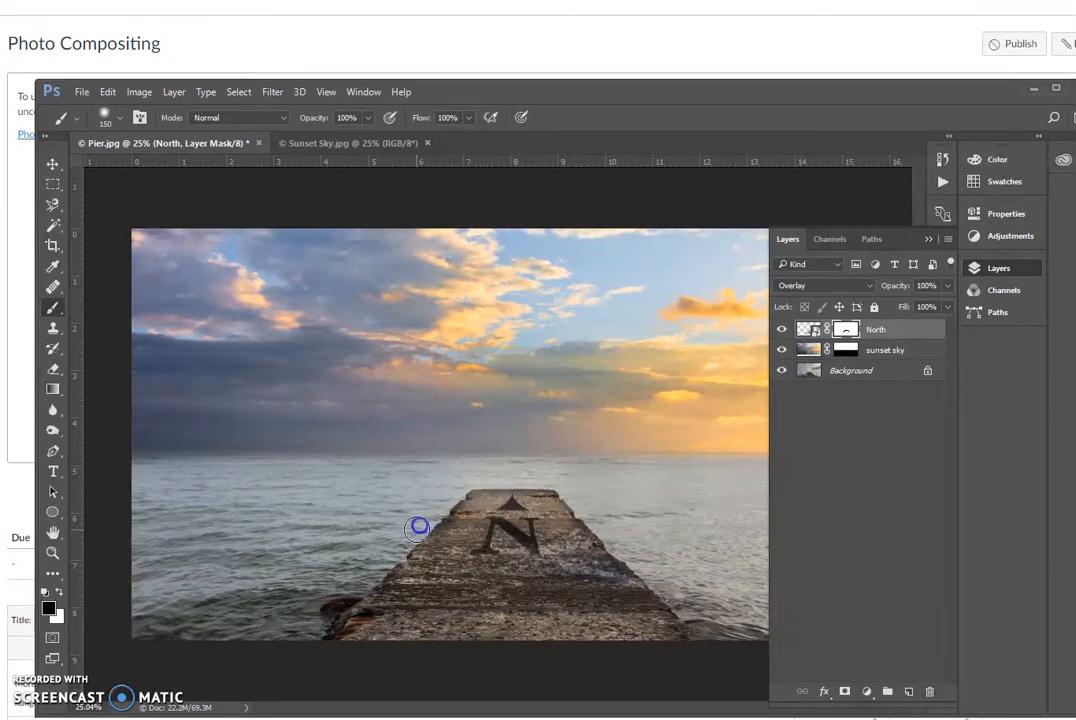
{"action": "left_click_drag", "start_coordinate": [367, 579], "coordinate": [440, 586]}
{"action": "left_click_drag", "start_coordinate": [591, 597], "coordinate": [617, 597]}
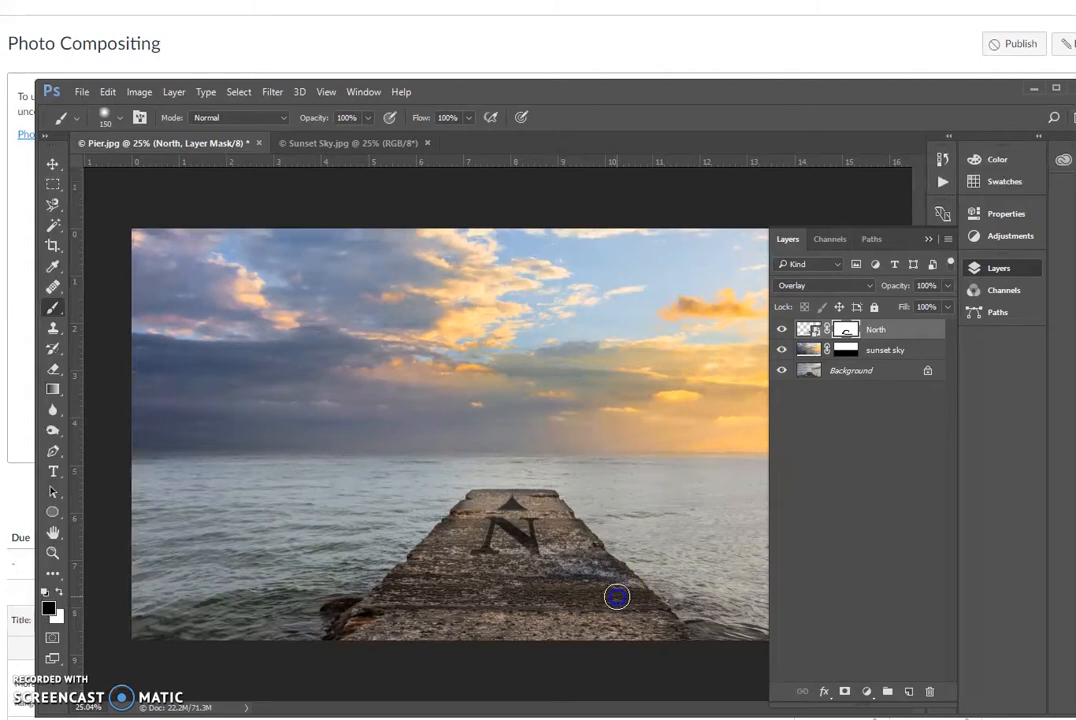
{"action": "left_click", "coordinate": [614, 579]}
{"action": "left_click_drag", "start_coordinate": [631, 579], "coordinate": [601, 533]}
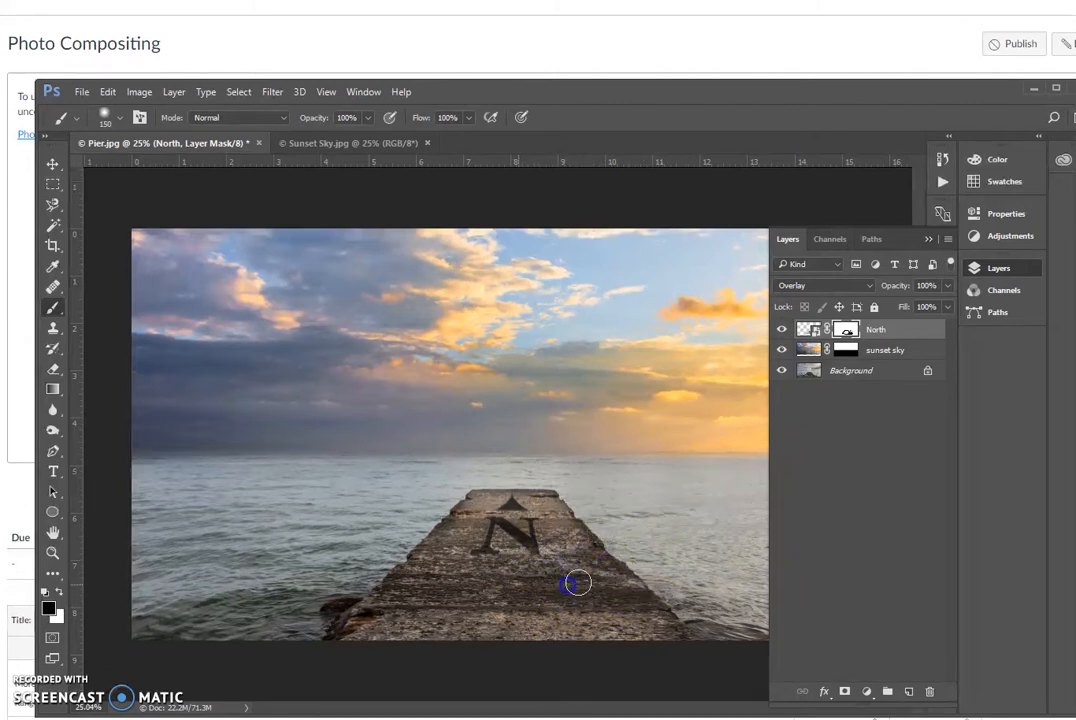
{"action": "mouse_move", "coordinate": [602, 590]}
{"action": "left_mouse_down"}
{"action": "mouse_move", "coordinate": [472, 591]}
{"action": "mouse_move", "coordinate": [618, 570]}
{"action": "mouse_move", "coordinate": [569, 567]}
{"action": "mouse_move", "coordinate": [590, 557]}
{"action": "mouse_move", "coordinate": [534, 578]}
{"action": "mouse_move", "coordinate": [556, 519]}
{"action": "mouse_move", "coordinate": [533, 549]}
{"action": "left_mouse_up"}
Try painting white on the North layer's mask over the pier, and undo the stroke.
{"action": "key", "text": "x"}
{"action": "mouse_move", "coordinate": [533, 629]}
{"action": "left_mouse_down"}
{"action": "mouse_move", "coordinate": [528, 589]}
{"action": "mouse_move", "coordinate": [551, 533]}
{"action": "mouse_move", "coordinate": [505, 527]}
{"action": "left_mouse_up"}
{"action": "key", "text": "ctrl+z"}
Place the Door image as an embedded layer above North and lower its opacity to 52%.
{"action": "left_click", "coordinate": [81, 91]}
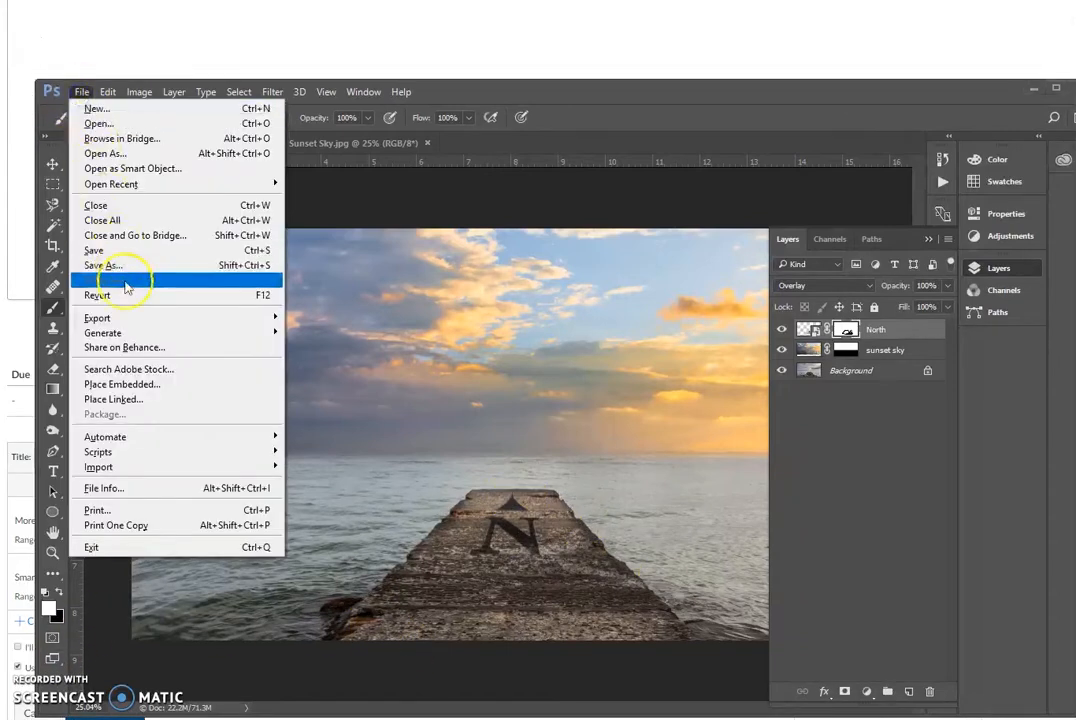
{"action": "left_click", "coordinate": [146, 386]}
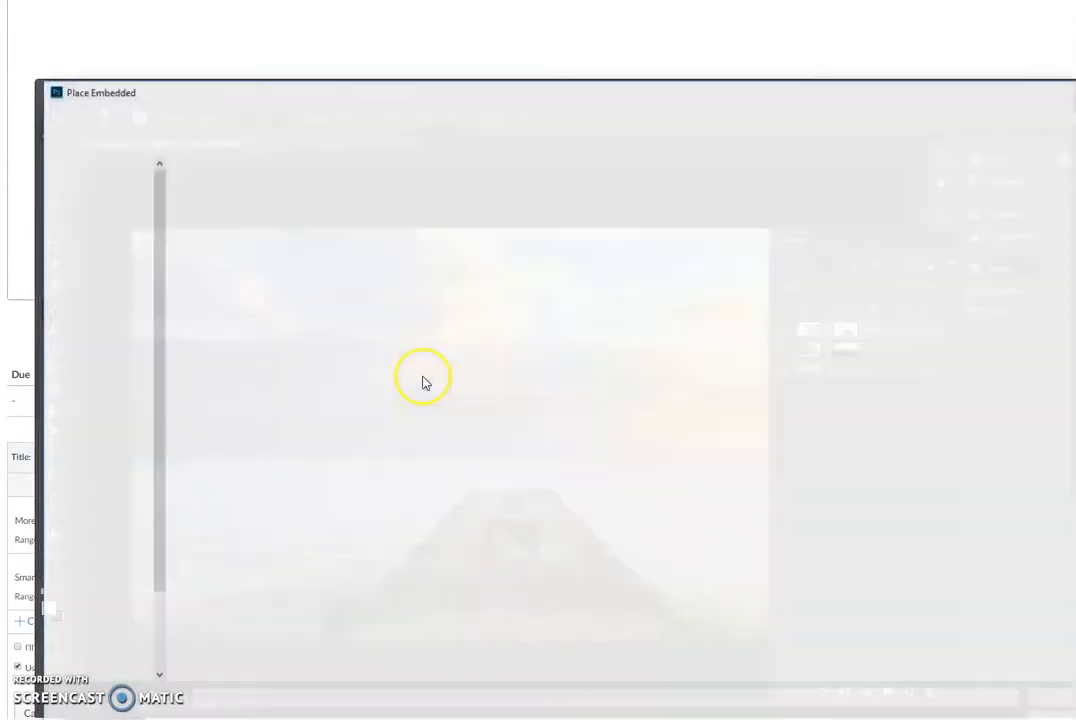
{"action": "double_click", "coordinate": [480, 222]}
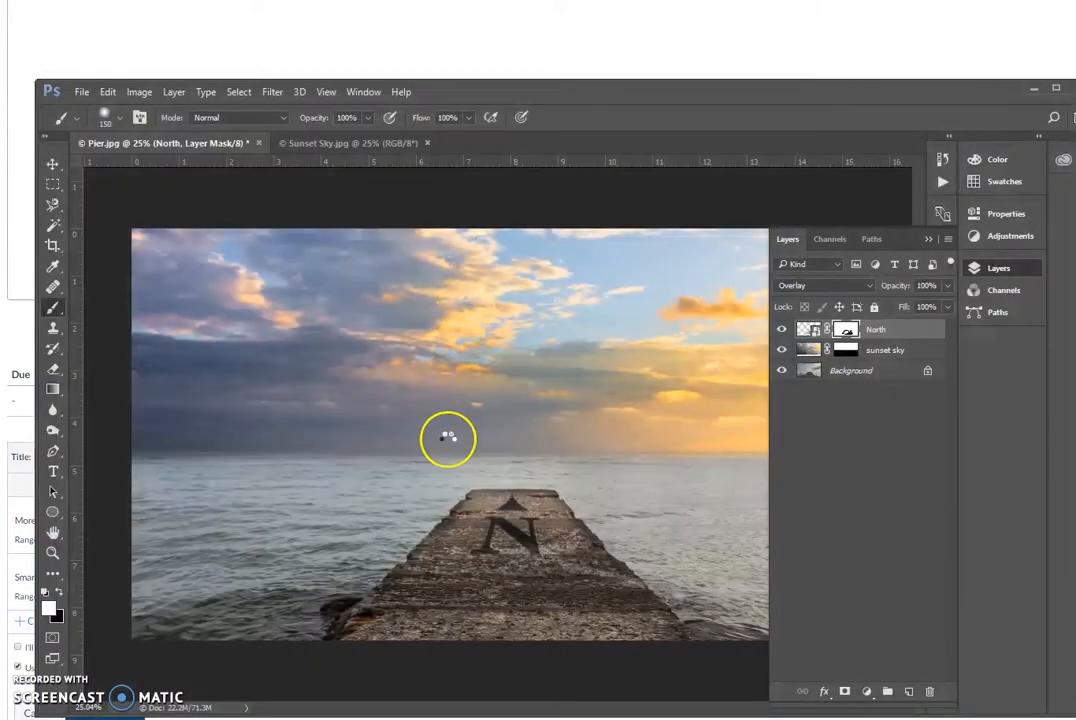
{"action": "left_click", "coordinate": [947, 286]}
{"action": "left_click_drag", "start_coordinate": [912, 309], "coordinate": [716, 349]}
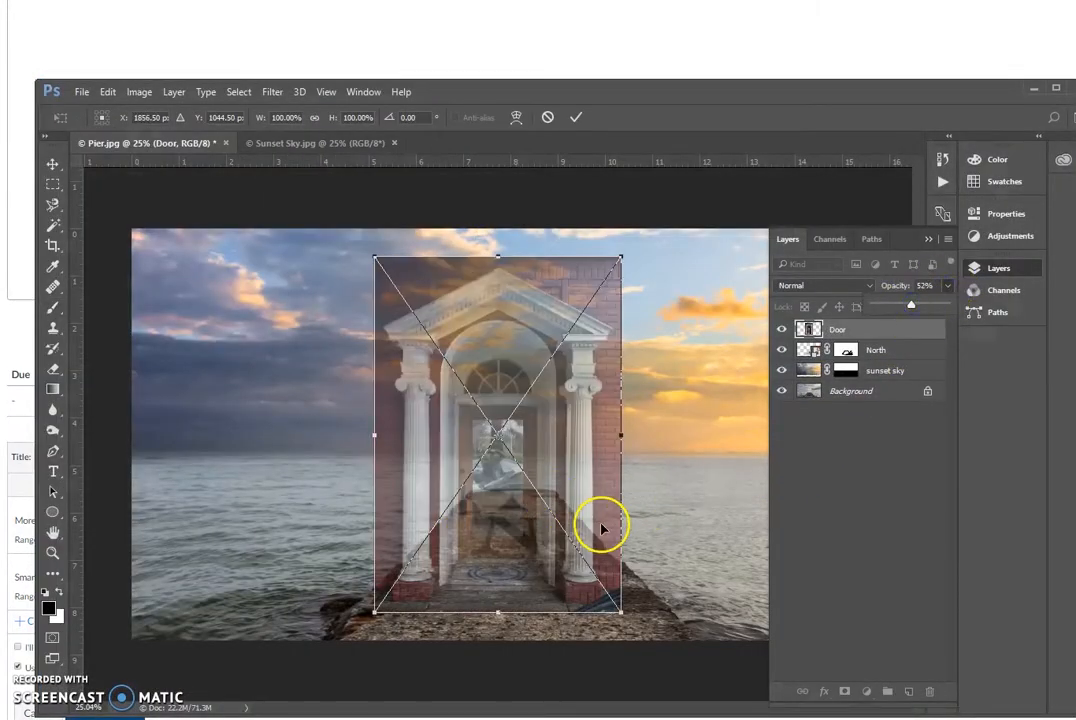
Scale the Door layer to about 91.5%, seat it centred on the pier, and restore its opacity to 100%.
{"action": "left_click_drag", "start_coordinate": [584, 543], "coordinate": [593, 509]}
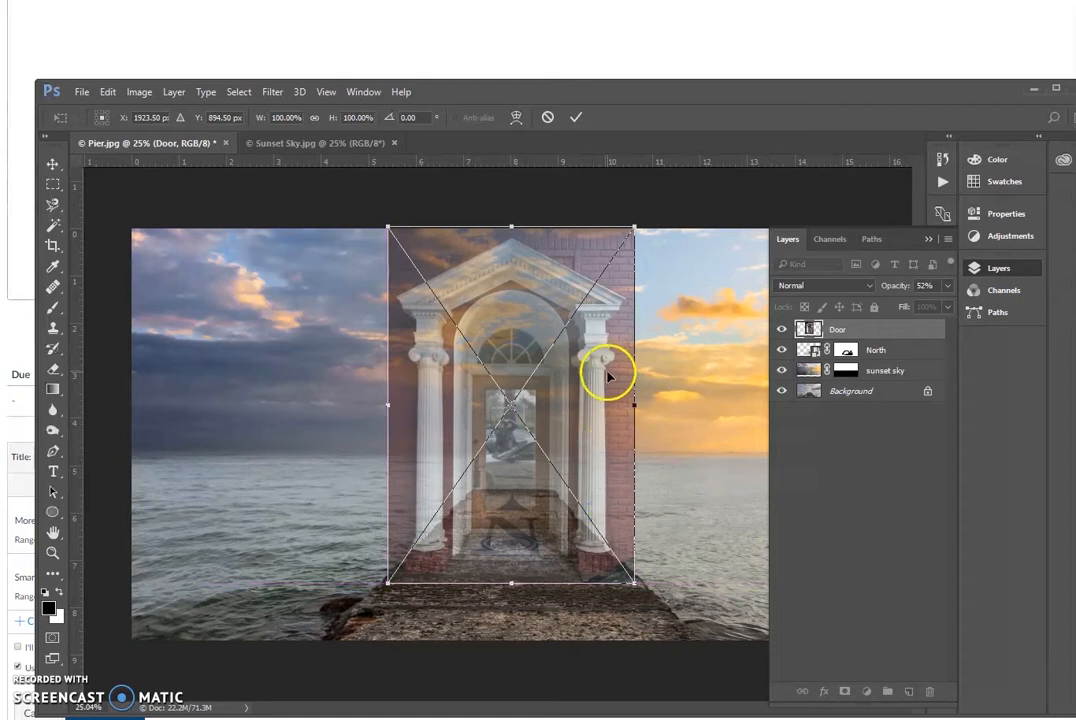
{"action": "left_click_drag", "start_coordinate": [634, 228], "coordinate": [623, 267]}
{"action": "left_click_drag", "start_coordinate": [583, 482], "coordinate": [591, 466]}
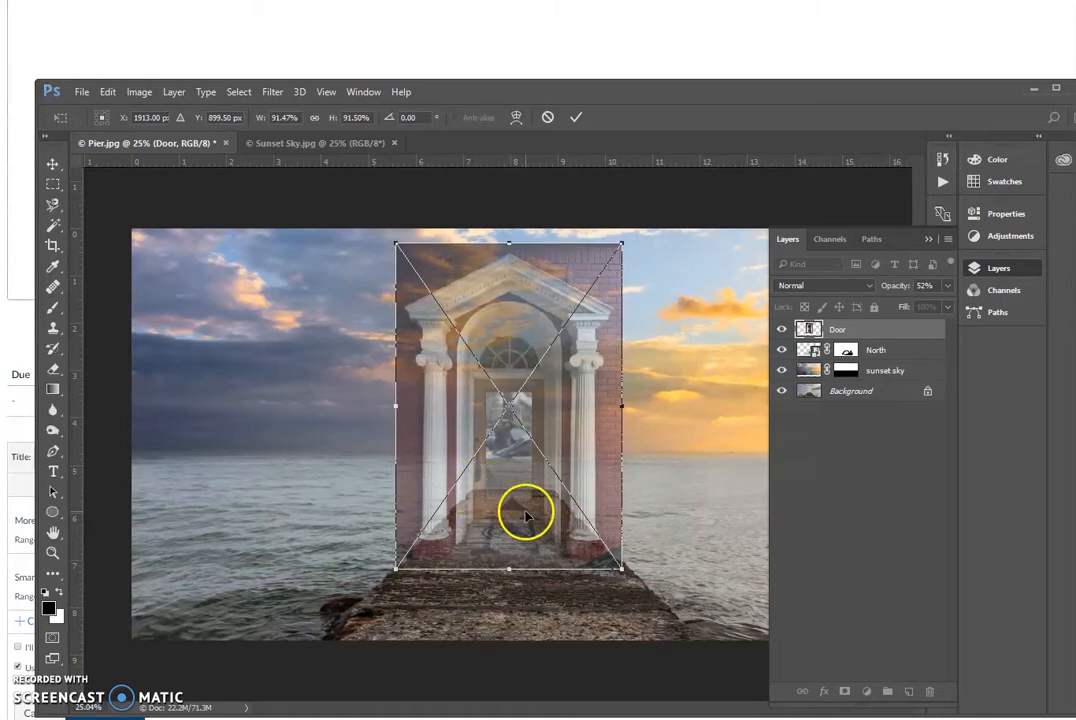
{"action": "left_click", "coordinate": [577, 118]}
{"action": "key", "text": "b"}
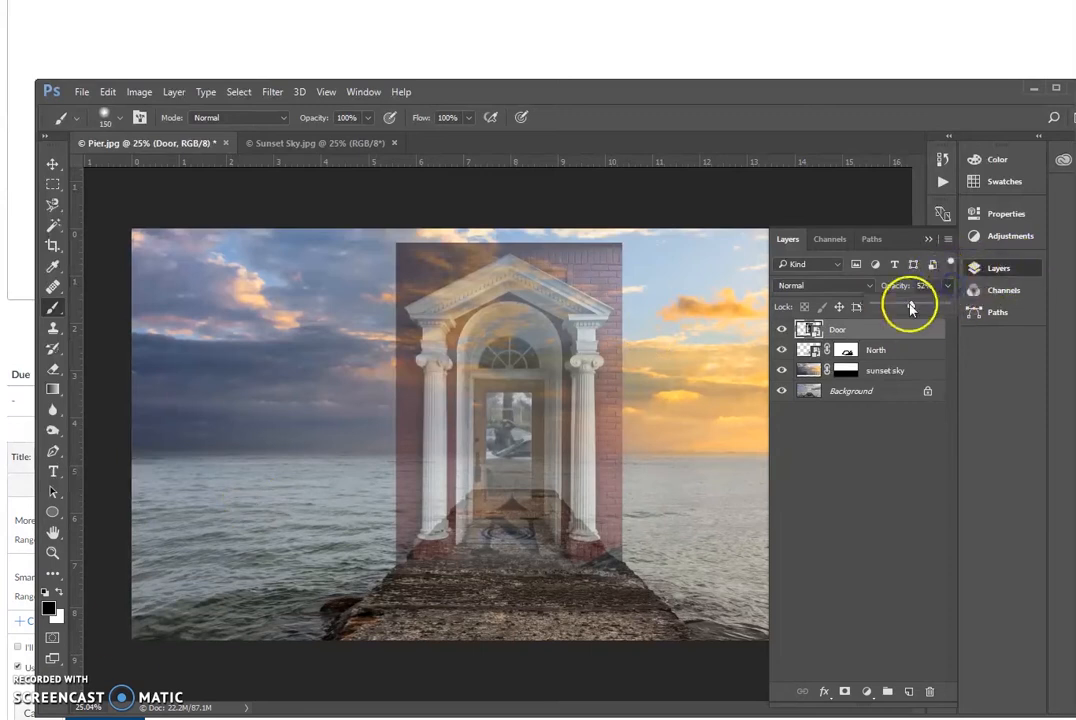
{"action": "left_click_drag", "start_coordinate": [910, 308], "coordinate": [970, 306]}
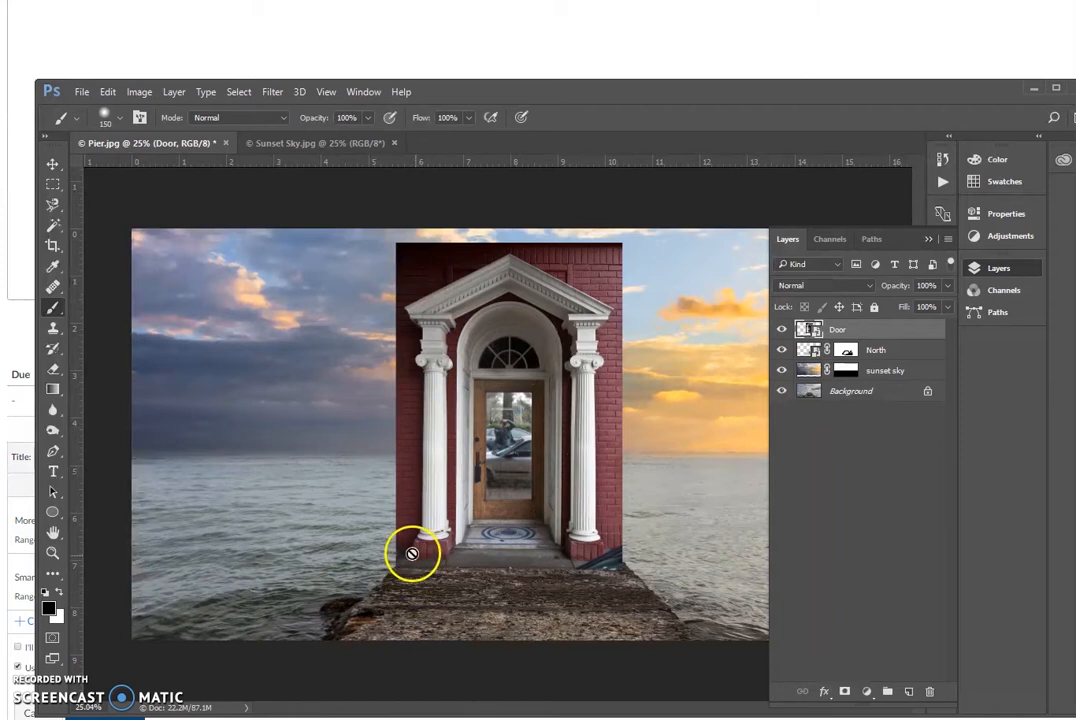
Try to select the red brick wall of the Door layer with a 125 px Quick Selection brush, and clear the selection.
{"action": "left_click", "coordinate": [56, 226]}
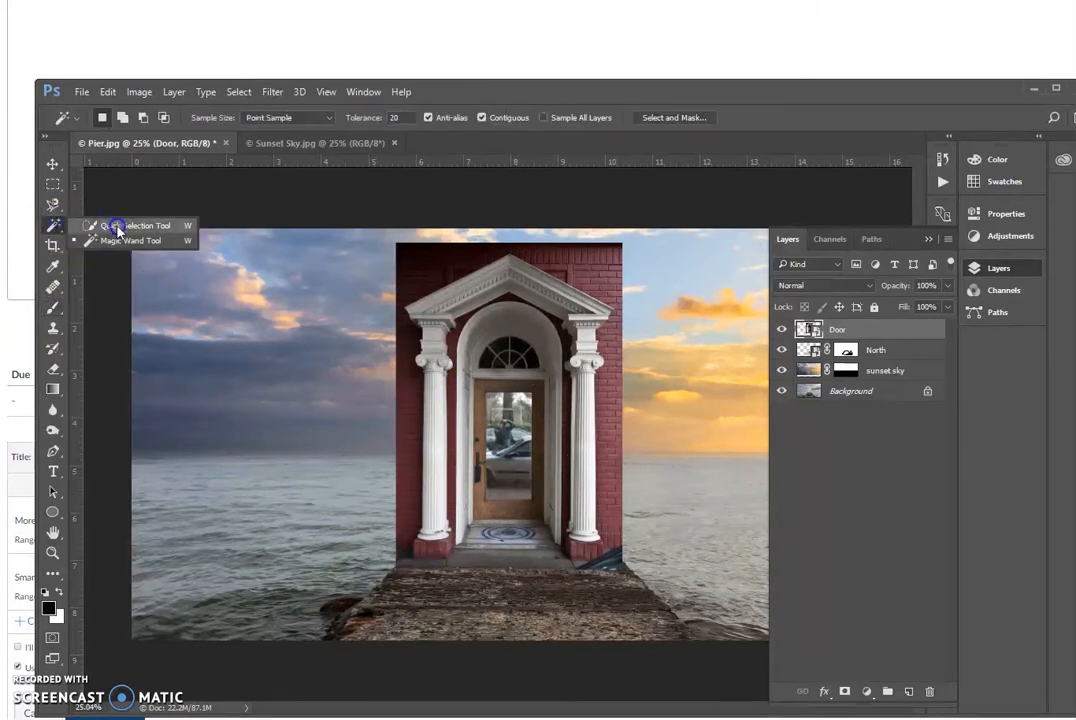
{"action": "left_click", "coordinate": [115, 225]}
{"action": "left_click", "coordinate": [465, 289]}
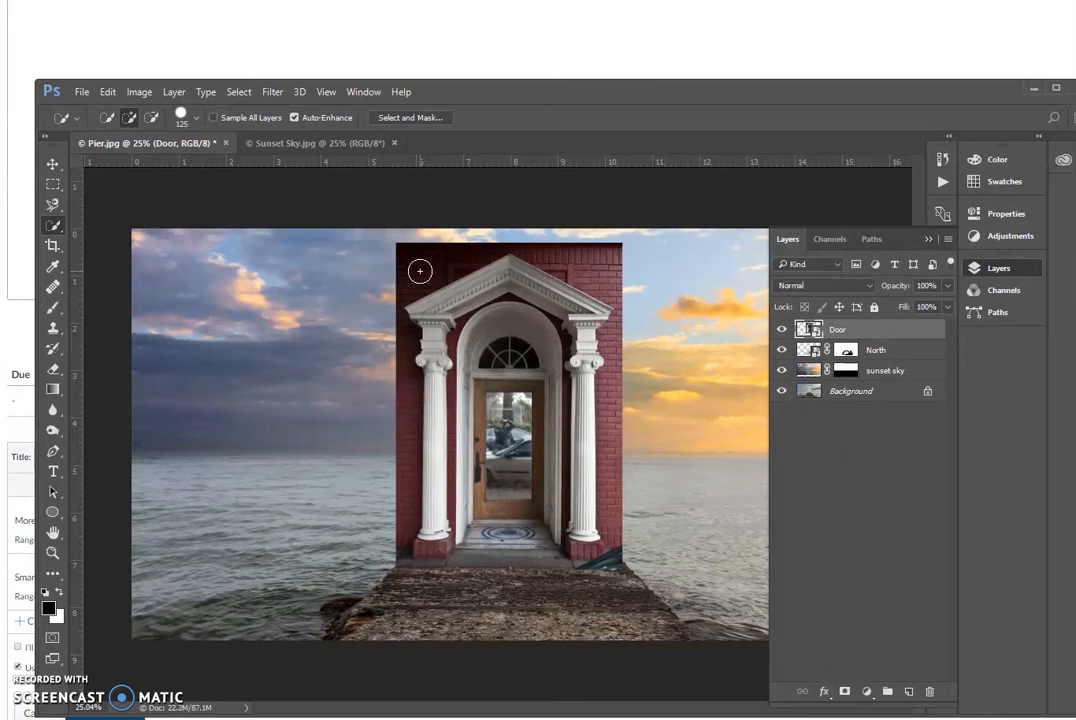
{"action": "left_click", "coordinate": [414, 268]}
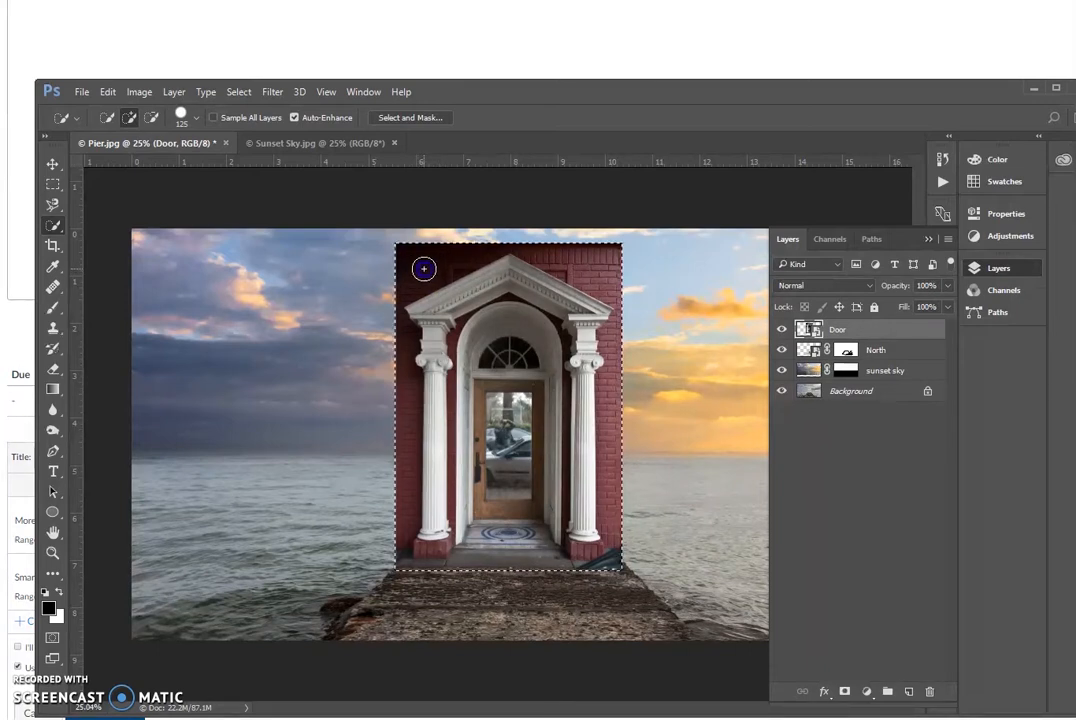
{"action": "left_click", "coordinate": [541, 302]}
{"action": "left_click", "coordinate": [440, 274]}
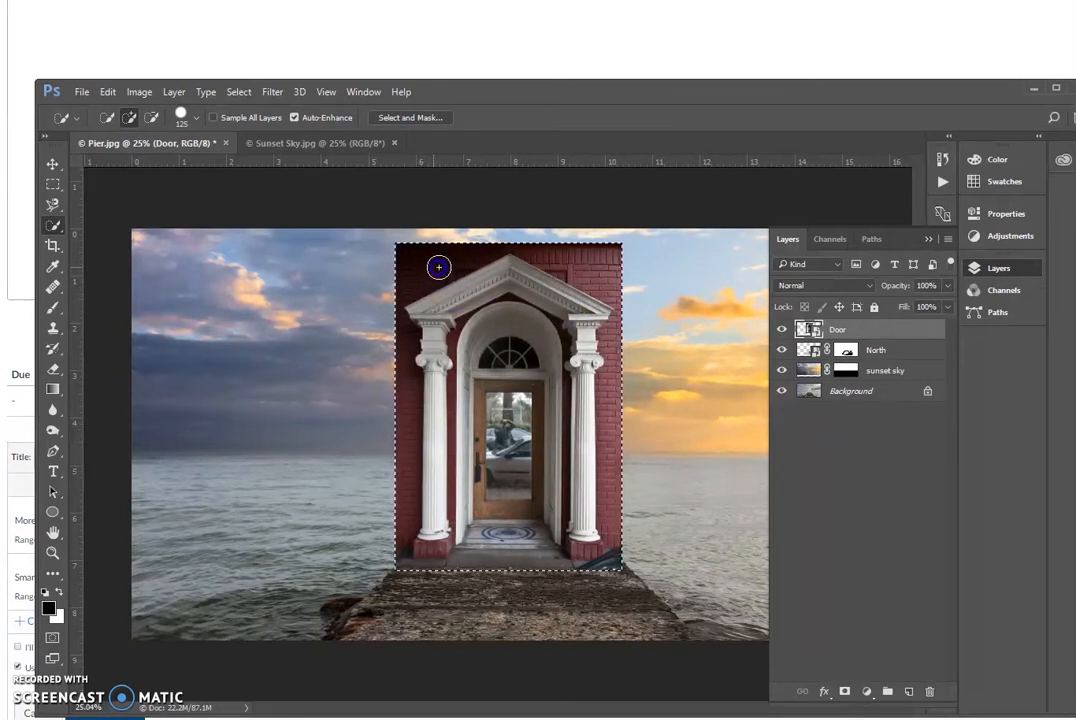
{"action": "left_click", "coordinate": [438, 264]}
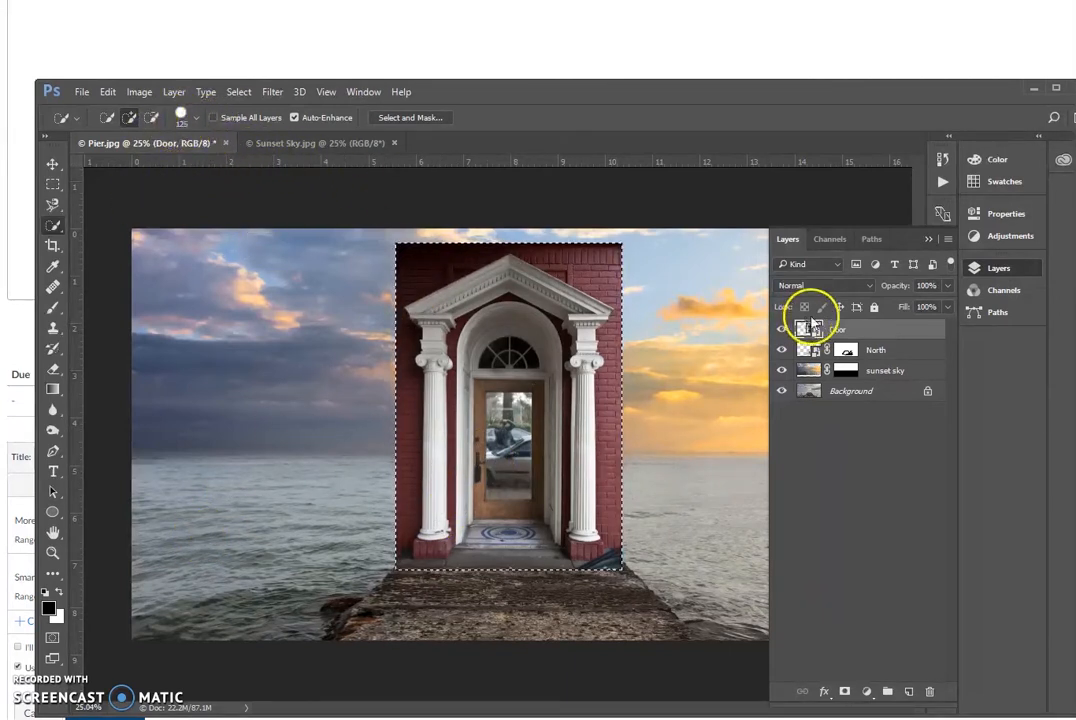
{"action": "key", "text": "ctrl+d"}
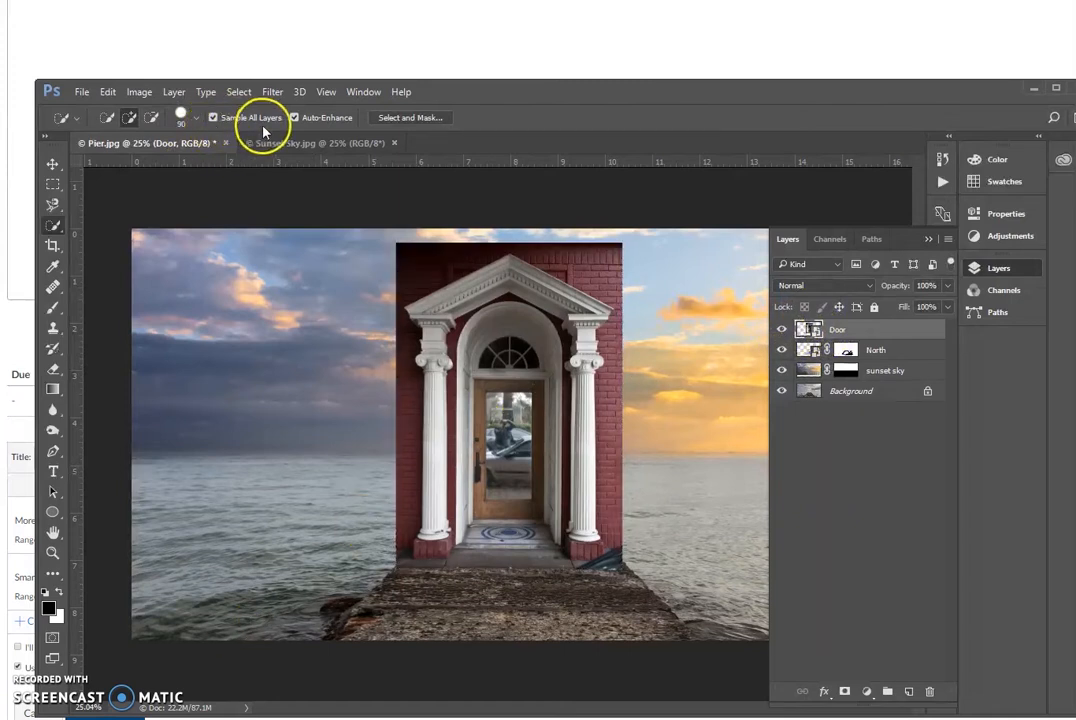
Select the outer brick wall above the pediment and beside both columns with a 90 px Quick Selection brush sampling all layers.
{"action": "scroll", "coordinate": [505, 300], "scroll_direction": "up", "scroll_amount": 1}
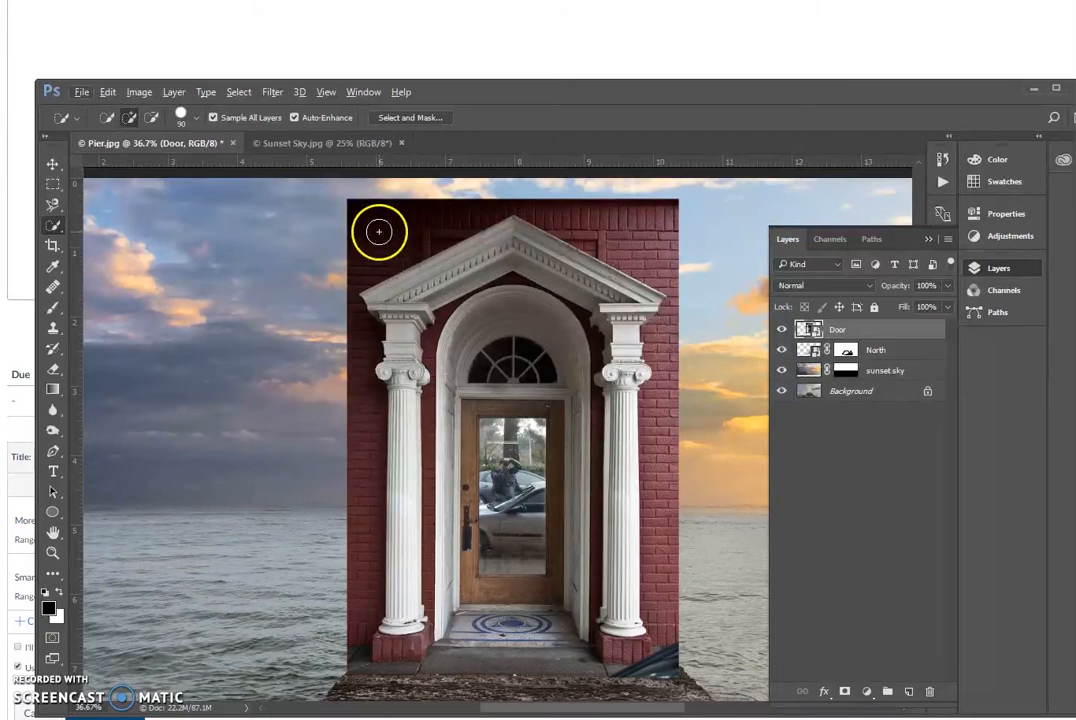
{"action": "mouse_move", "coordinate": [384, 235]}
{"action": "left_mouse_down"}
{"action": "mouse_move", "coordinate": [591, 222]}
{"action": "mouse_move", "coordinate": [662, 310]}
{"action": "mouse_move", "coordinate": [663, 402]}
{"action": "left_mouse_up"}
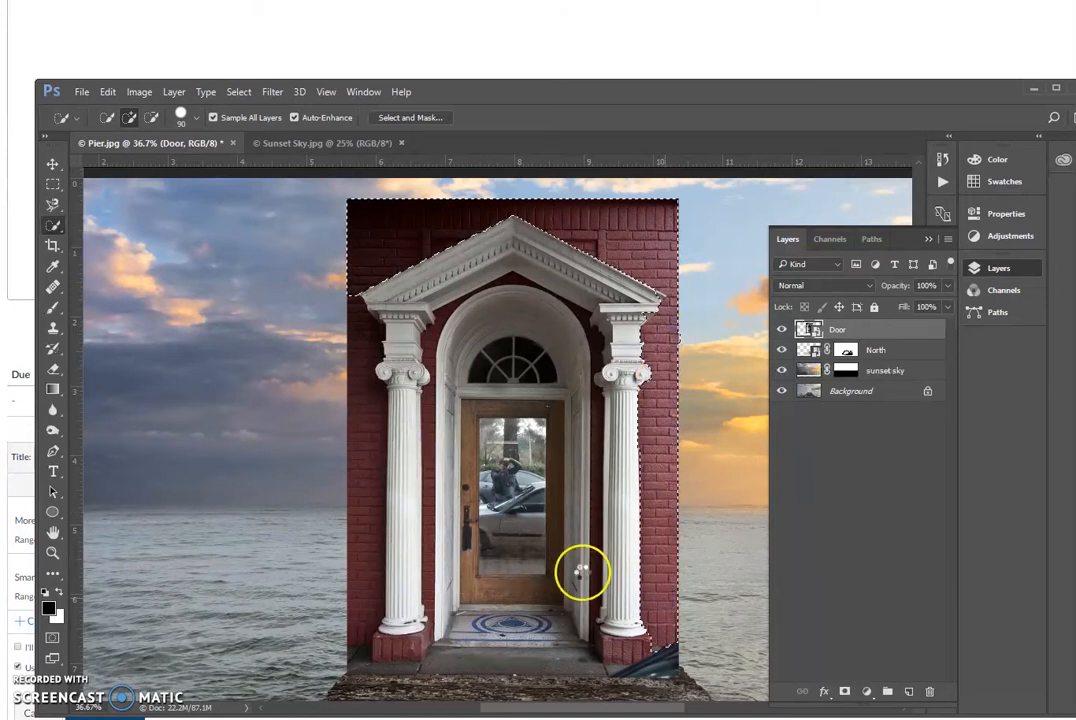
{"action": "left_click_drag", "start_coordinate": [360, 329], "coordinate": [358, 381]}
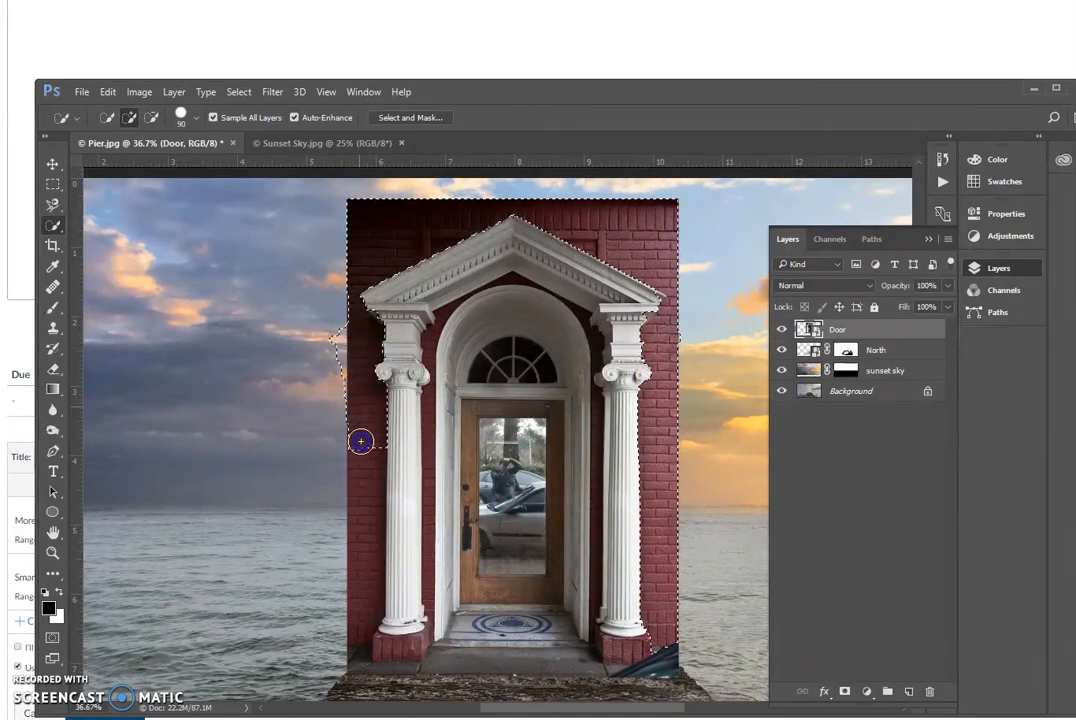
{"action": "left_click_drag", "start_coordinate": [361, 572], "coordinate": [363, 580]}
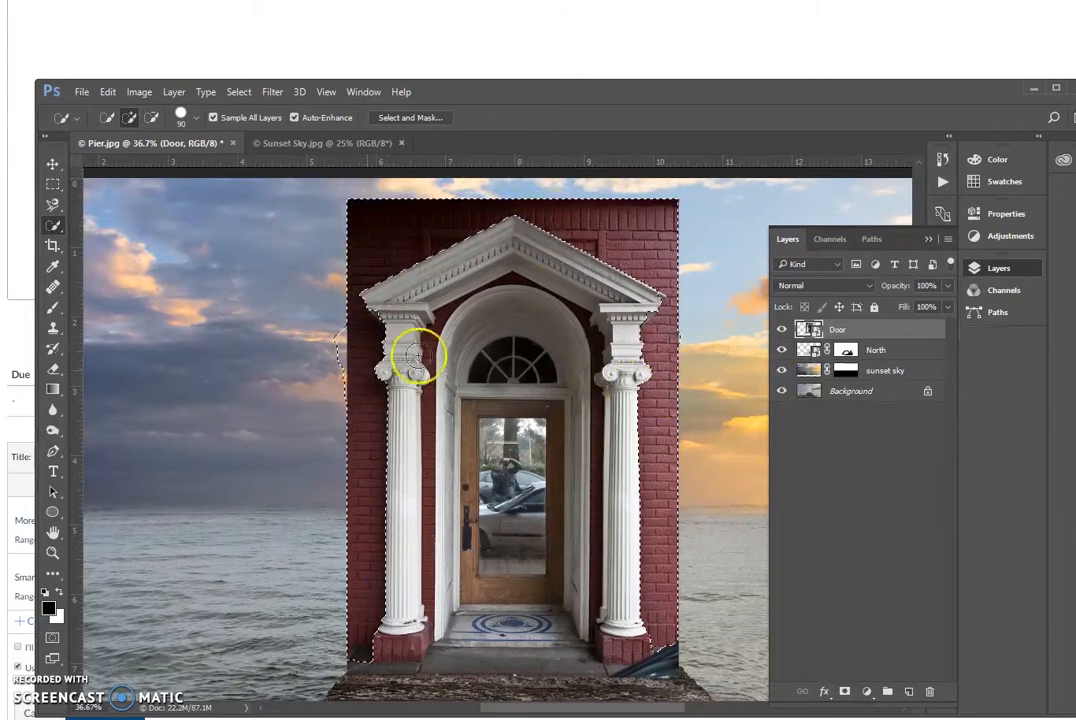
Subtract the pediment tips and the cornice edges above both columns from the selection with a 10 px Quick Selection brush.
{"action": "scroll", "coordinate": [680, 318], "scroll_direction": "up", "scroll_amount": 1}
{"action": "scroll", "coordinate": [680, 318], "scroll_direction": "up", "scroll_amount": 5}
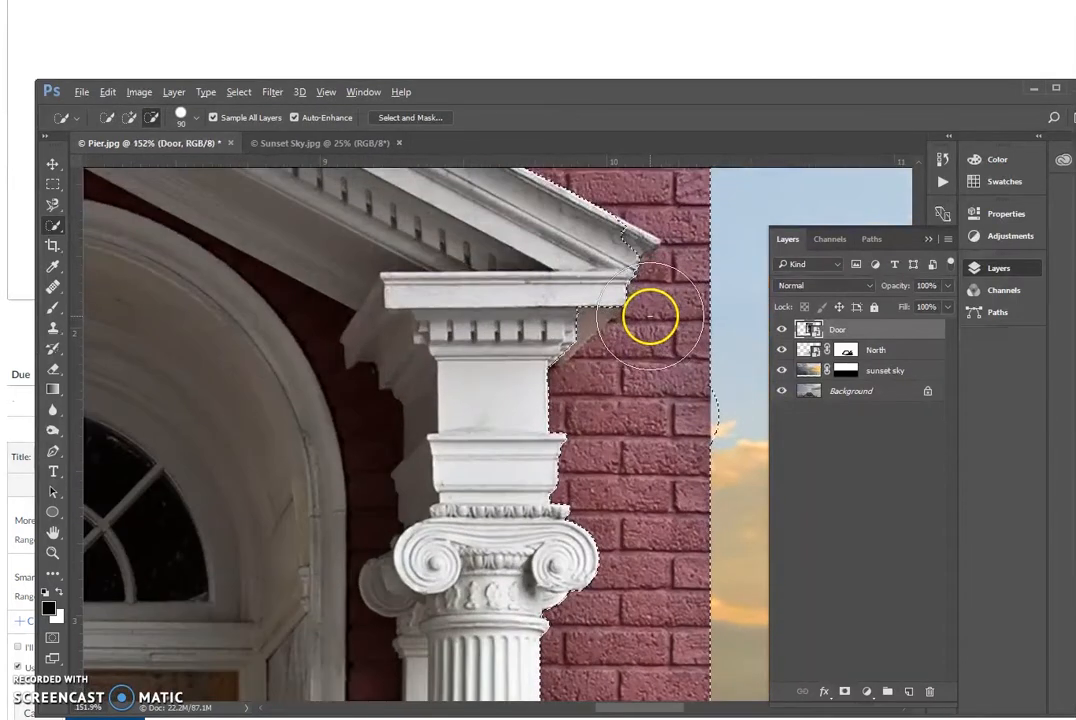
{"action": "key", "text": "bracketleft"}
{"action": "key", "text": "bracketleft"}
{"action": "key", "text": "bracketleft"}
{"action": "key", "text": "bracketleft"}
{"action": "key", "text": "bracketleft"}
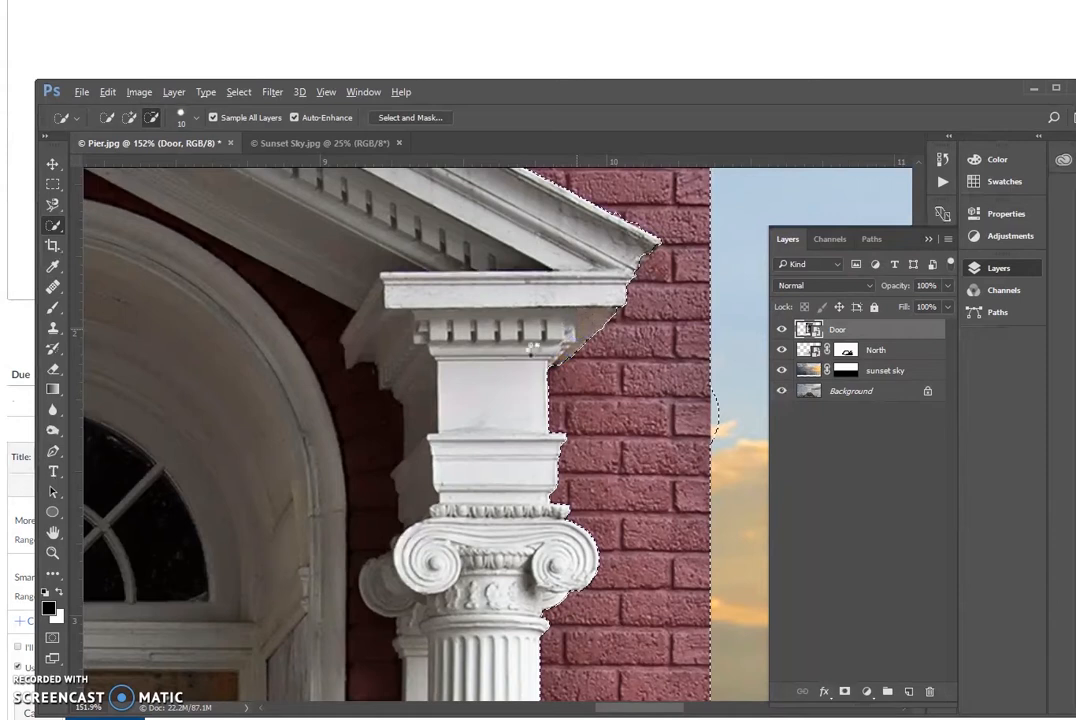
{"action": "left_click_drag", "start_coordinate": [413, 406], "coordinate": [860, 436]}
{"action": "left_click_drag", "start_coordinate": [355, 399], "coordinate": [708, 414]}
{"action": "left_click", "coordinate": [381, 362], "text": "alt"}
{"action": "mouse_move", "coordinate": [381, 362]}
{"action": "left_mouse_down"}
{"action": "mouse_move", "coordinate": [399, 377]}
{"action": "mouse_move", "coordinate": [413, 371]}
{"action": "mouse_move", "coordinate": [421, 406]}
{"action": "mouse_move", "coordinate": [414, 400]}
{"action": "mouse_move", "coordinate": [431, 410]}
{"action": "left_mouse_up"}
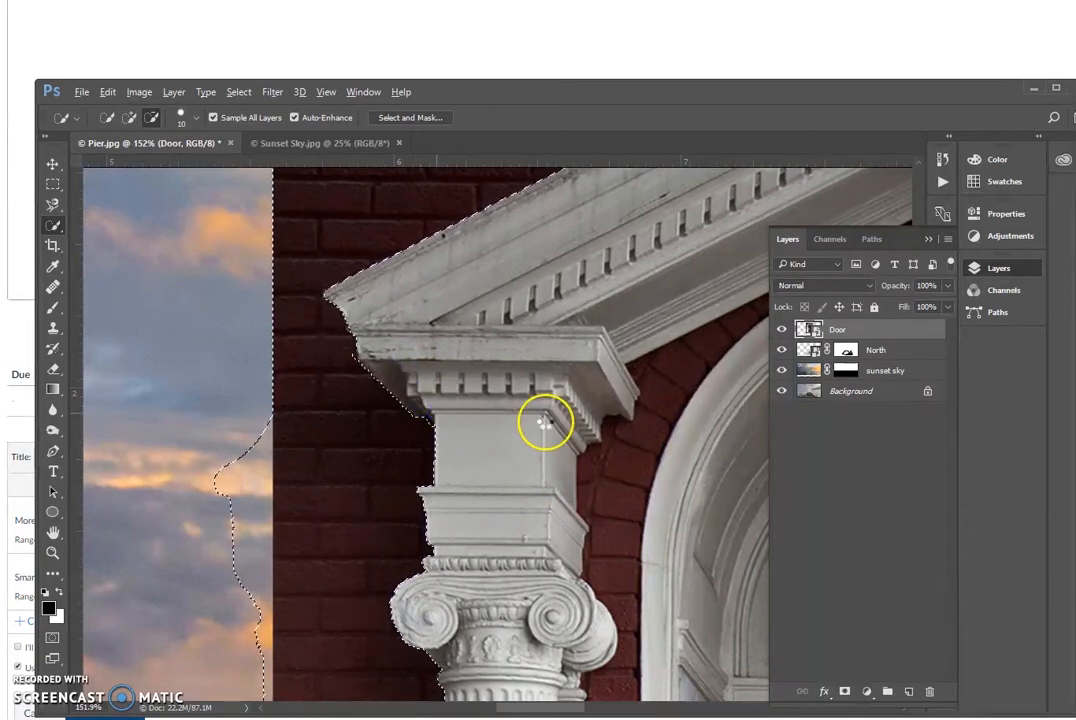
Add the brick band between the arch and the pediment to the selection with a 25 px Quick Selection brush.
{"action": "scroll", "coordinate": [559, 414], "scroll_direction": "down", "scroll_amount": 2}
{"action": "scroll", "coordinate": [643, 414], "scroll_direction": "down", "scroll_amount": 2}
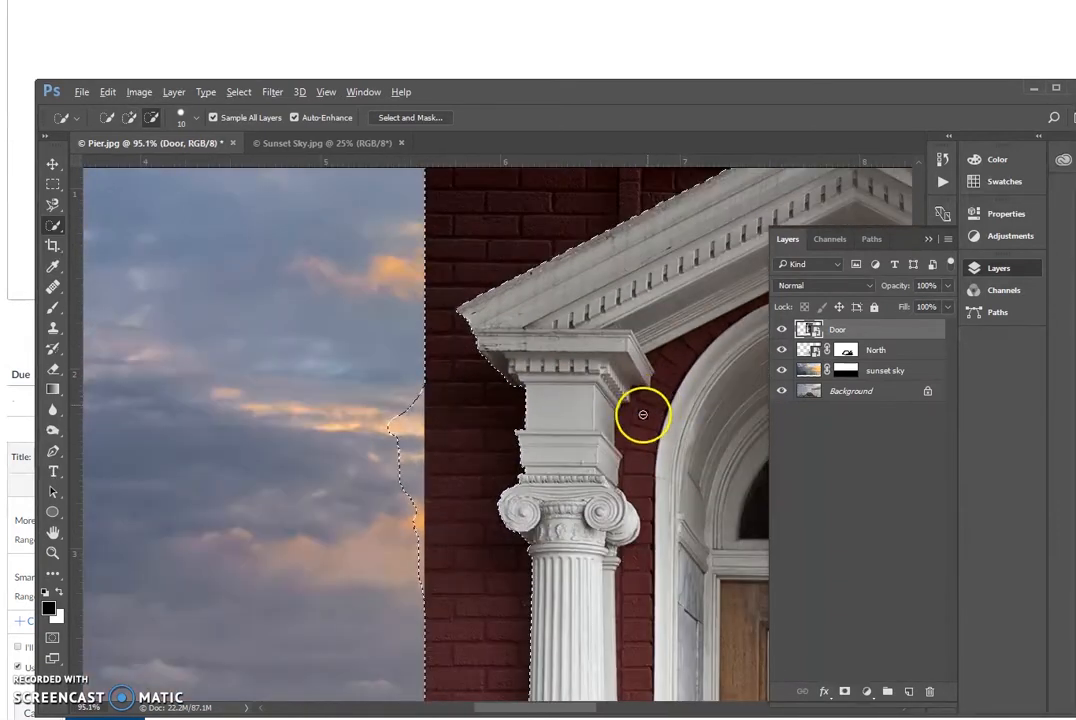
{"action": "mouse_move", "coordinate": [675, 480]}
{"action": "left_mouse_down"}
{"action": "mouse_move", "coordinate": [372, 420]}
{"action": "mouse_move", "coordinate": [336, 384]}
{"action": "left_mouse_up"}
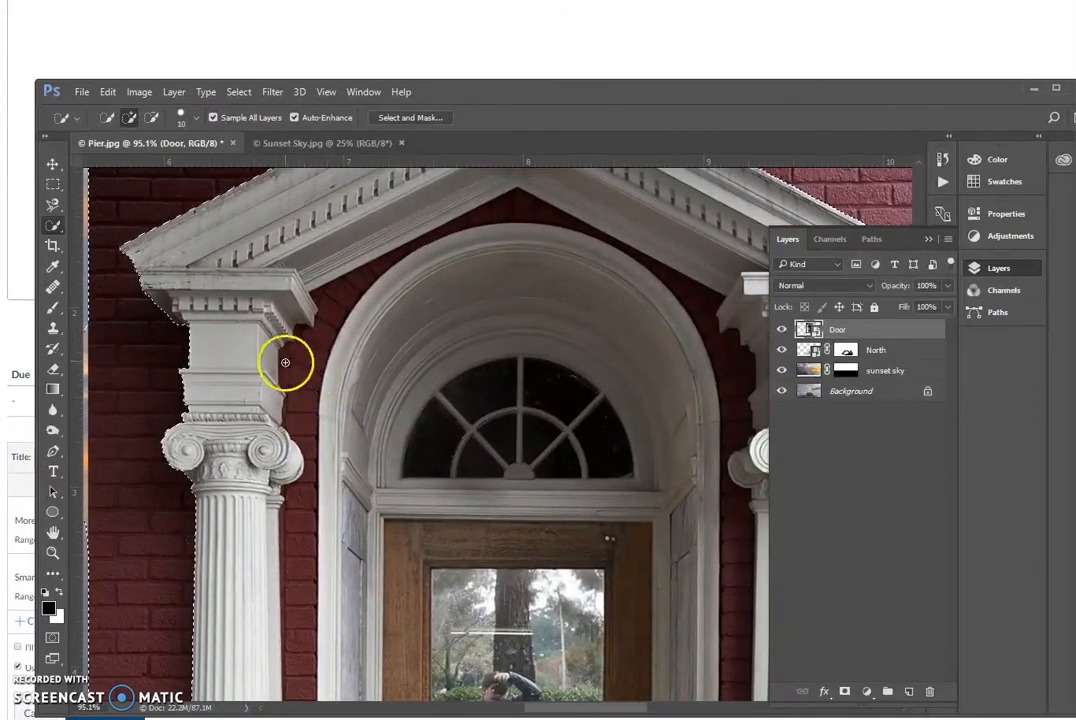
{"action": "key", "text": "bracketright"}
{"action": "key", "text": "bracketright"}
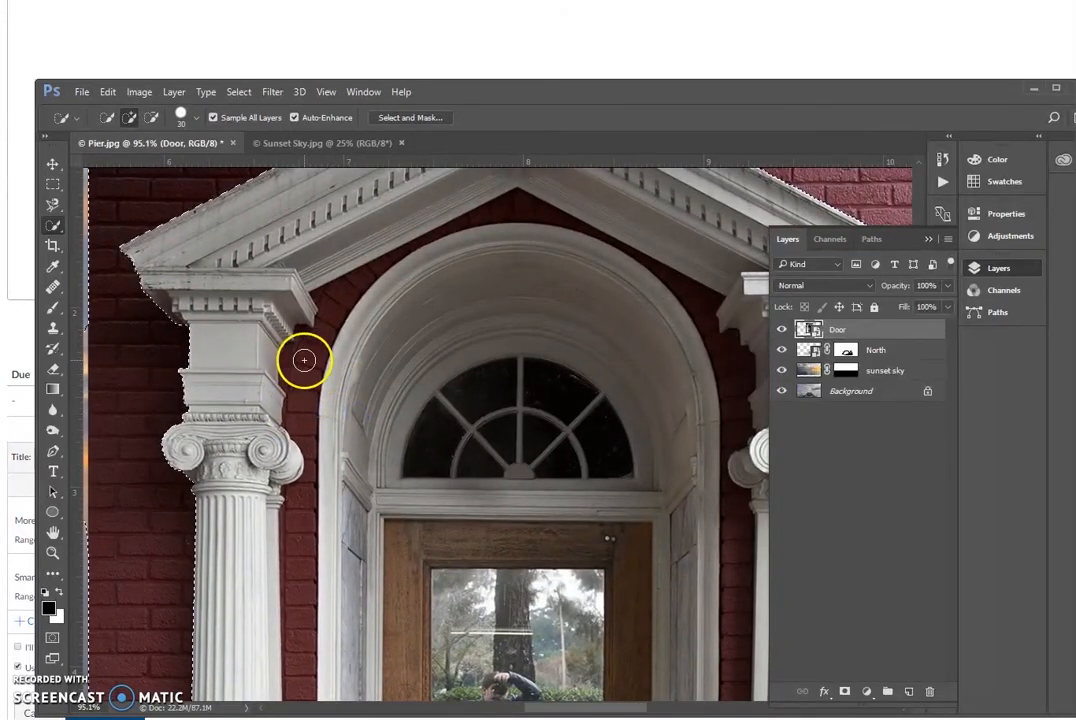
{"action": "key", "text": "bracketleft"}
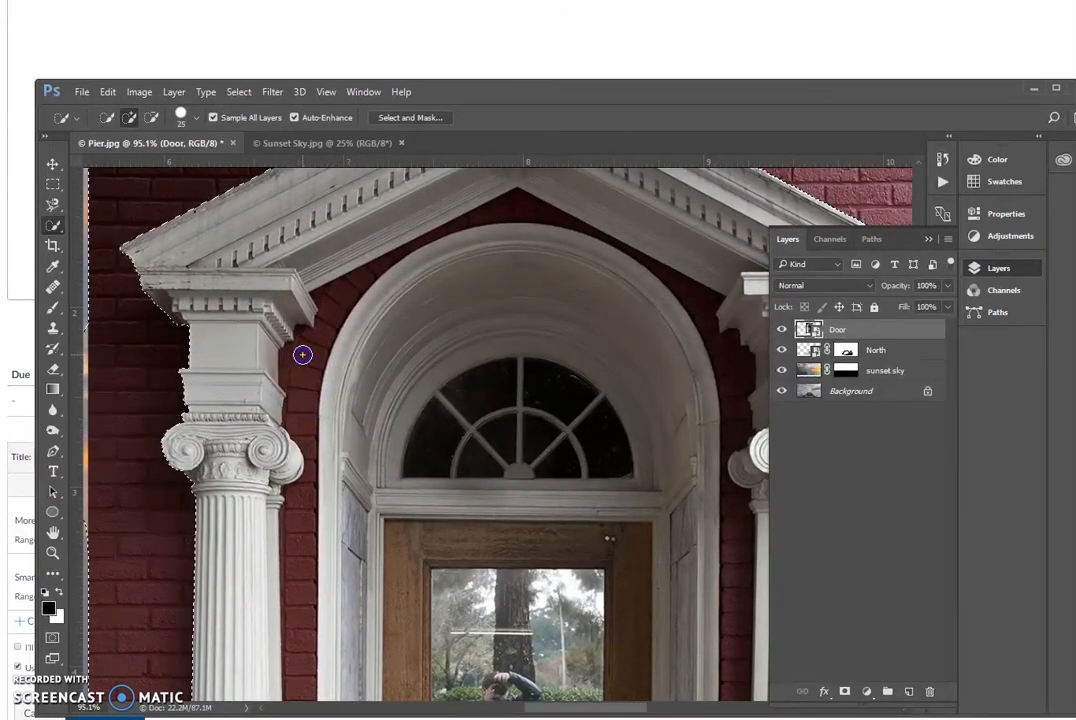
{"action": "mouse_move", "coordinate": [300, 367]}
{"action": "left_mouse_down"}
{"action": "mouse_move", "coordinate": [318, 337]}
{"action": "mouse_move", "coordinate": [412, 259]}
{"action": "mouse_move", "coordinate": [514, 209]}
{"action": "mouse_move", "coordinate": [698, 301]}
{"action": "left_mouse_up"}
Add the brick strip between the door frame and the right column, plus that column's brick base and the pavement corner, to the selection.
{"action": "mouse_move", "coordinate": [717, 354]}
{"action": "left_mouse_down"}
{"action": "mouse_move", "coordinate": [728, 360]}
{"action": "mouse_move", "coordinate": [718, 408]}
{"action": "mouse_move", "coordinate": [659, 536]}
{"action": "mouse_move", "coordinate": [543, 228]}
{"action": "left_mouse_up"}
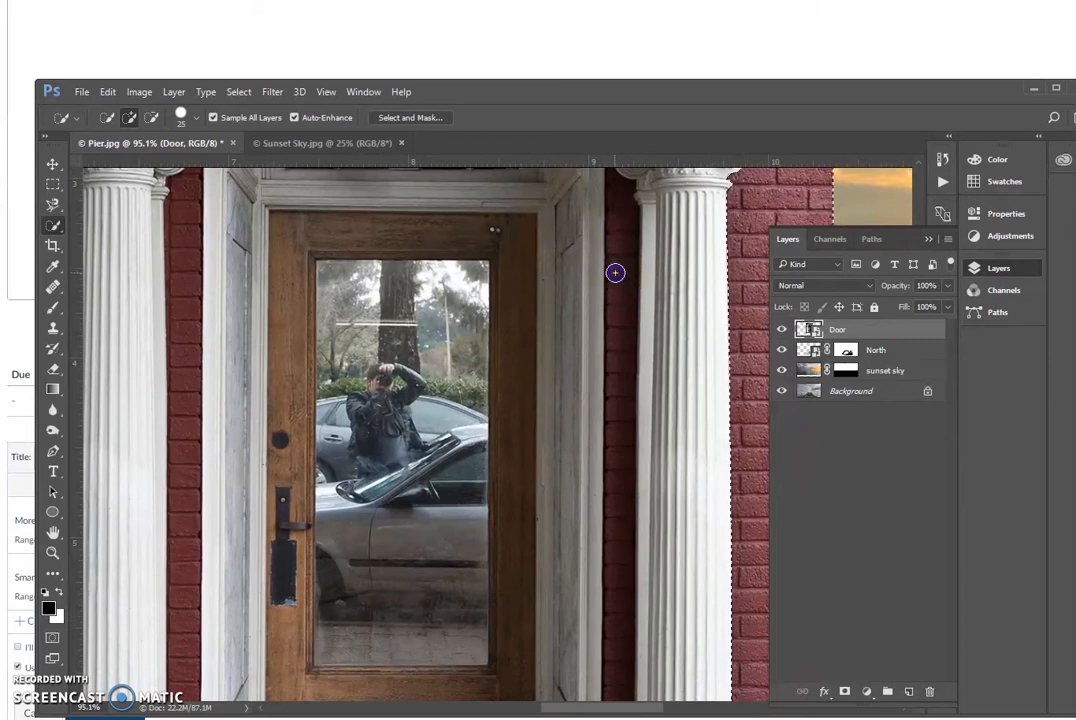
{"action": "left_click_drag", "start_coordinate": [612, 283], "coordinate": [613, 155]}
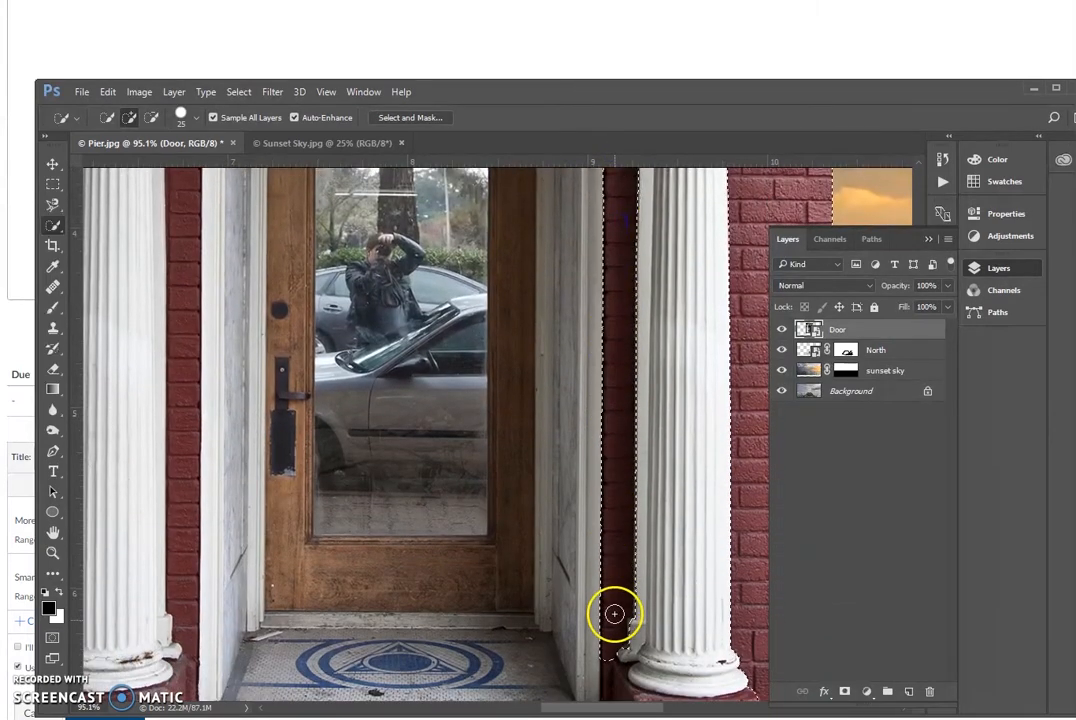
{"action": "left_click_drag", "start_coordinate": [615, 588], "coordinate": [610, 365]}
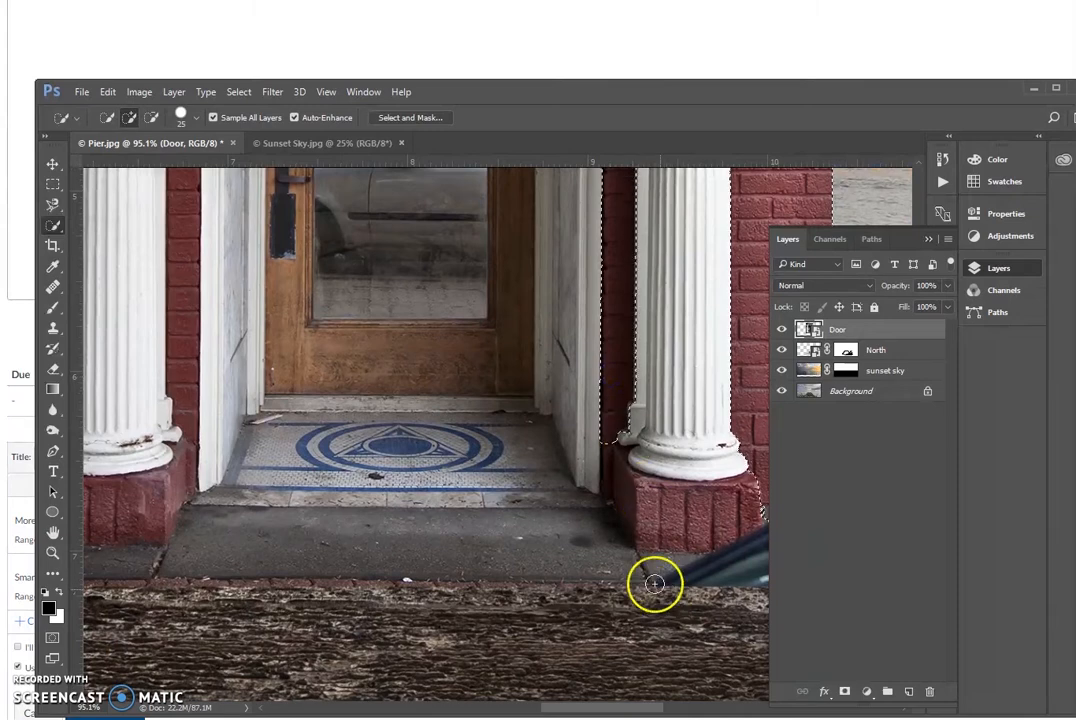
{"action": "mouse_move", "coordinate": [613, 461]}
{"action": "left_mouse_down"}
{"action": "mouse_move", "coordinate": [624, 509]}
{"action": "mouse_move", "coordinate": [644, 516]}
{"action": "left_mouse_up"}
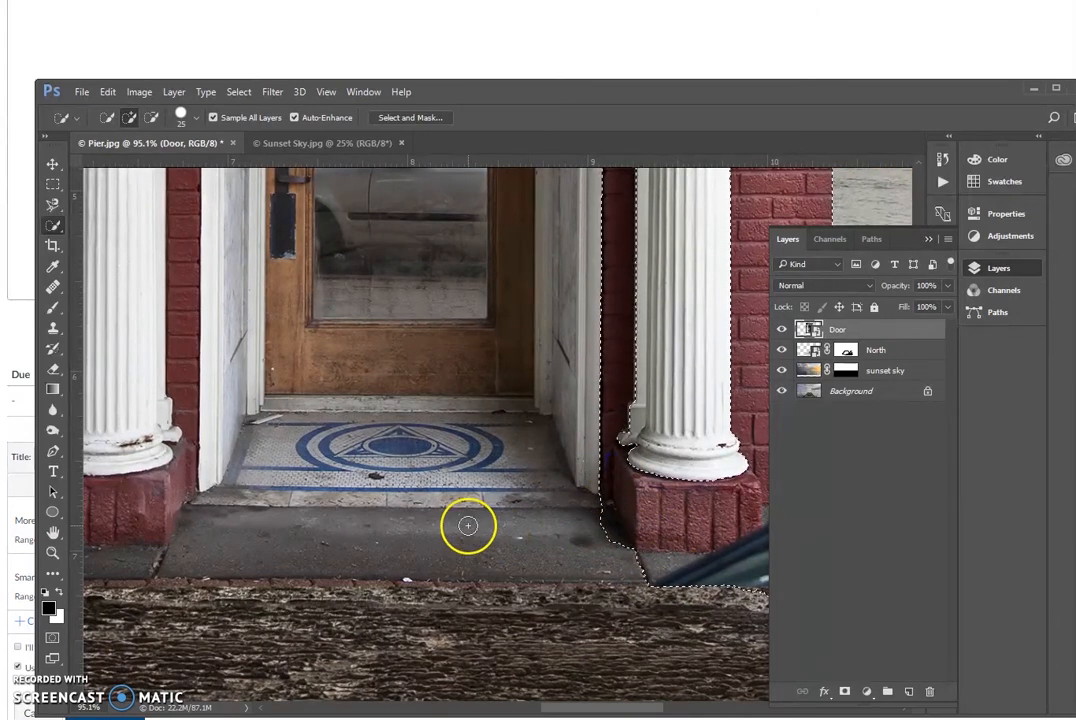
Add the left column's brick base and the brick strip between that column and the door frame to the selection.
{"action": "left_click_drag", "start_coordinate": [396, 509], "coordinate": [769, 459]}
{"action": "mouse_move", "coordinate": [469, 490]}
{"action": "left_mouse_down"}
{"action": "mouse_move", "coordinate": [489, 463]}
{"action": "mouse_move", "coordinate": [538, 471]}
{"action": "mouse_move", "coordinate": [549, 459]}
{"action": "left_mouse_up"}
{"action": "left_click_drag", "start_coordinate": [592, 397], "coordinate": [598, 603]}
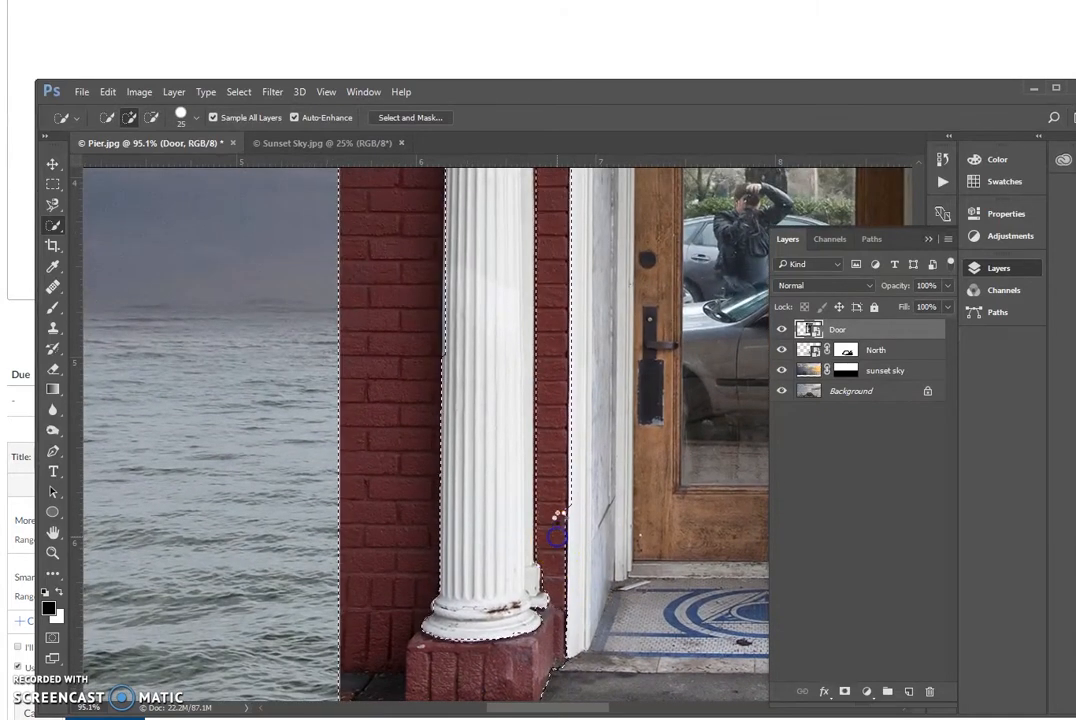
{"action": "left_click_drag", "start_coordinate": [605, 305], "coordinate": [574, 619]}
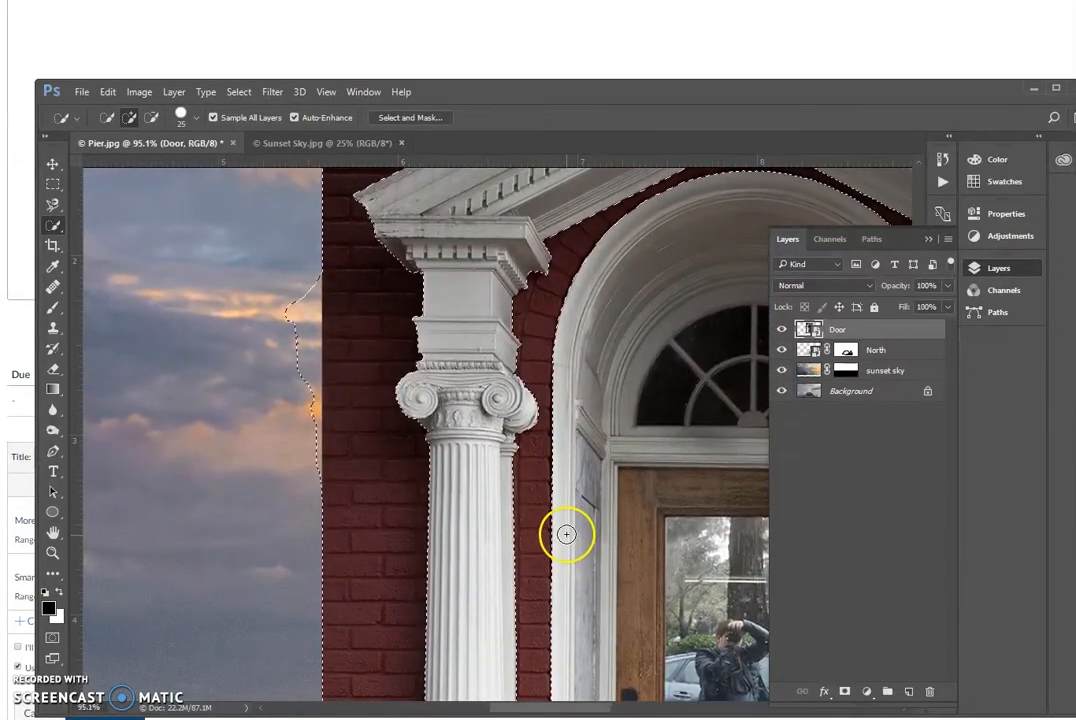
Try adding a layer mask to the Door layer from the brick selection, and undo it.
{"action": "key", "text": "ctrl+d"}
{"action": "scroll", "coordinate": [604, 440], "scroll_direction": "down", "scroll_amount": 5}
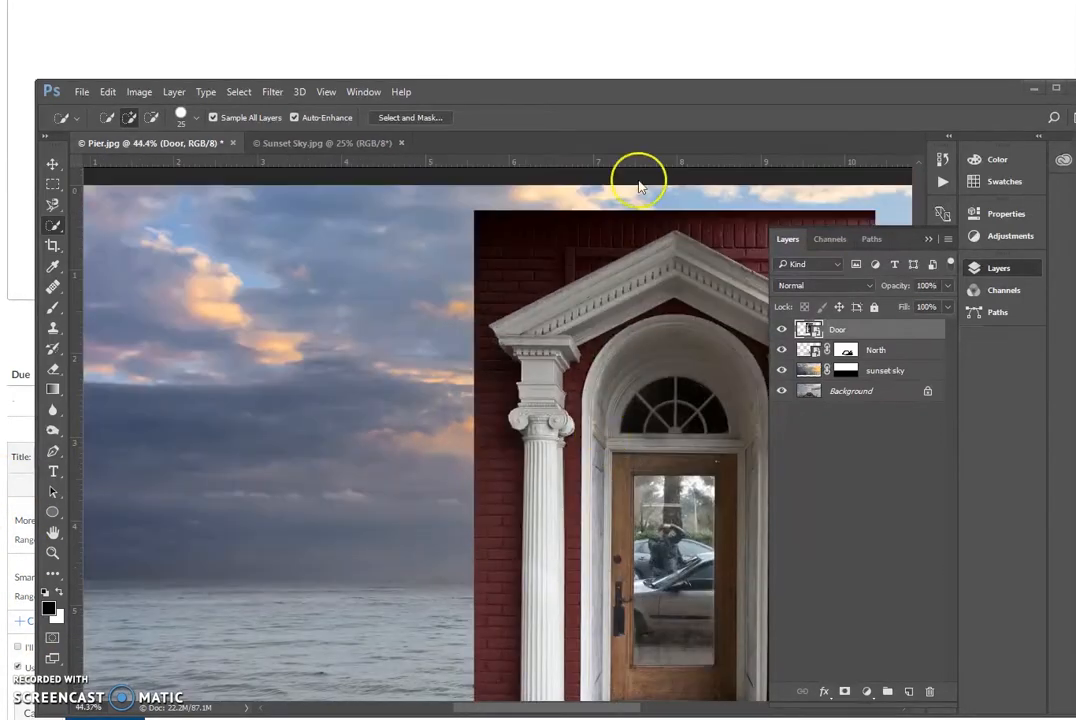
{"action": "left_click_drag", "start_coordinate": [622, 529], "coordinate": [390, 492]}
{"action": "scroll", "coordinate": [413, 473], "scroll_direction": "down", "scroll_amount": 2}
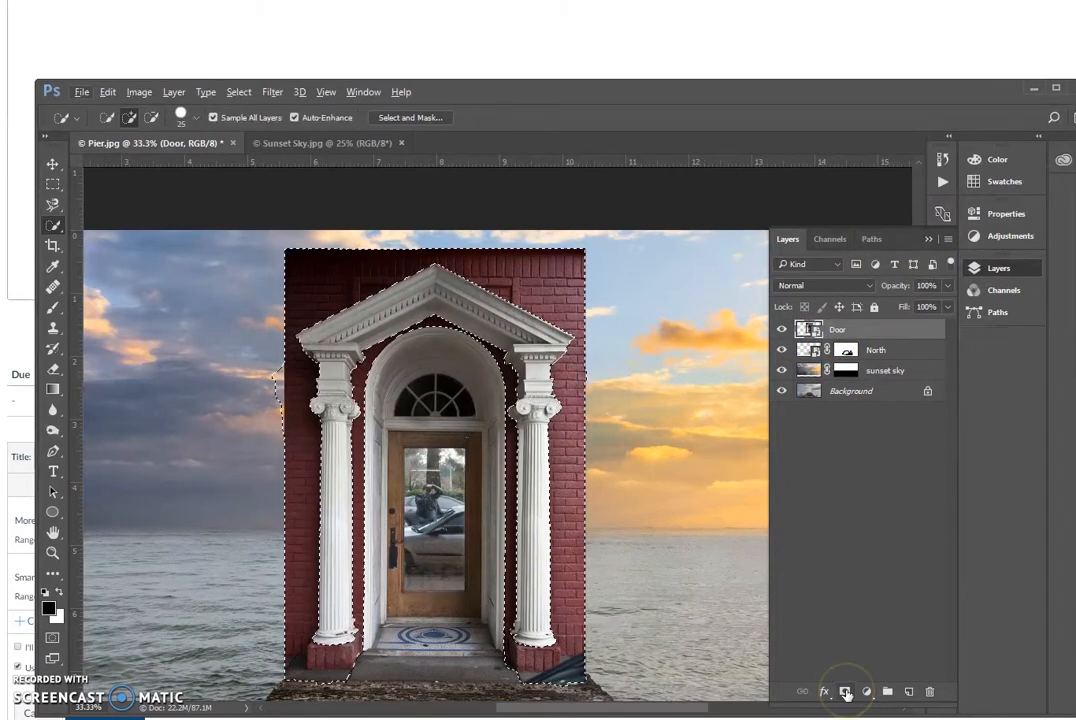
{"action": "left_click", "coordinate": [845, 692]}
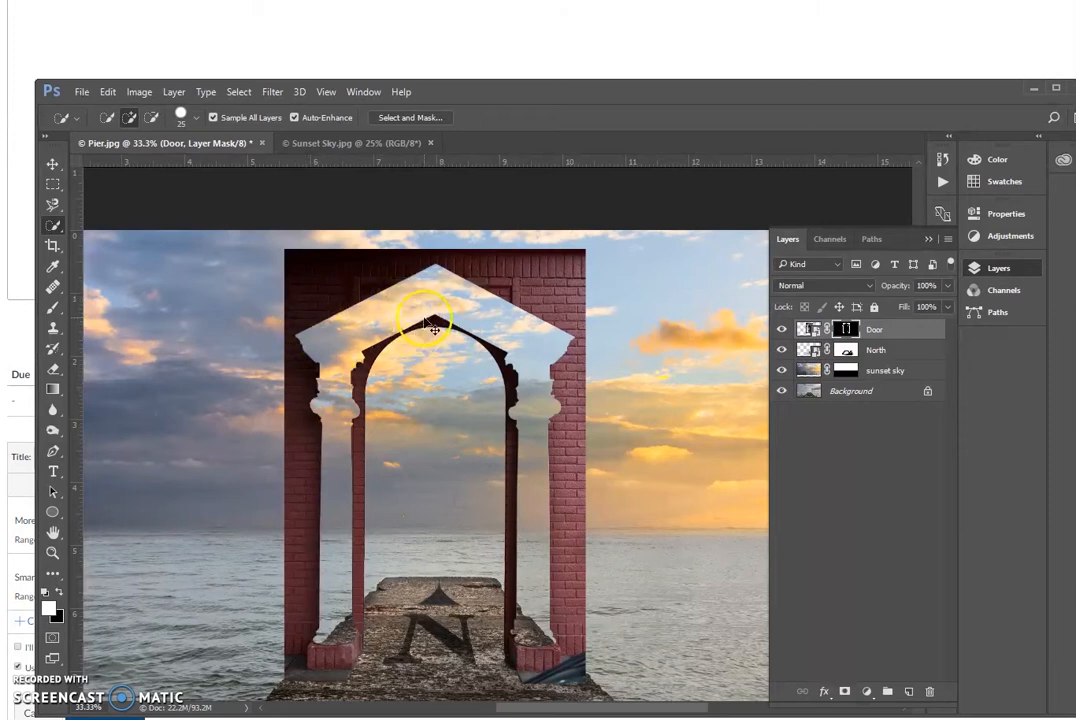
{"action": "key", "text": "ctrl+z"}
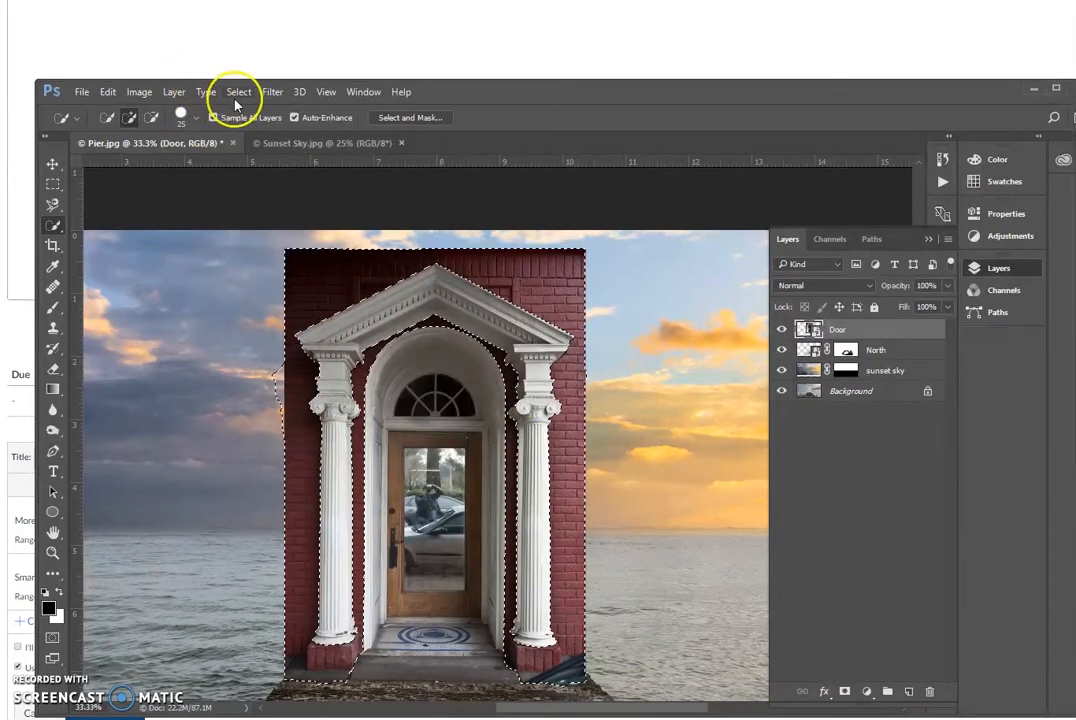
Invert the brick selection and add a layer mask from it to the Door layer.
{"action": "left_click", "coordinate": [238, 92]}
{"action": "left_click", "coordinate": [249, 154]}
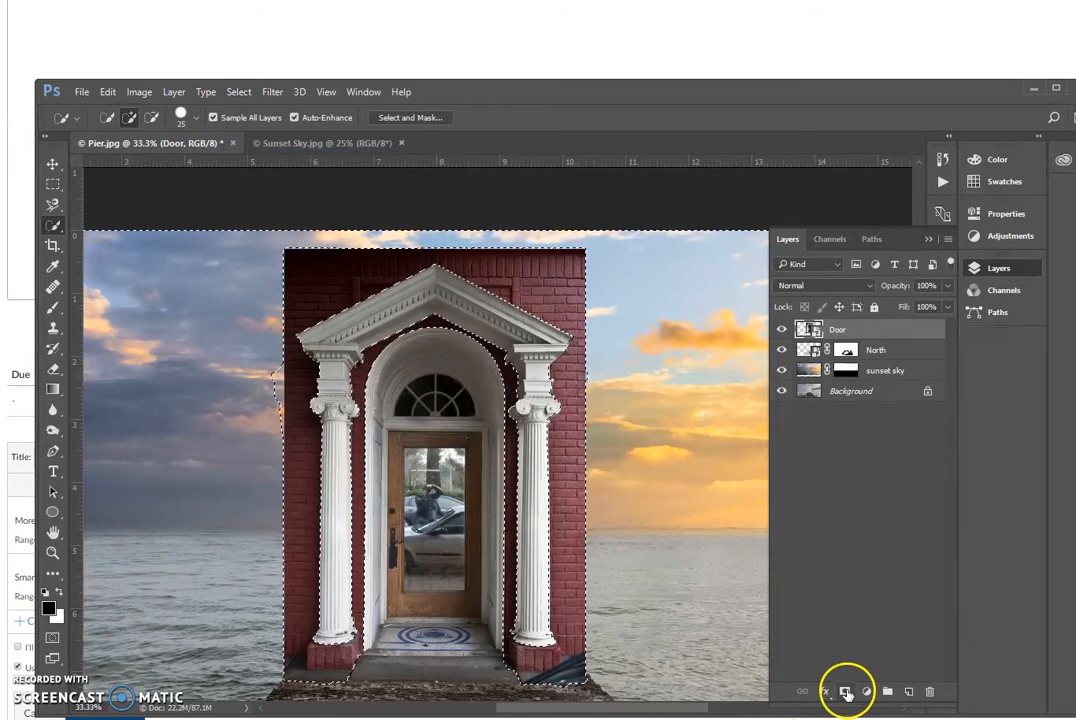
{"action": "left_click", "coordinate": [845, 692]}
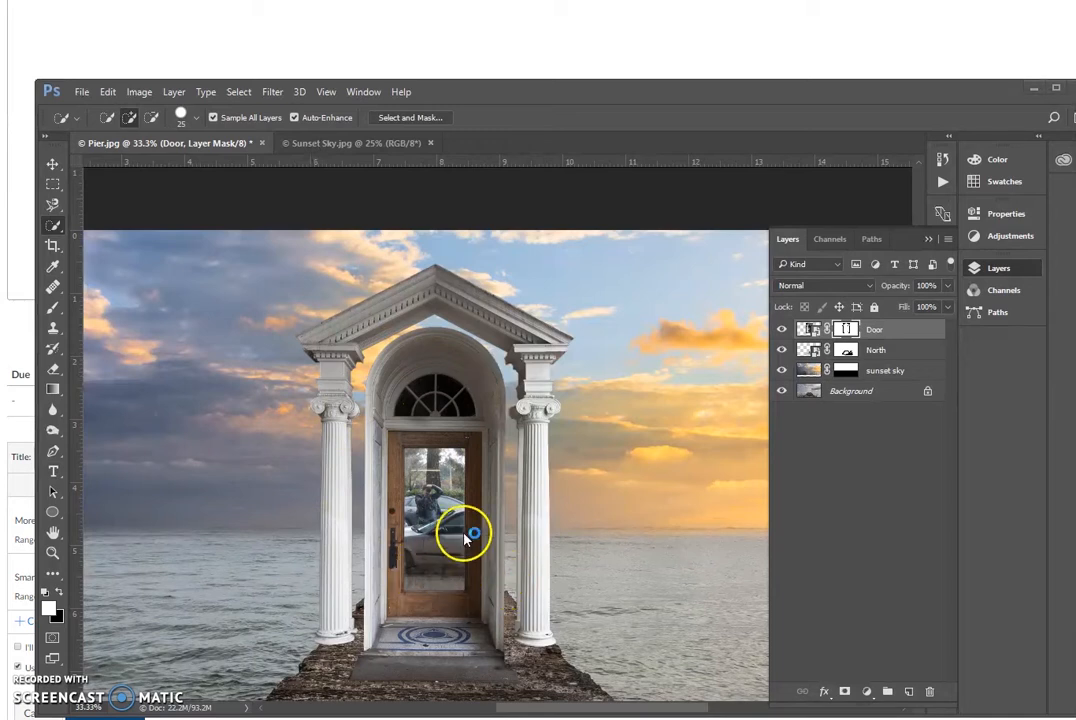
Draw a rectangular selection about 1.58 × 3.11 in around the wooden door and shift it up to overlap the arched window.
{"action": "scroll", "coordinate": [466, 550], "scroll_direction": "up", "scroll_amount": 1}
{"action": "scroll", "coordinate": [469, 565], "scroll_direction": "up", "scroll_amount": 3}
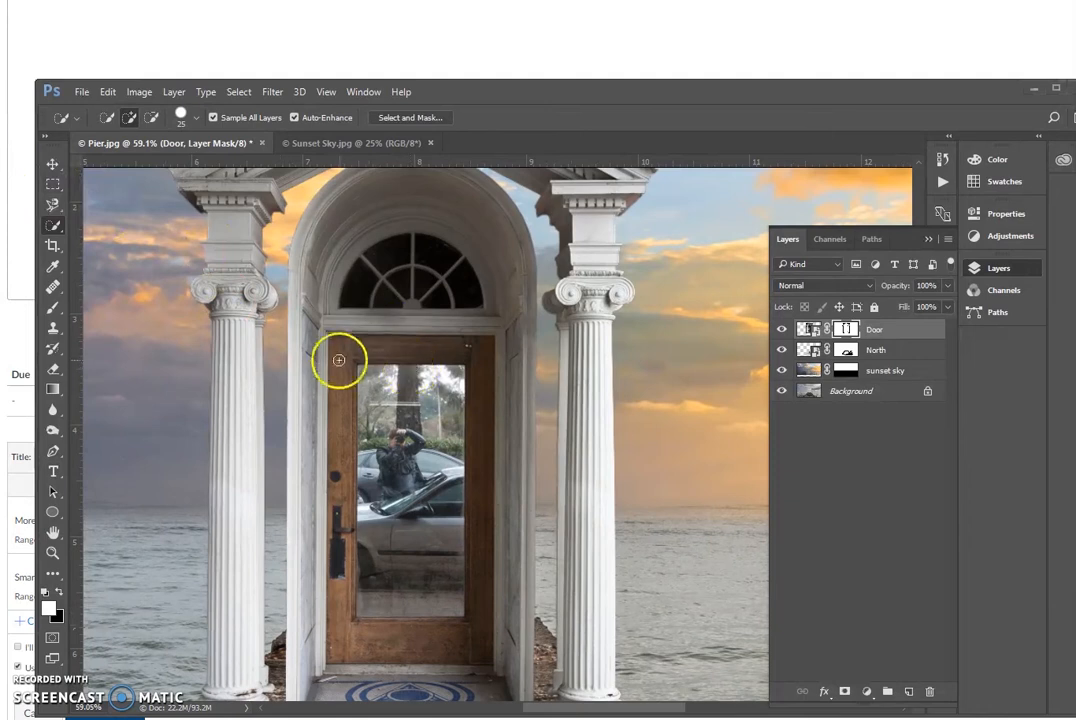
{"action": "left_click", "coordinate": [54, 186]}
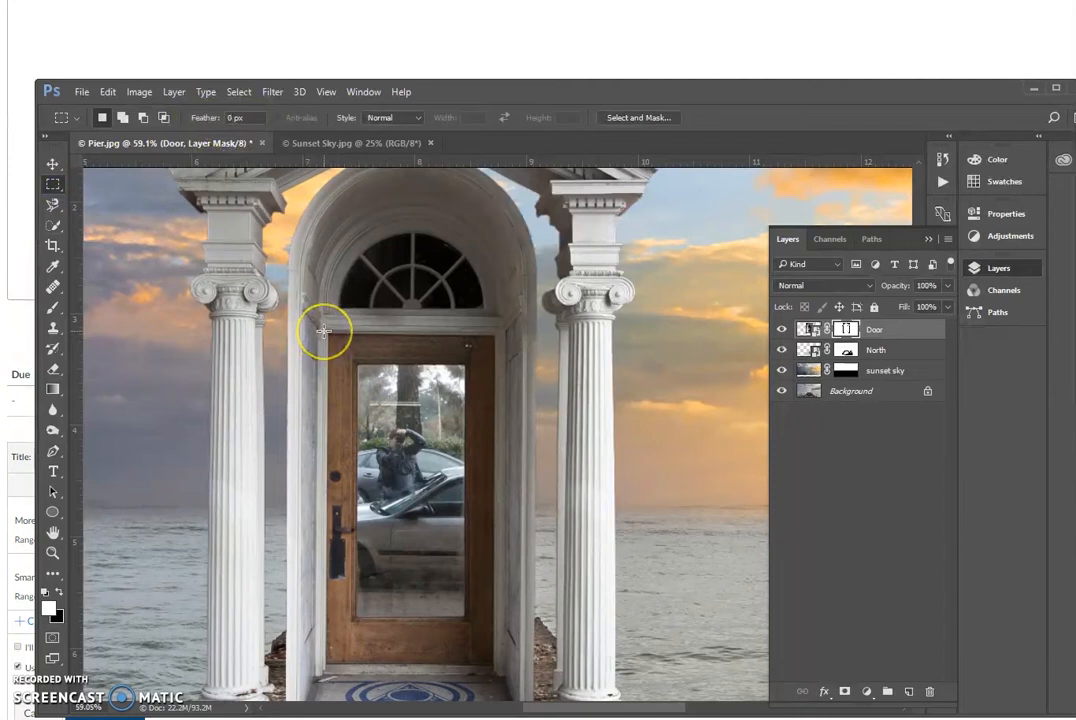
{"action": "left_click_drag", "start_coordinate": [324, 330], "coordinate": [499, 677]}
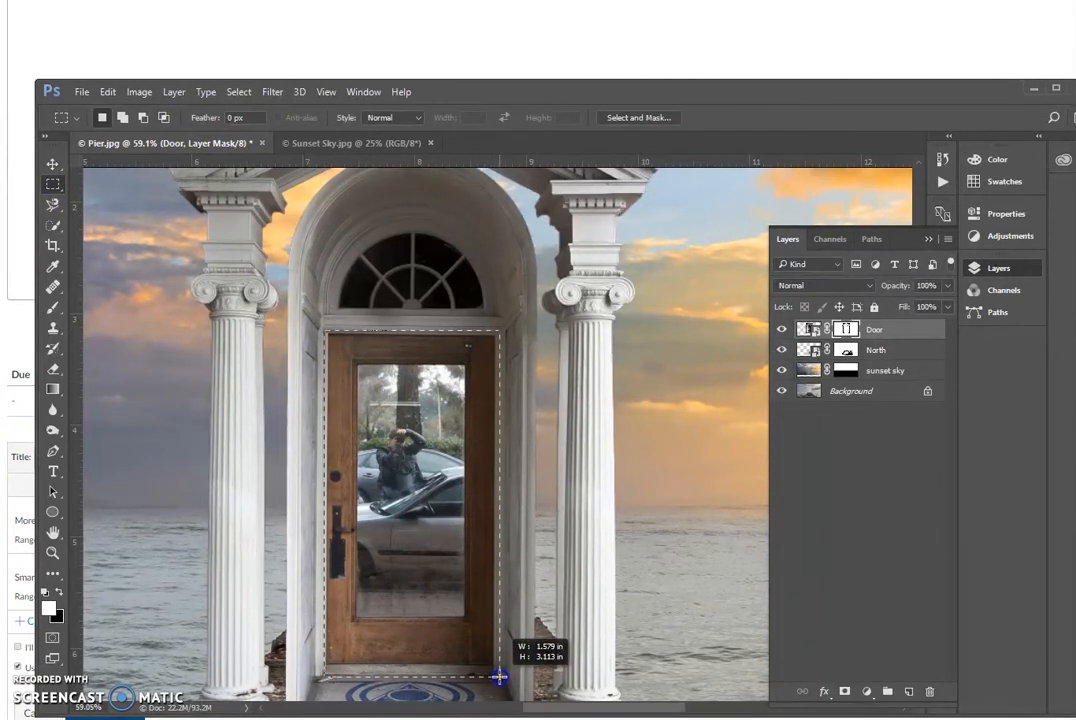
{"action": "left_click_drag", "start_coordinate": [499, 677], "coordinate": [500, 678]}
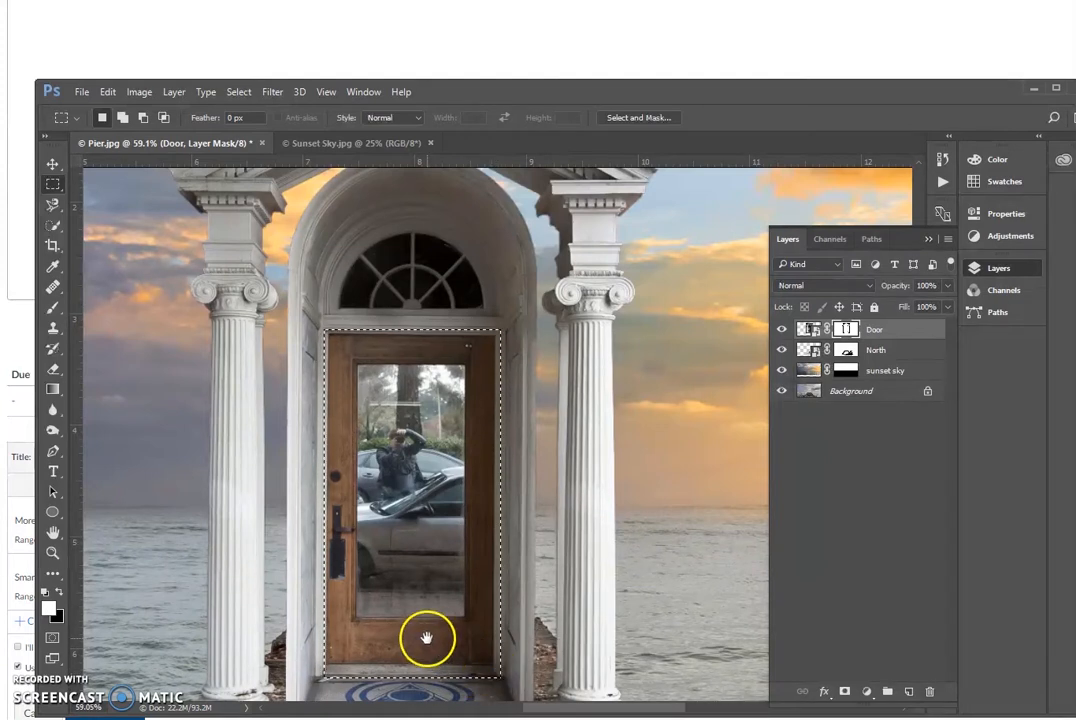
{"action": "left_click_drag", "start_coordinate": [425, 636], "coordinate": [427, 627]}
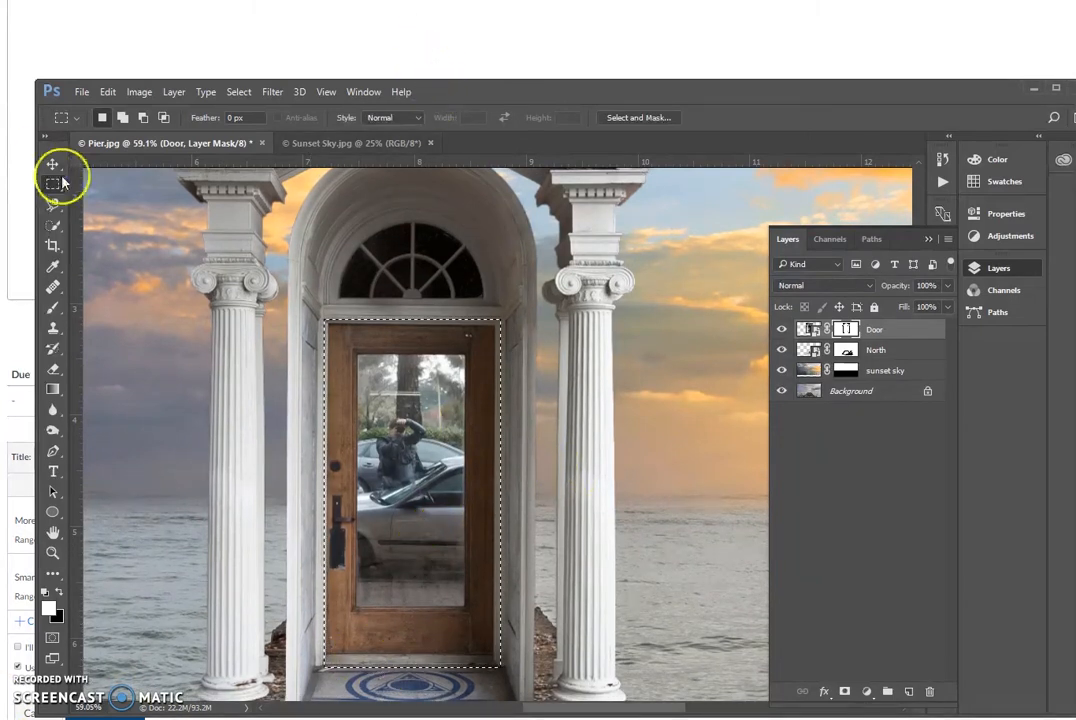
{"action": "mouse_move", "coordinate": [395, 675]}
{"action": "left_mouse_down"}
{"action": "mouse_move", "coordinate": [394, 648]}
{"action": "mouse_move", "coordinate": [397, 668]}
{"action": "left_mouse_up"}
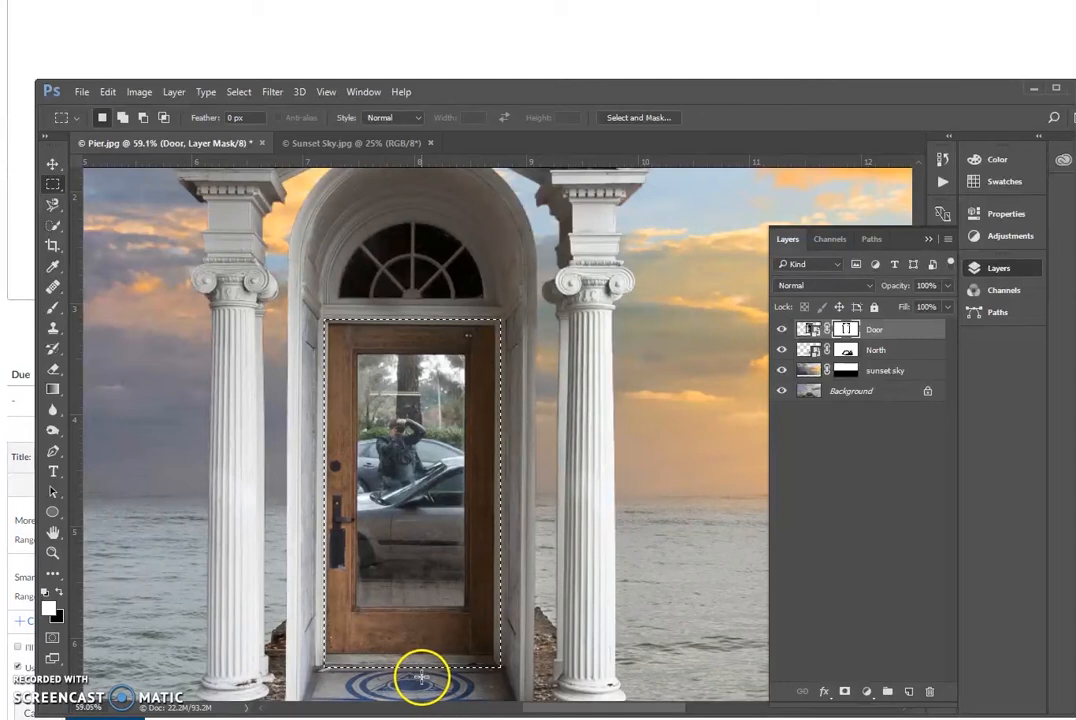
{"action": "left_click_drag", "start_coordinate": [422, 668], "coordinate": [441, 614]}
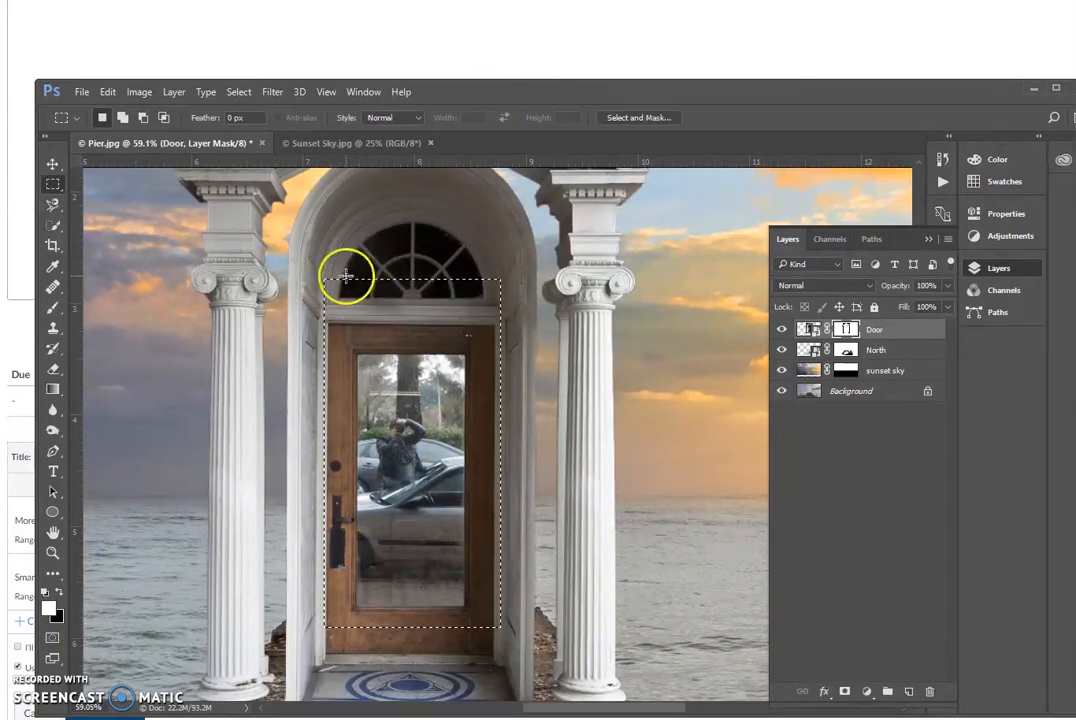
Add an elliptical area about 1.6 × 1.56 in around the arched window to the rectangular door selection.
{"action": "left_click", "coordinate": [53, 184]}
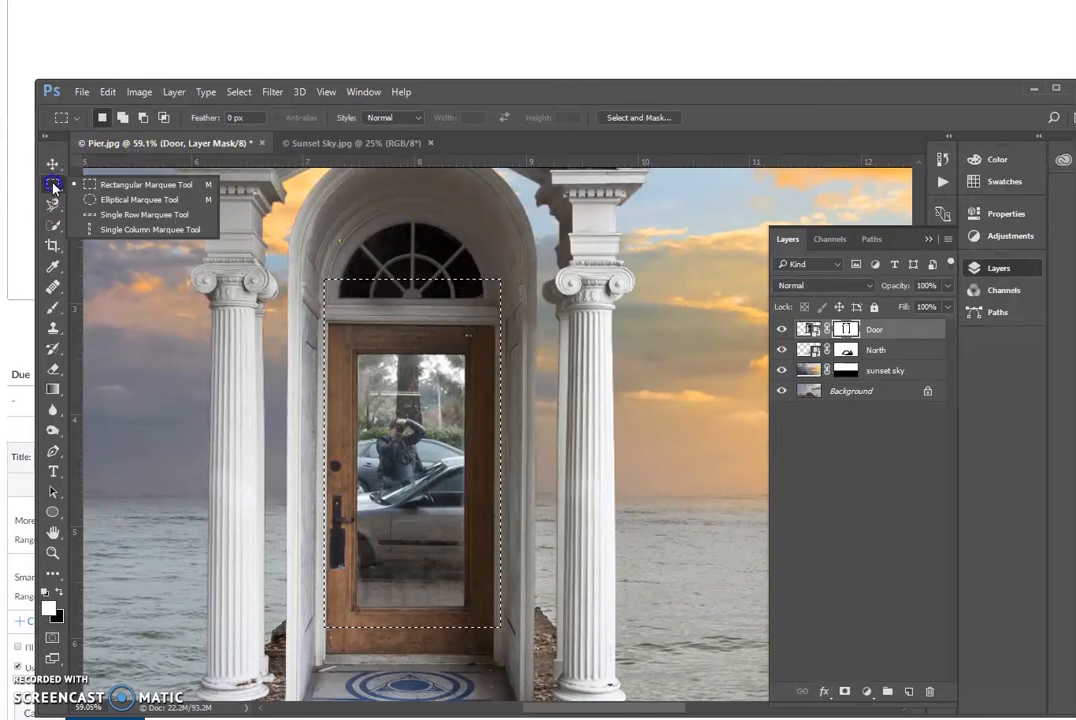
{"action": "left_click", "coordinate": [121, 200]}
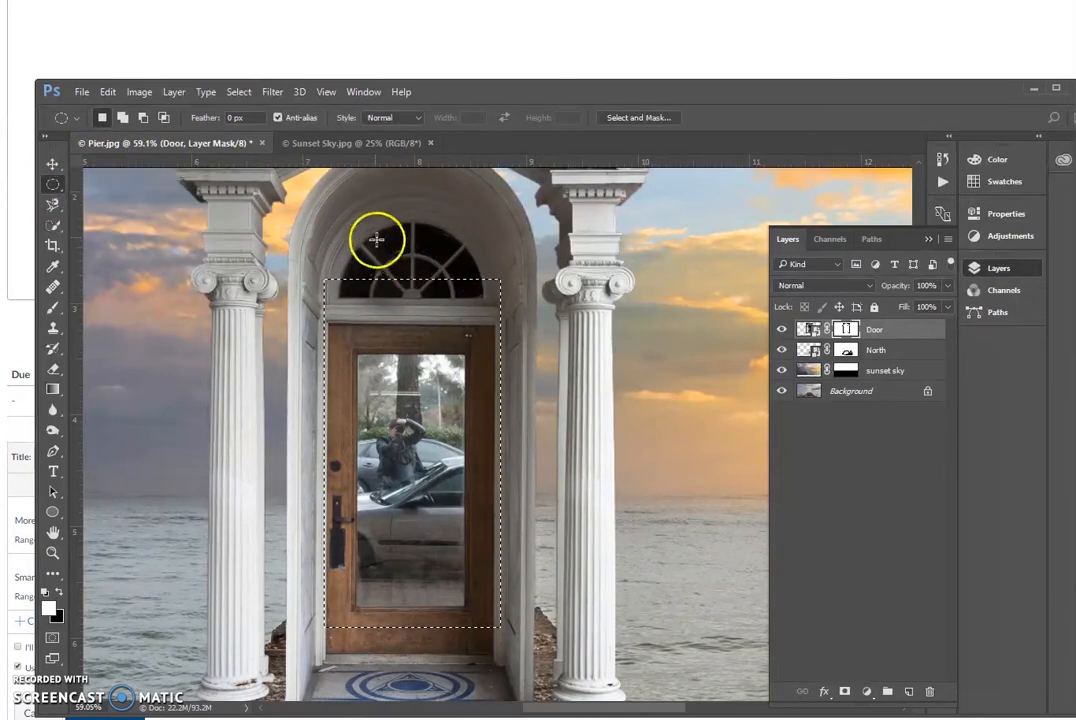
{"action": "left_click_drag", "start_coordinate": [327, 217], "coordinate": [434, 284]}
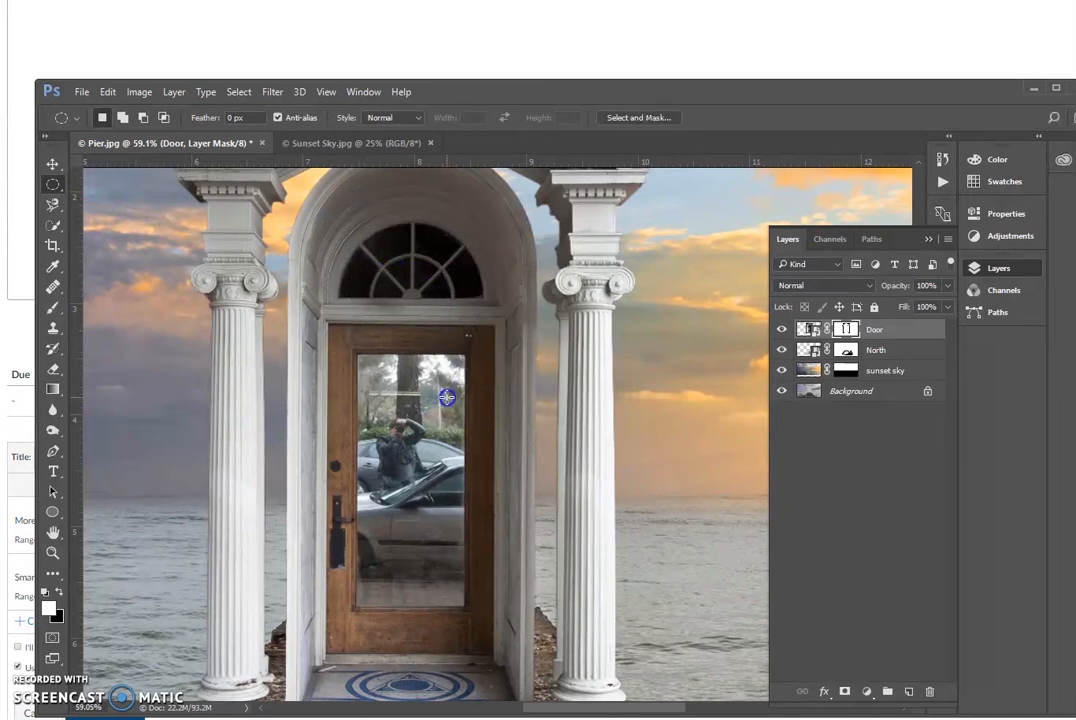
{"action": "key", "text": "ctrl+z"}
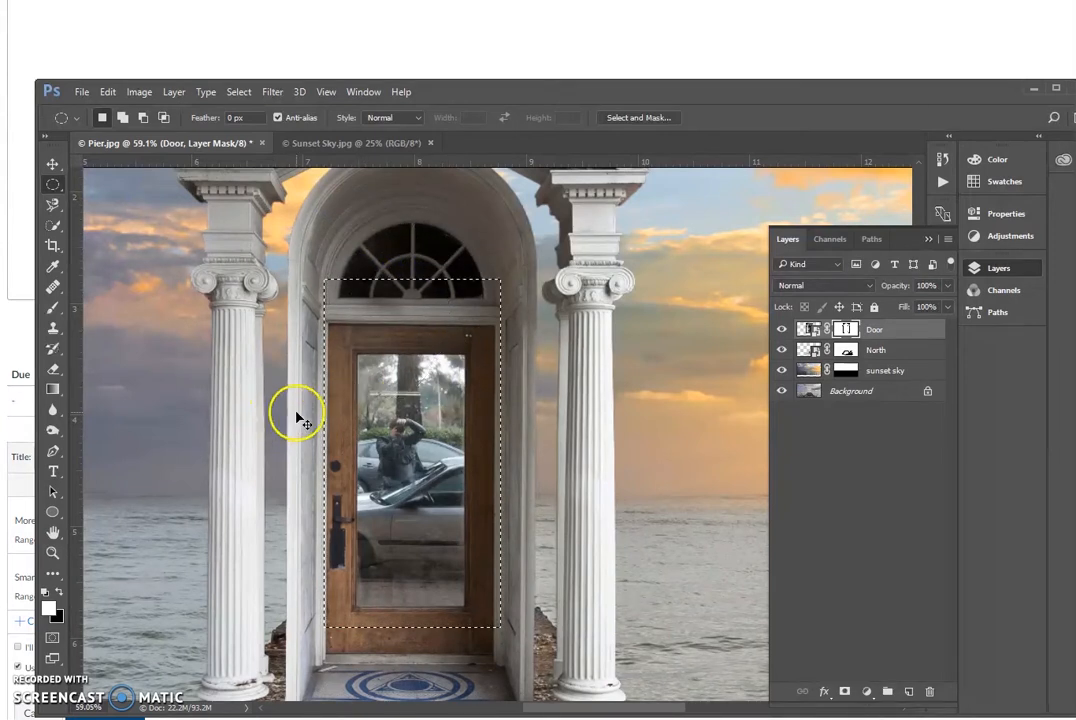
{"action": "left_click", "coordinate": [123, 119]}
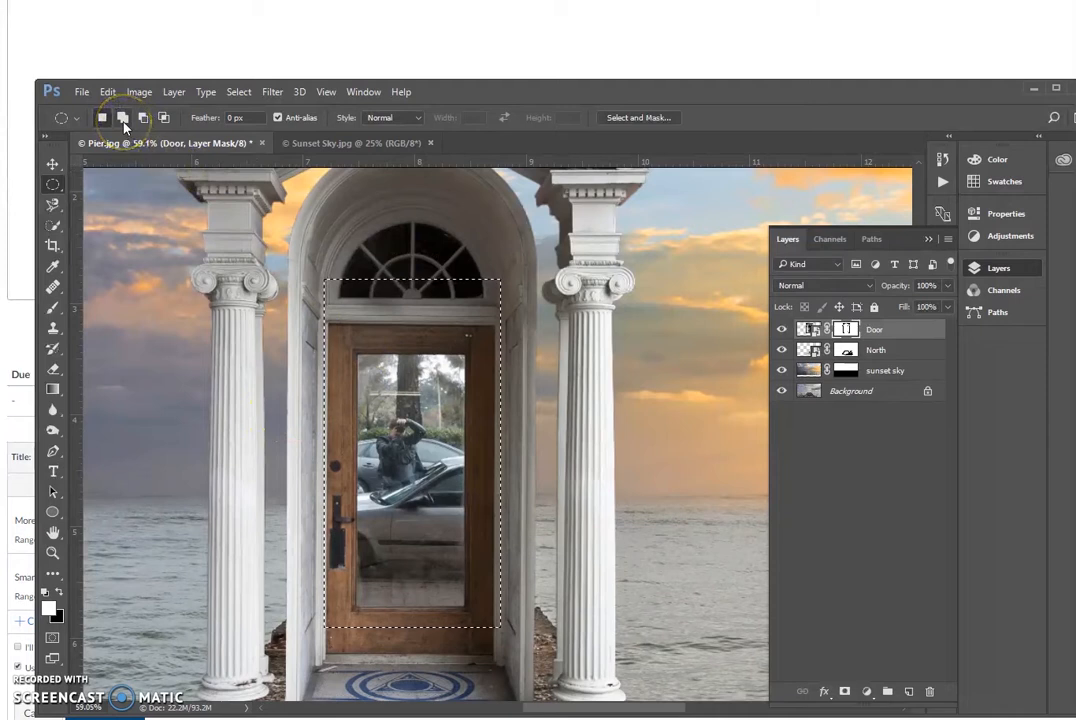
{"action": "left_click", "coordinate": [123, 121]}
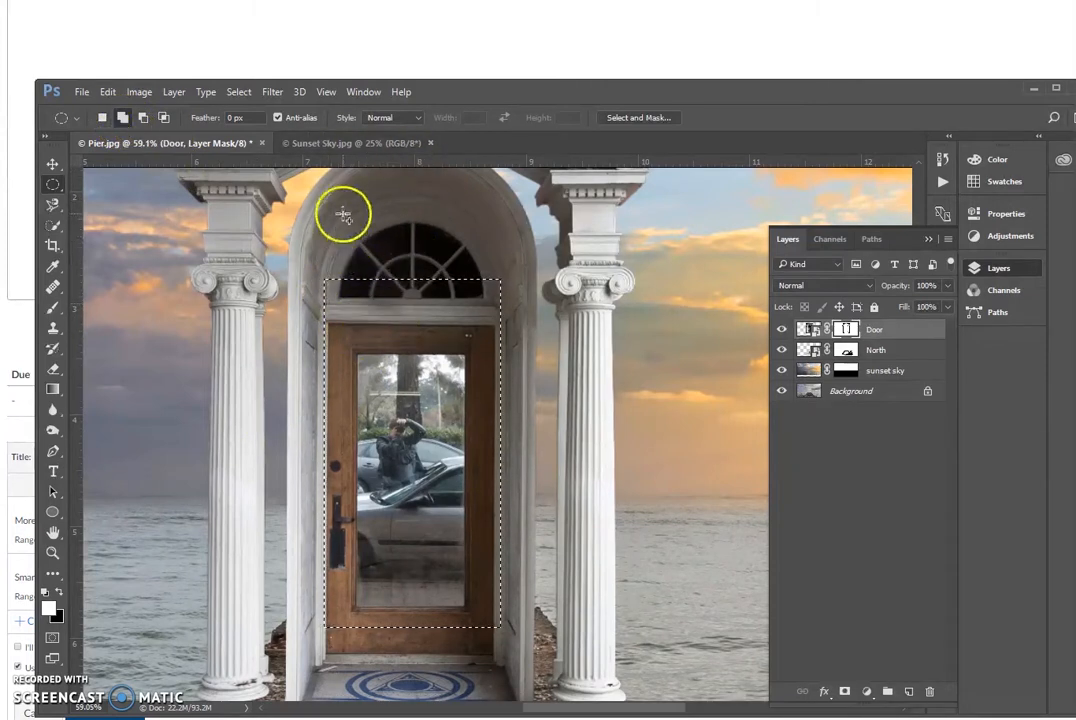
{"action": "left_click_drag", "start_coordinate": [317, 218], "coordinate": [500, 366]}
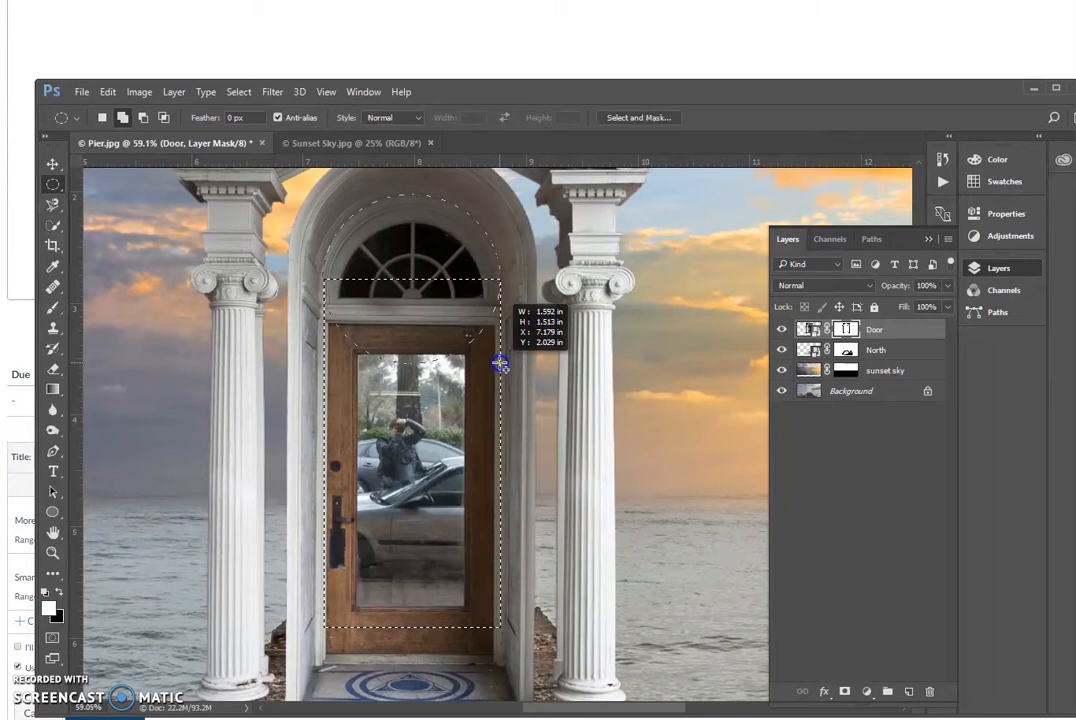
{"action": "left_click_drag", "start_coordinate": [500, 366], "coordinate": [498, 368]}
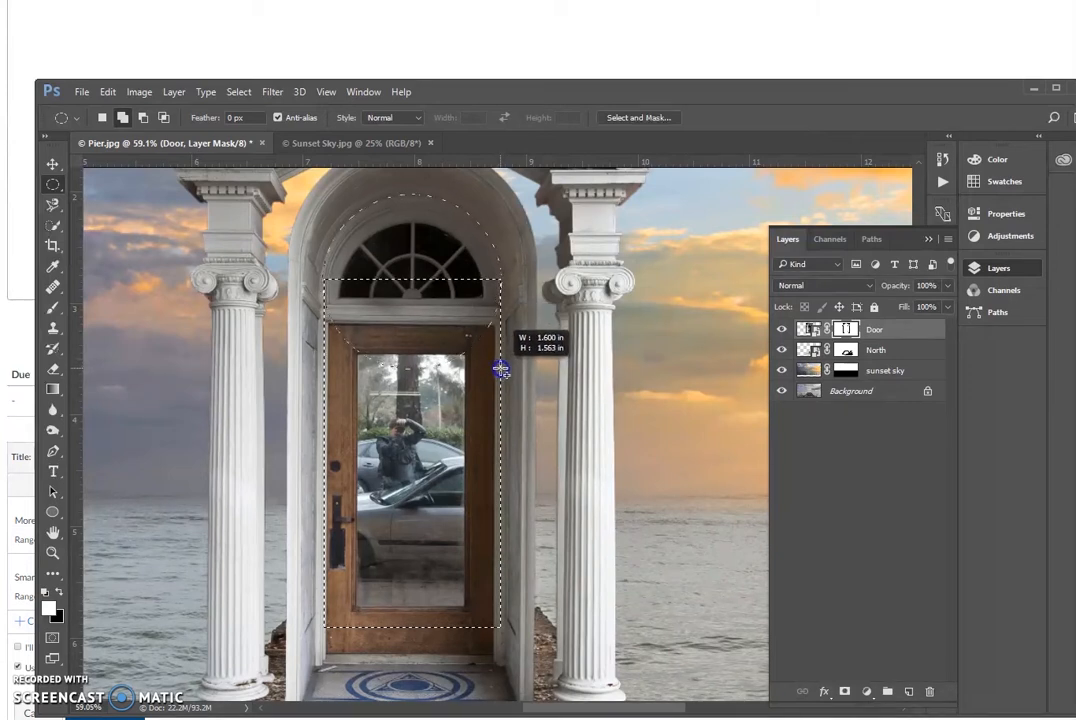
{"action": "left_click_drag", "start_coordinate": [500, 369], "coordinate": [500, 369]}
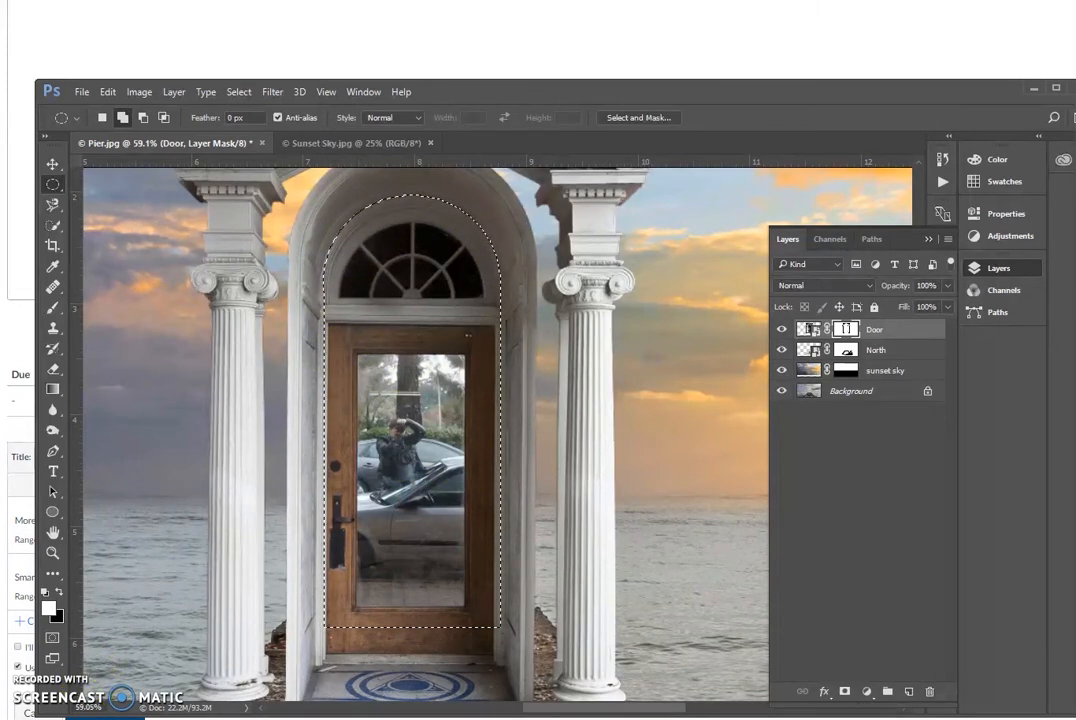
{"action": "left_click", "coordinate": [507, 98]}
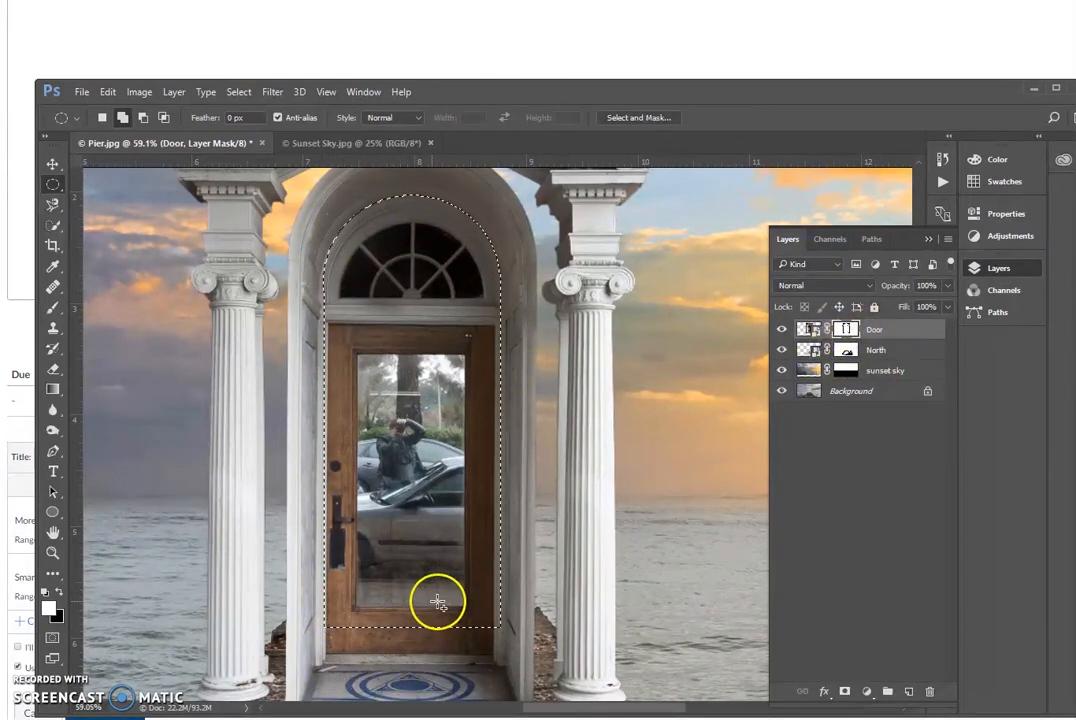
Fill the selected doorway area on the Door layer mask with black and deselect it.
{"action": "left_click", "coordinate": [66, 548]}
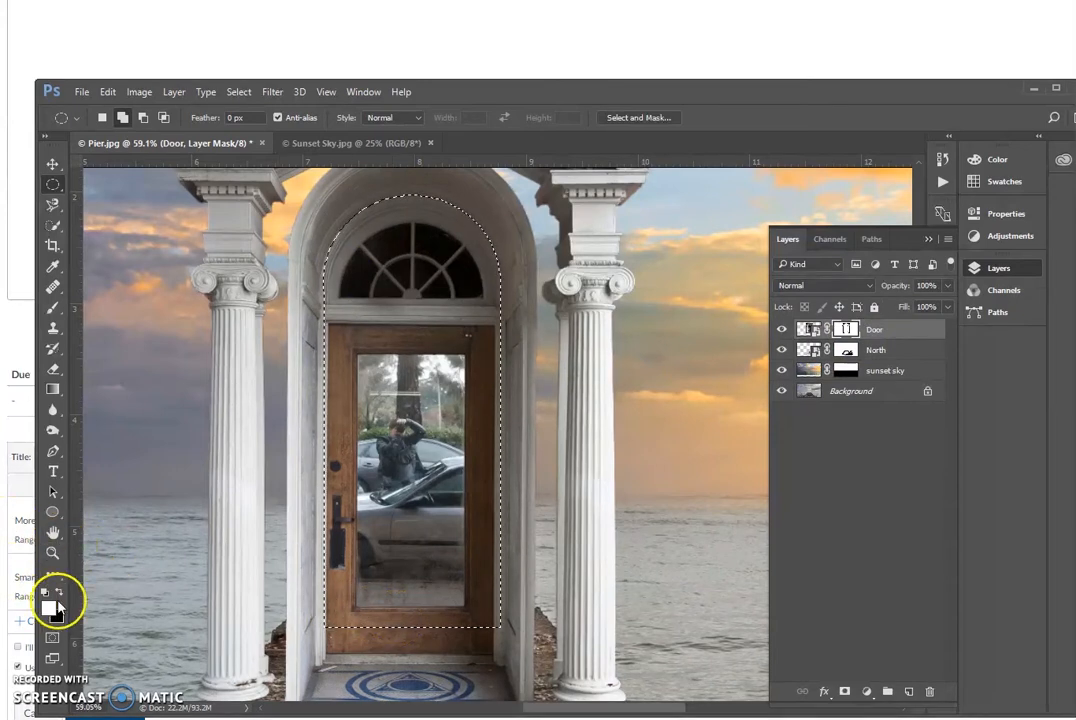
{"action": "left_click", "coordinate": [59, 591]}
{"action": "left_click", "coordinate": [50, 604]}
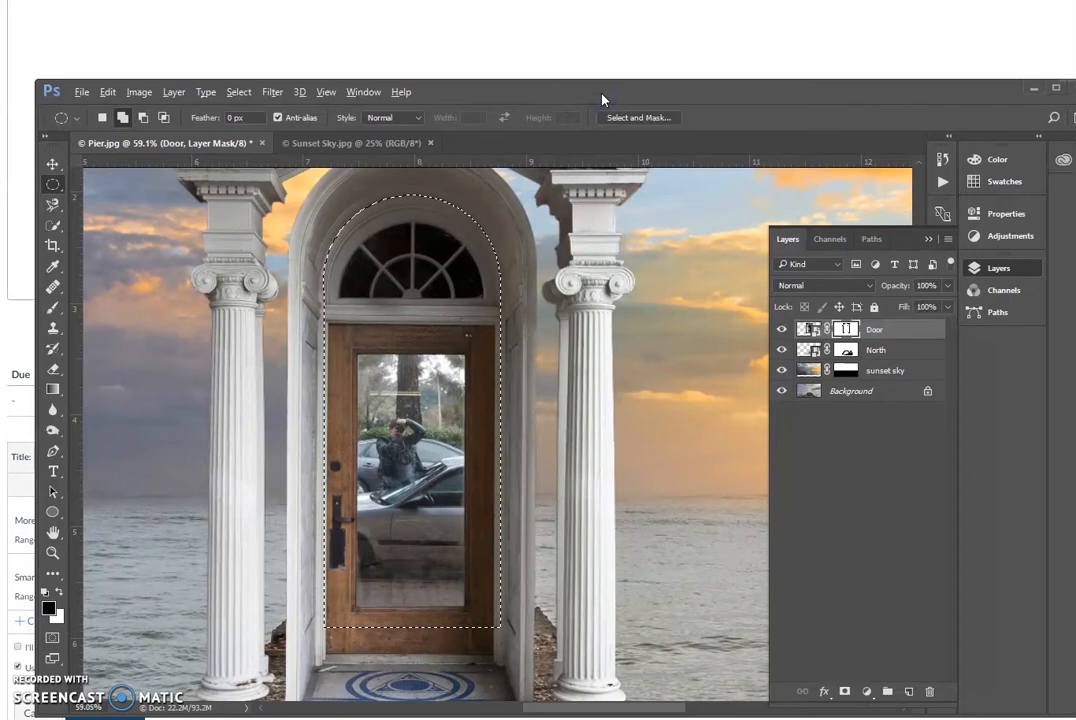
{"action": "key", "text": "alt+BackSpace"}
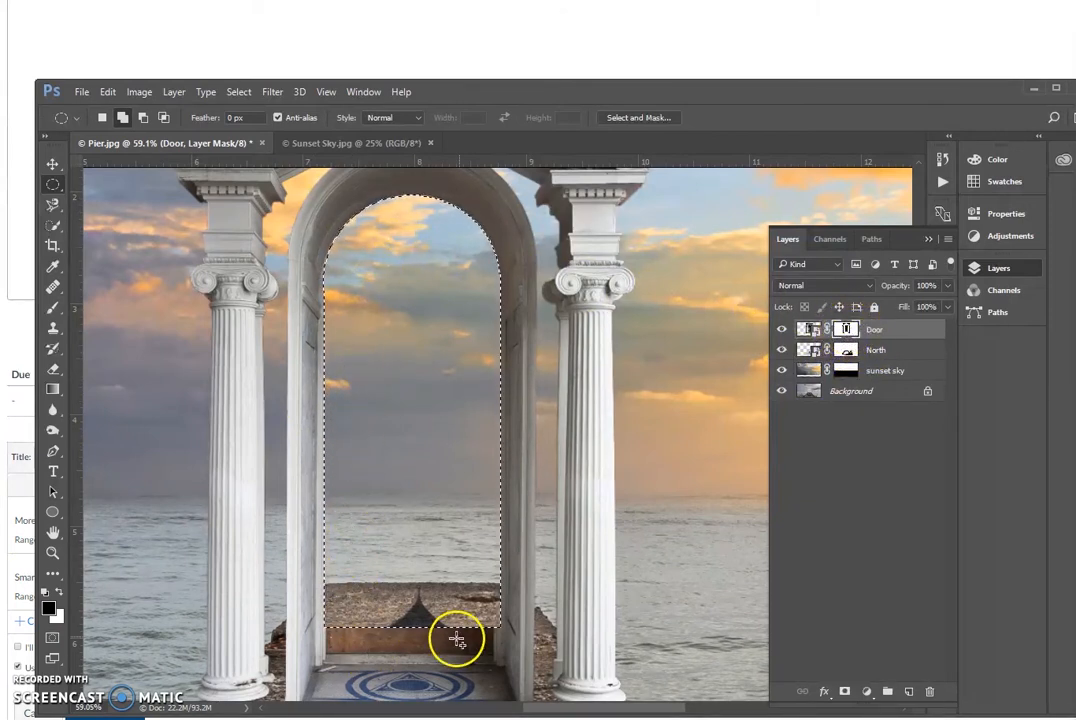
{"action": "scroll", "coordinate": [482, 511], "scroll_direction": "down", "scroll_amount": 4}
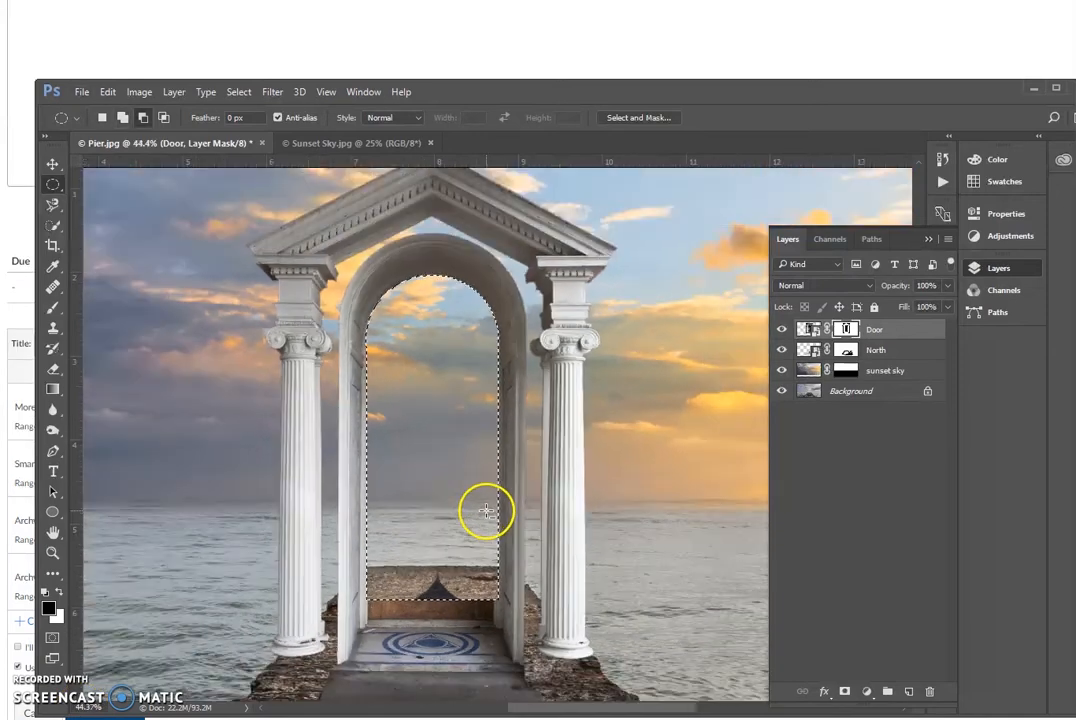
{"action": "left_click", "coordinate": [239, 91]}
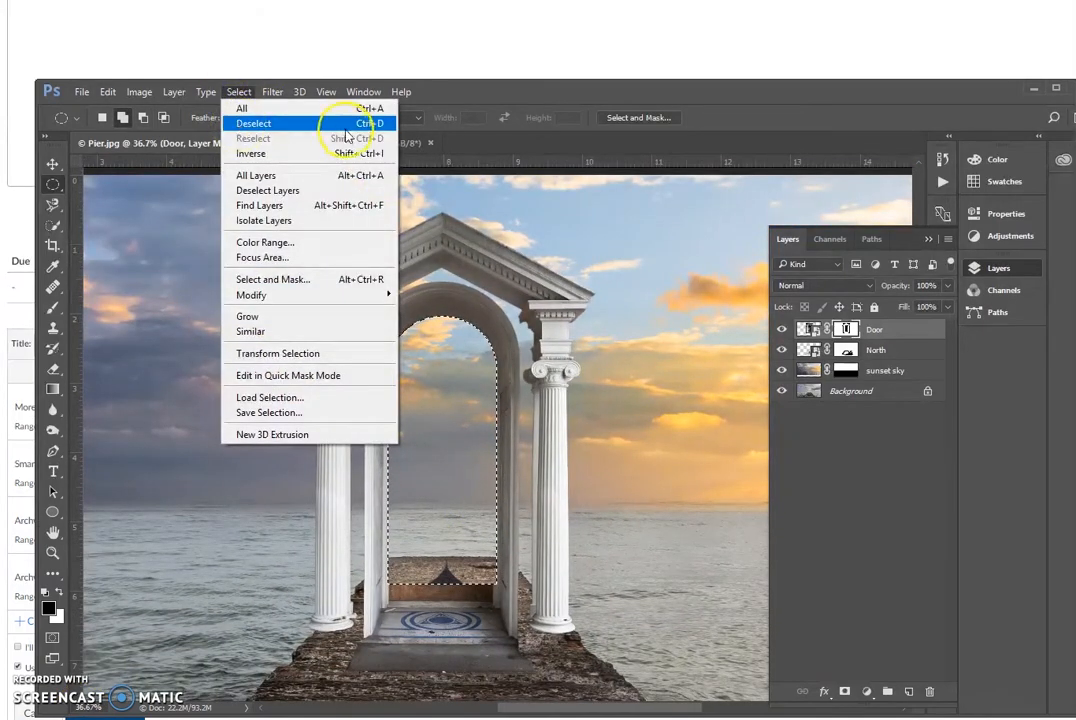
{"action": "left_click", "coordinate": [347, 123]}
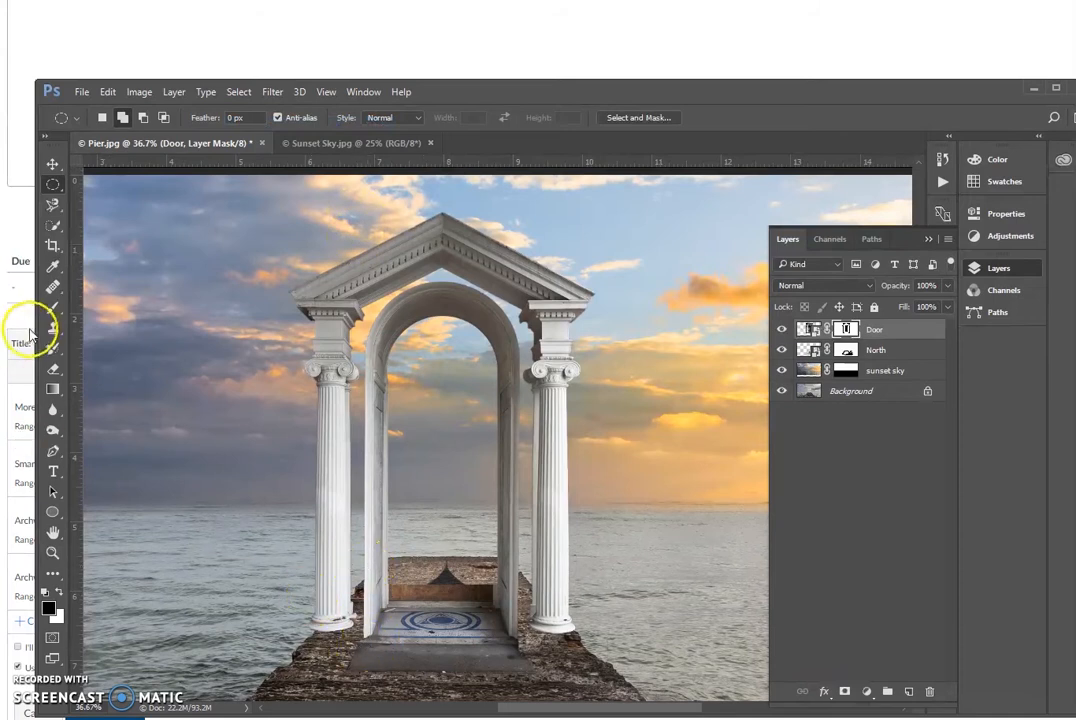
Paint black on the Door layer mask with a soft 243 px brush over the columns, arch and steps below the horizon.
{"action": "left_click", "coordinate": [53, 309]}
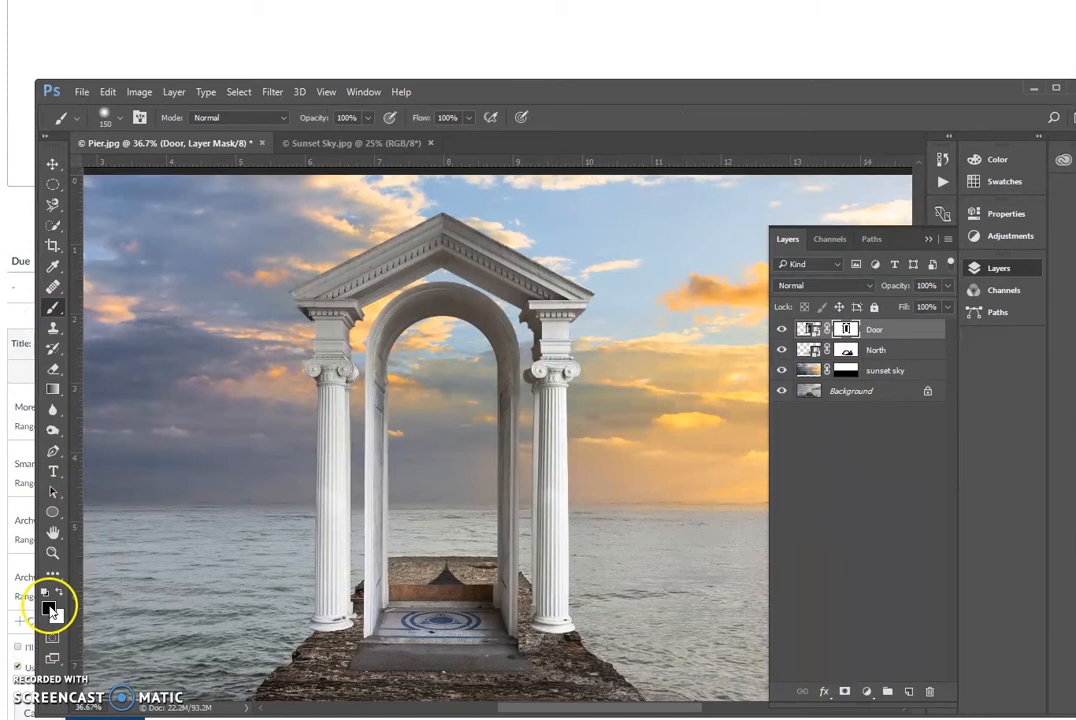
{"action": "left_click", "coordinate": [119, 118]}
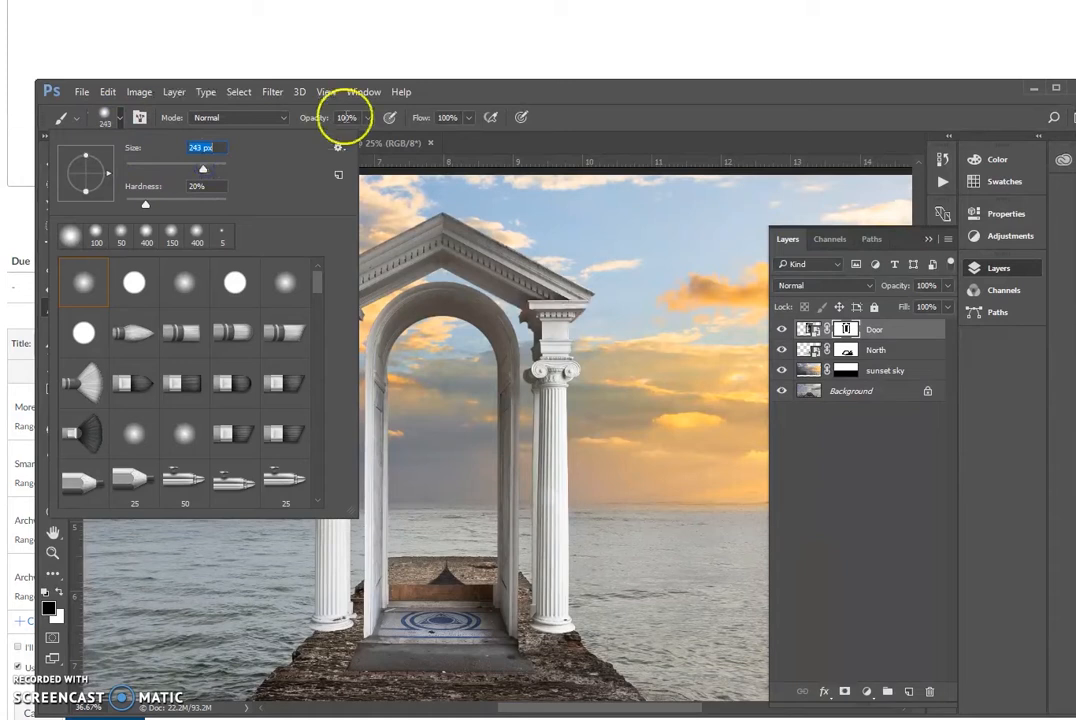
{"action": "key", "text": "Return"}
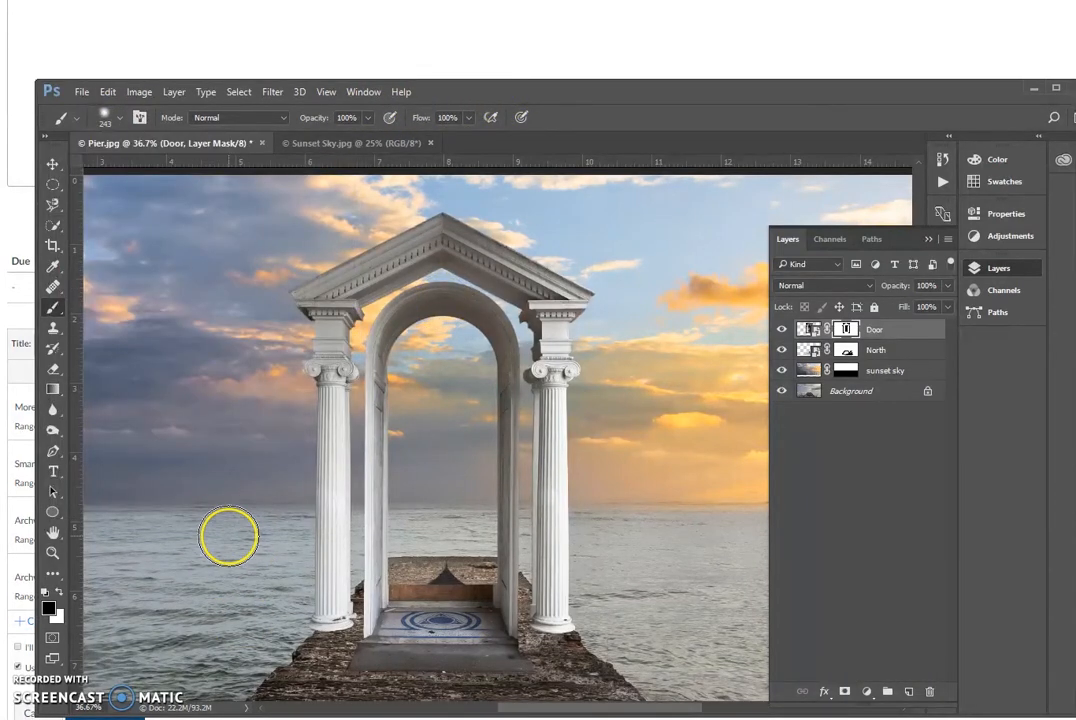
{"action": "left_click_drag", "start_coordinate": [228, 536], "coordinate": [265, 533]}
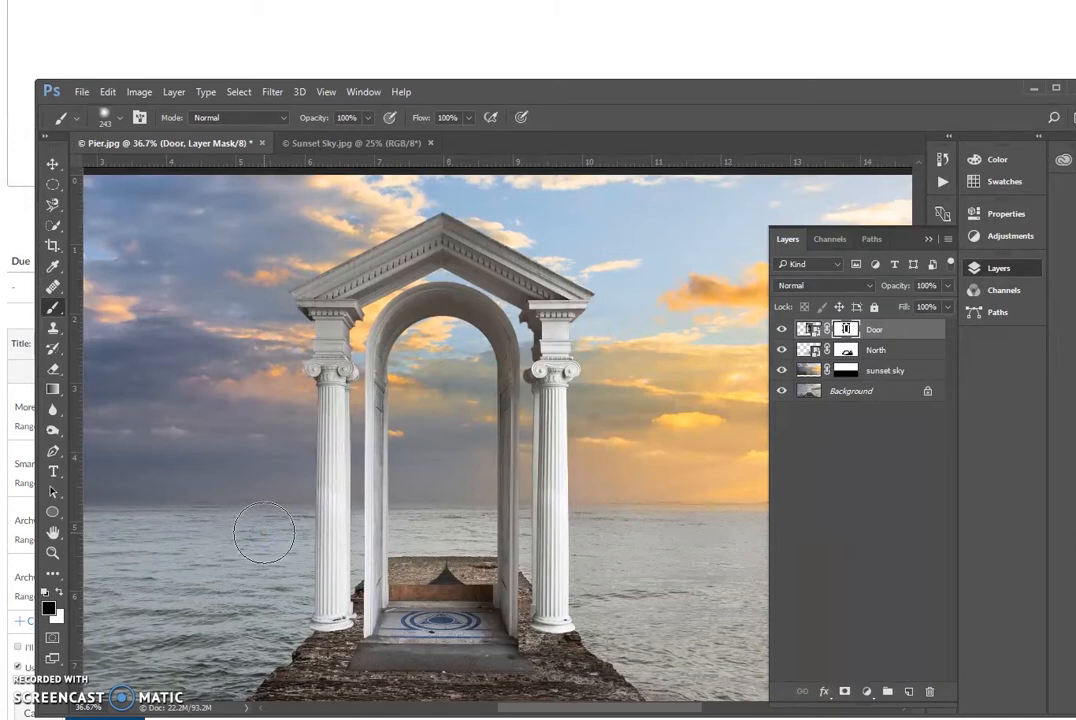
{"action": "left_click_drag", "start_coordinate": [264, 533], "coordinate": [630, 535]}
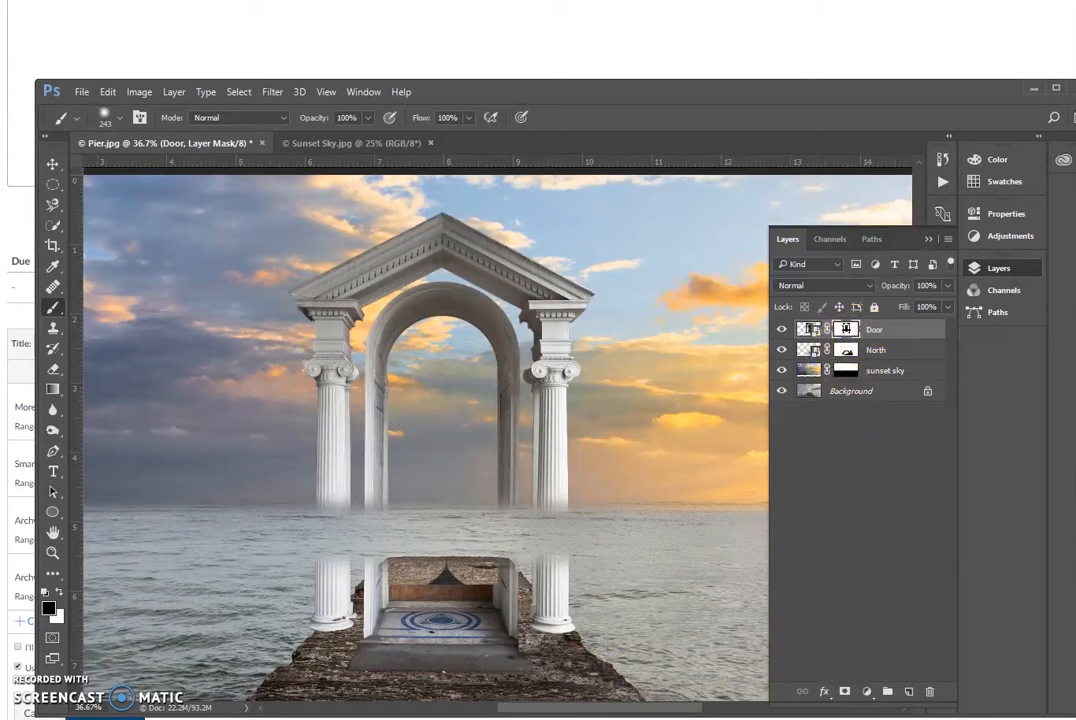
{"action": "mouse_move", "coordinate": [329, 564]}
{"action": "left_mouse_down"}
{"action": "mouse_move", "coordinate": [308, 621]}
{"action": "mouse_move", "coordinate": [326, 619]}
{"action": "mouse_move", "coordinate": [353, 680]}
{"action": "mouse_move", "coordinate": [658, 671]}
{"action": "mouse_move", "coordinate": [614, 633]}
{"action": "mouse_move", "coordinate": [527, 624]}
{"action": "mouse_move", "coordinate": [362, 641]}
{"action": "left_mouse_up"}
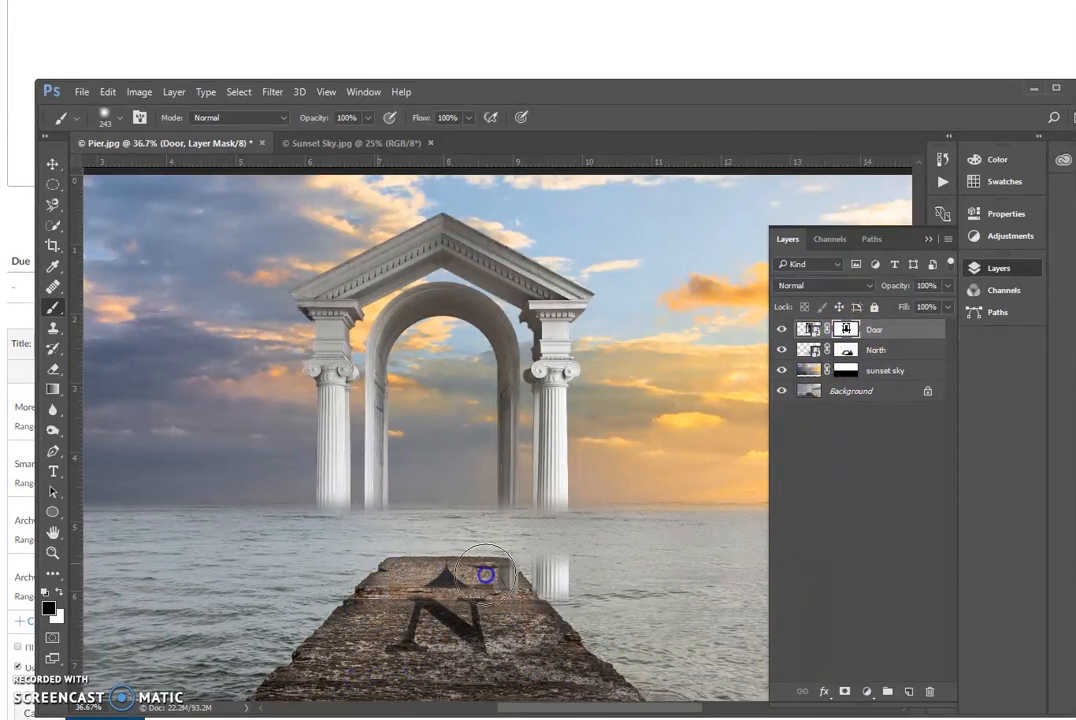
{"action": "left_click_drag", "start_coordinate": [486, 575], "coordinate": [574, 575]}
{"action": "mouse_move", "coordinate": [458, 626]}
{"action": "left_mouse_down"}
{"action": "mouse_move", "coordinate": [732, 670]}
{"action": "mouse_move", "coordinate": [273, 682]}
{"action": "mouse_move", "coordinate": [466, 640]}
{"action": "mouse_move", "coordinate": [637, 624]}
{"action": "mouse_move", "coordinate": [295, 620]}
{"action": "left_mouse_up"}
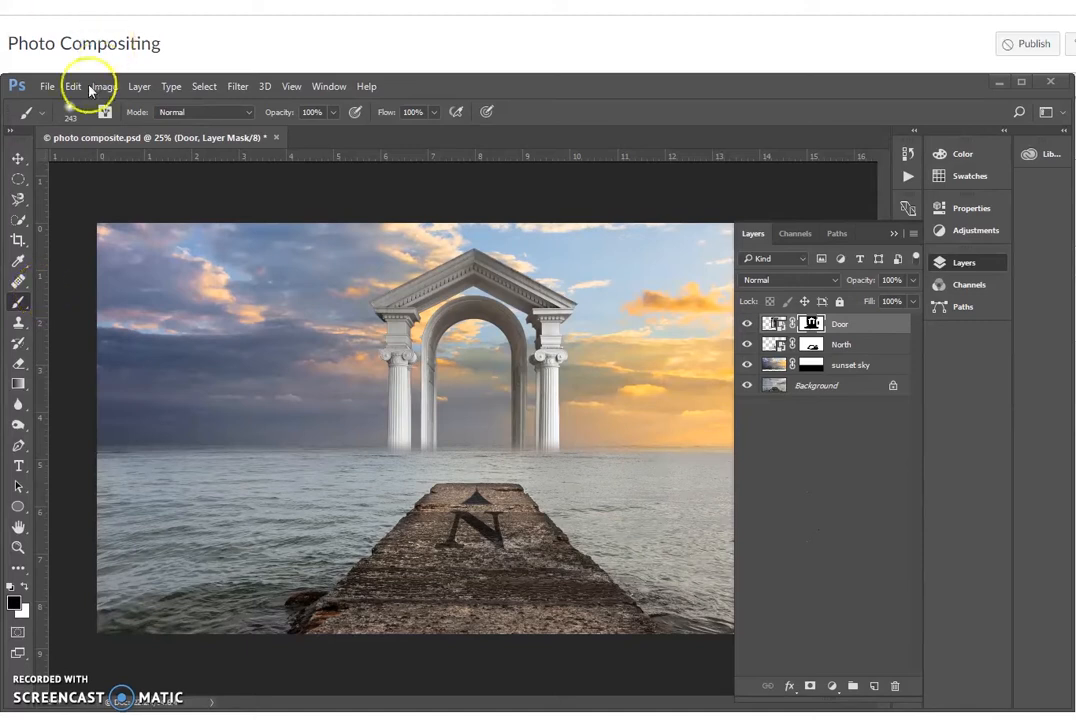
Place the Clouds for Pier image as an embedded layer and lower its opacity to 59%.
{"action": "left_click", "coordinate": [46, 87]}
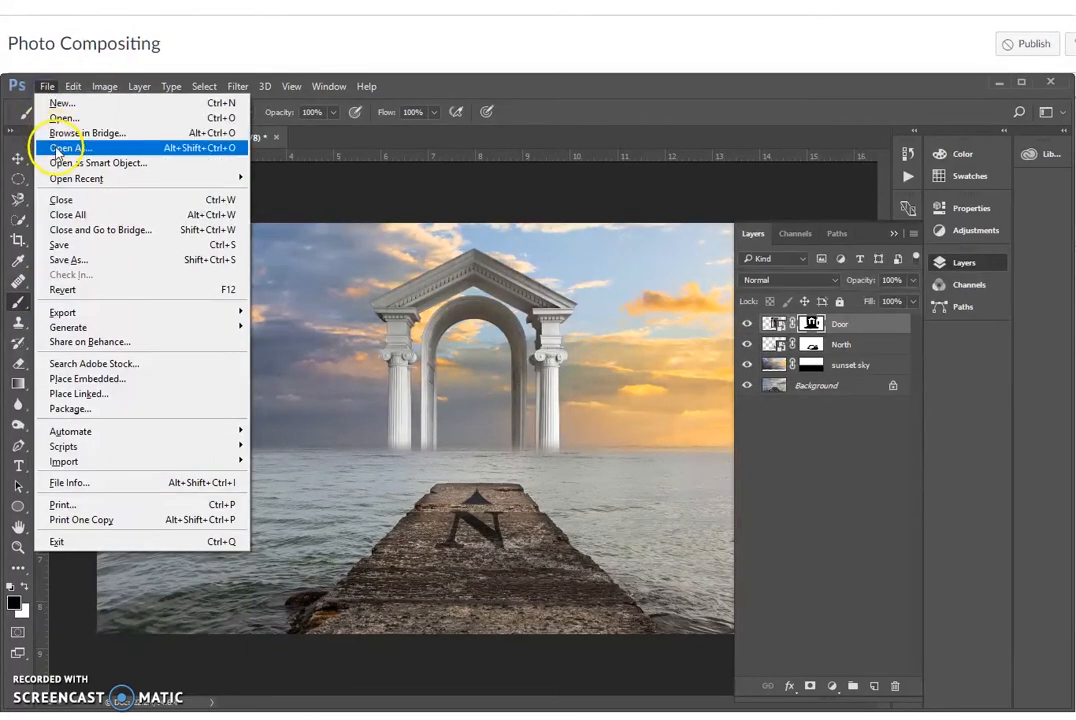
{"action": "left_click", "coordinate": [97, 380]}
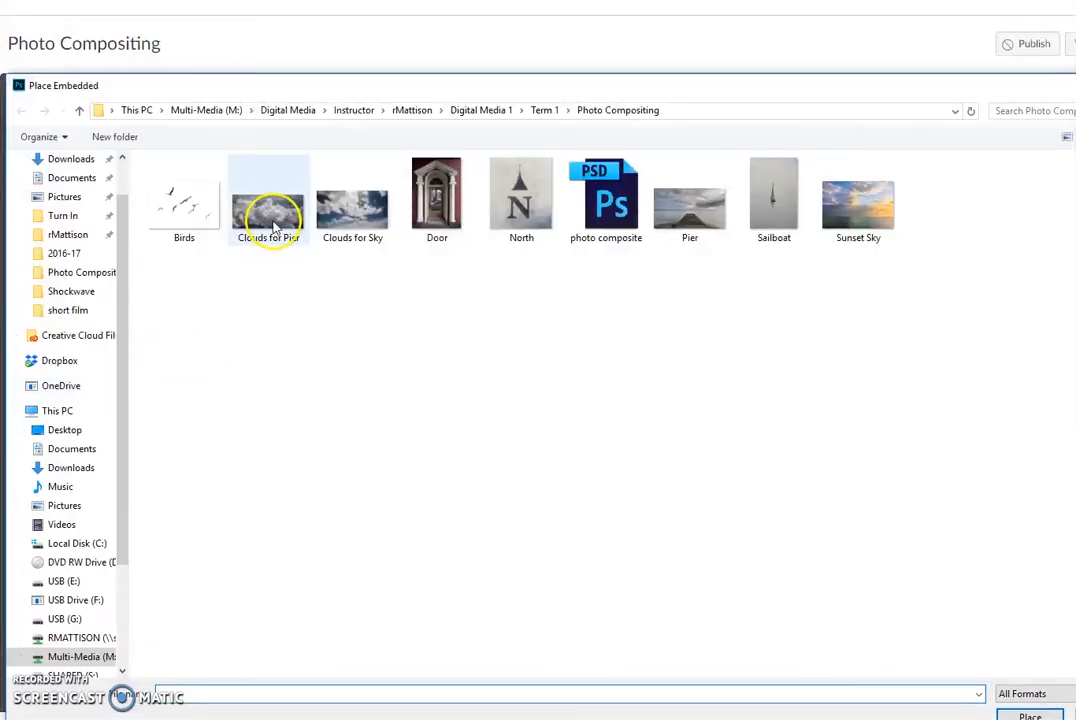
{"action": "double_click", "coordinate": [273, 225]}
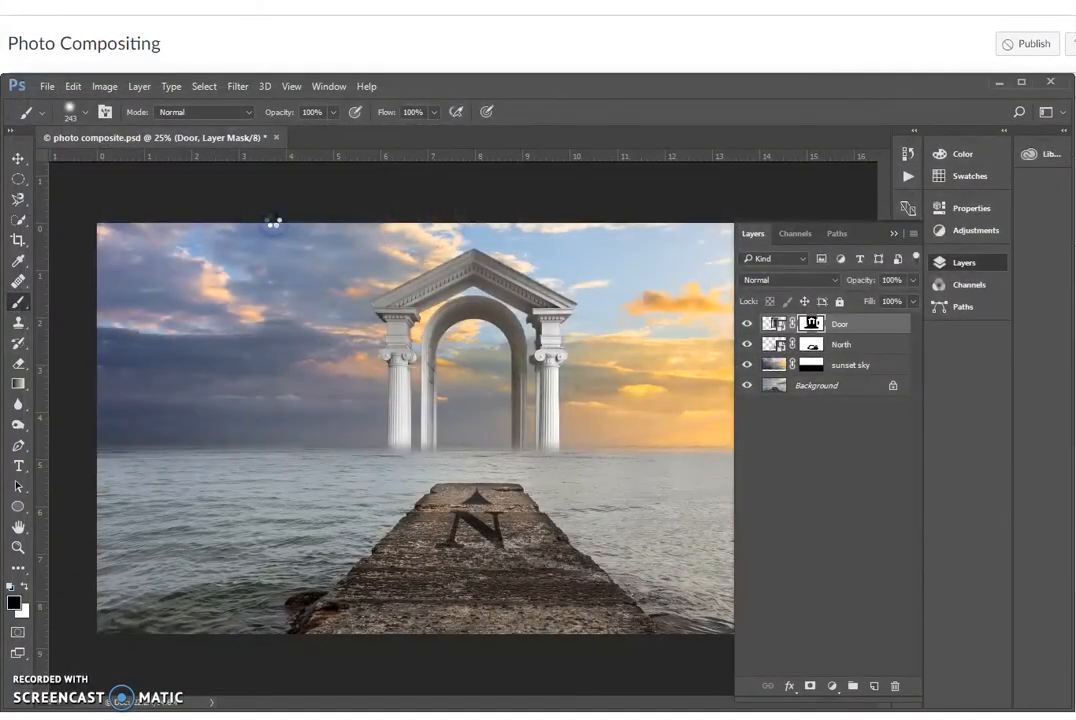
{"action": "left_click", "coordinate": [913, 281]}
{"action": "mouse_move", "coordinate": [878, 305]}
{"action": "left_mouse_down"}
{"action": "mouse_move", "coordinate": [869, 296]}
{"action": "mouse_move", "coordinate": [880, 299]}
{"action": "left_mouse_up"}
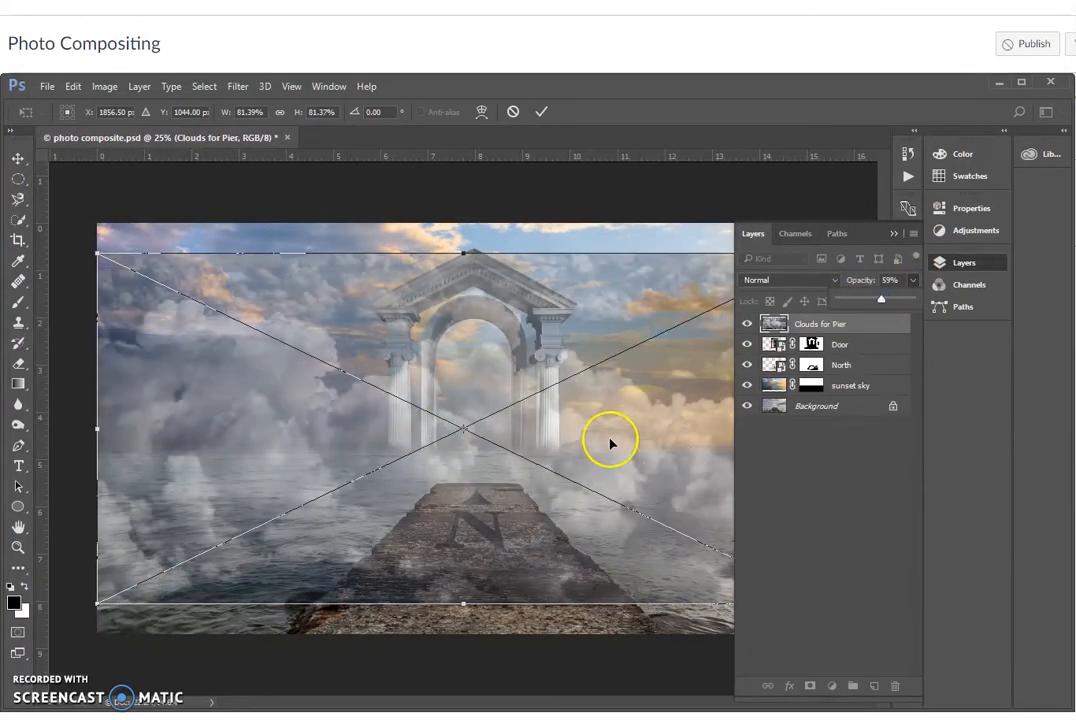
Move the placed clouds straight down over the sea and pier to about Y 1590 px and commit the placement.
{"action": "left_click_drag", "start_coordinate": [475, 483], "coordinate": [471, 580]}
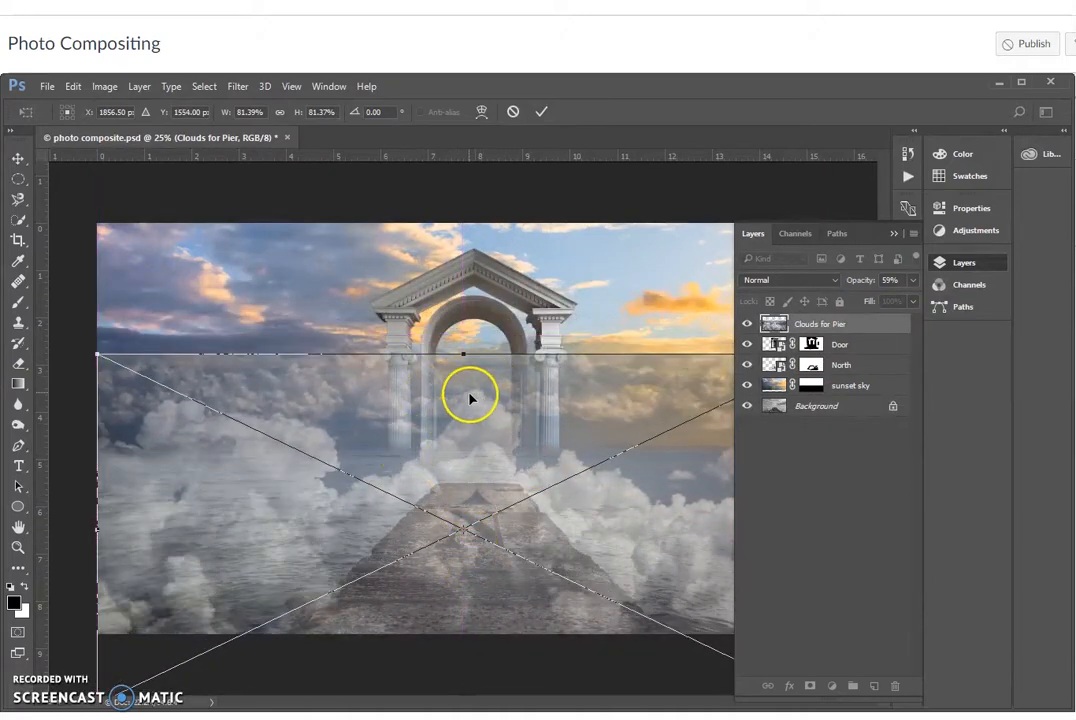
{"action": "left_click_drag", "start_coordinate": [463, 590], "coordinate": [514, 592]}
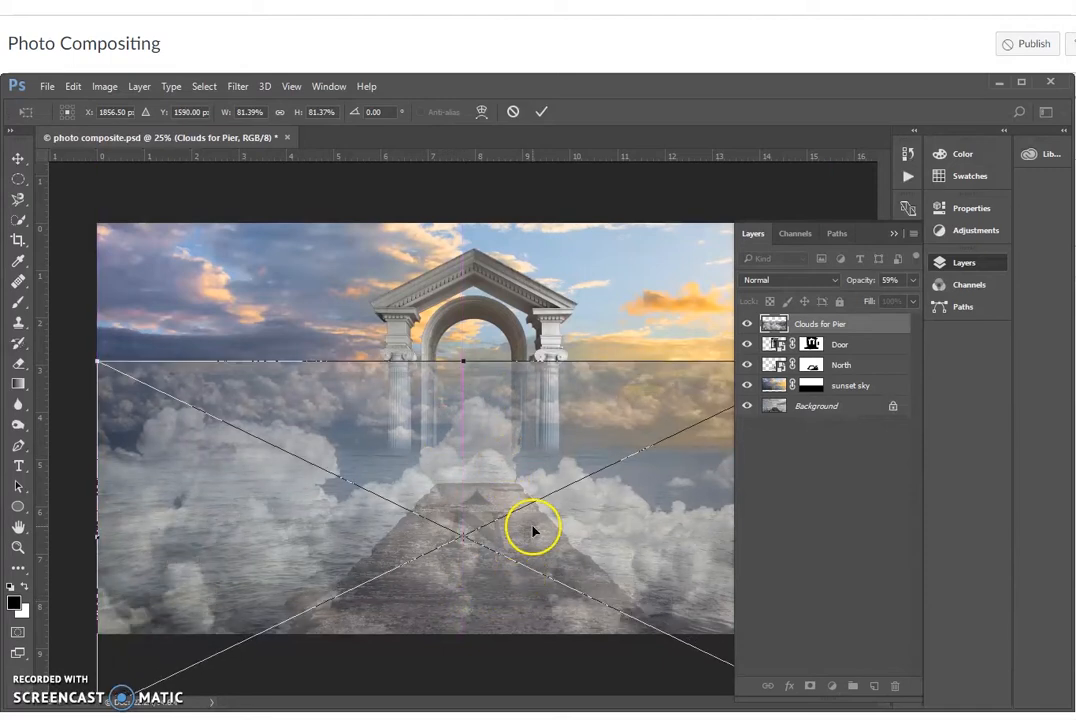
{"action": "left_click", "coordinate": [543, 113]}
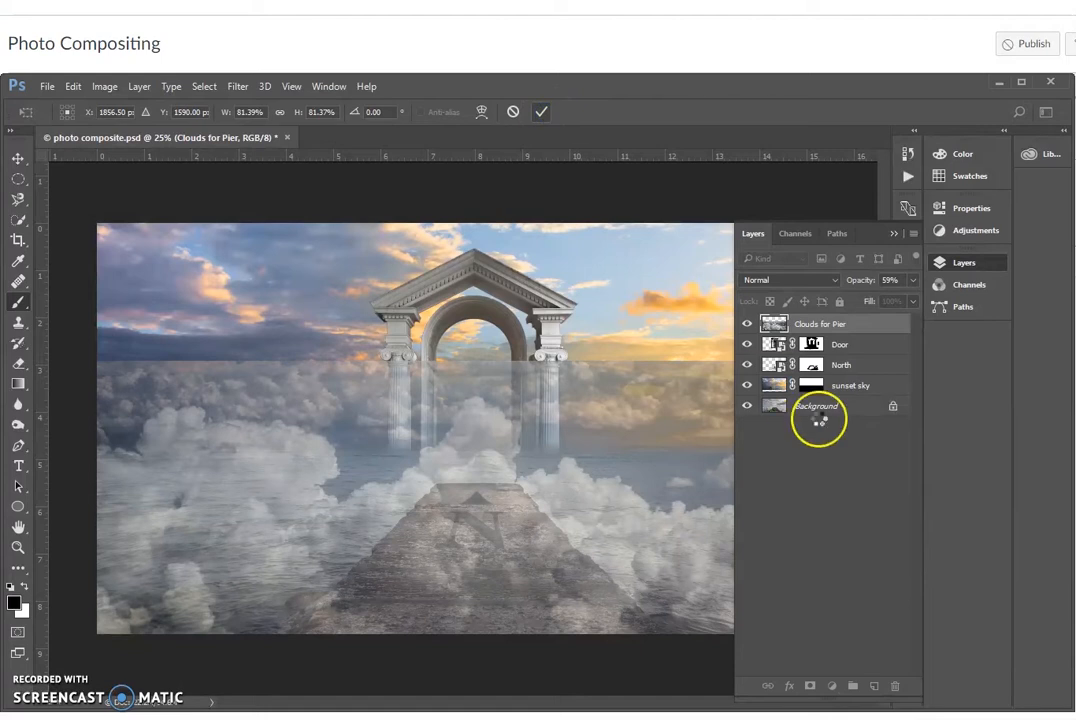
Restore the Clouds for Pier layer to 100% opacity and add a black layer mask that hides it.
{"action": "left_click", "coordinate": [912, 280]}
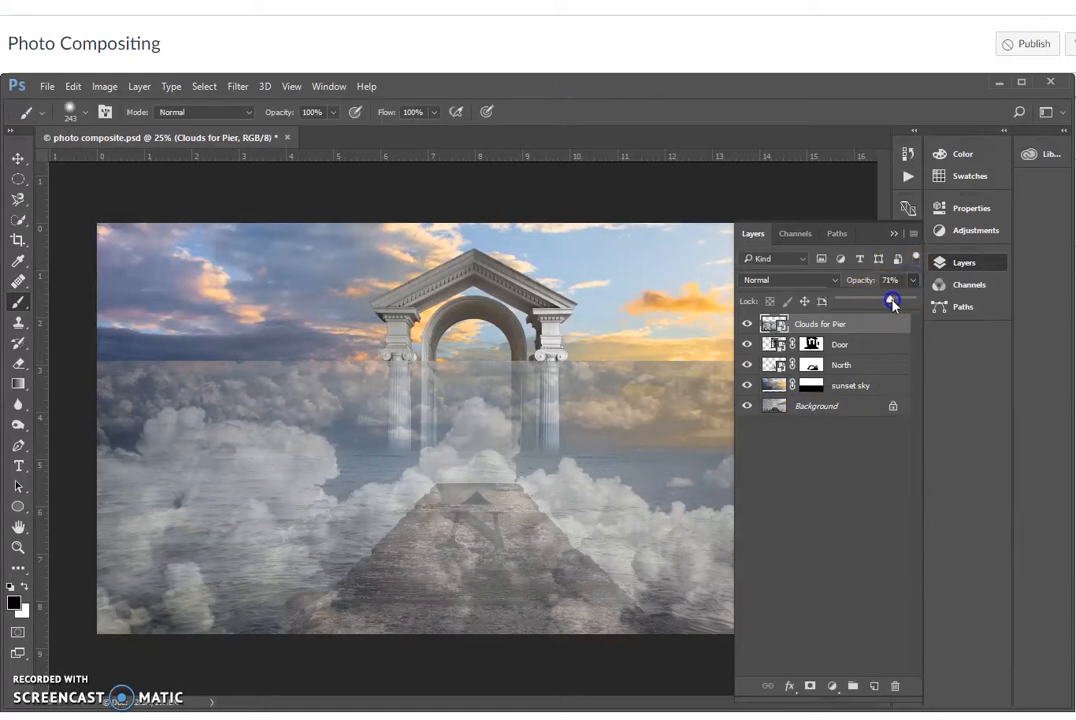
{"action": "left_click_drag", "start_coordinate": [891, 300], "coordinate": [912, 300]}
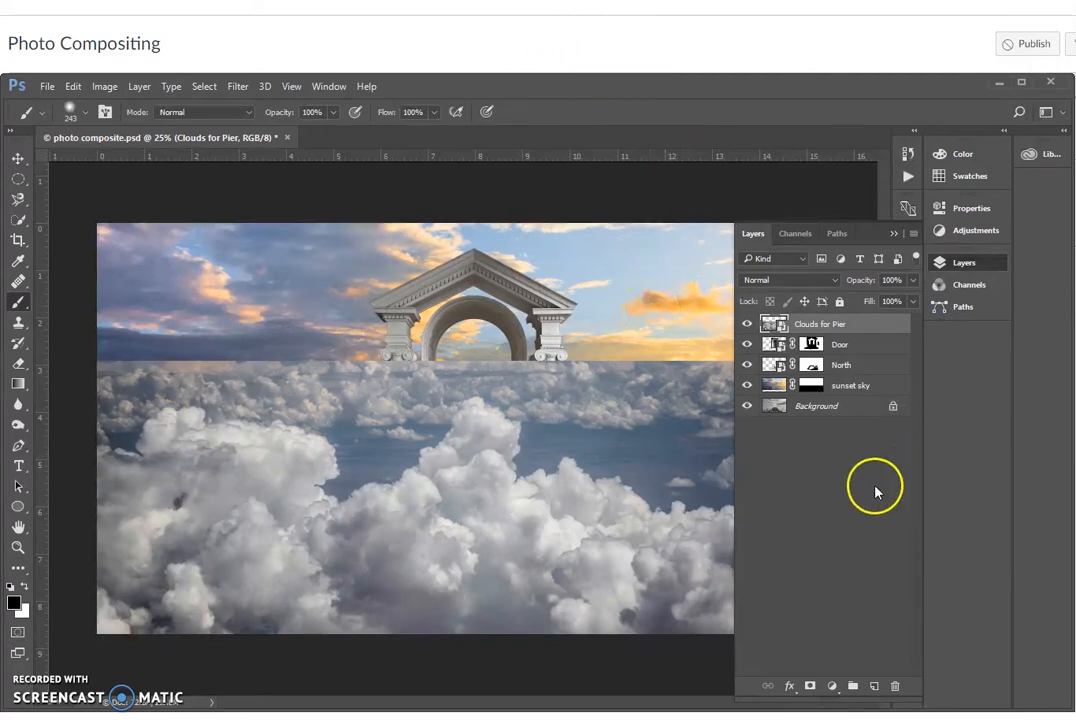
{"action": "left_click", "coordinate": [811, 688], "text": "alt"}
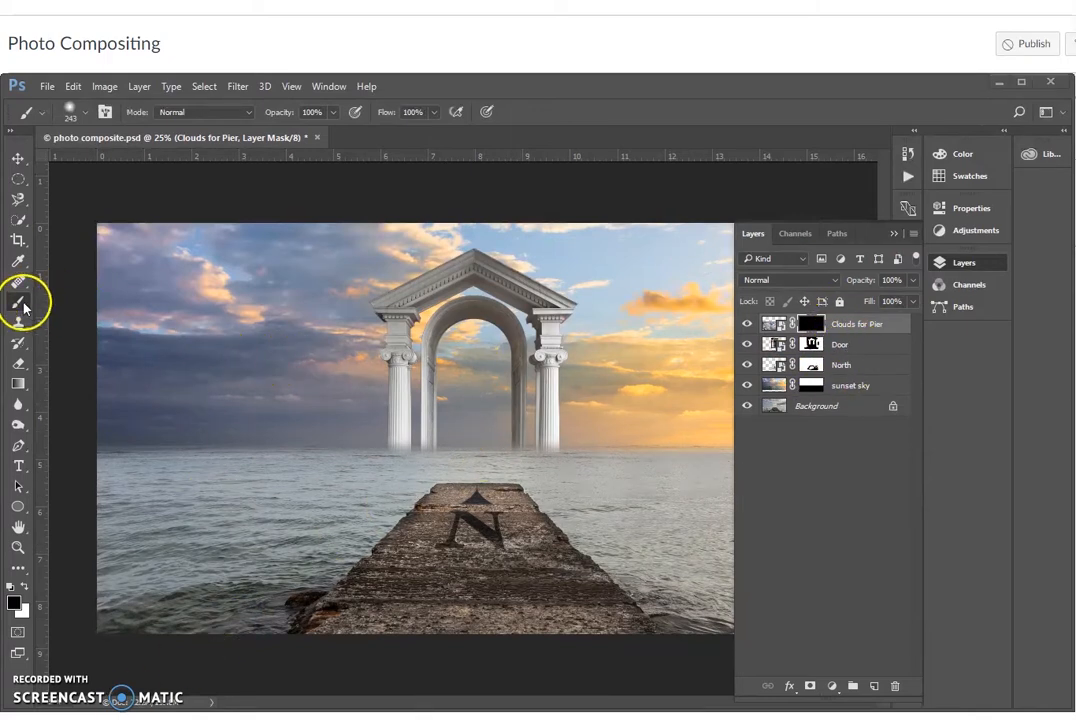
Paint white on the Clouds for Pier mask with a soft 291 px brush along both sides of the pier.
{"action": "left_click", "coordinate": [87, 112]}
{"action": "left_click_drag", "start_coordinate": [172, 163], "coordinate": [168, 166]}
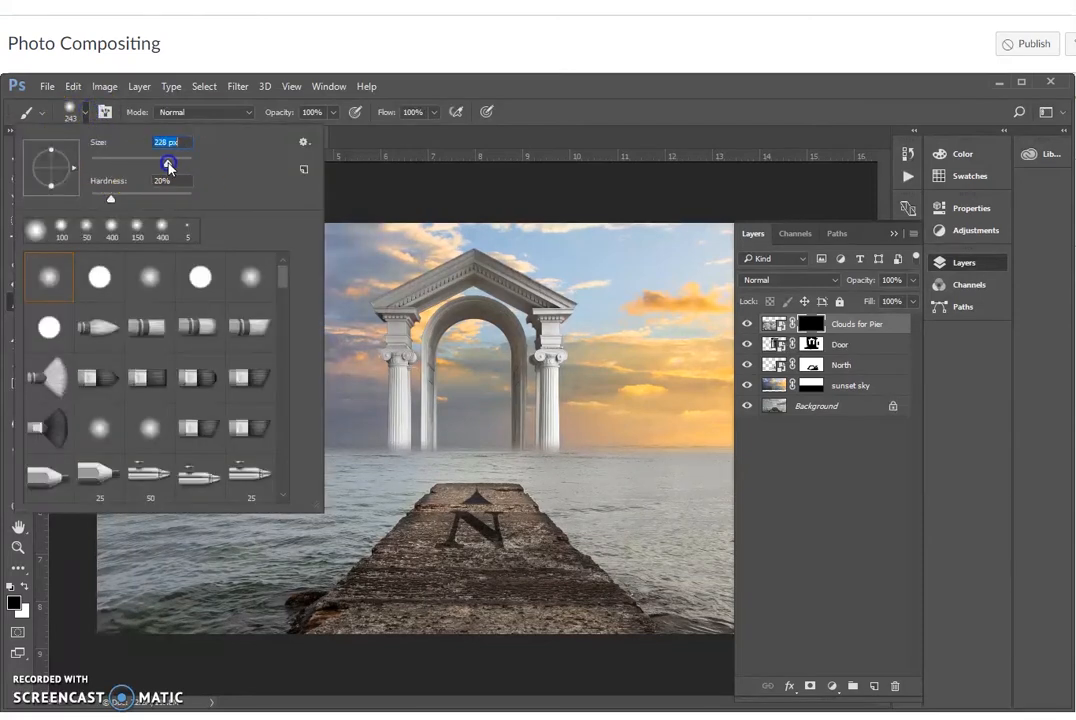
{"action": "left_click", "coordinate": [443, 110]}
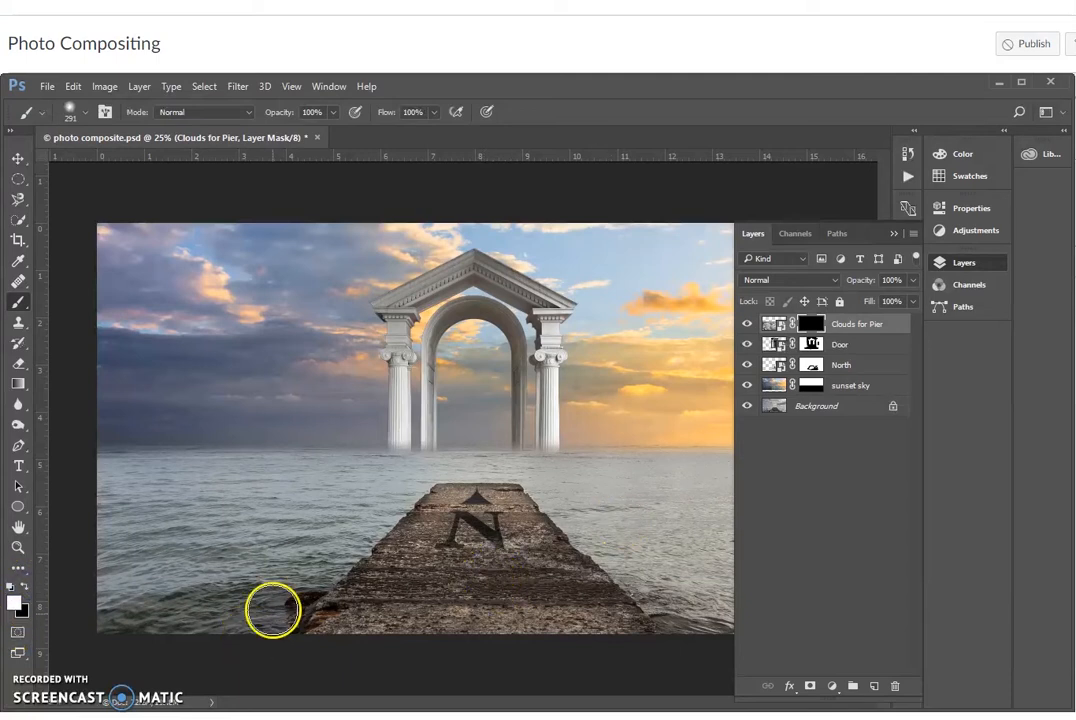
{"action": "left_click", "coordinate": [276, 607]}
{"action": "mouse_move", "coordinate": [276, 607]}
{"action": "left_mouse_down"}
{"action": "mouse_move", "coordinate": [190, 611]}
{"action": "mouse_move", "coordinate": [178, 588]}
{"action": "mouse_move", "coordinate": [111, 623]}
{"action": "mouse_move", "coordinate": [189, 619]}
{"action": "mouse_move", "coordinate": [254, 595]}
{"action": "mouse_move", "coordinate": [395, 492]}
{"action": "left_mouse_up"}
{"action": "mouse_move", "coordinate": [689, 629]}
{"action": "left_mouse_down"}
{"action": "mouse_move", "coordinate": [596, 514]}
{"action": "mouse_move", "coordinate": [540, 491]}
{"action": "mouse_move", "coordinate": [585, 488]}
{"action": "mouse_move", "coordinate": [678, 566]}
{"action": "left_mouse_up"}
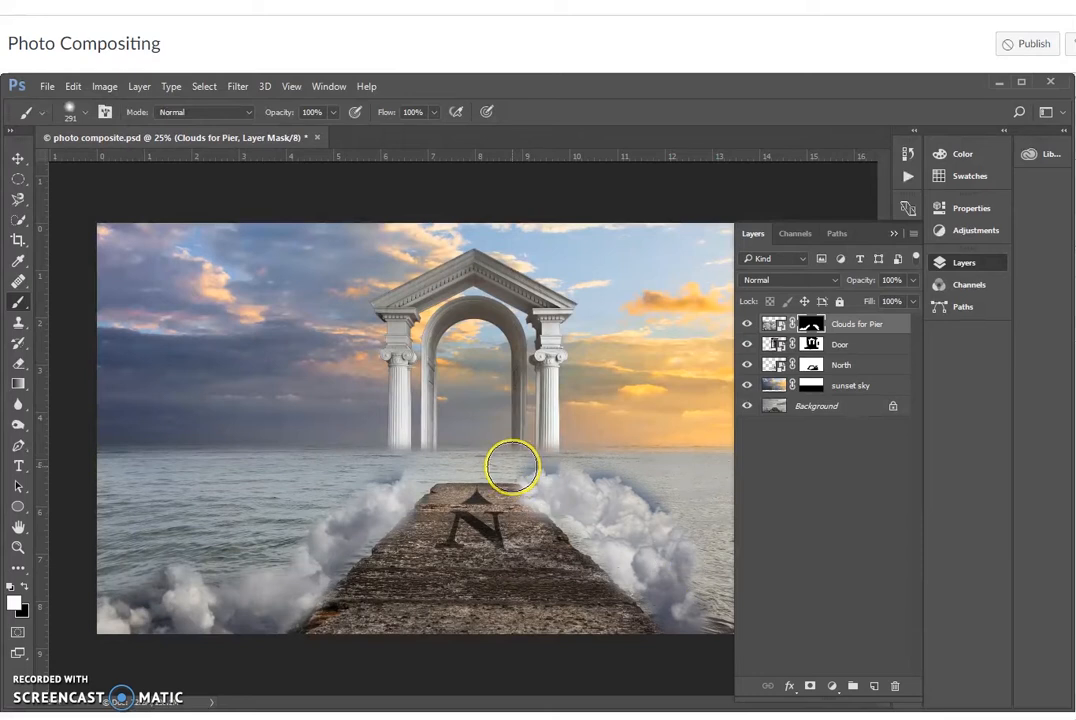
Paint white on the cloud mask with a 150 px brush around the pier's far end and down its left edge.
{"action": "left_click", "coordinate": [510, 472]}
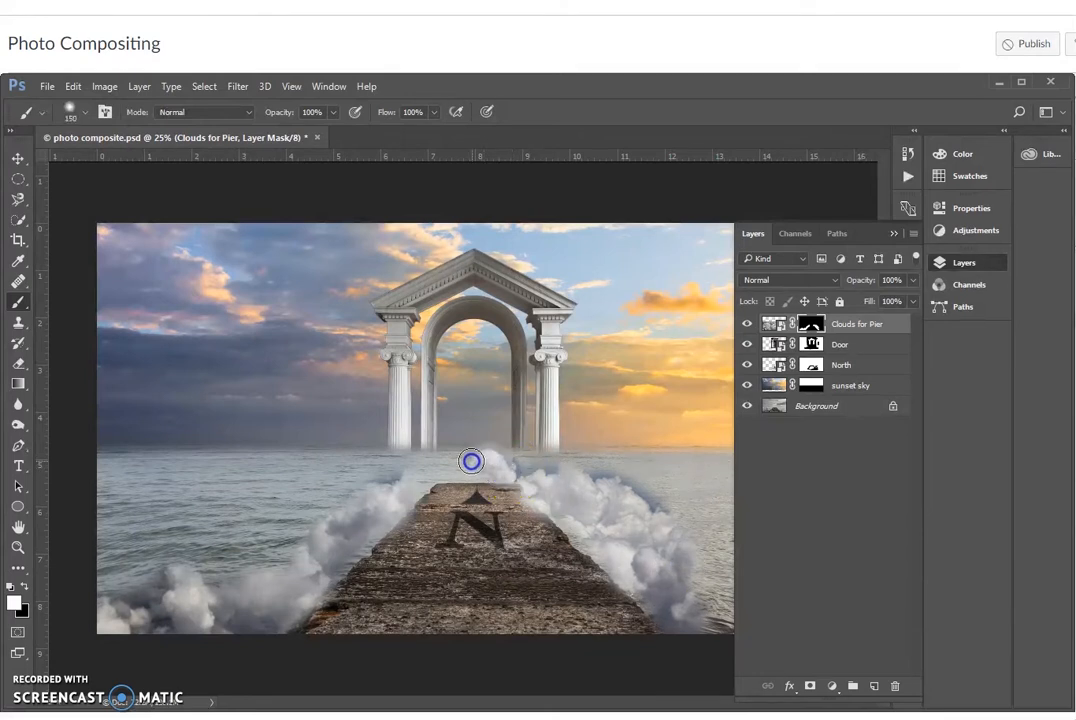
{"action": "left_click_drag", "start_coordinate": [414, 488], "coordinate": [369, 534]}
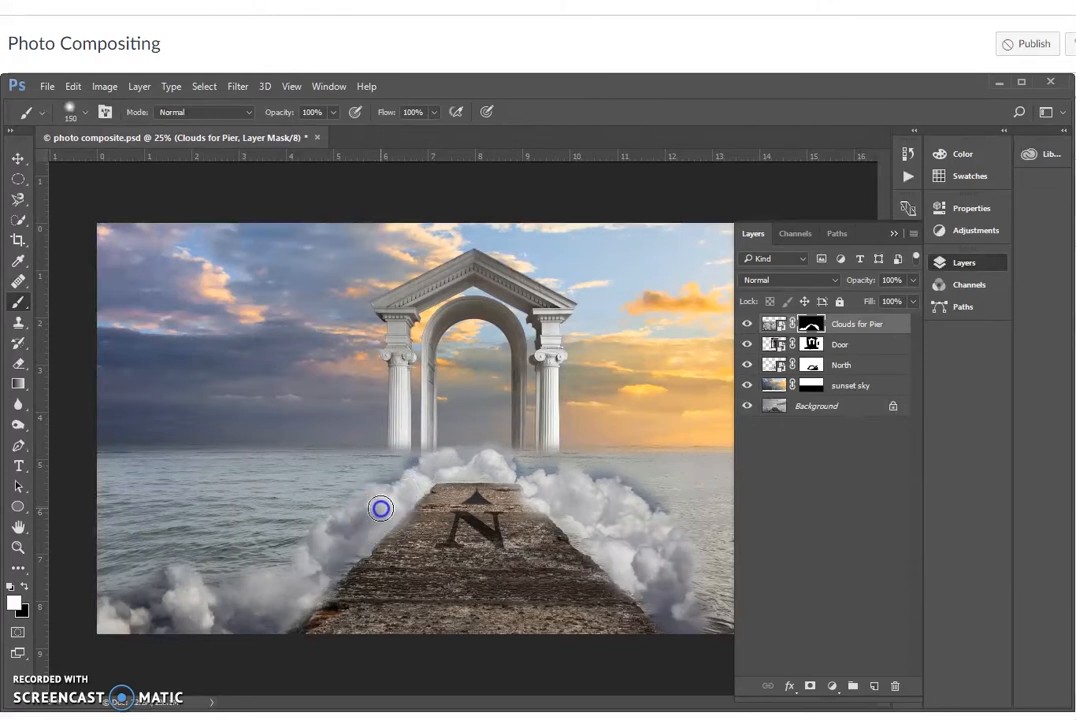
{"action": "left_click", "coordinate": [84, 112]}
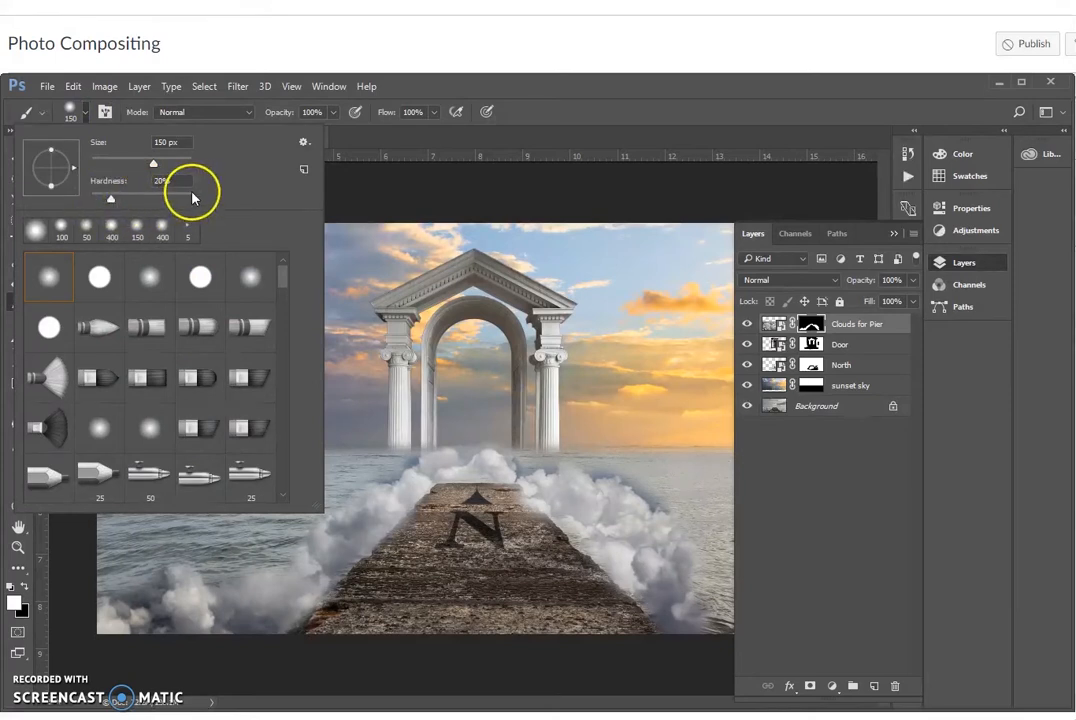
{"action": "left_click", "coordinate": [471, 94]}
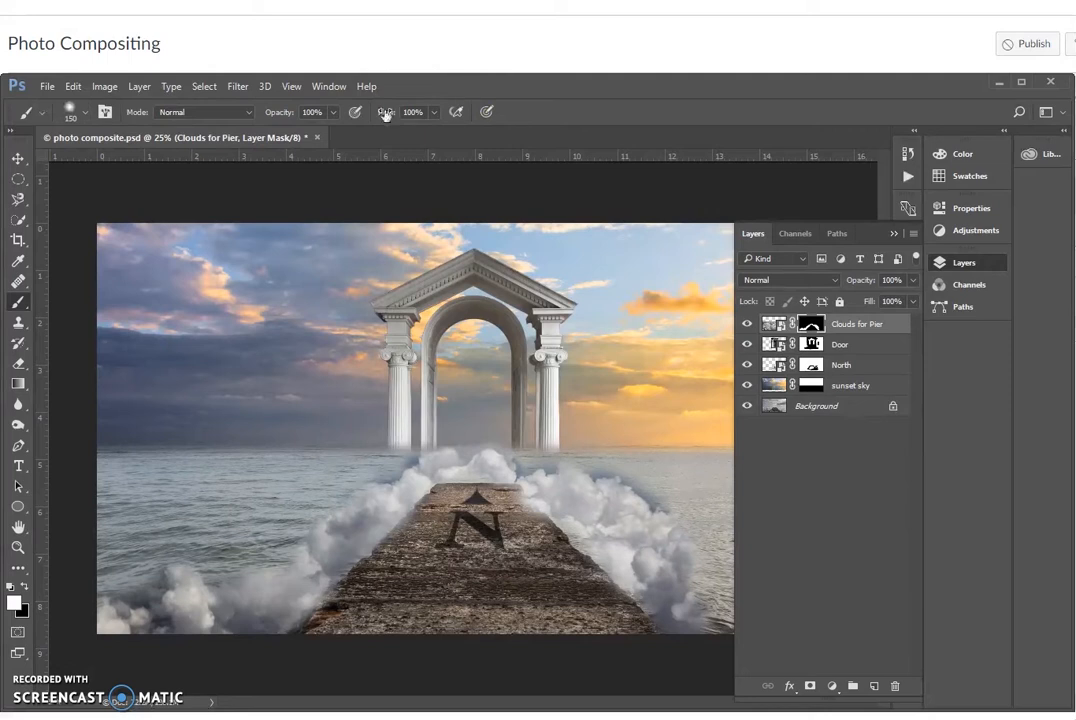
Soften the outer edges of the clouds on both sides by painting black on the mask with a 400 px brush at 25% opacity.
{"action": "left_click", "coordinate": [489, 476]}
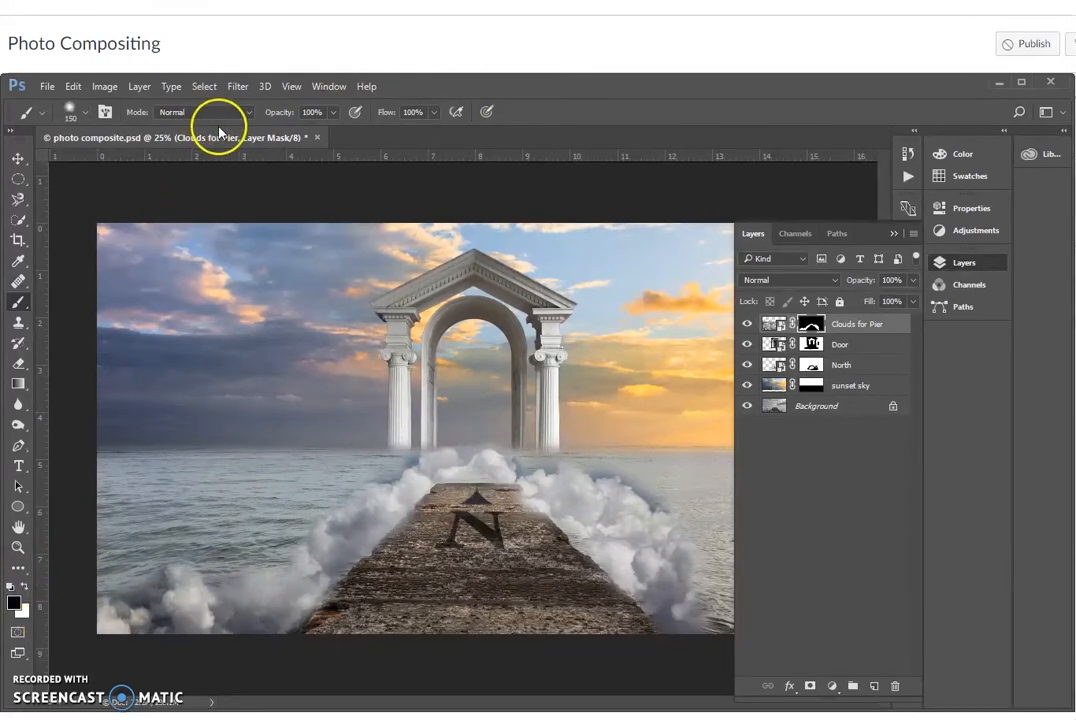
{"action": "left_click", "coordinate": [333, 113]}
{"action": "left_click_drag", "start_coordinate": [289, 137], "coordinate": [280, 134]}
{"action": "left_click", "coordinate": [481, 92]}
{"action": "left_click", "coordinate": [373, 465]}
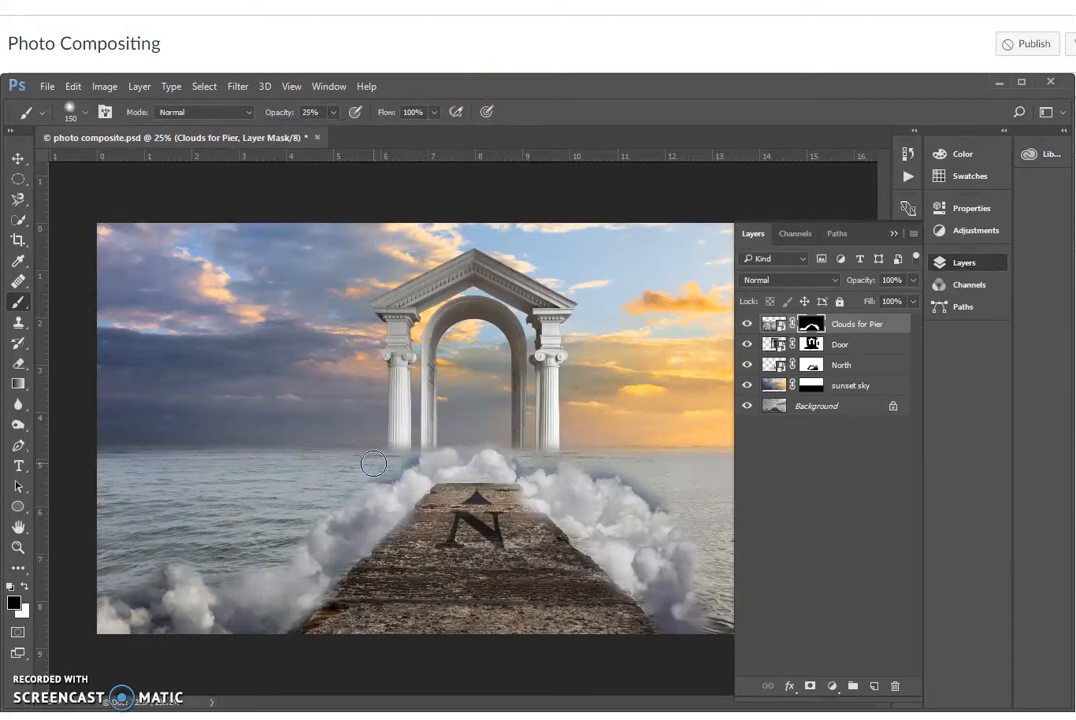
{"action": "key", "text": "bracketright"}
{"action": "key", "text": "bracketright"}
{"action": "mouse_move", "coordinate": [375, 454]}
{"action": "left_mouse_down"}
{"action": "mouse_move", "coordinate": [399, 454]}
{"action": "mouse_move", "coordinate": [355, 468]}
{"action": "mouse_move", "coordinate": [237, 551]}
{"action": "left_mouse_up"}
{"action": "mouse_move", "coordinate": [536, 453]}
{"action": "left_mouse_down"}
{"action": "mouse_move", "coordinate": [620, 429]}
{"action": "mouse_move", "coordinate": [606, 449]}
{"action": "mouse_move", "coordinate": [598, 442]}
{"action": "mouse_move", "coordinate": [607, 459]}
{"action": "mouse_move", "coordinate": [596, 468]}
{"action": "mouse_move", "coordinate": [601, 453]}
{"action": "mouse_move", "coordinate": [621, 456]}
{"action": "mouse_move", "coordinate": [664, 494]}
{"action": "mouse_move", "coordinate": [679, 492]}
{"action": "mouse_move", "coordinate": [635, 440]}
{"action": "mouse_move", "coordinate": [660, 450]}
{"action": "mouse_move", "coordinate": [670, 491]}
{"action": "mouse_move", "coordinate": [645, 469]}
{"action": "left_mouse_up"}
{"action": "mouse_move", "coordinate": [571, 461]}
{"action": "left_mouse_down"}
{"action": "mouse_move", "coordinate": [536, 444]}
{"action": "mouse_move", "coordinate": [545, 447]}
{"action": "left_mouse_up"}
{"action": "left_click_drag", "start_coordinate": [712, 568], "coordinate": [728, 583]}
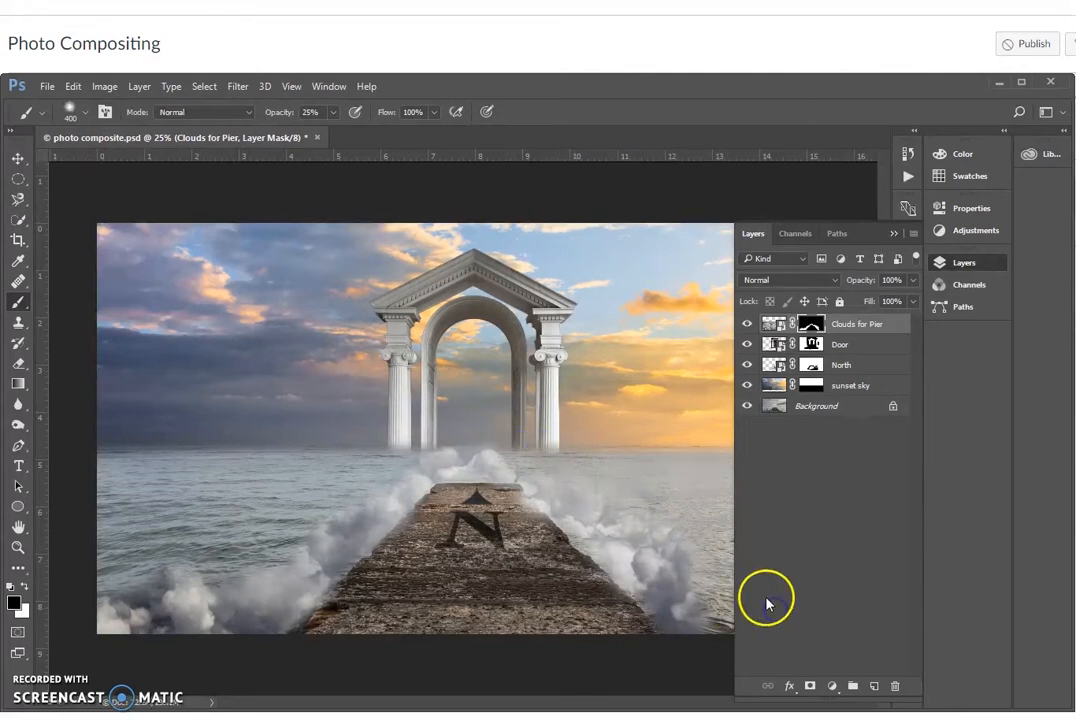
Paint white on the cloud mask with the 400 px brush at 100% opacity across the image's lower-right corner.
{"action": "key", "text": "x"}
{"action": "left_click_drag", "start_coordinate": [713, 621], "coordinate": [779, 593]}
{"action": "left_click", "coordinate": [894, 232]}
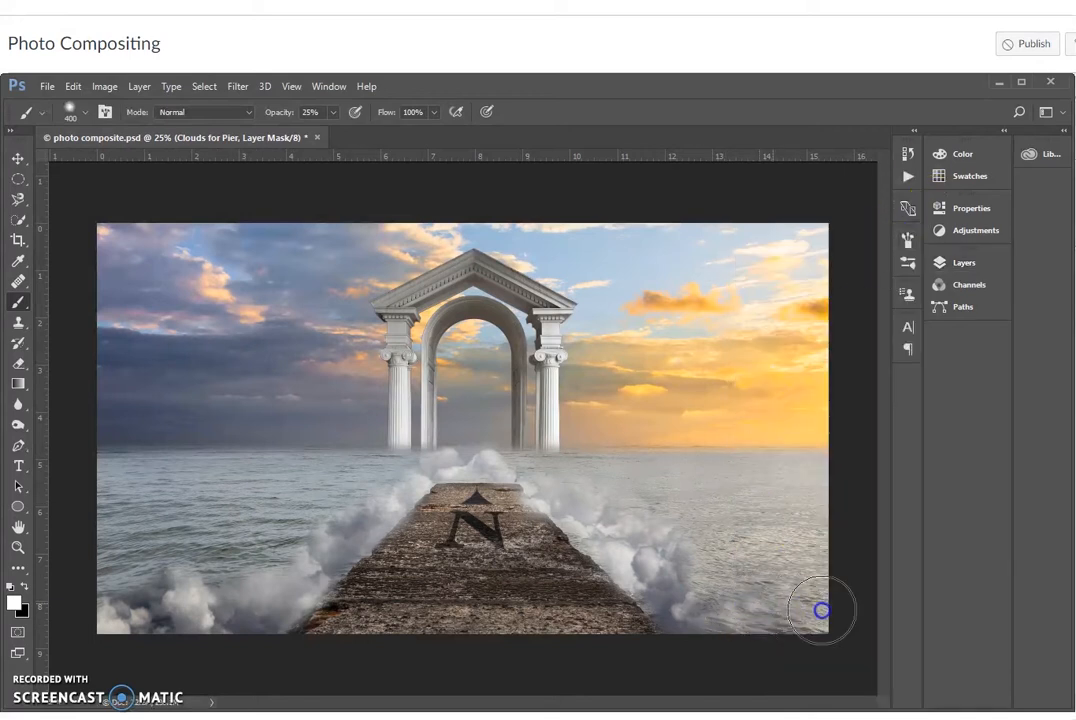
{"action": "left_click", "coordinate": [331, 112]}
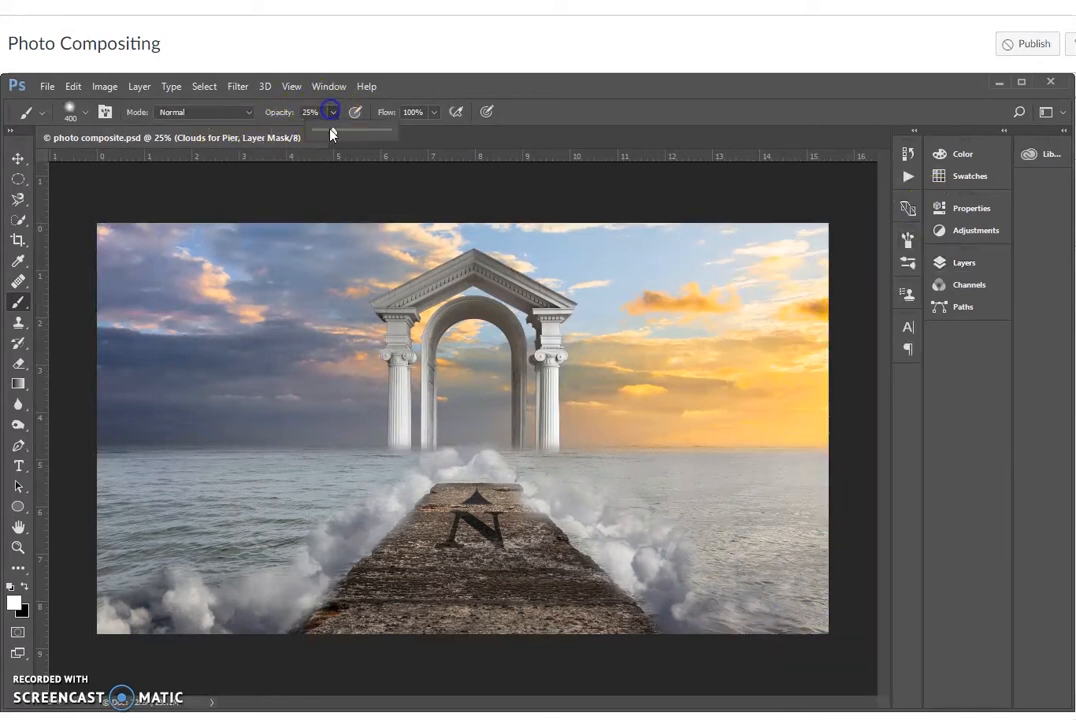
{"action": "mouse_move", "coordinate": [794, 634]}
{"action": "left_mouse_down"}
{"action": "mouse_move", "coordinate": [786, 593]}
{"action": "mouse_move", "coordinate": [764, 621]}
{"action": "mouse_move", "coordinate": [692, 584]}
{"action": "mouse_move", "coordinate": [697, 616]}
{"action": "left_mouse_up"}
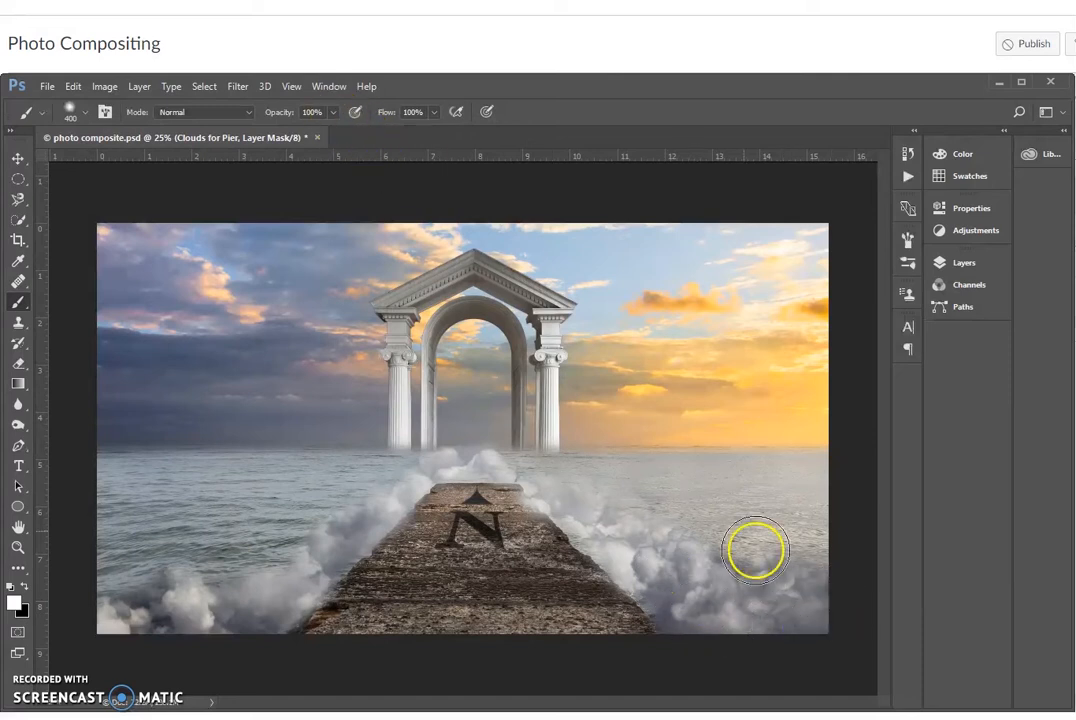
{"action": "mouse_move", "coordinate": [792, 598]}
{"action": "left_mouse_down"}
{"action": "mouse_move", "coordinate": [727, 580]}
{"action": "mouse_move", "coordinate": [733, 592]}
{"action": "left_mouse_up"}
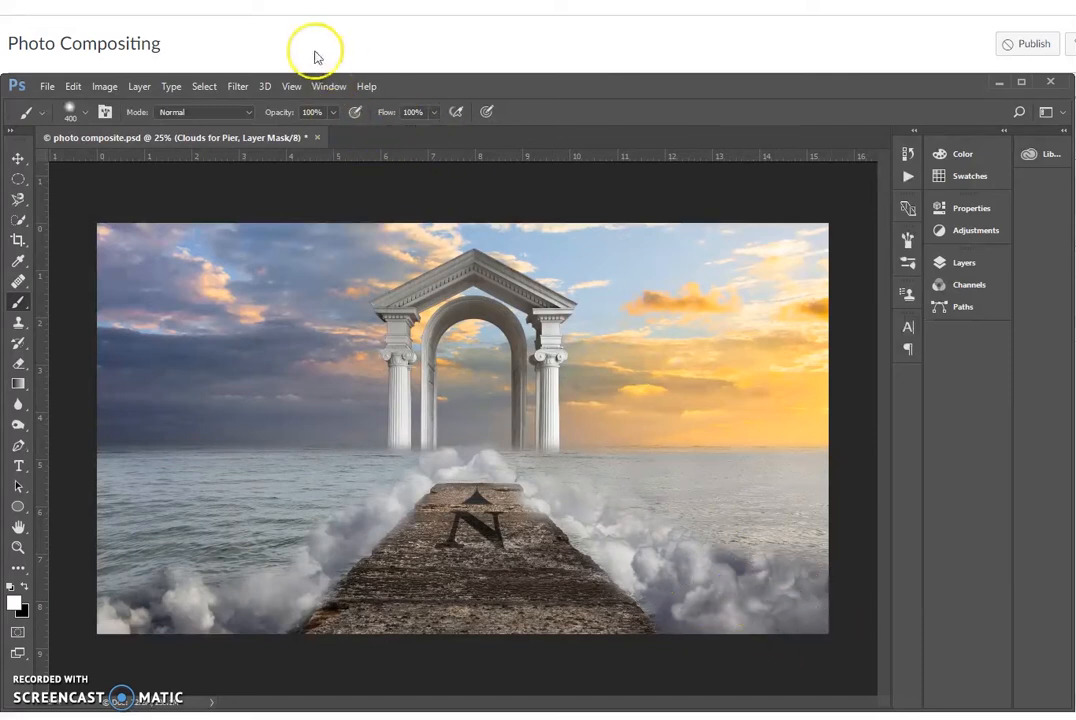
Paint black on the mask at 28% opacity to fade the right-hand cloud edges and, with a 175 px brush, the clouds below the arch.
{"action": "left_click_drag", "start_coordinate": [333, 114], "coordinate": [282, 136]}
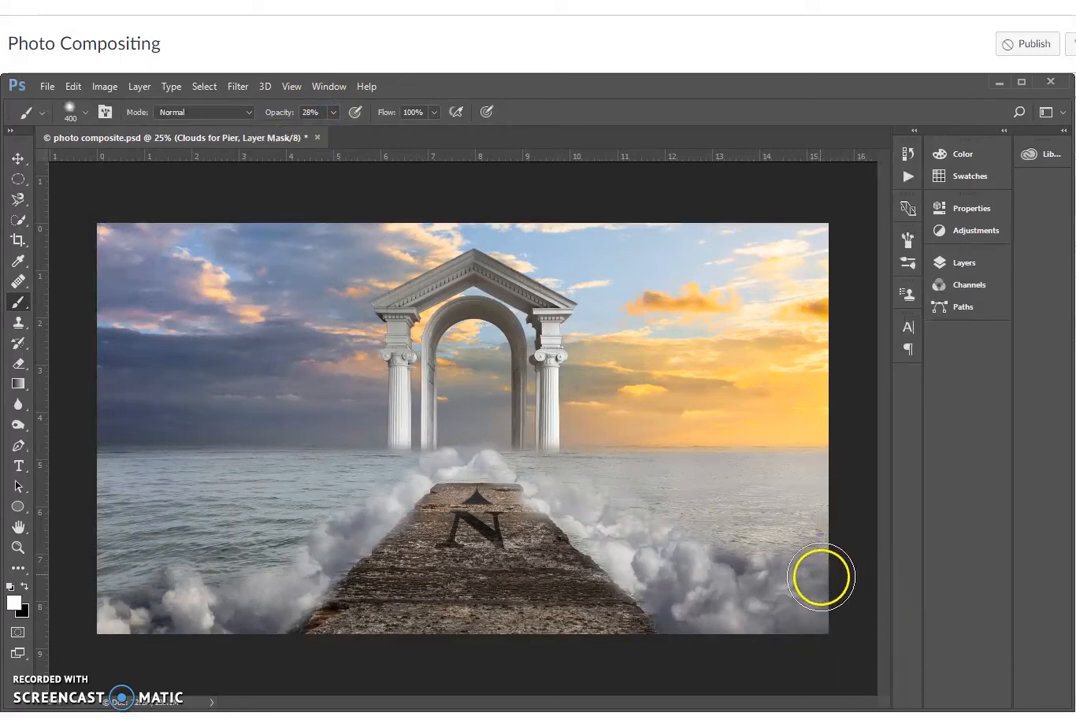
{"action": "key", "text": "x"}
{"action": "mouse_move", "coordinate": [755, 511]}
{"action": "left_mouse_down"}
{"action": "mouse_move", "coordinate": [850, 558]}
{"action": "mouse_move", "coordinate": [858, 617]}
{"action": "left_mouse_up"}
{"action": "mouse_move", "coordinate": [698, 480]}
{"action": "left_mouse_down"}
{"action": "mouse_move", "coordinate": [720, 466]}
{"action": "mouse_move", "coordinate": [776, 506]}
{"action": "left_mouse_up"}
{"action": "mouse_move", "coordinate": [187, 408]}
{"action": "left_mouse_down"}
{"action": "mouse_move", "coordinate": [341, 446]}
{"action": "mouse_move", "coordinate": [396, 485]}
{"action": "mouse_move", "coordinate": [593, 514]}
{"action": "left_mouse_up"}
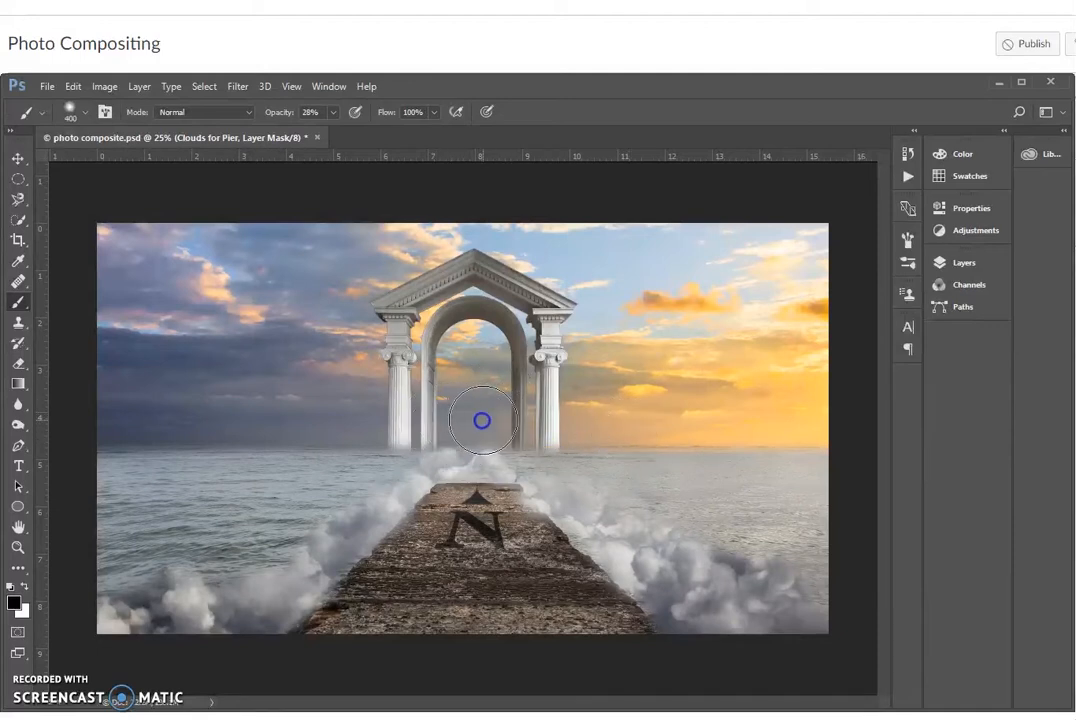
{"action": "left_click", "coordinate": [456, 440]}
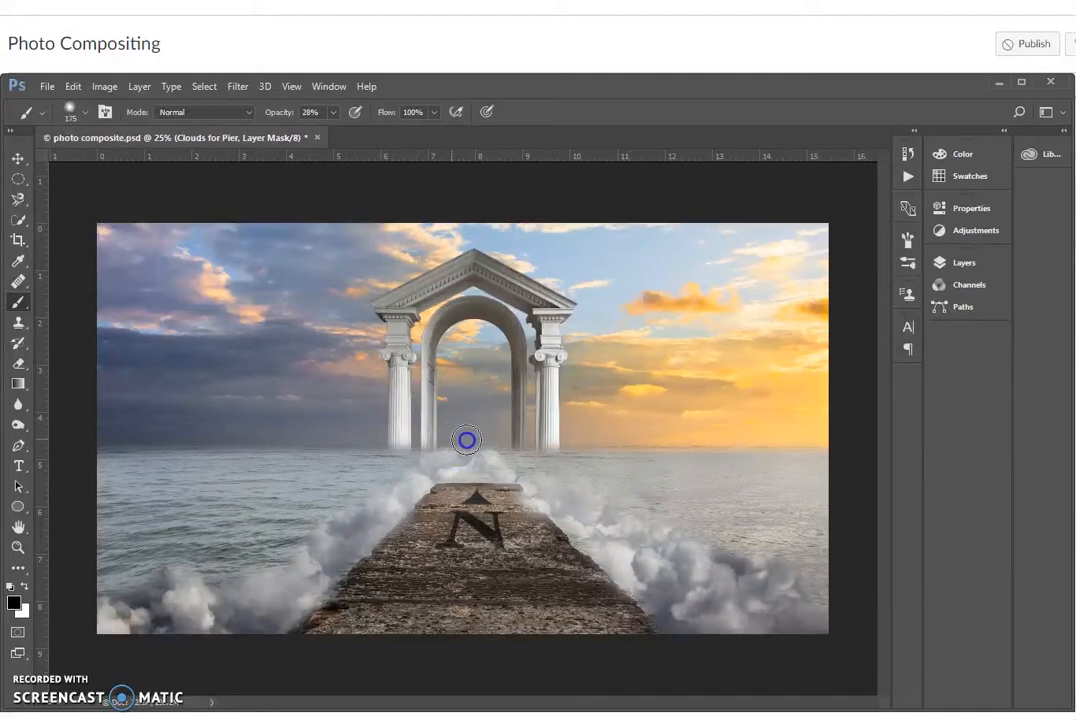
{"action": "left_click_drag", "start_coordinate": [450, 443], "coordinate": [395, 443]}
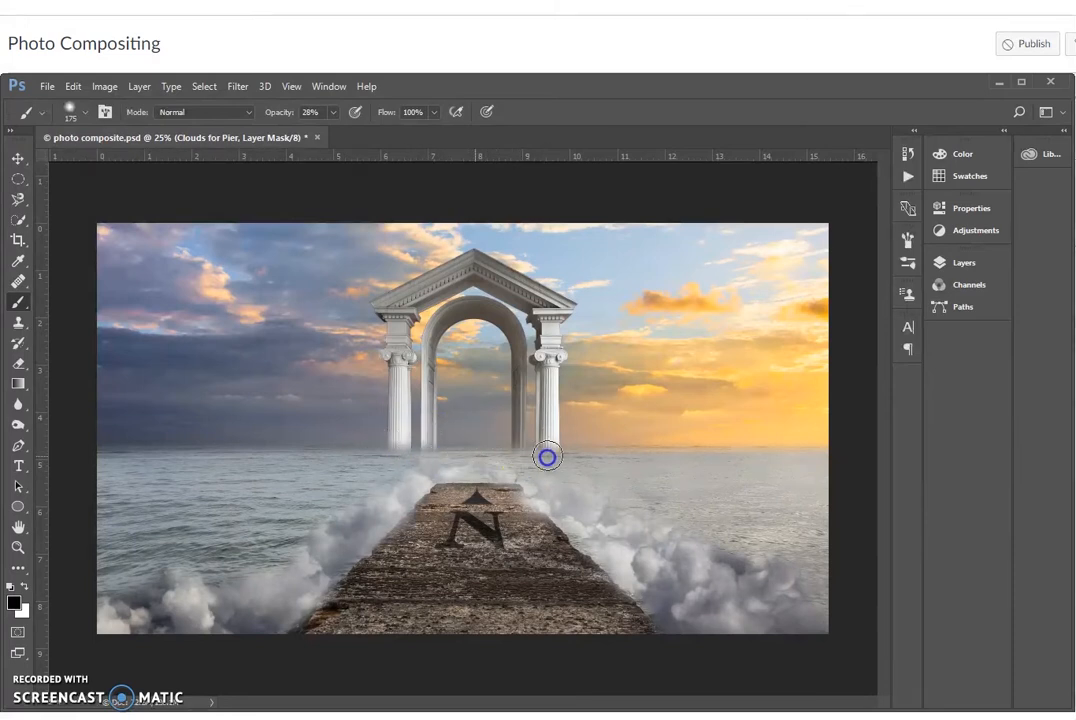
Place the Sailboat image as an embedded layer at its original size and commit the placement.
{"action": "left_click", "coordinate": [46, 86]}
{"action": "left_click", "coordinate": [108, 377]}
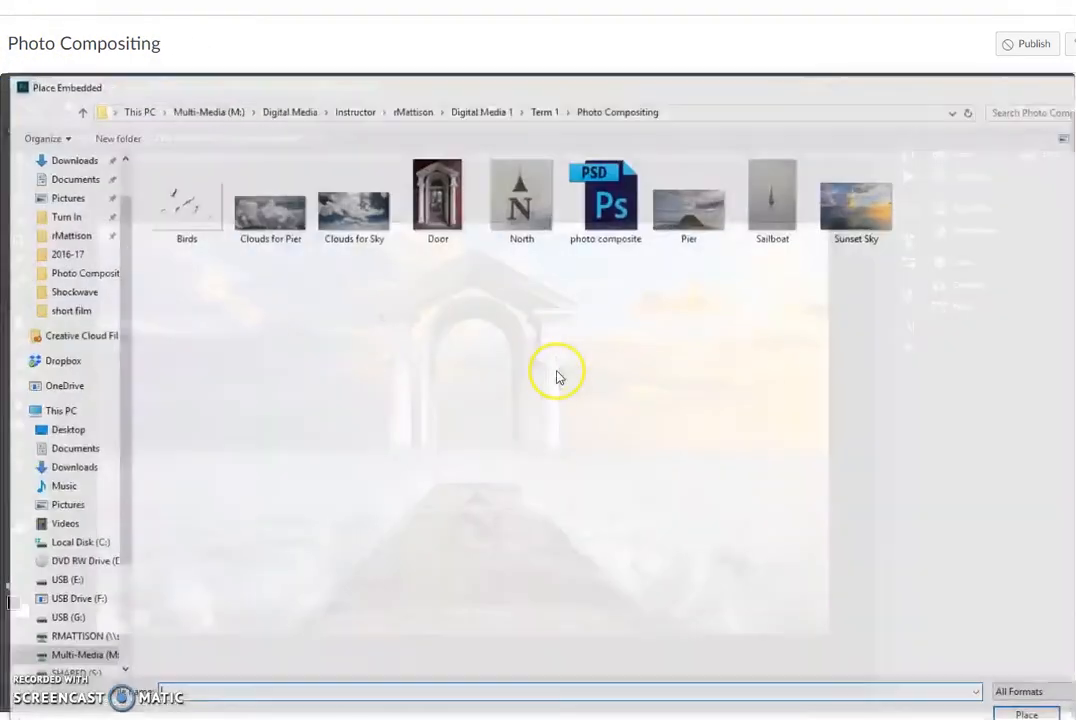
{"action": "left_click", "coordinate": [774, 205]}
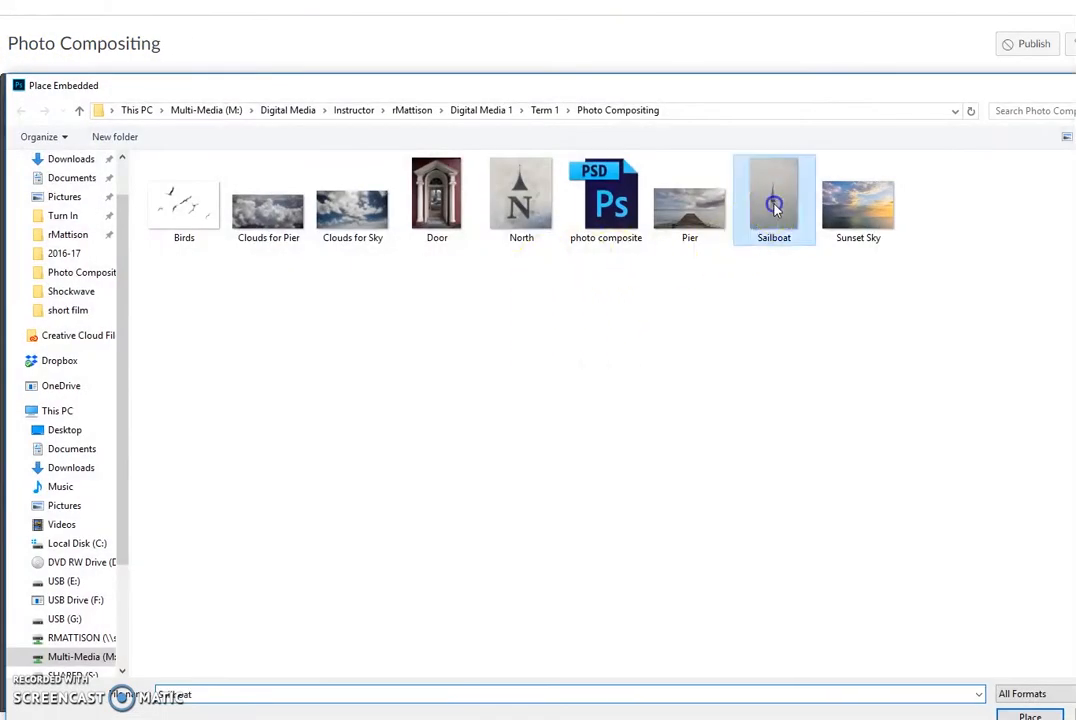
{"action": "double_click", "coordinate": [774, 205]}
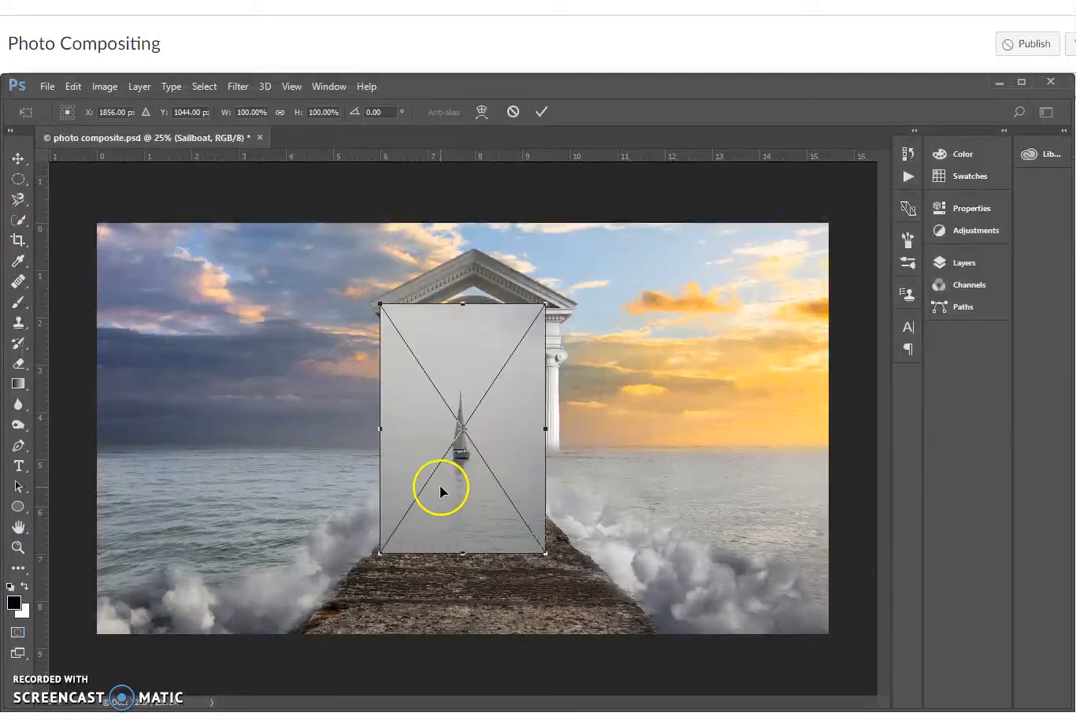
{"action": "key", "text": "Return"}
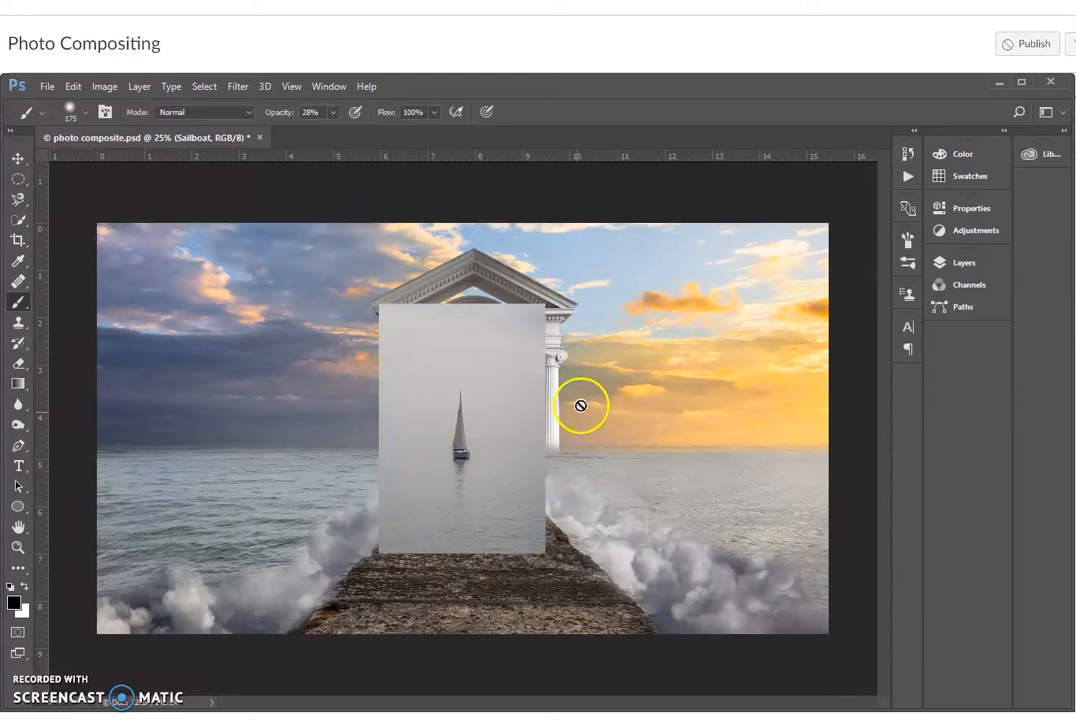
In the Sailboat layer's blending options, keep Blend If on Gray and lower This Layer's white limit to 135.
{"action": "left_click", "coordinate": [139, 88]}
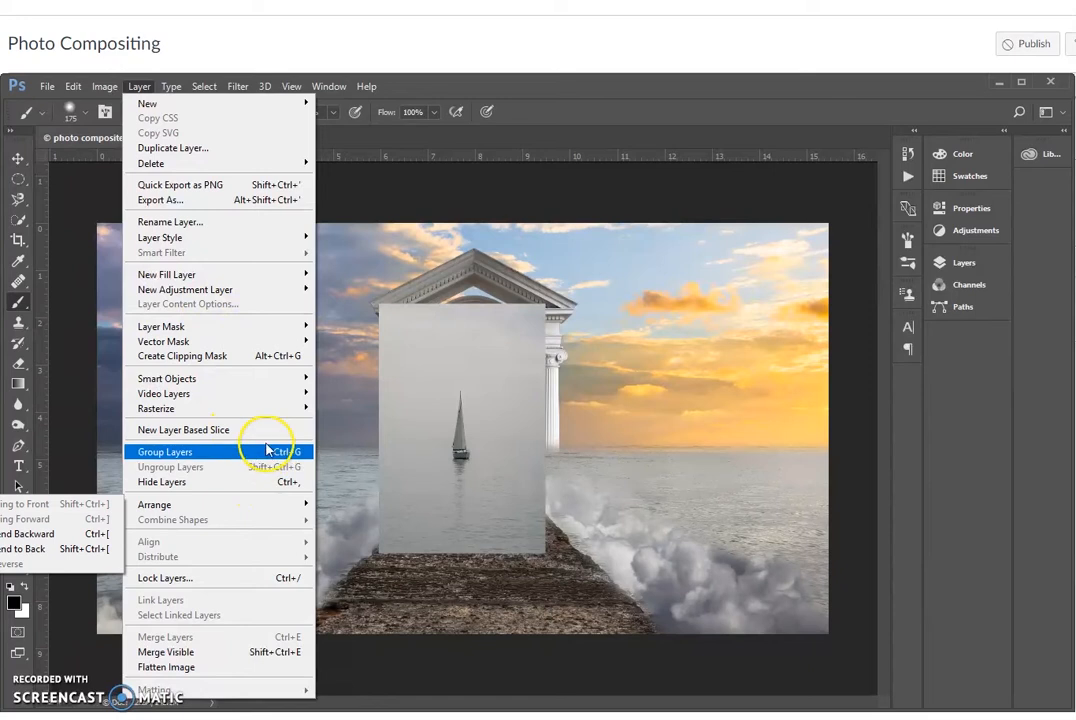
{"action": "mouse_move", "coordinate": [290, 381]}
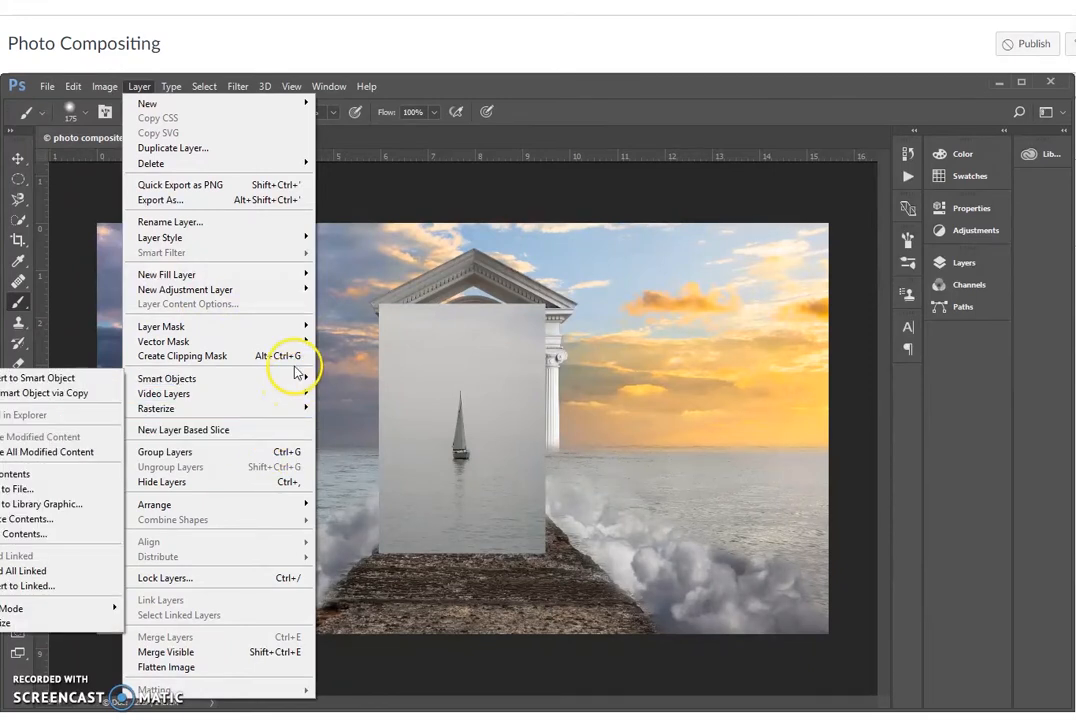
{"action": "mouse_move", "coordinate": [291, 241]}
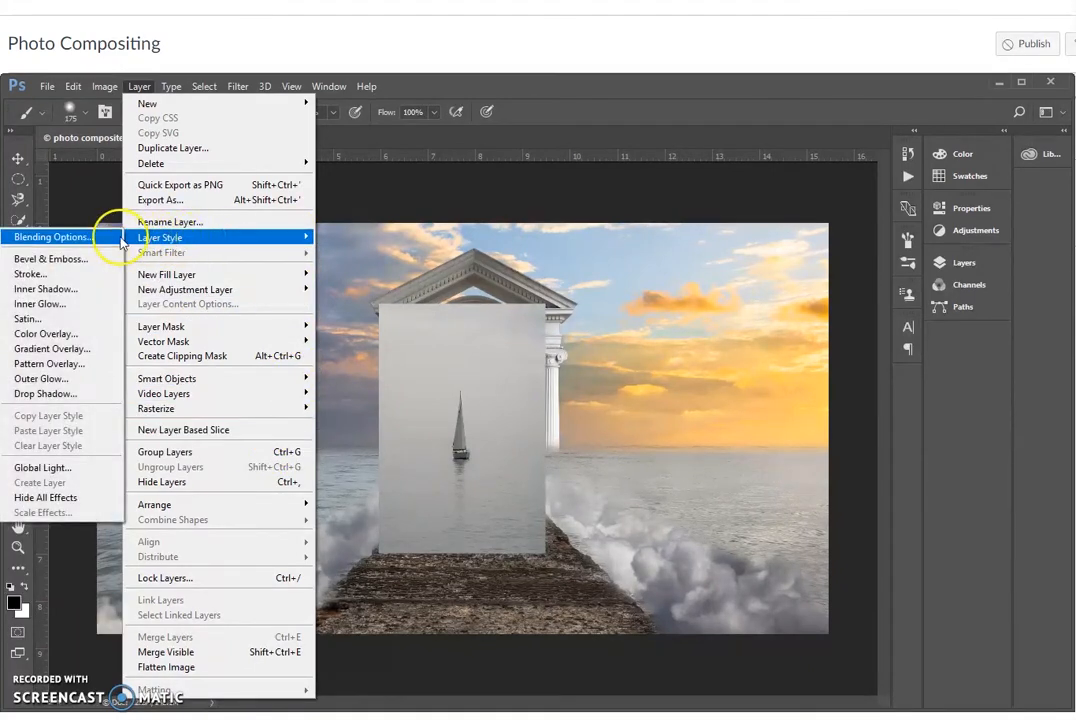
{"action": "left_click", "coordinate": [67, 240]}
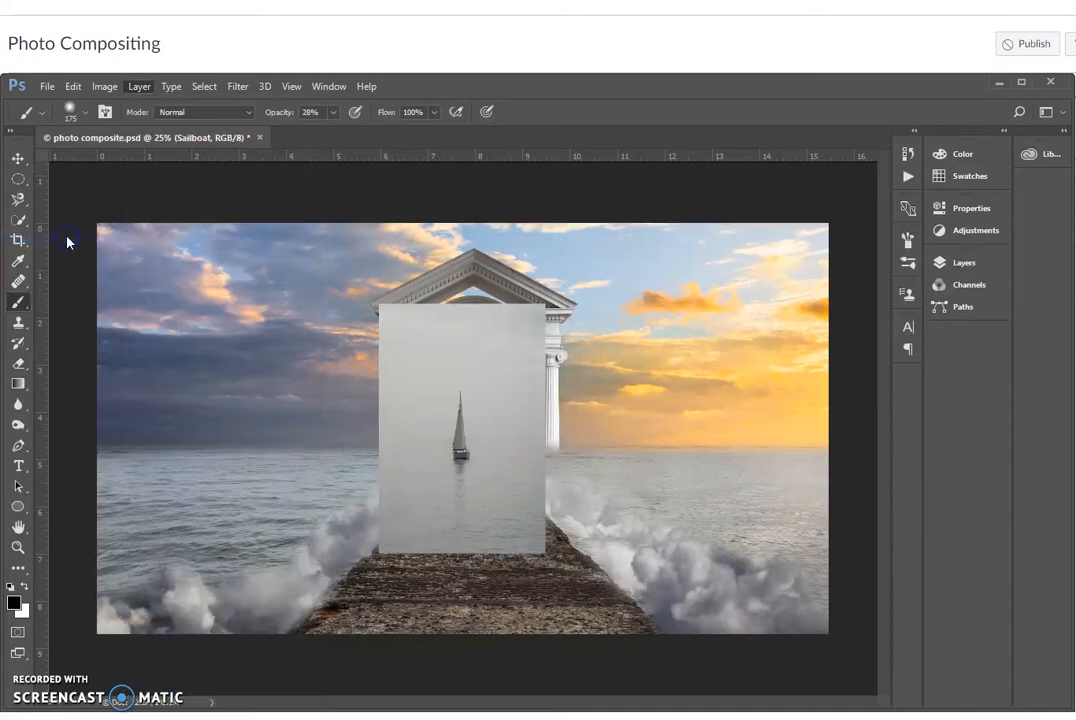
{"action": "left_click_drag", "start_coordinate": [757, 180], "coordinate": [440, 180]}
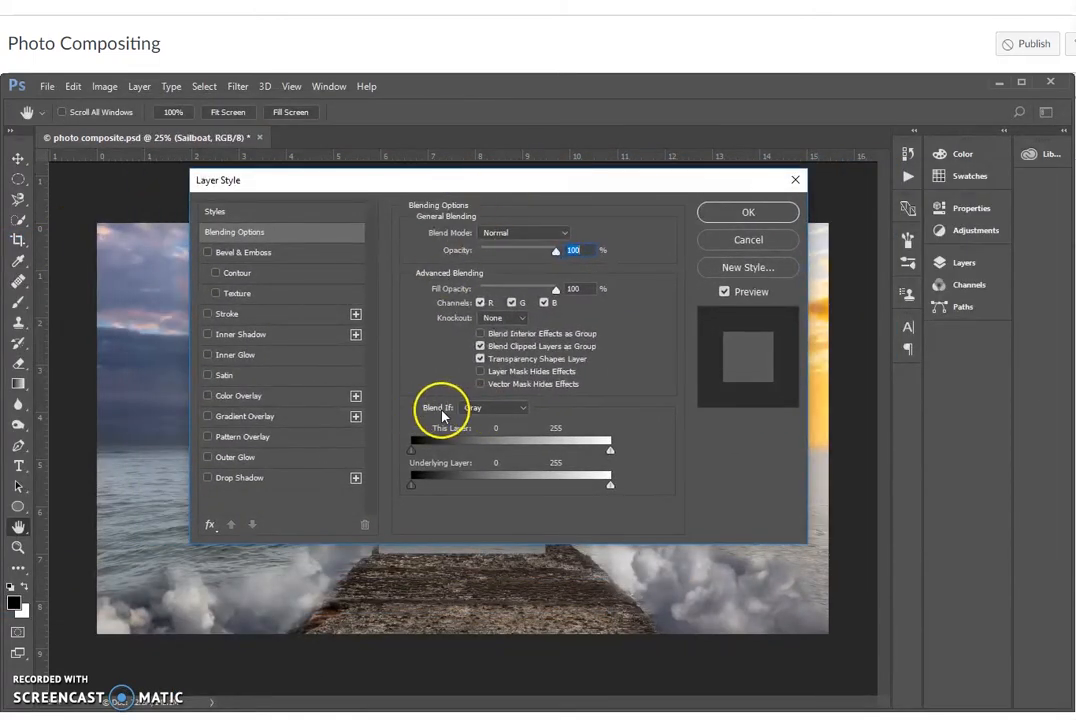
{"action": "left_click", "coordinate": [521, 409]}
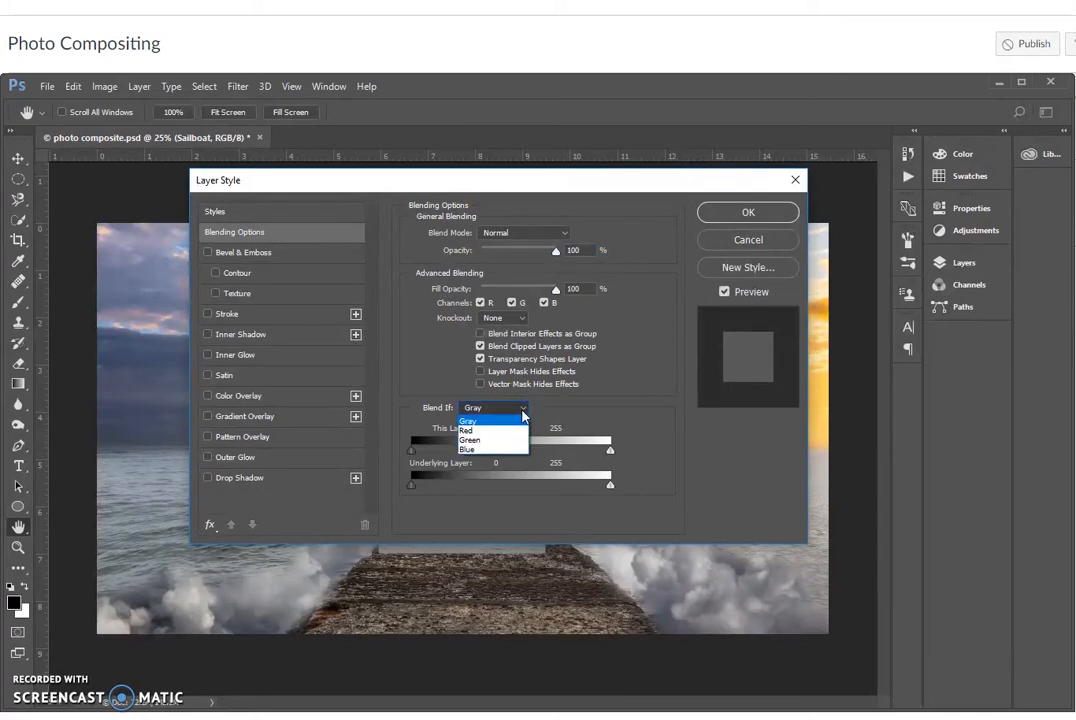
{"action": "left_click", "coordinate": [522, 412]}
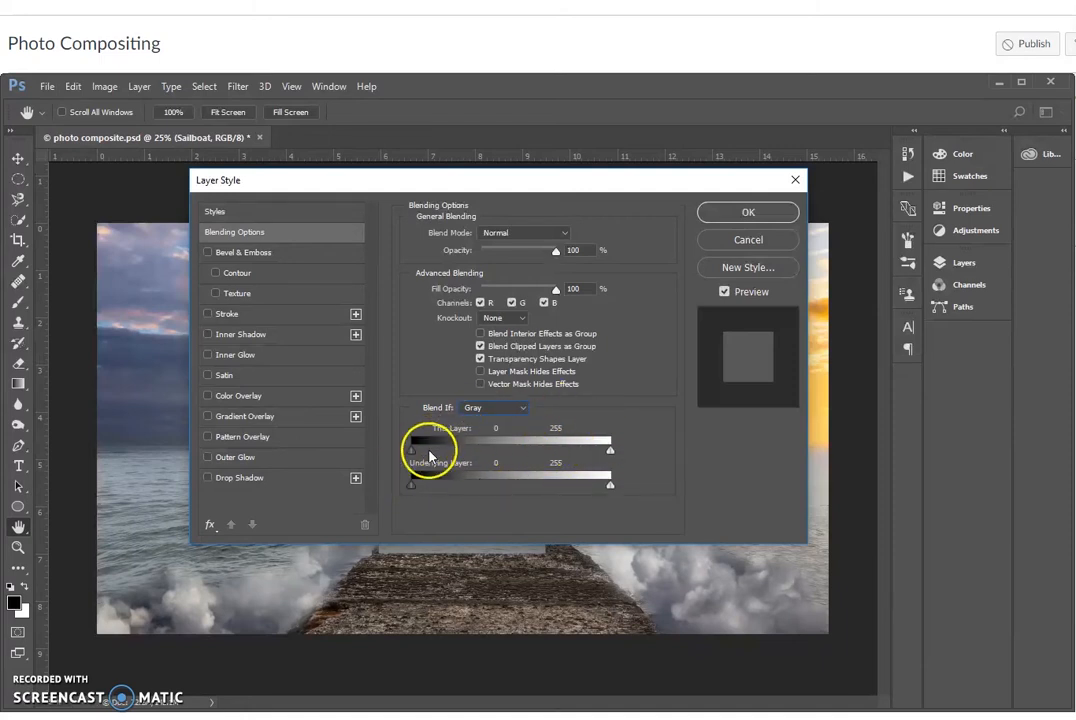
{"action": "left_click_drag", "start_coordinate": [625, 186], "coordinate": [886, 20]}
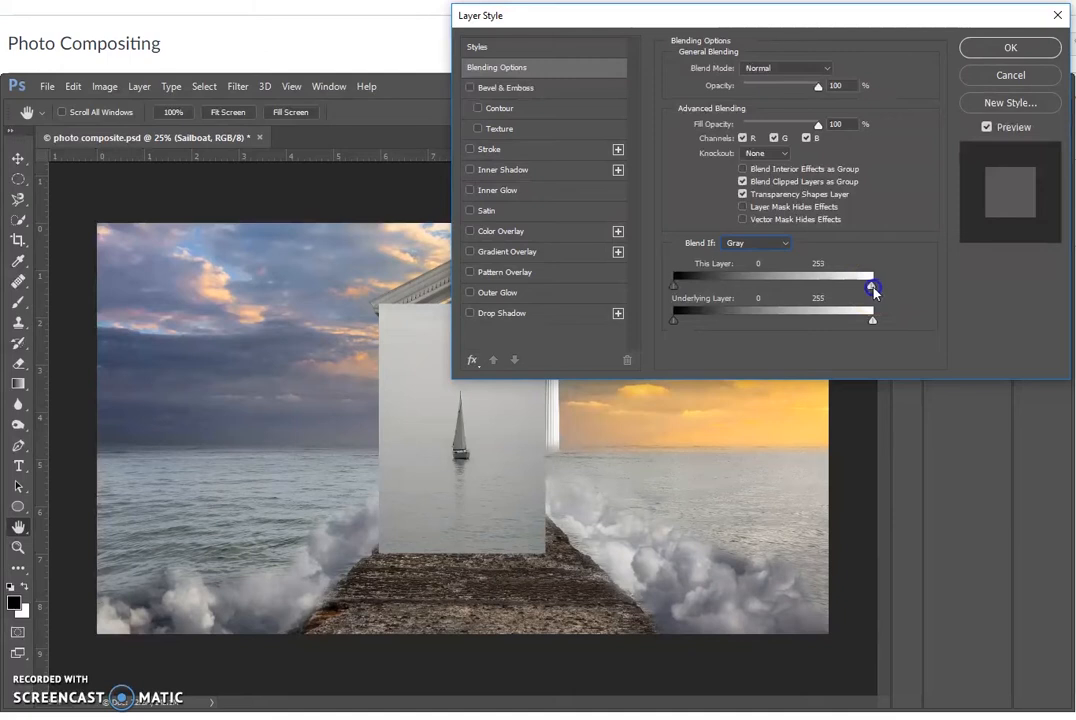
{"action": "left_click_drag", "start_coordinate": [841, 294], "coordinate": [814, 294]}
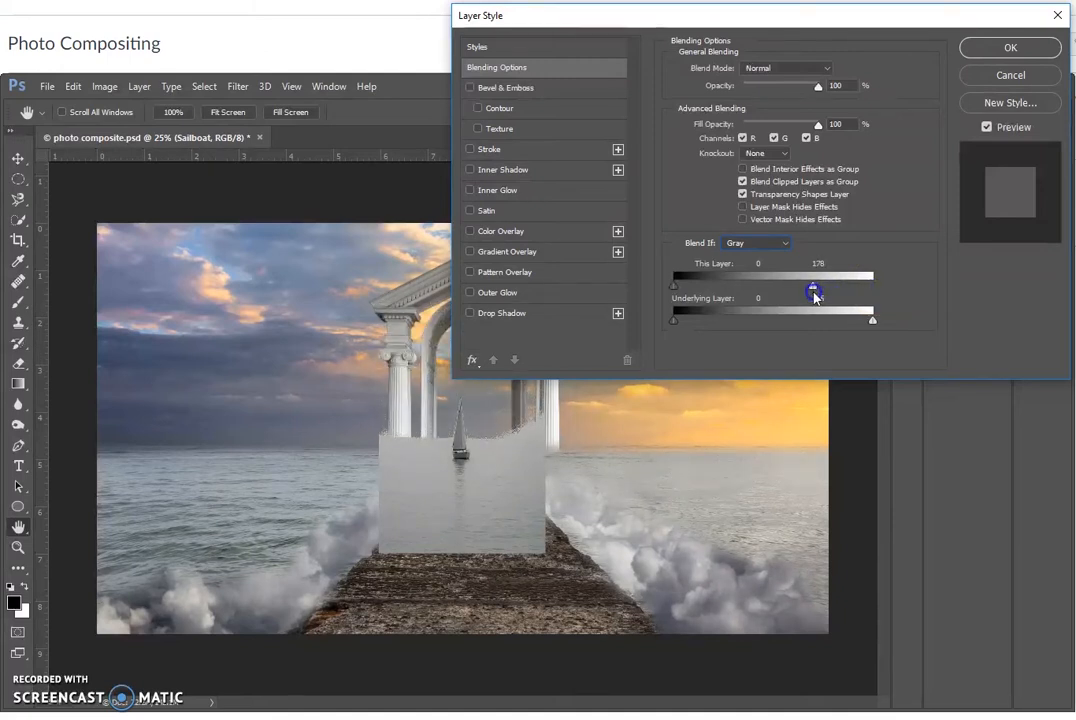
{"action": "left_click_drag", "start_coordinate": [815, 295], "coordinate": [785, 305]}
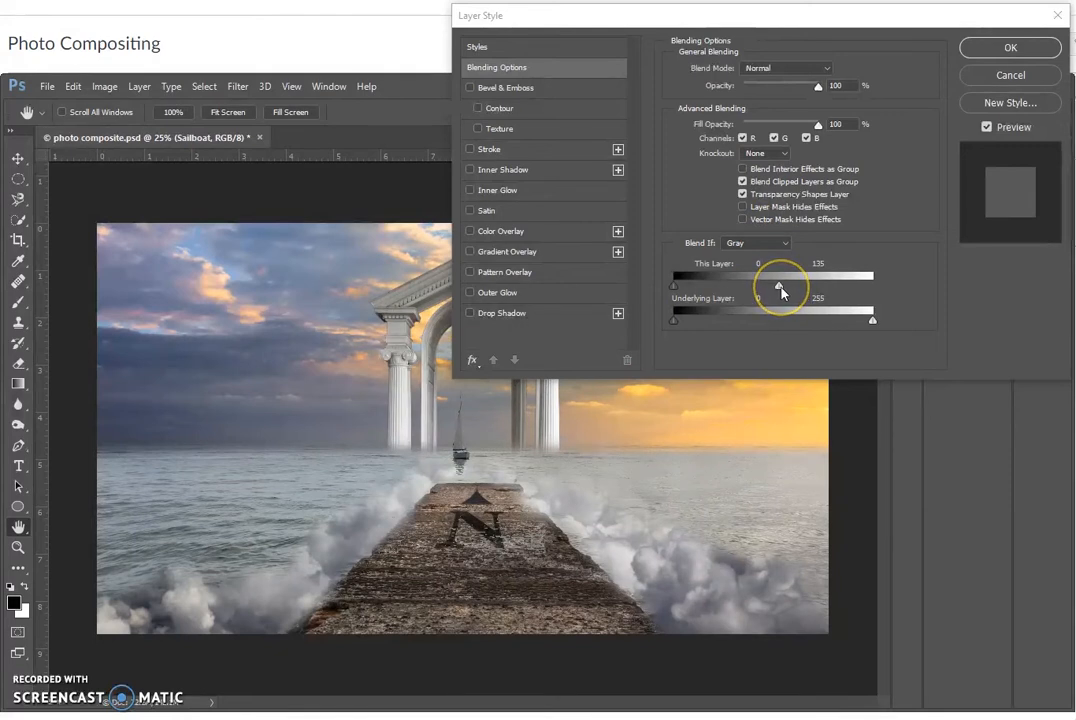
Split This Layer's white limit to 135 / 170 and apply the Sailboat layer's blending options.
{"action": "left_click_drag", "start_coordinate": [781, 291], "coordinate": [802, 290]}
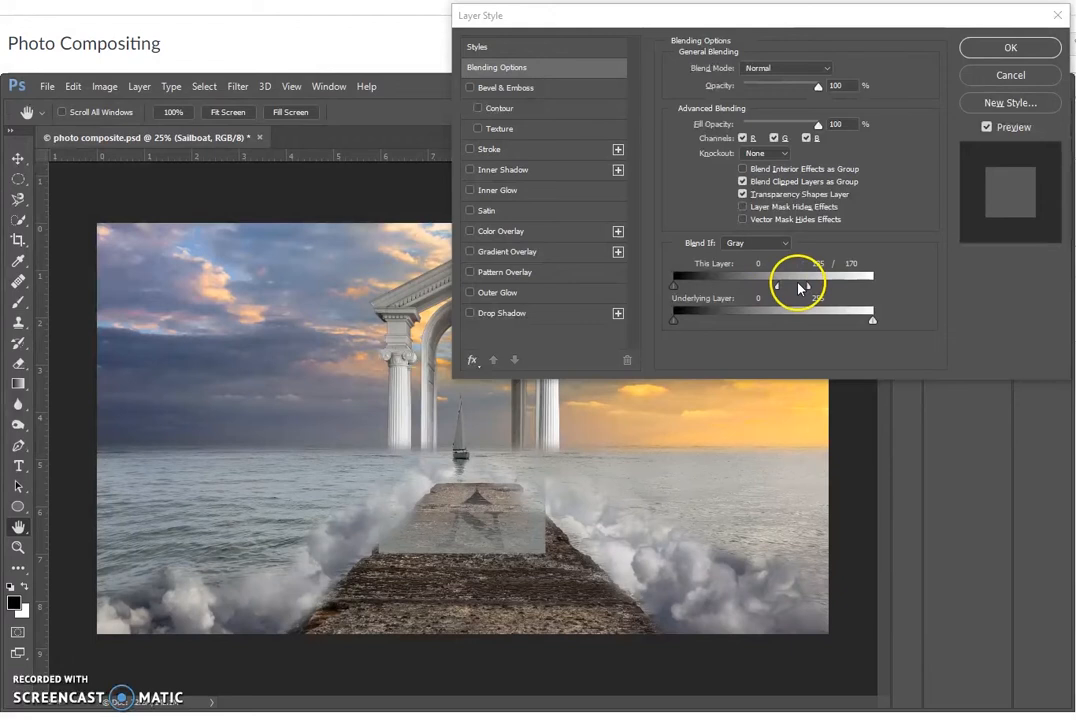
{"action": "left_click", "coordinate": [1009, 47]}
{"action": "key", "text": "b"}
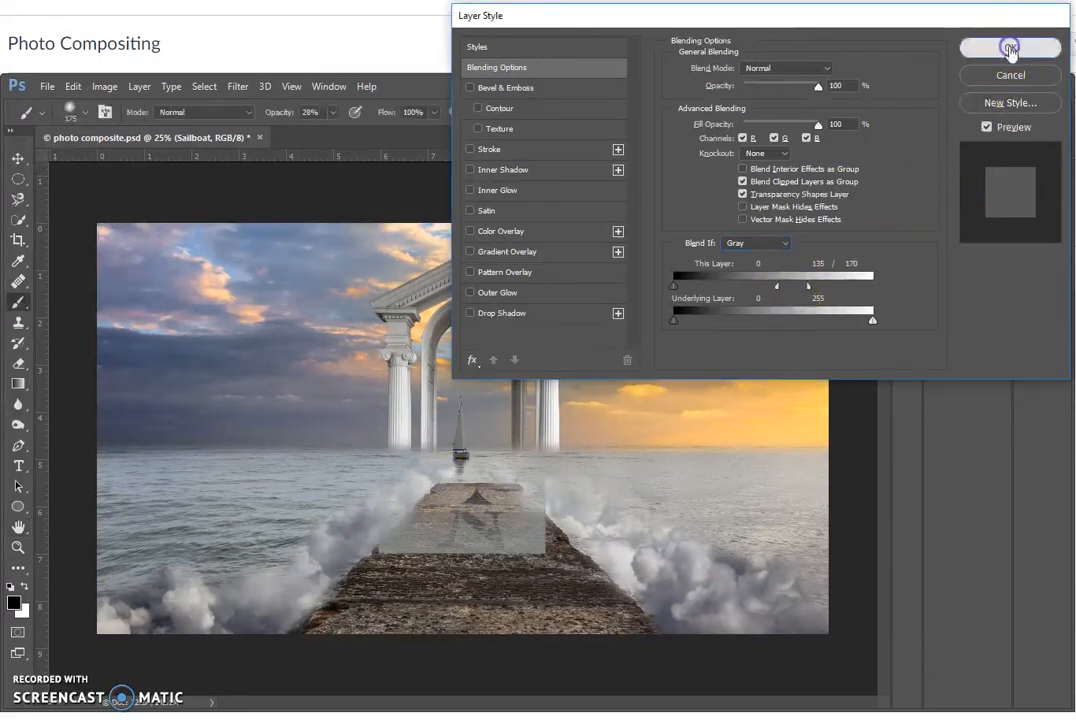
Add a layer mask to the Sailboat layer and set the brush opacity to 100%.
{"action": "scroll", "coordinate": [470, 479], "scroll_direction": "up", "scroll_amount": 4}
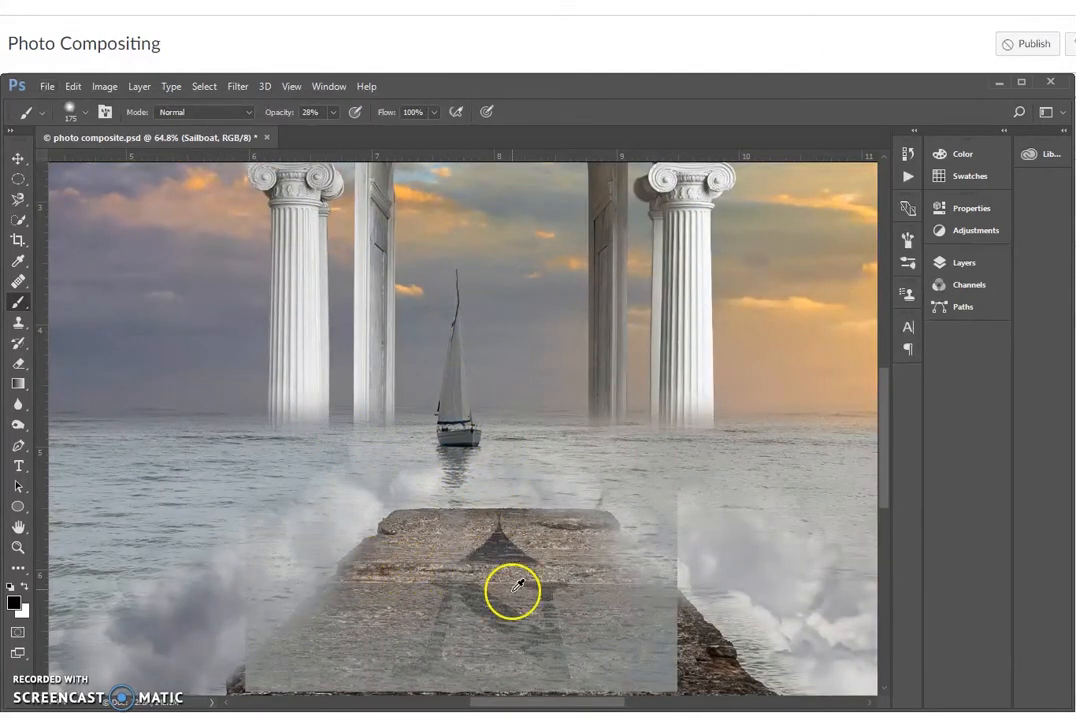
{"action": "scroll", "coordinate": [474, 598], "scroll_direction": "down", "scroll_amount": 4, "text": "alt"}
{"action": "scroll", "coordinate": [474, 598], "scroll_direction": "down", "scroll_amount": 2, "text": "alt"}
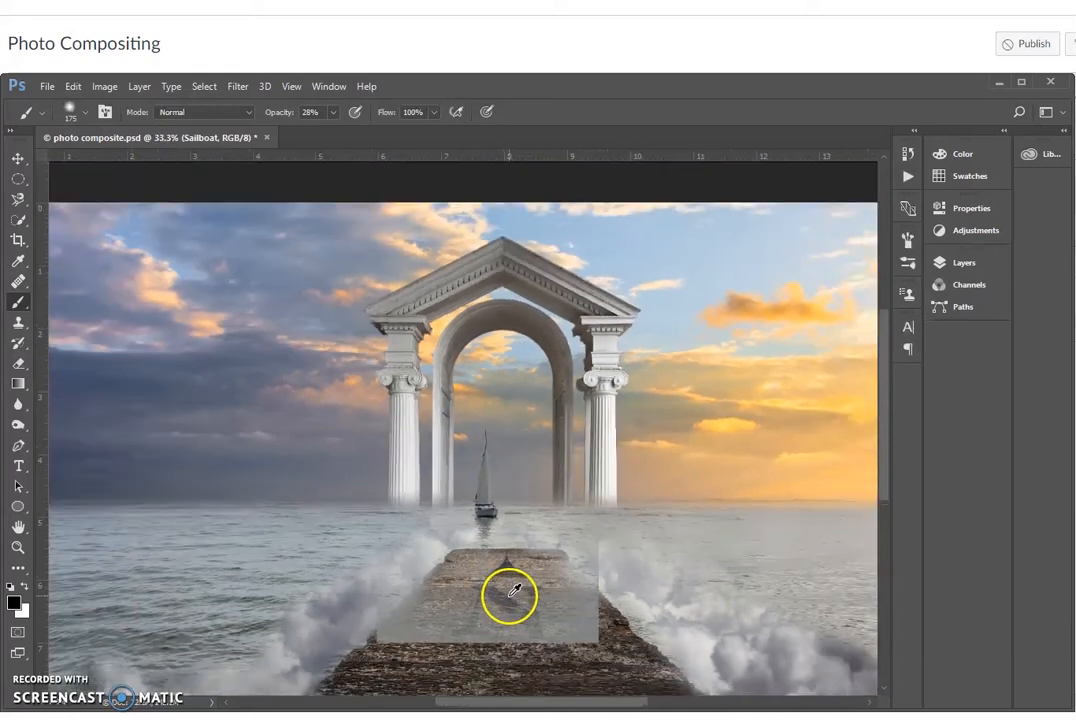
{"action": "left_click", "coordinate": [962, 262]}
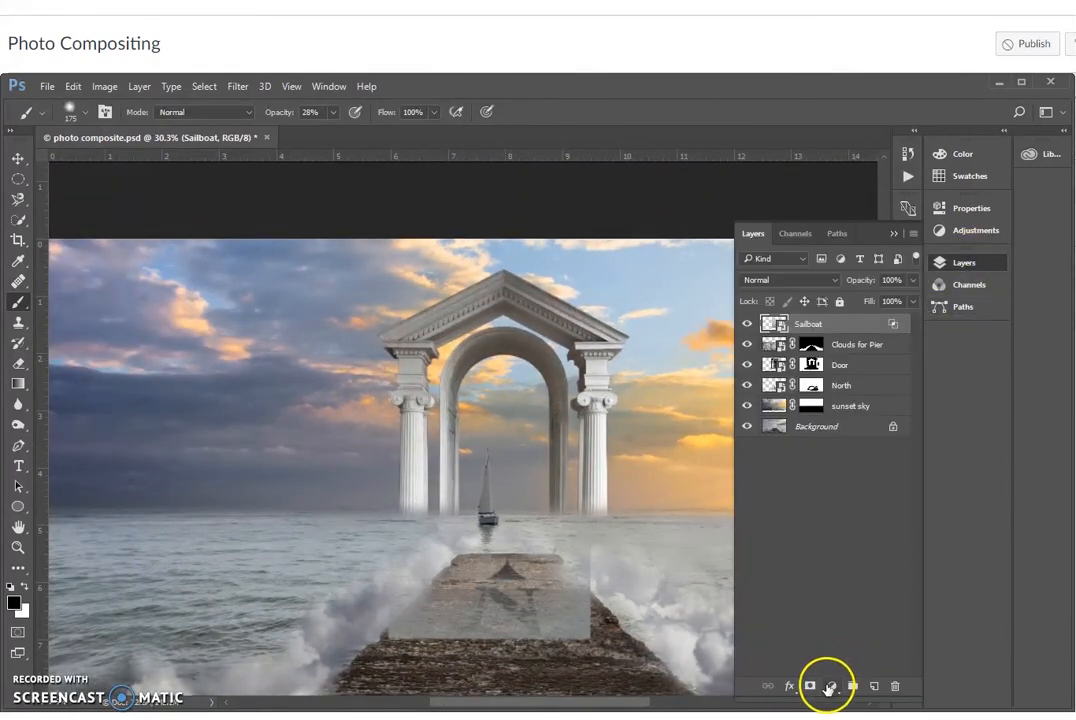
{"action": "left_click", "coordinate": [810, 686]}
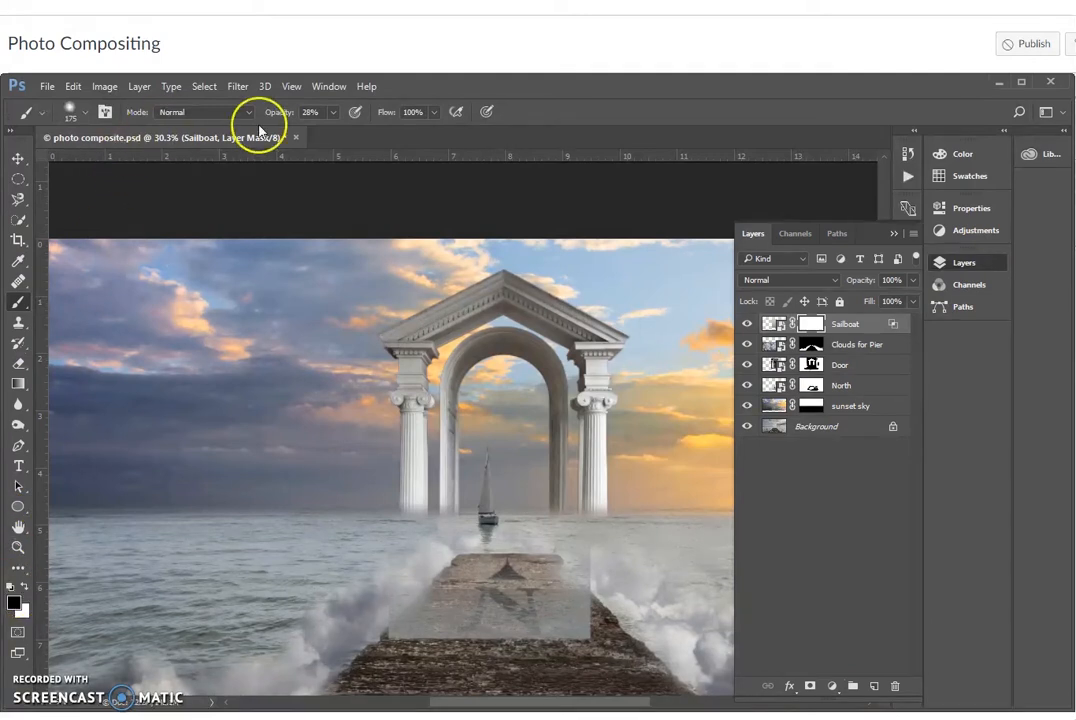
{"action": "left_click", "coordinate": [333, 112]}
{"action": "left_click", "coordinate": [639, 91]}
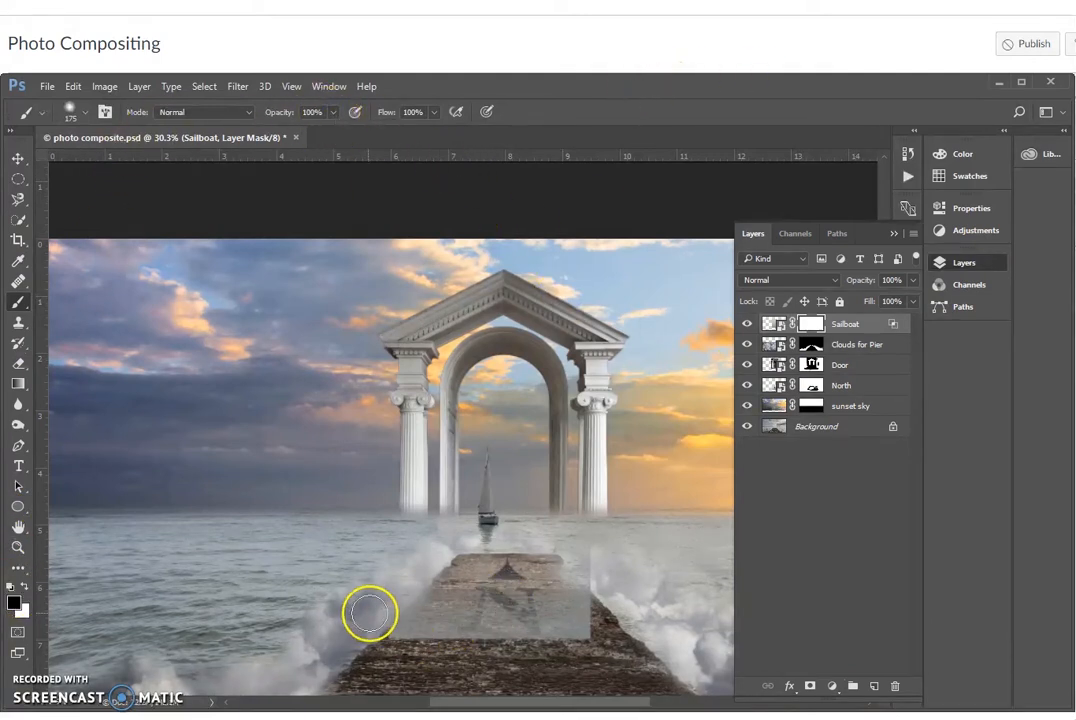
Paint black on the Sailboat mask over the pier, finishing with a 300 px brush, to remove the gray water overlay.
{"action": "mouse_move", "coordinate": [369, 613]}
{"action": "left_mouse_down"}
{"action": "mouse_move", "coordinate": [395, 634]}
{"action": "mouse_move", "coordinate": [458, 635]}
{"action": "left_mouse_up"}
{"action": "key", "text": "bracketright"}
{"action": "key", "text": "bracketright"}
{"action": "key", "text": "bracketright"}
{"action": "key", "text": "bracketright"}
{"action": "key", "text": "bracketright"}
{"action": "key", "text": "bracketright"}
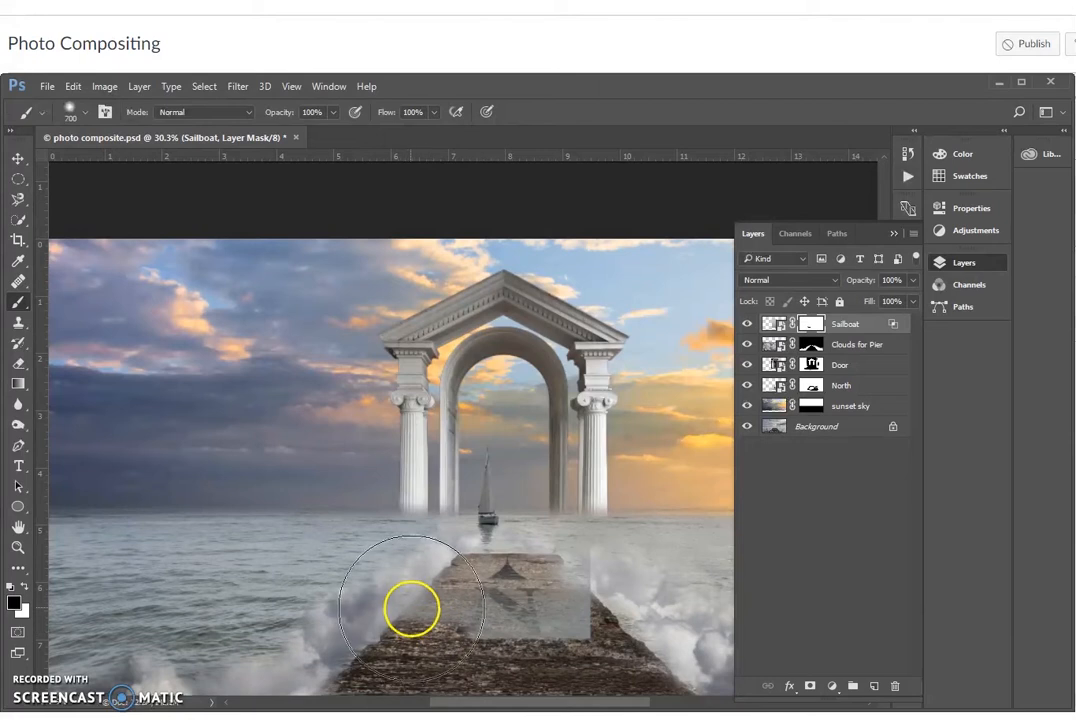
{"action": "key", "text": "bracketleft"}
{"action": "key", "text": "bracketleft"}
{"action": "key", "text": "bracketleft"}
{"action": "key", "text": "bracketleft"}
{"action": "left_click", "coordinate": [405, 553]}
{"action": "mouse_move", "coordinate": [405, 553]}
{"action": "left_mouse_down"}
{"action": "mouse_move", "coordinate": [492, 652]}
{"action": "mouse_move", "coordinate": [593, 635]}
{"action": "mouse_move", "coordinate": [593, 546]}
{"action": "mouse_move", "coordinate": [543, 594]}
{"action": "mouse_move", "coordinate": [477, 585]}
{"action": "left_mouse_up"}
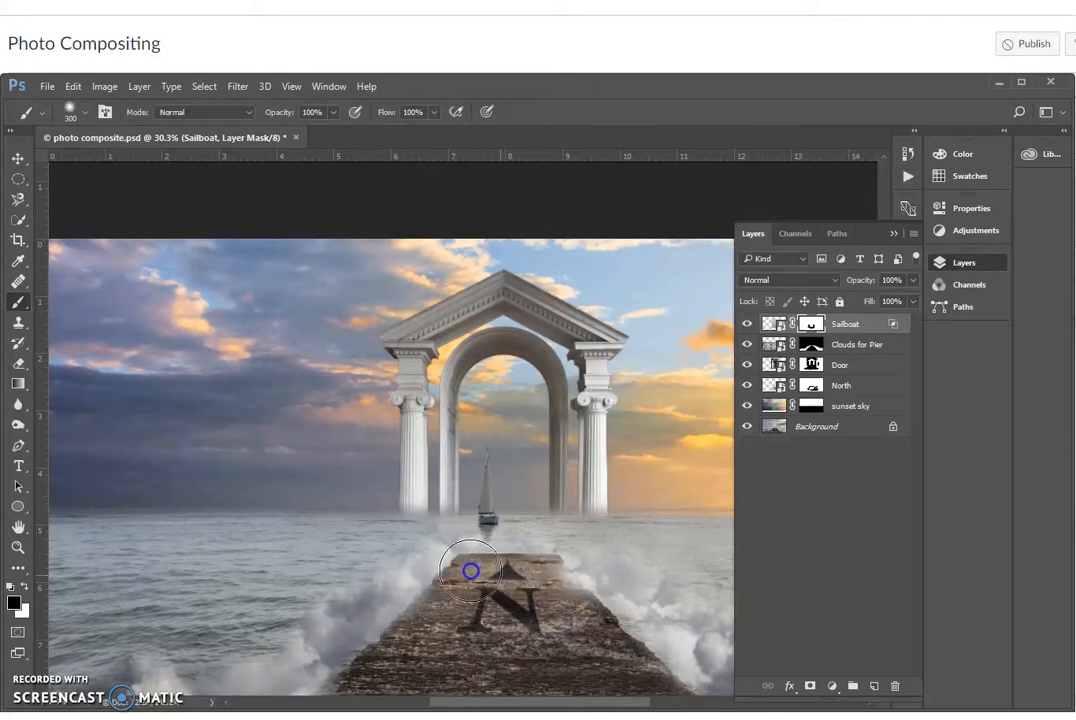
{"action": "key", "text": "ctrl+z"}
{"action": "mouse_move", "coordinate": [478, 568]}
{"action": "left_mouse_down"}
{"action": "mouse_move", "coordinate": [450, 609]}
{"action": "mouse_move", "coordinate": [580, 619]}
{"action": "mouse_move", "coordinate": [509, 596]}
{"action": "left_mouse_up"}
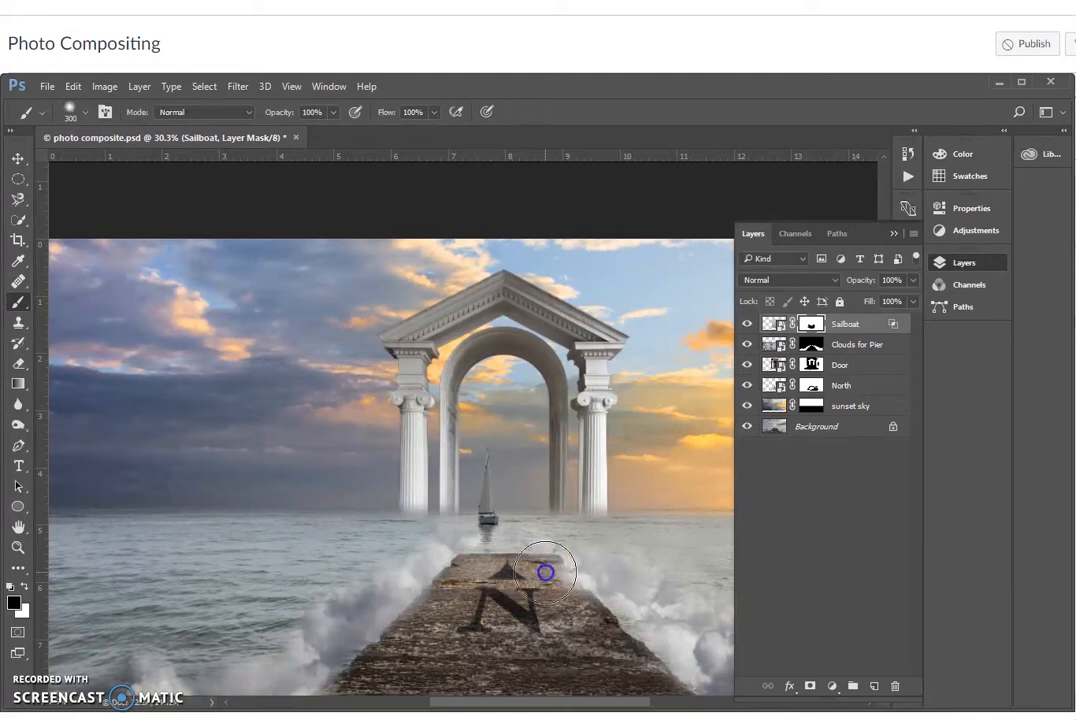
Mask out the remaining overlay around the sailboat and shift the boat slightly right to centre it inside the arch.
{"action": "left_click", "coordinate": [390, 527]}
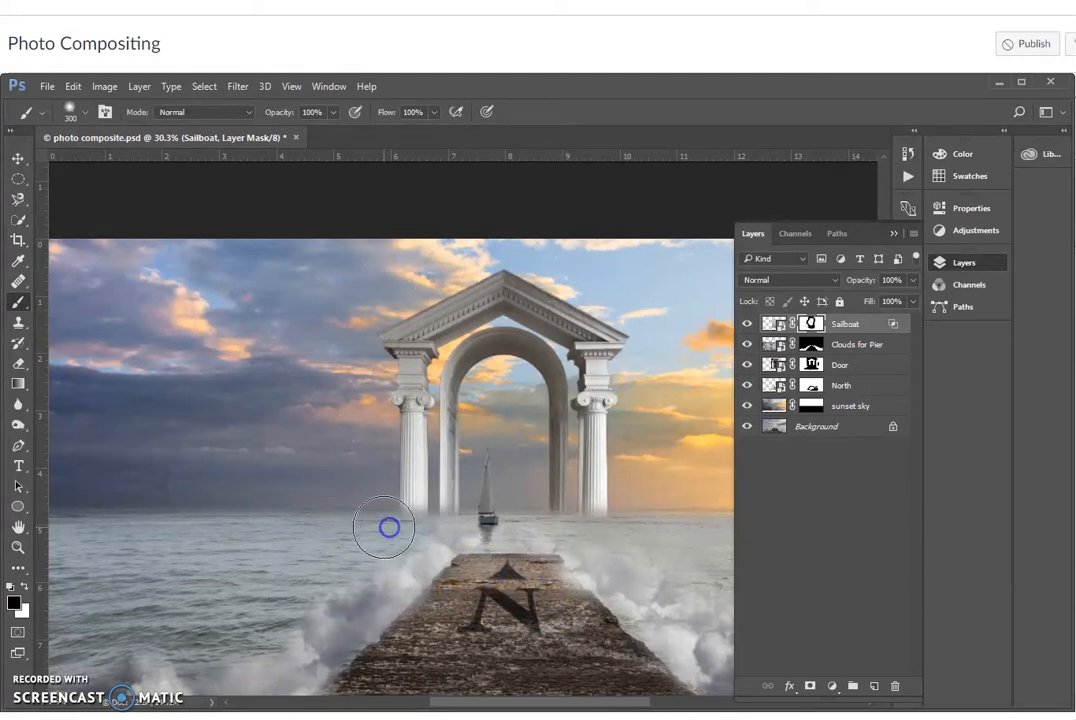
{"action": "key", "text": "bracketleft"}
{"action": "key", "text": "bracketleft"}
{"action": "key", "text": "bracketleft"}
{"action": "key", "text": "bracketleft"}
{"action": "key", "text": "bracketleft"}
{"action": "key", "text": "bracketleft"}
{"action": "key", "text": "bracketleft"}
{"action": "left_click", "coordinate": [512, 562]}
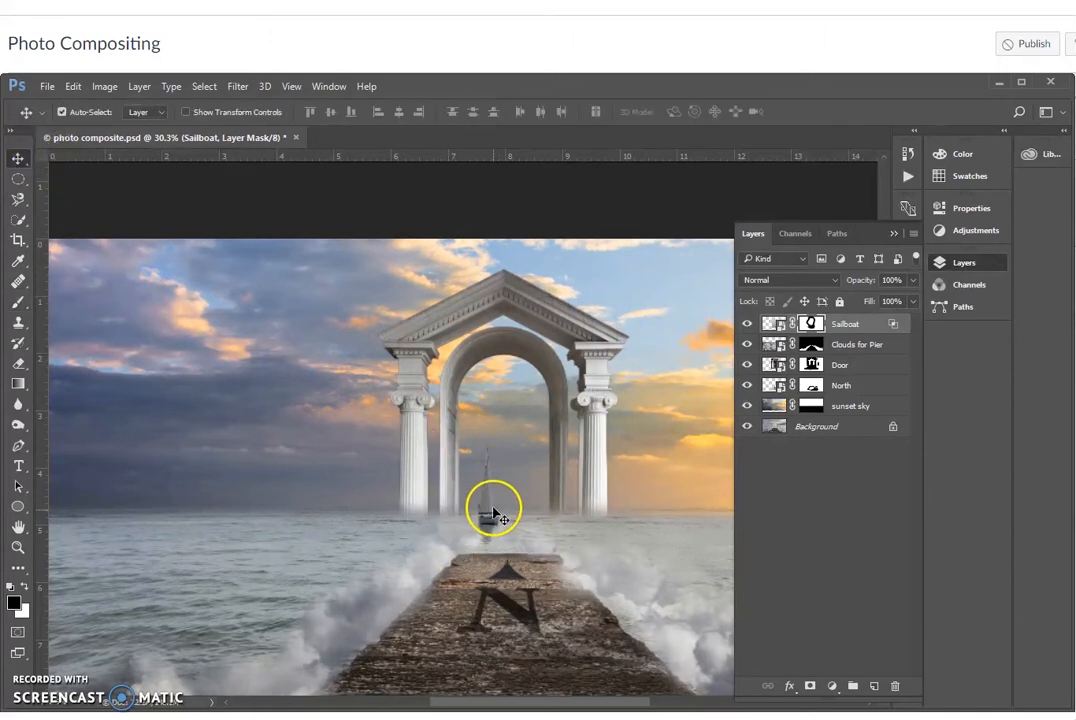
{"action": "left_click_drag", "start_coordinate": [496, 516], "coordinate": [509, 514]}
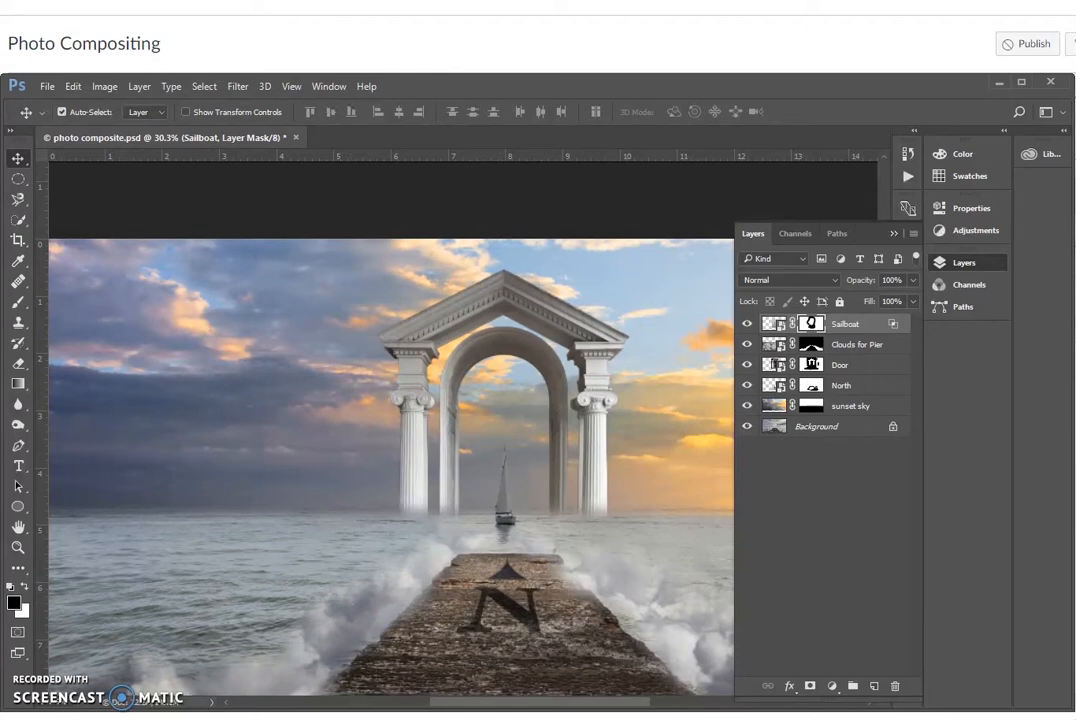
Place the Clouds for Sky image as an embedded layer, raise it until its lower edge meets the horizon, and commit it.
{"action": "left_click", "coordinate": [47, 86]}
{"action": "left_click", "coordinate": [174, 381]}
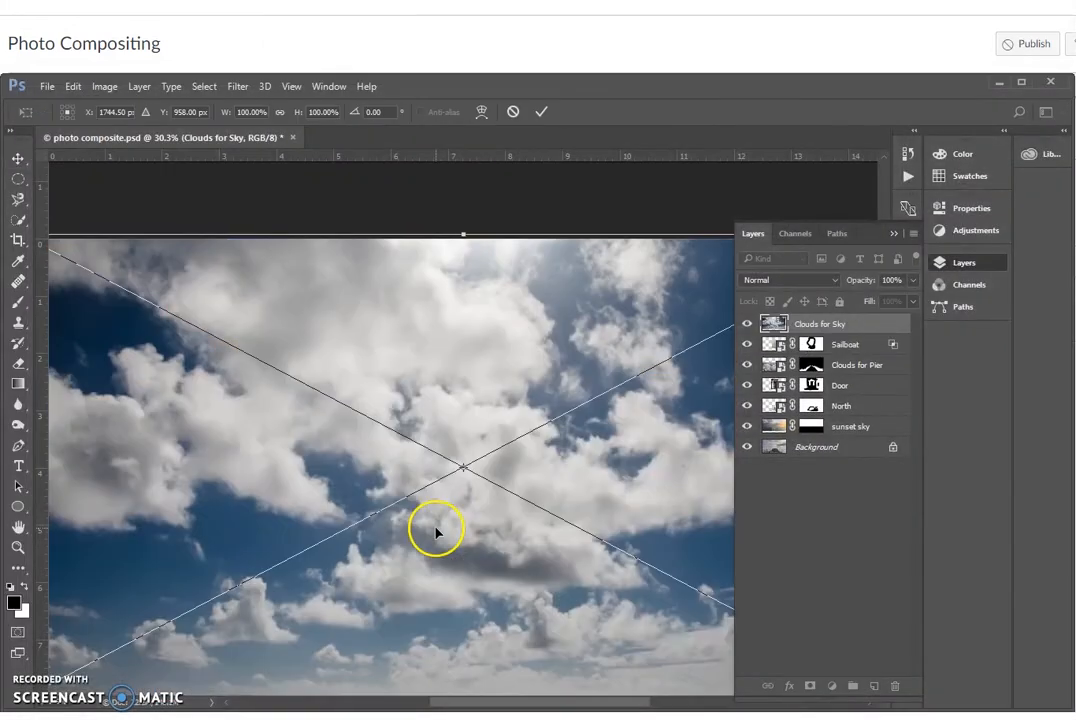
{"action": "left_click_drag", "start_coordinate": [473, 545], "coordinate": [484, 366]}
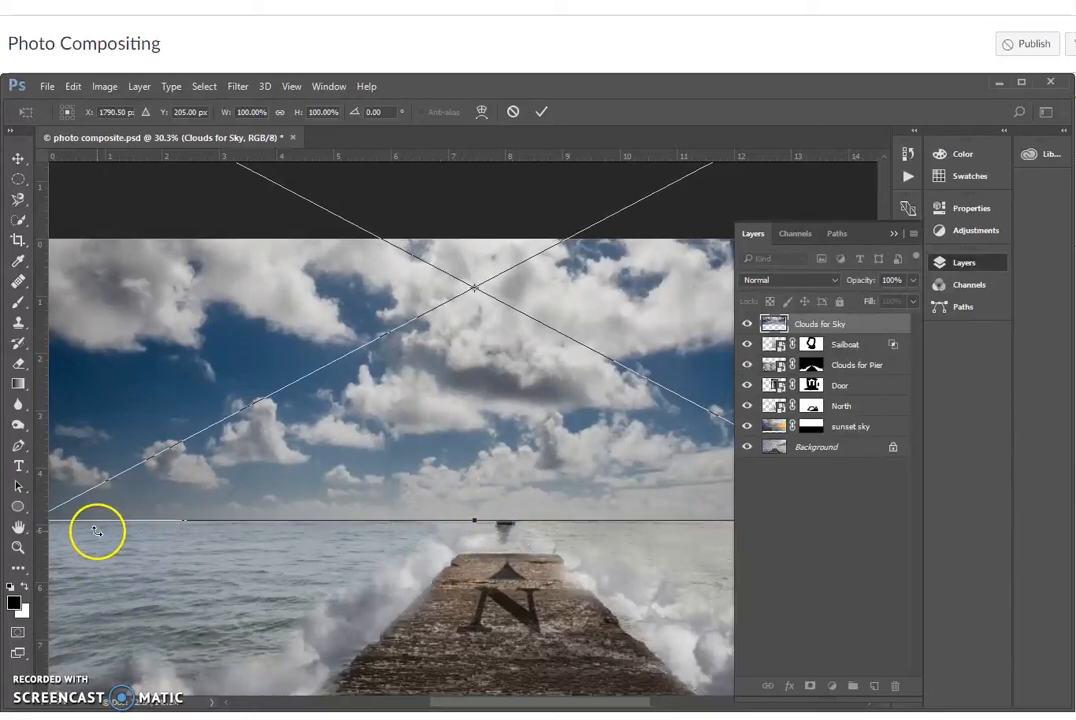
{"action": "double_click", "coordinate": [687, 513]}
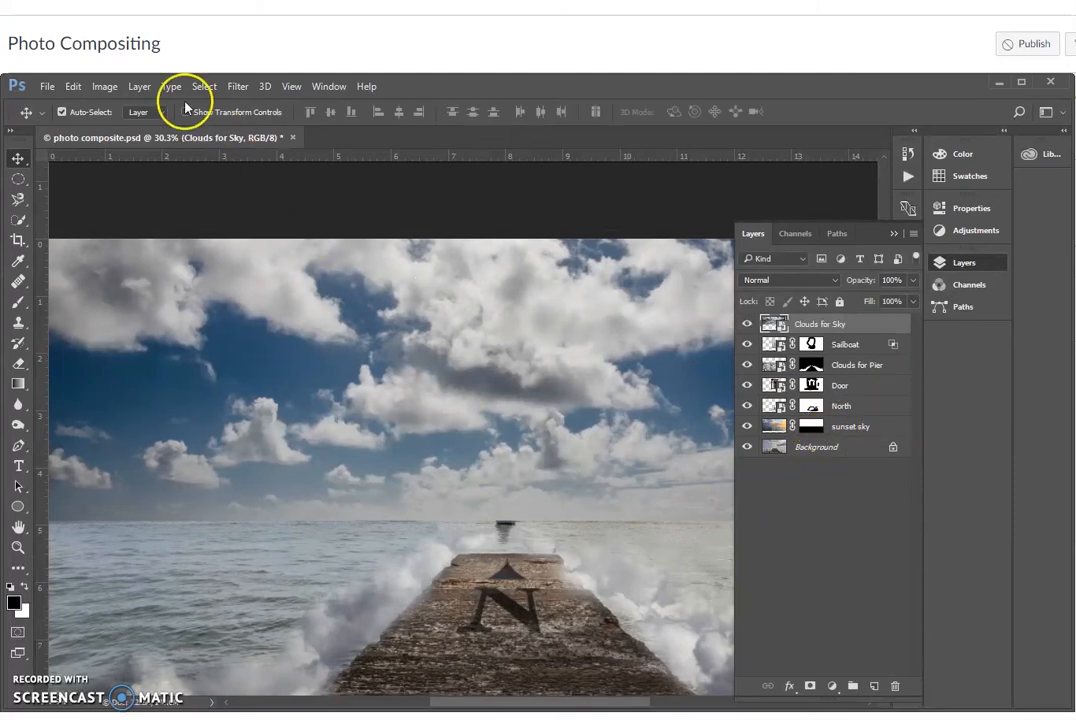
In the Clouds for Sky layer's blending options, split the Blend If Gray black limit for This Layer to 113 / 195 and apply.
{"action": "left_click", "coordinate": [139, 87]}
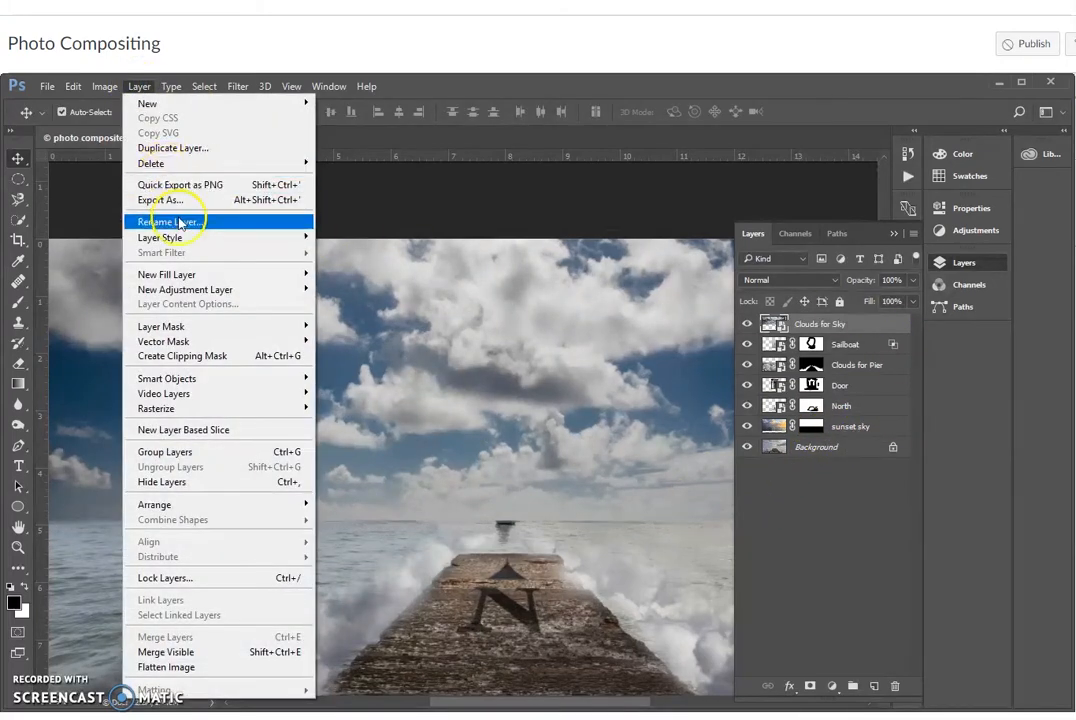
{"action": "mouse_move", "coordinate": [247, 240]}
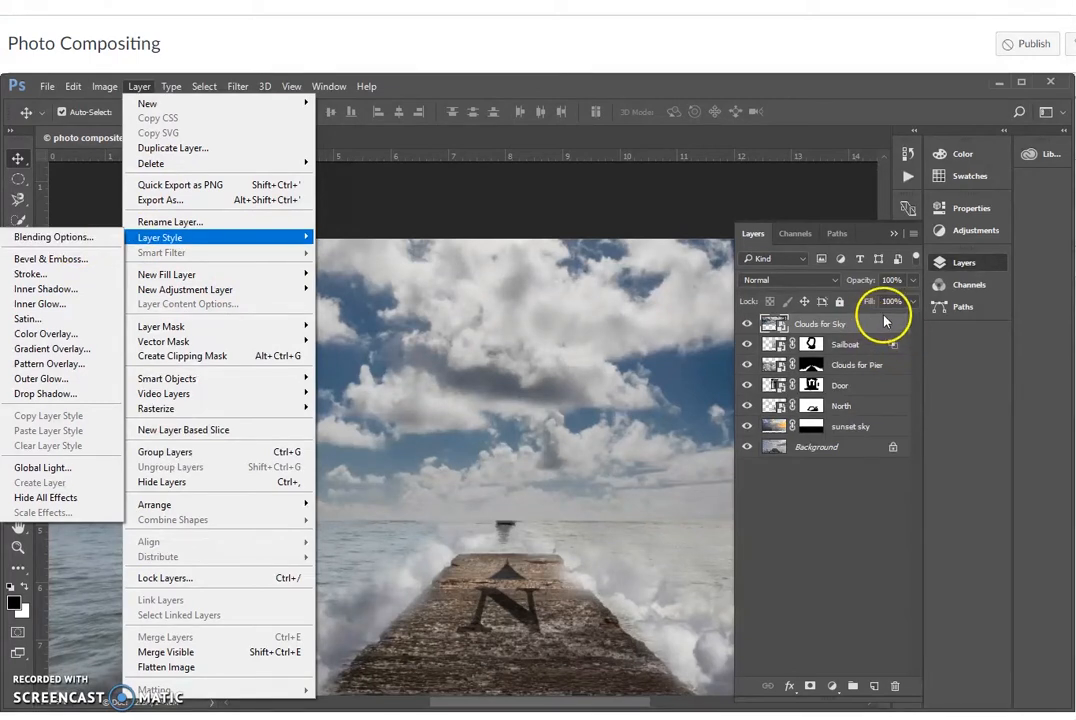
{"action": "left_click", "coordinate": [869, 326]}
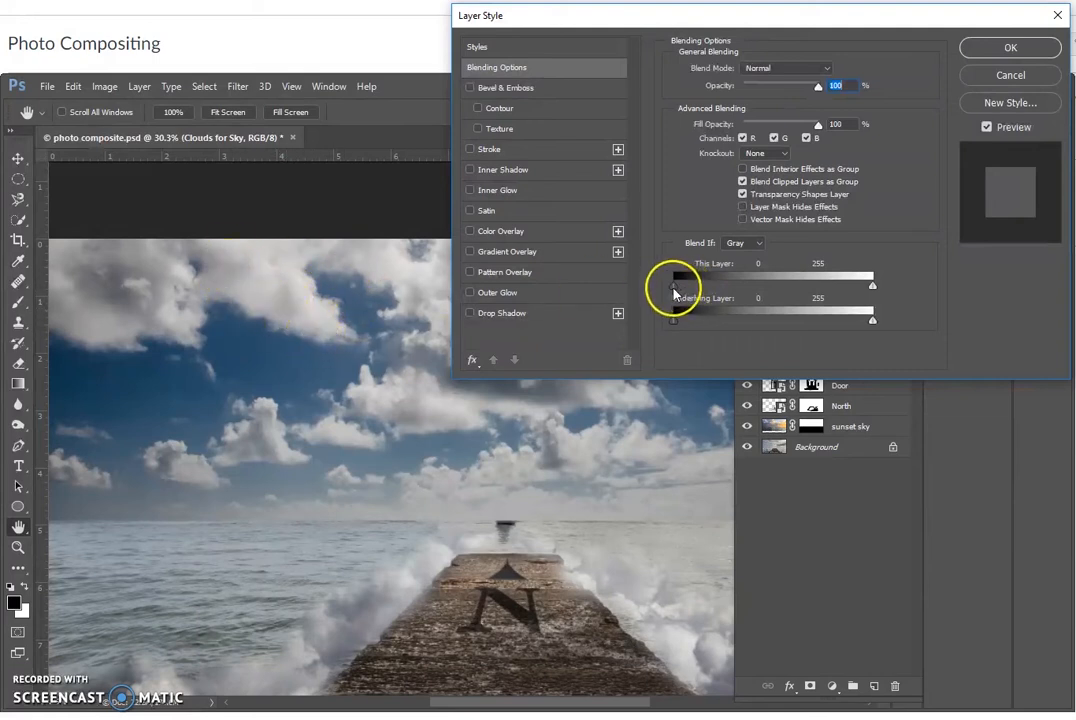
{"action": "left_click_drag", "start_coordinate": [673, 288], "coordinate": [763, 296]}
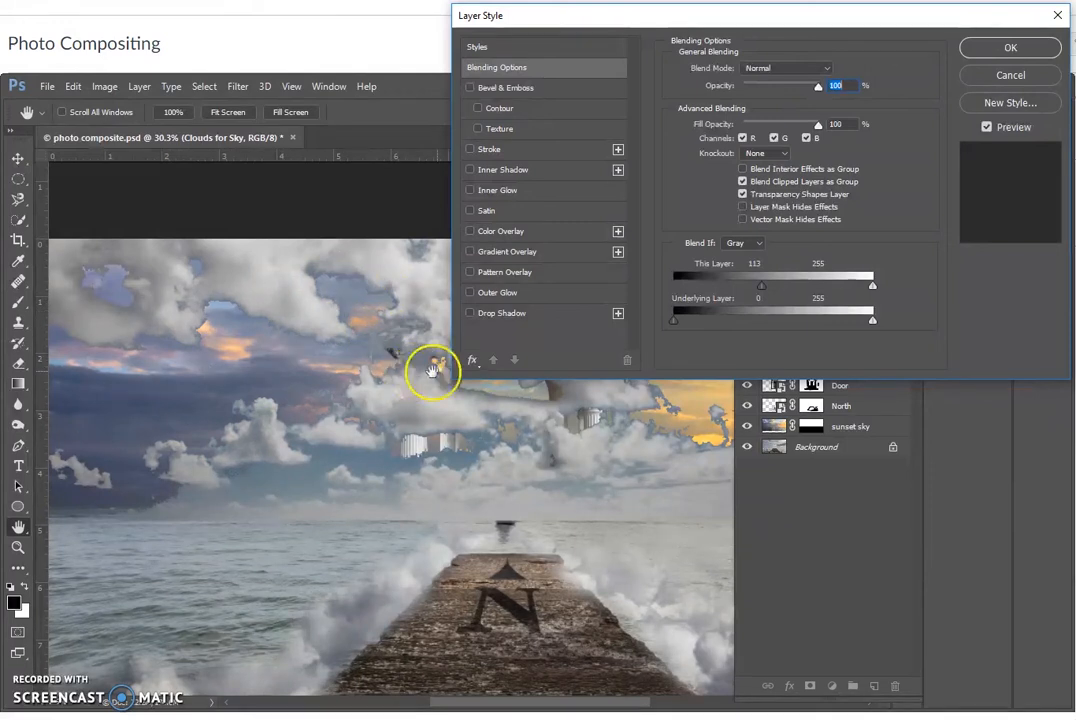
{"action": "key", "text": "alt"}
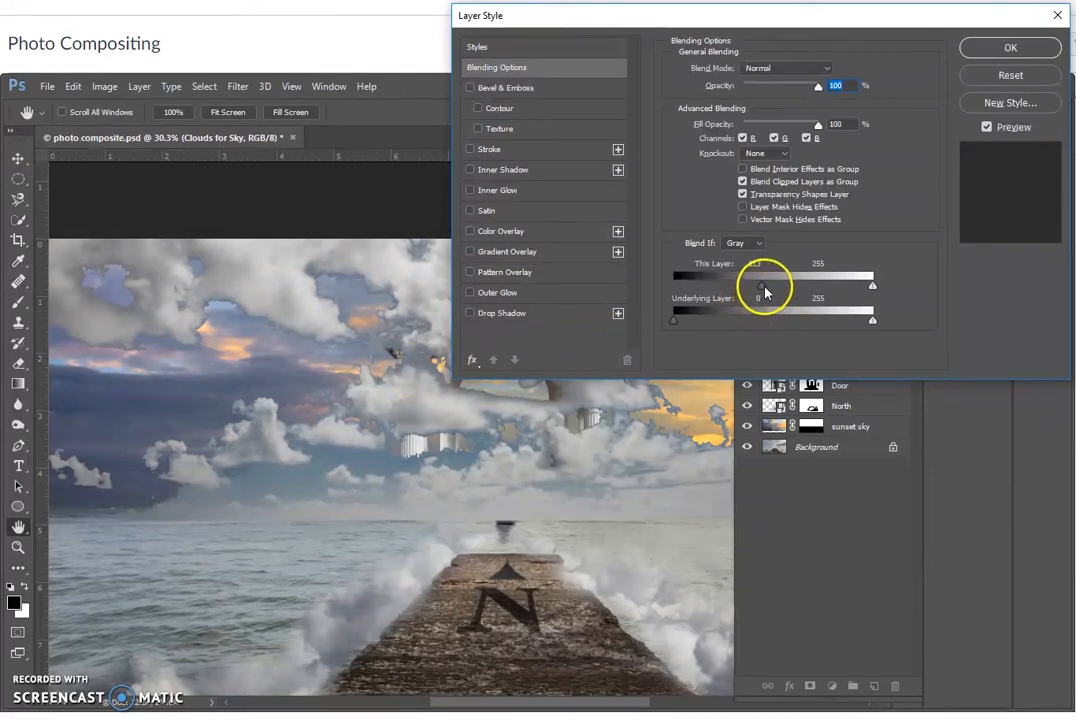
{"action": "left_click_drag", "start_coordinate": [763, 290], "coordinate": [808, 295]}
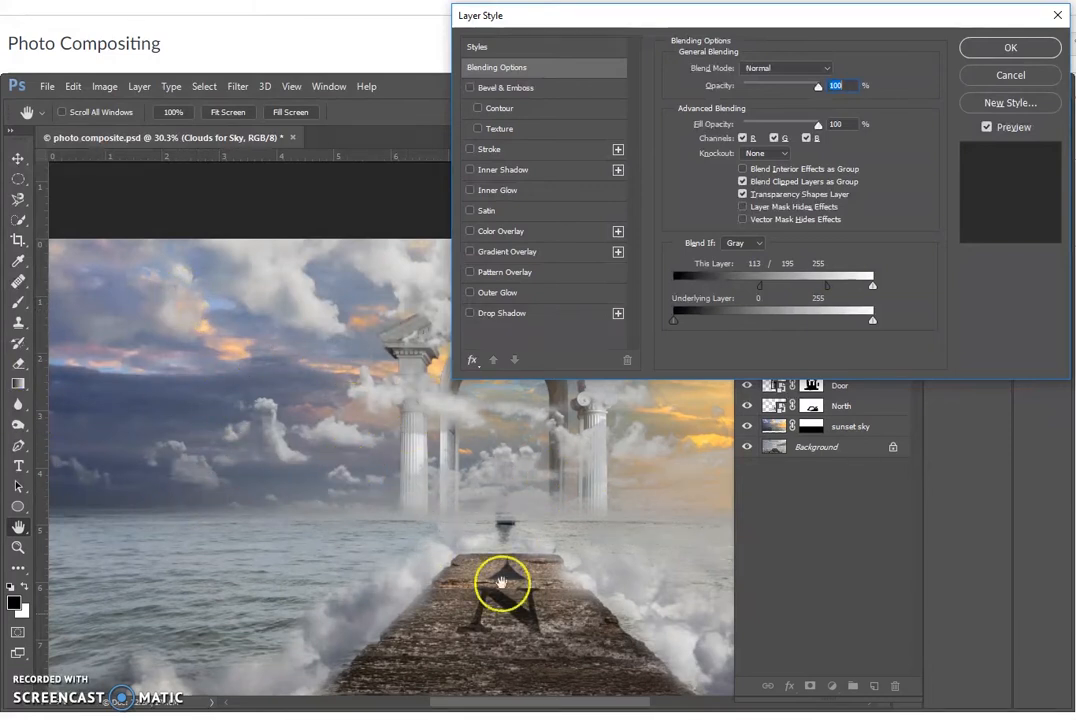
{"action": "left_click", "coordinate": [1007, 45]}
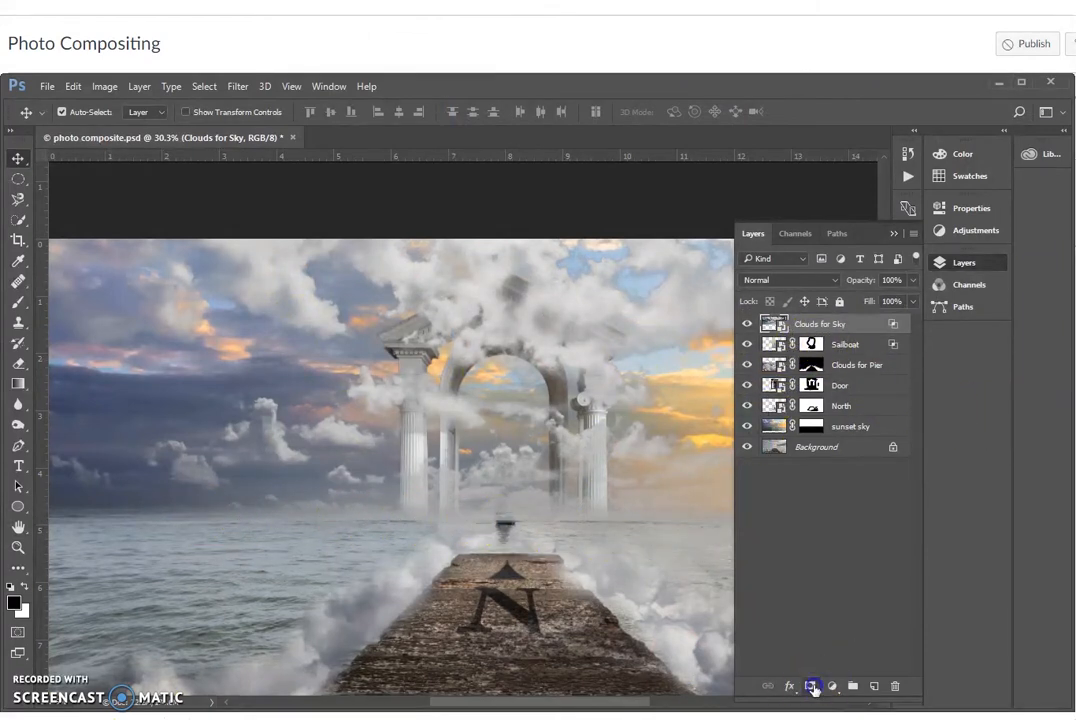
Add a mask to the Clouds for Sky layer and paint black along the horizon with a 250 px brush at 100% opacity.
{"action": "left_click", "coordinate": [813, 688]}
{"action": "left_click", "coordinate": [18, 301]}
{"action": "left_click", "coordinate": [369, 516]}
{"action": "key", "text": "]"}
{"action": "key", "text": "]"}
{"action": "key", "text": "]"}
{"action": "key", "text": "]"}
{"action": "mouse_move", "coordinate": [367, 533]}
{"action": "left_mouse_down"}
{"action": "mouse_move", "coordinate": [243, 535]}
{"action": "mouse_move", "coordinate": [300, 528]}
{"action": "left_mouse_up"}
{"action": "mouse_move", "coordinate": [391, 538]}
{"action": "left_mouse_down"}
{"action": "mouse_move", "coordinate": [440, 549]}
{"action": "mouse_move", "coordinate": [427, 544]}
{"action": "mouse_move", "coordinate": [477, 543]}
{"action": "left_mouse_up"}
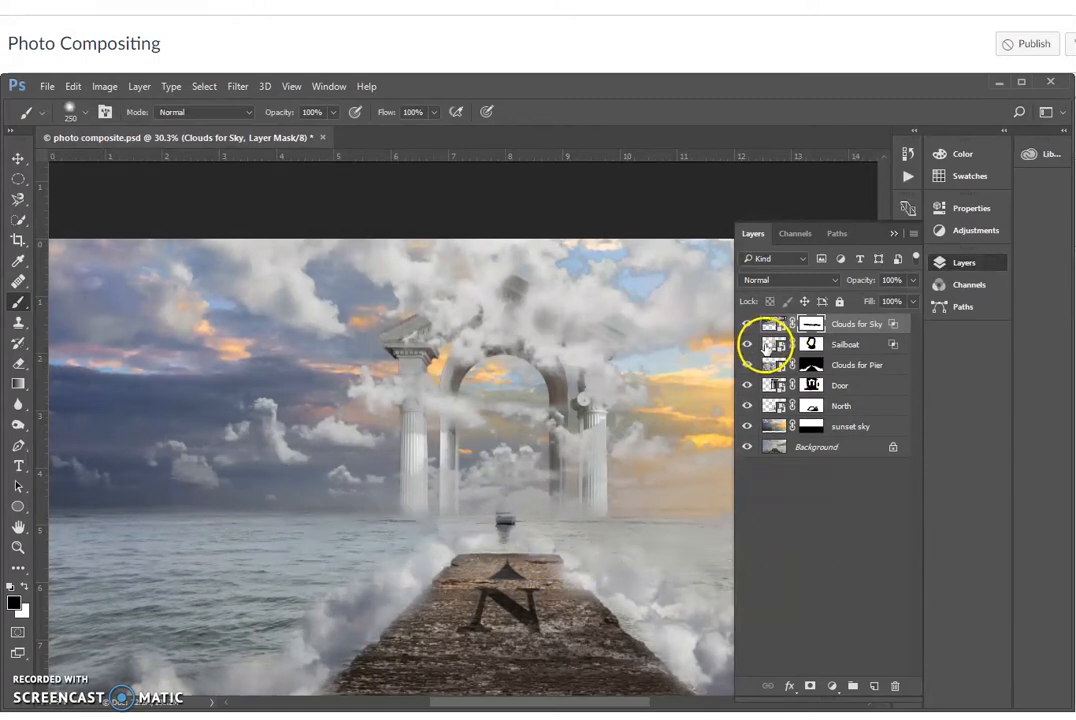
Move the Sailboat layer above the Clouds for Sky layer.
{"action": "left_click_drag", "start_coordinate": [766, 346], "coordinate": [770, 325]}
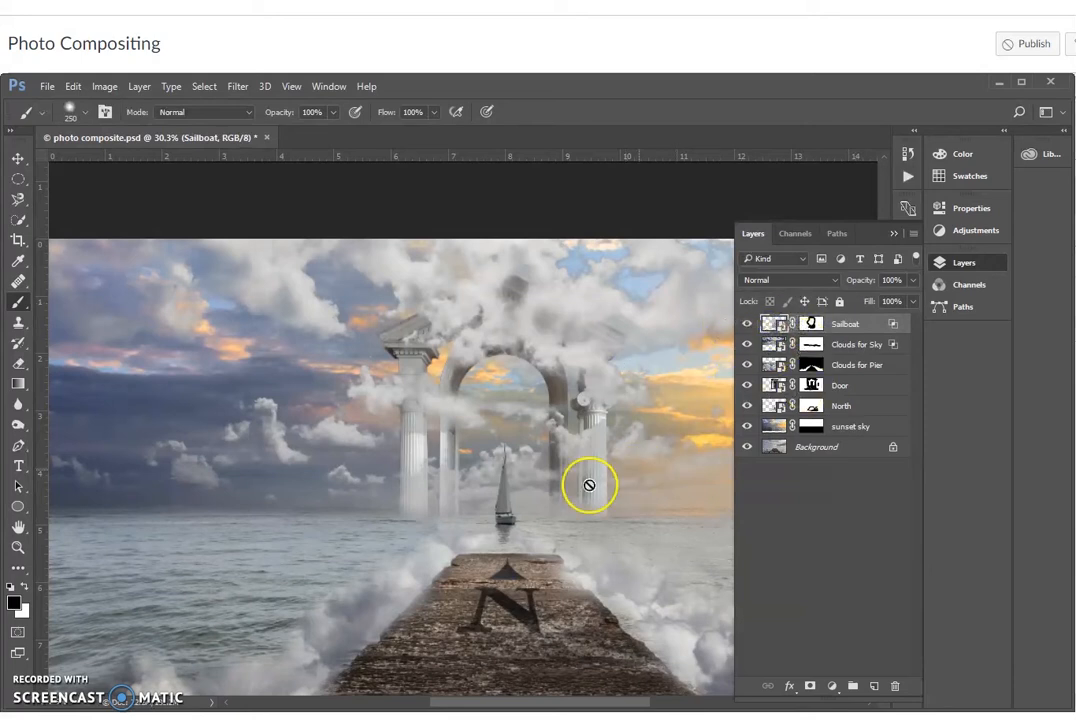
On the Clouds for Sky mask, paint black with an 80 px brush over the door's right column and the arch's right side.
{"action": "left_click", "coordinate": [813, 346]}
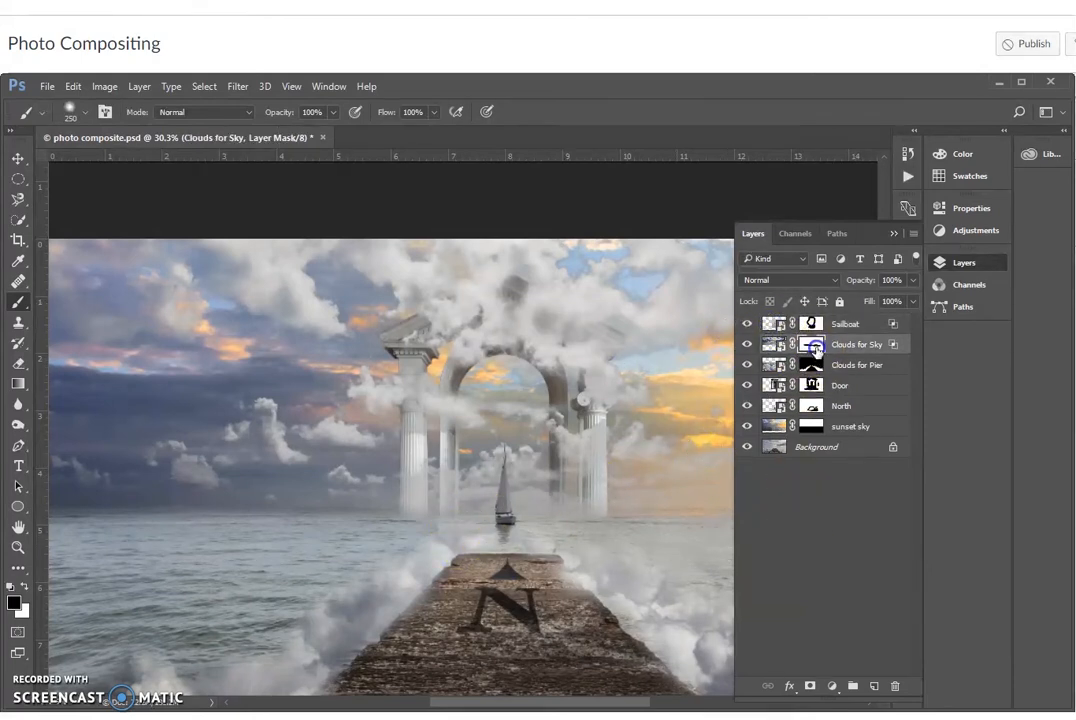
{"action": "scroll", "coordinate": [550, 517], "scroll_direction": "up", "scroll_amount": 4}
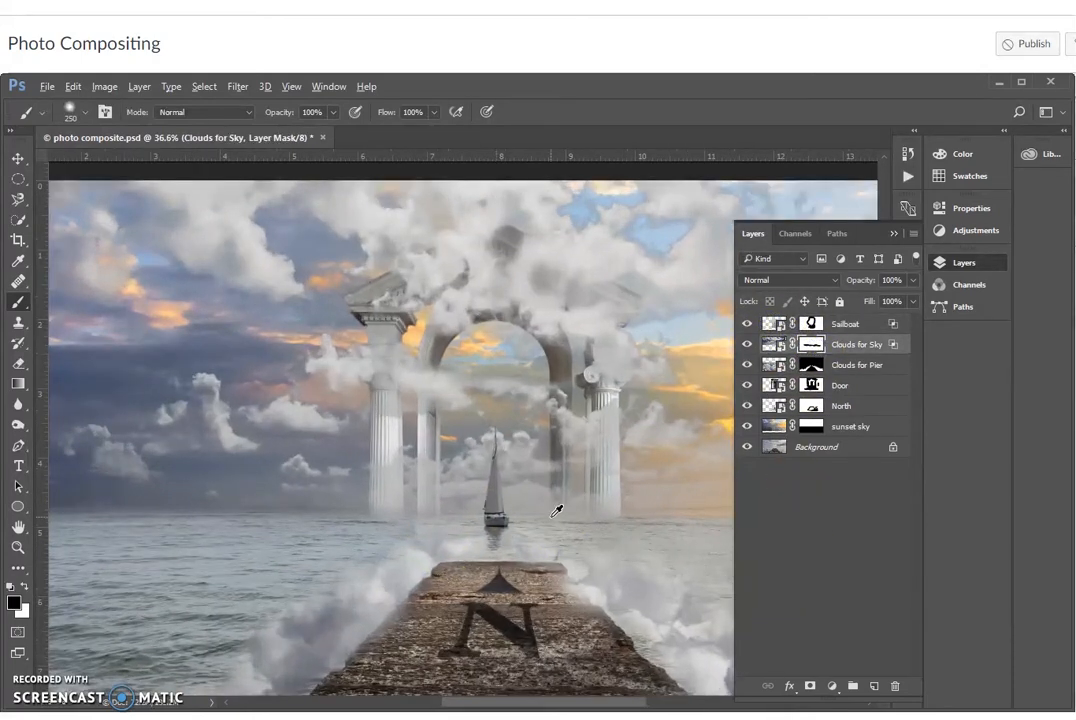
{"action": "left_click_drag", "start_coordinate": [552, 548], "coordinate": [382, 567]}
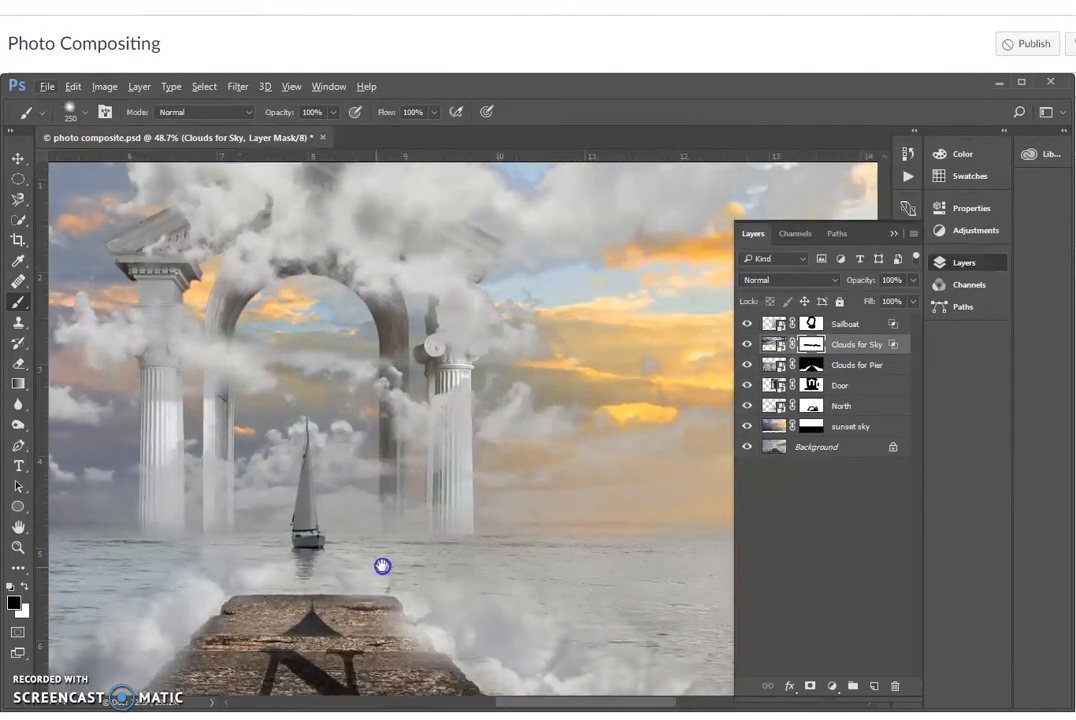
{"action": "key", "text": "bracketleft"}
{"action": "key", "text": "bracketleft"}
{"action": "key", "text": "bracketleft"}
{"action": "key", "text": "bracketleft"}
{"action": "key", "text": "bracketleft"}
{"action": "key", "text": "bracketleft"}
{"action": "mouse_move", "coordinate": [455, 393]}
{"action": "left_mouse_down"}
{"action": "mouse_move", "coordinate": [449, 377]}
{"action": "mouse_move", "coordinate": [449, 516]}
{"action": "left_mouse_up"}
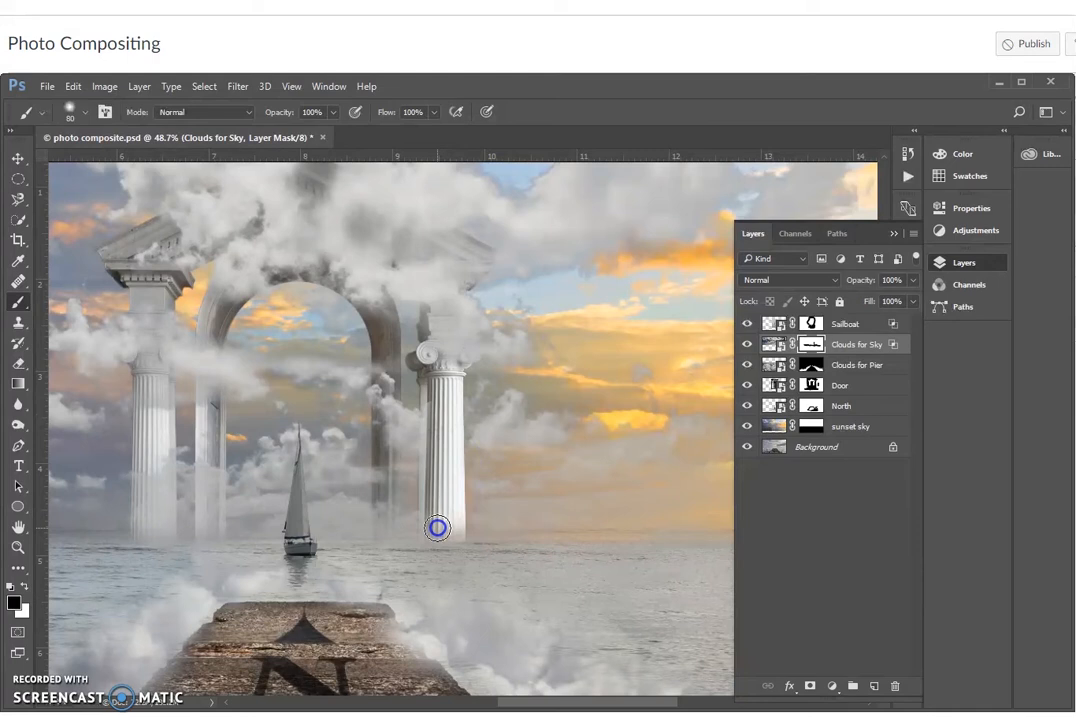
{"action": "mouse_move", "coordinate": [414, 541]}
{"action": "left_mouse_down"}
{"action": "mouse_move", "coordinate": [394, 473]}
{"action": "mouse_move", "coordinate": [387, 367]}
{"action": "left_mouse_up"}
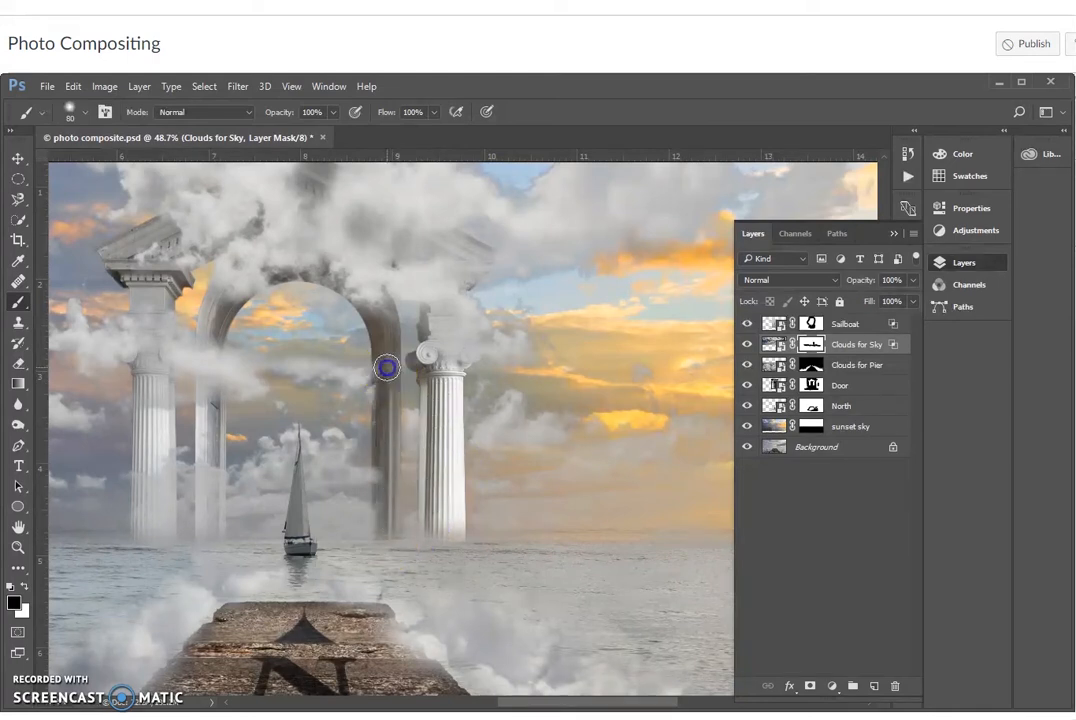
Paint black on the Clouds for Sky mask over the door's left column and the arch's left side down to the horizon.
{"action": "left_click_drag", "start_coordinate": [135, 265], "coordinate": [161, 525]}
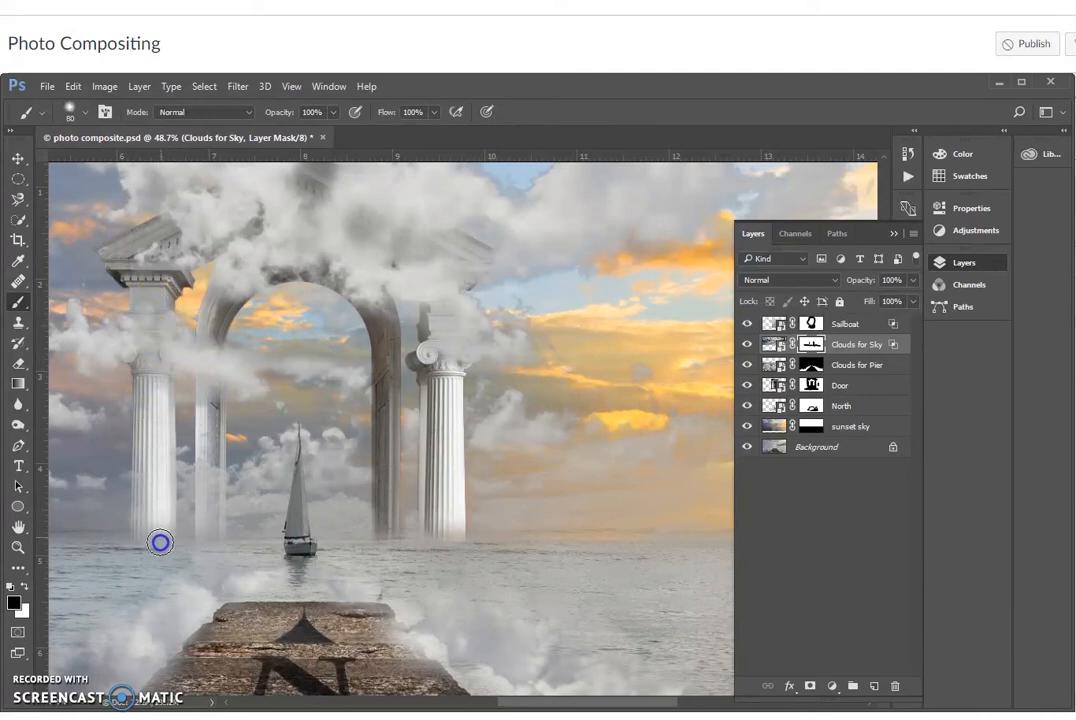
{"action": "left_click_drag", "start_coordinate": [164, 433], "coordinate": [162, 515]}
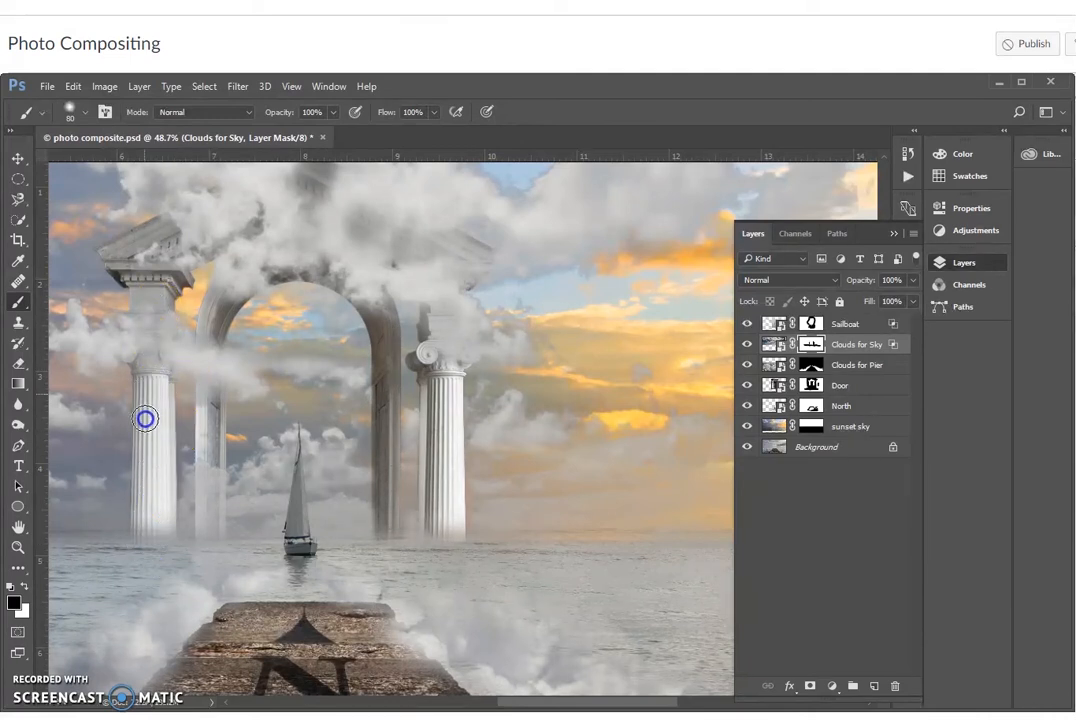
{"action": "left_click_drag", "start_coordinate": [145, 379], "coordinate": [151, 499]}
{"action": "mouse_move", "coordinate": [222, 462]}
{"action": "left_mouse_down"}
{"action": "mouse_move", "coordinate": [214, 542]}
{"action": "mouse_move", "coordinate": [209, 482]}
{"action": "mouse_move", "coordinate": [198, 545]}
{"action": "mouse_move", "coordinate": [197, 445]}
{"action": "left_mouse_up"}
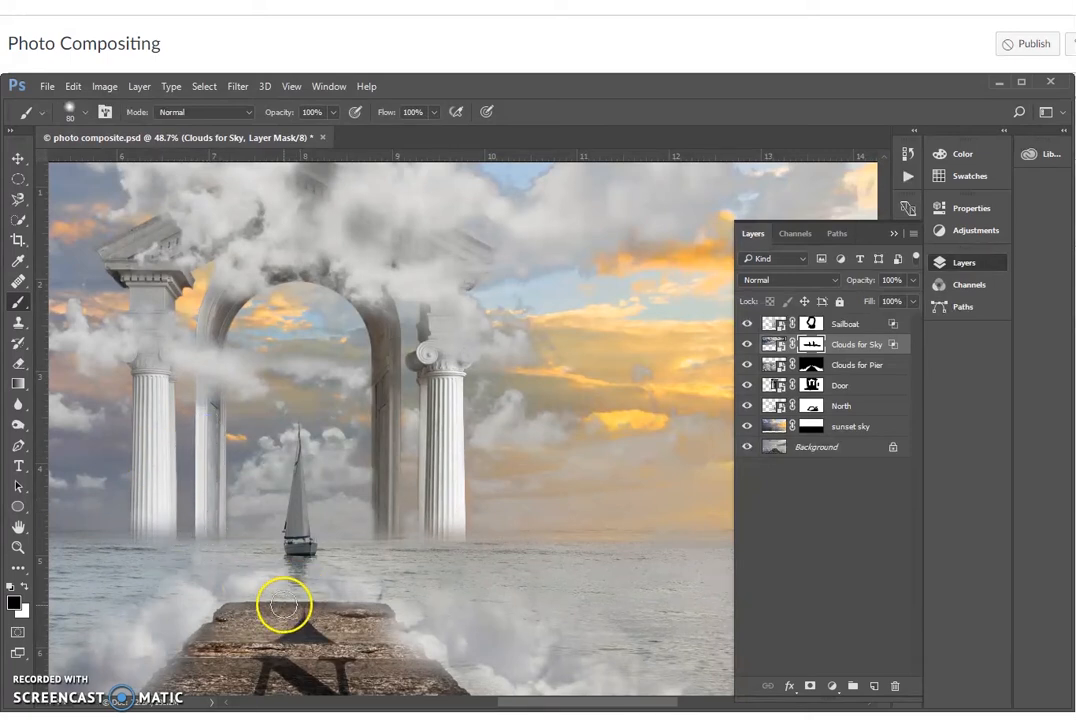
Touch up the Clouds for Sky mask between the arch and right column with white, then with black along the column's rear edge.
{"action": "left_click", "coordinate": [383, 488]}
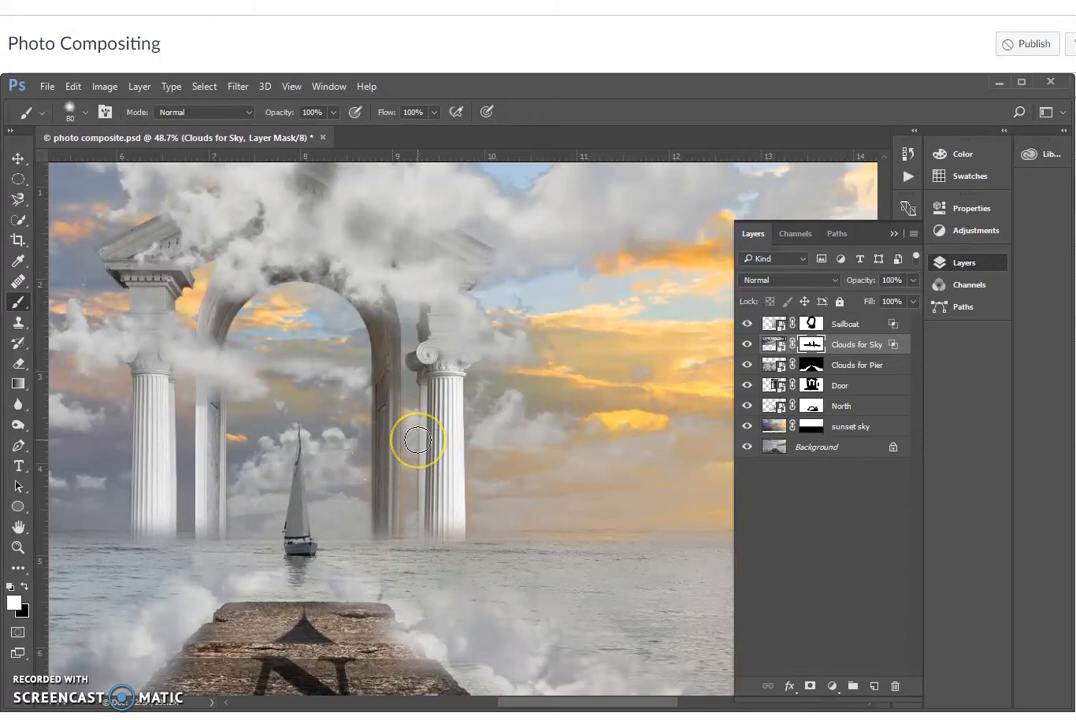
{"action": "left_click_drag", "start_coordinate": [406, 425], "coordinate": [408, 469]}
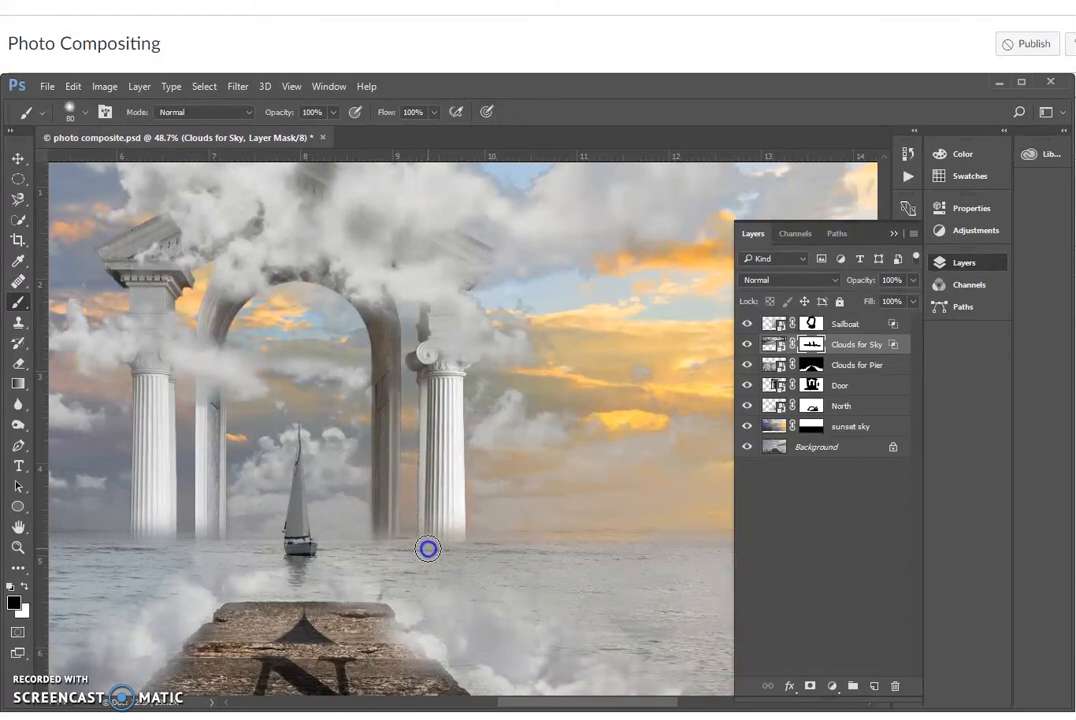
{"action": "mouse_move", "coordinate": [424, 408]}
{"action": "left_mouse_down"}
{"action": "mouse_move", "coordinate": [268, 348]}
{"action": "mouse_move", "coordinate": [331, 604]}
{"action": "mouse_move", "coordinate": [264, 463]}
{"action": "mouse_move", "coordinate": [214, 577]}
{"action": "mouse_move", "coordinate": [165, 362]}
{"action": "mouse_move", "coordinate": [145, 344]}
{"action": "mouse_move", "coordinate": [103, 337]}
{"action": "left_mouse_up"}
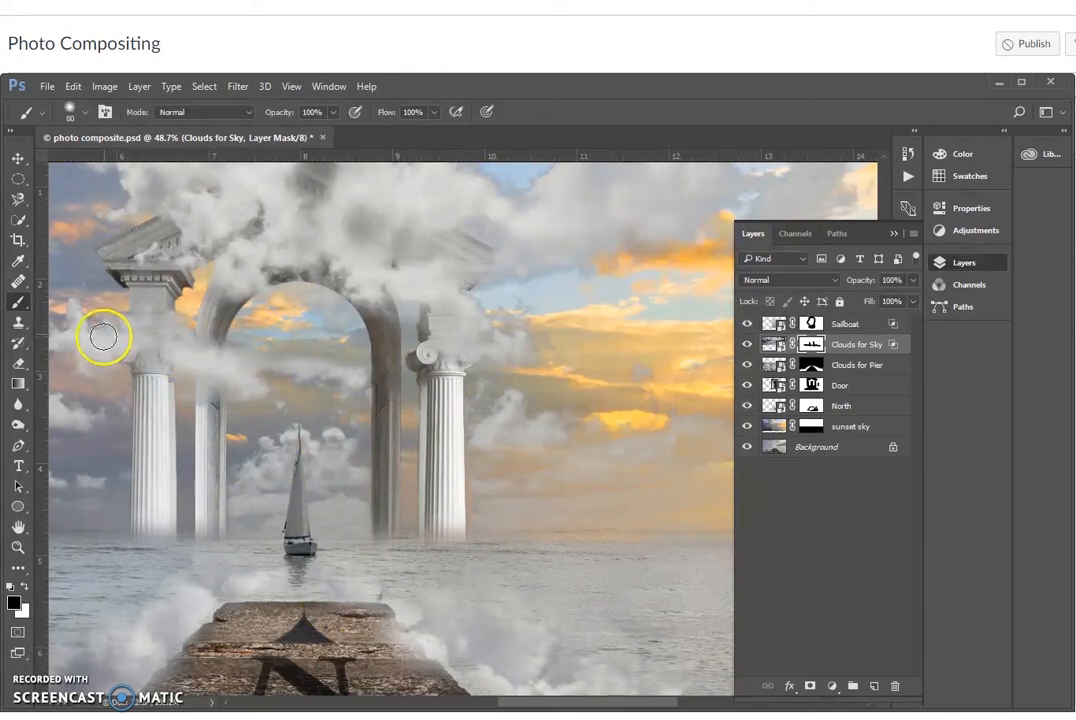
Set the brush to 49% opacity and 900 px, and paint black on the Clouds for Sky mask over the upper-right clouds and pediment.
{"action": "scroll", "coordinate": [435, 340], "scroll_direction": "down", "scroll_amount": 1}
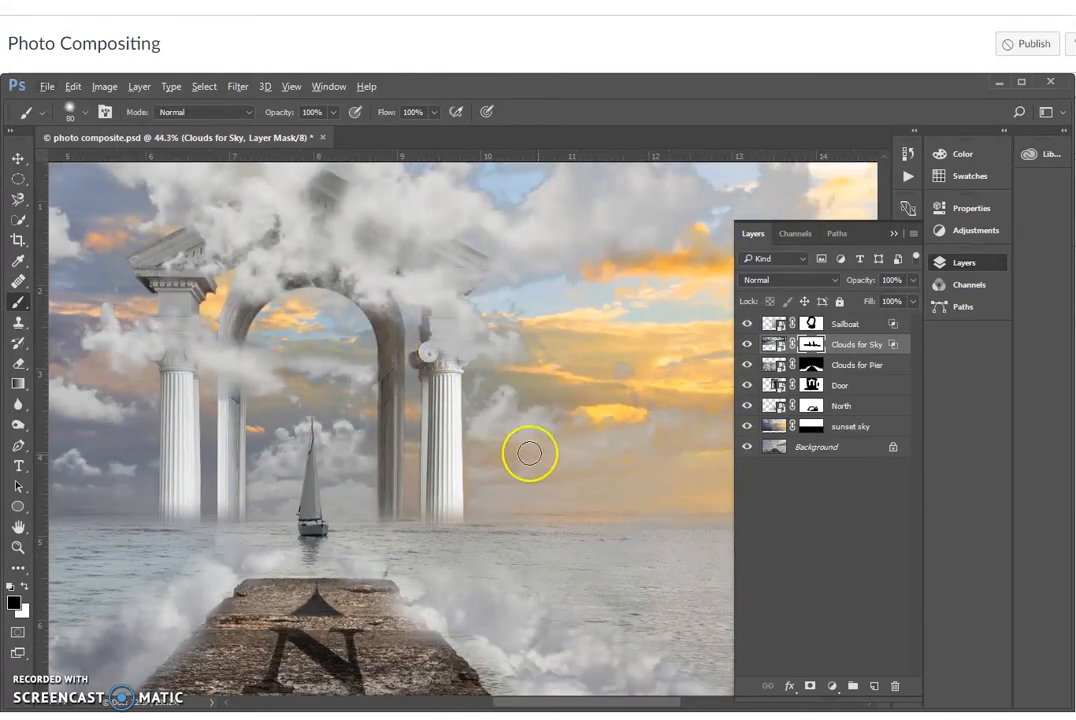
{"action": "scroll", "coordinate": [335, 335], "scroll_direction": "down", "scroll_amount": 1}
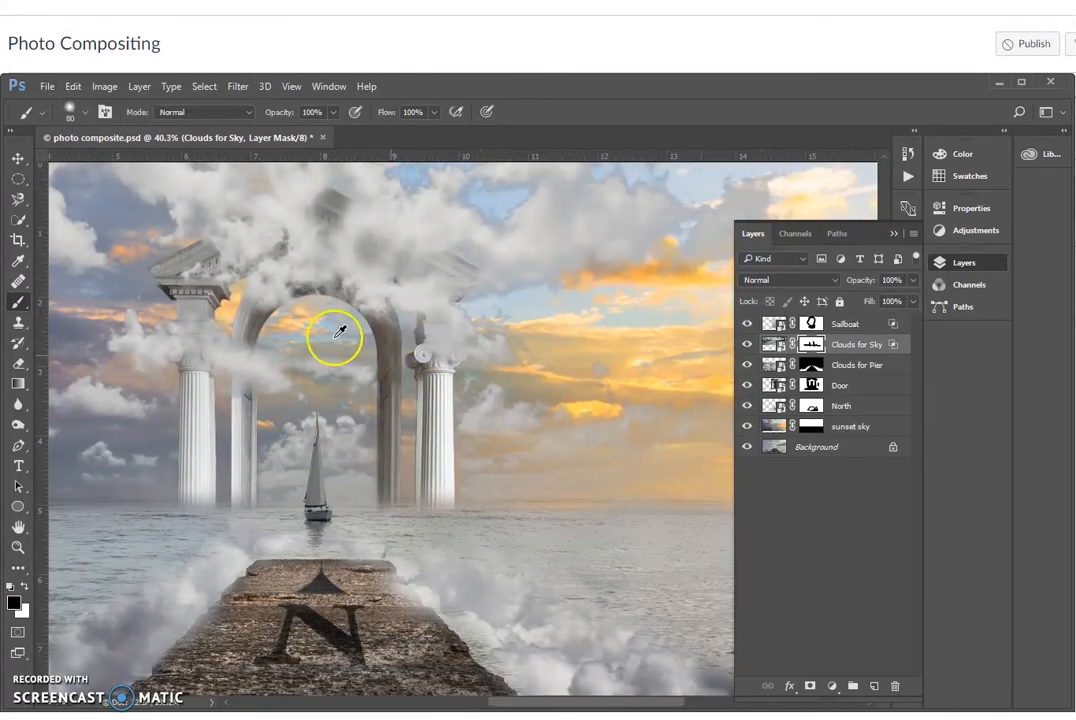
{"action": "scroll", "coordinate": [340, 333], "scroll_direction": "down", "scroll_amount": 1}
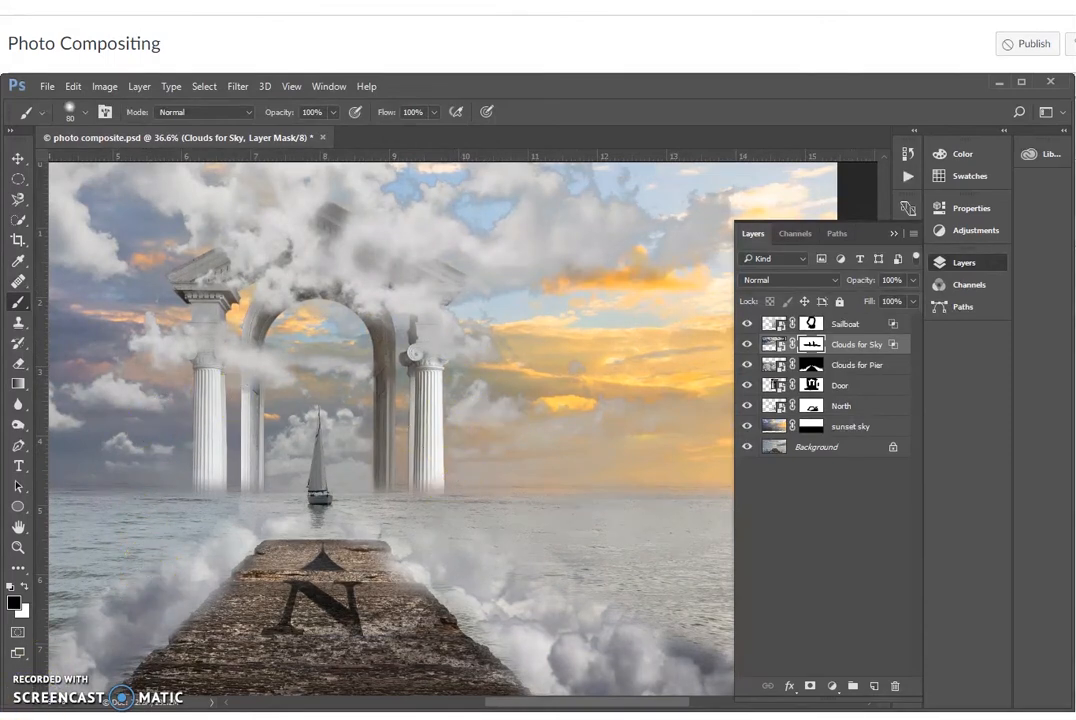
{"action": "scroll", "coordinate": [332, 336], "scroll_direction": "down", "scroll_amount": 5}
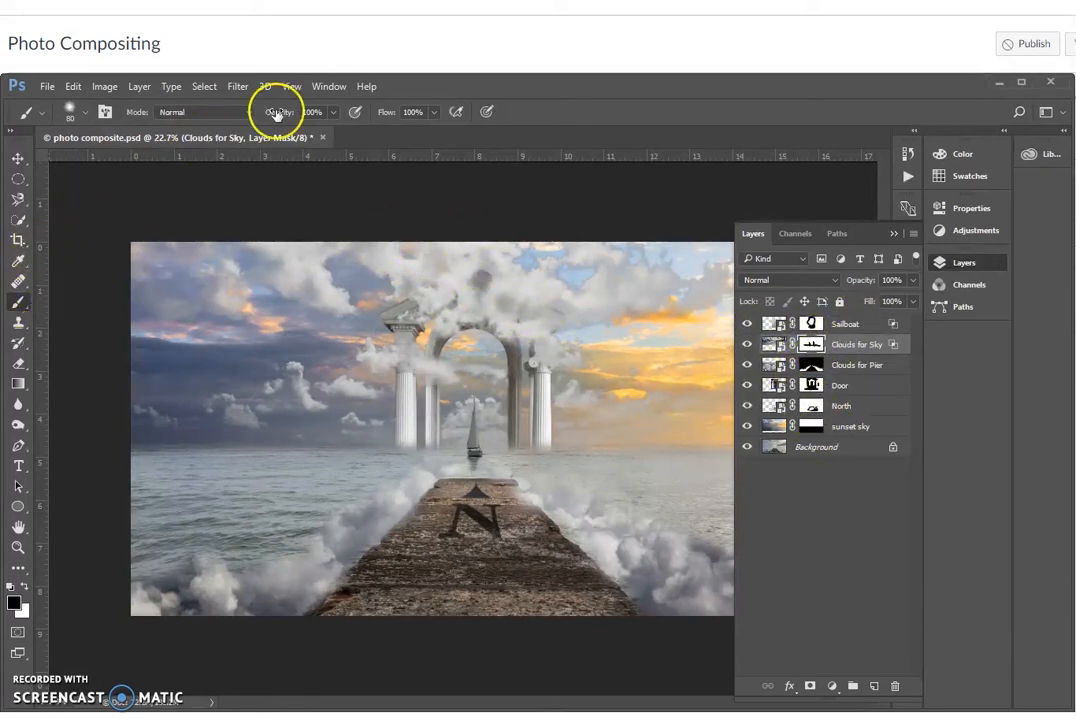
{"action": "left_click", "coordinate": [334, 112]}
{"action": "left_click", "coordinate": [527, 82]}
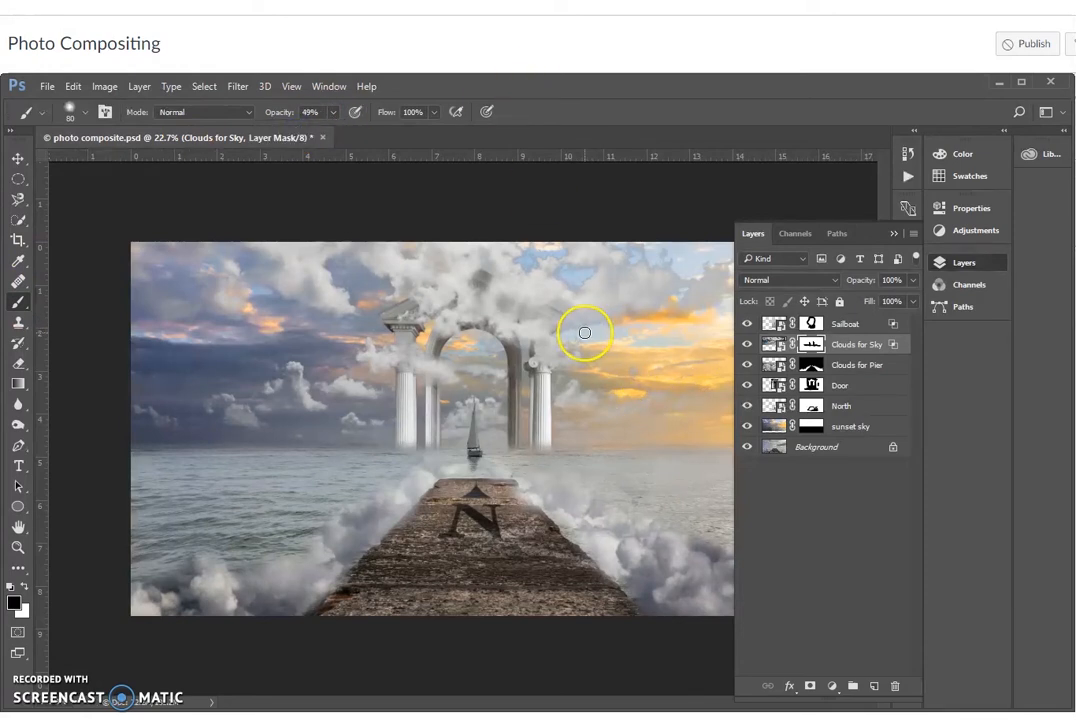
{"action": "key", "text": "bracketright"}
{"action": "key", "text": "bracketright"}
{"action": "key", "text": "bracketright"}
{"action": "key", "text": "bracketright"}
{"action": "key", "text": "bracketright"}
{"action": "key", "text": "bracketright"}
{"action": "key", "text": "bracketright"}
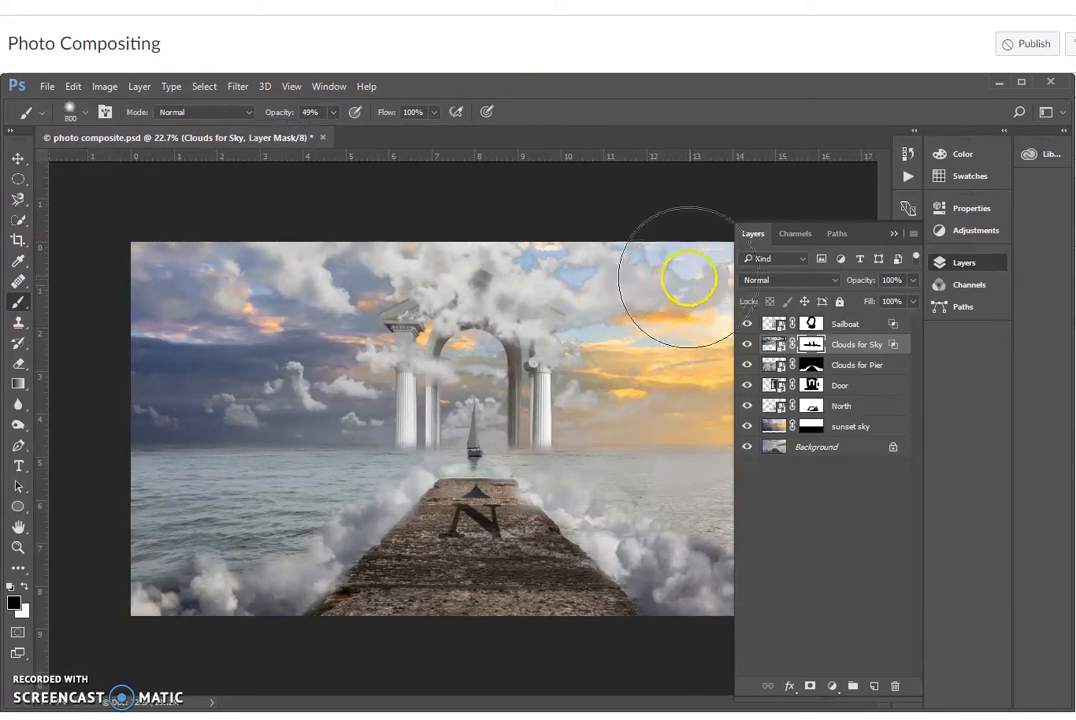
{"action": "mouse_move", "coordinate": [545, 234]}
{"action": "left_mouse_down"}
{"action": "mouse_move", "coordinate": [391, 262]}
{"action": "mouse_move", "coordinate": [476, 222]}
{"action": "mouse_move", "coordinate": [608, 423]}
{"action": "mouse_move", "coordinate": [591, 388]}
{"action": "left_mouse_up"}
{"action": "left_click", "coordinate": [742, 348]}
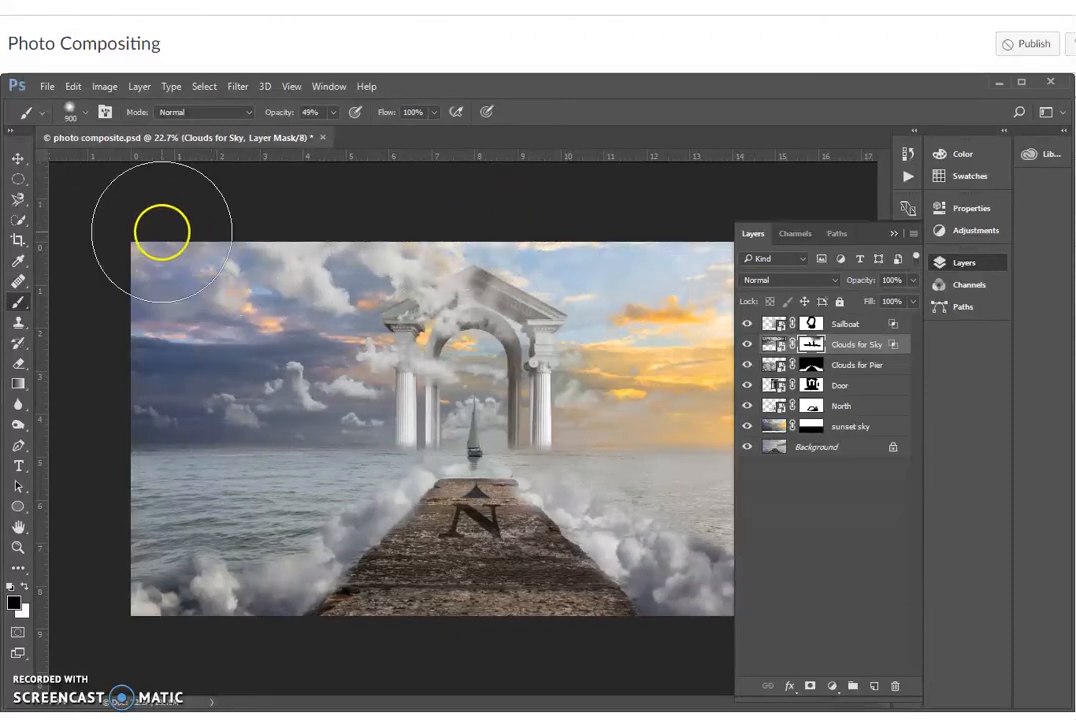
Rework the Clouds for Sky mask around the pediment with white and black, using a 300 px brush at 49% opacity.
{"action": "key", "text": "bracketleft"}
{"action": "key", "text": "bracketleft"}
{"action": "key", "text": "bracketleft"}
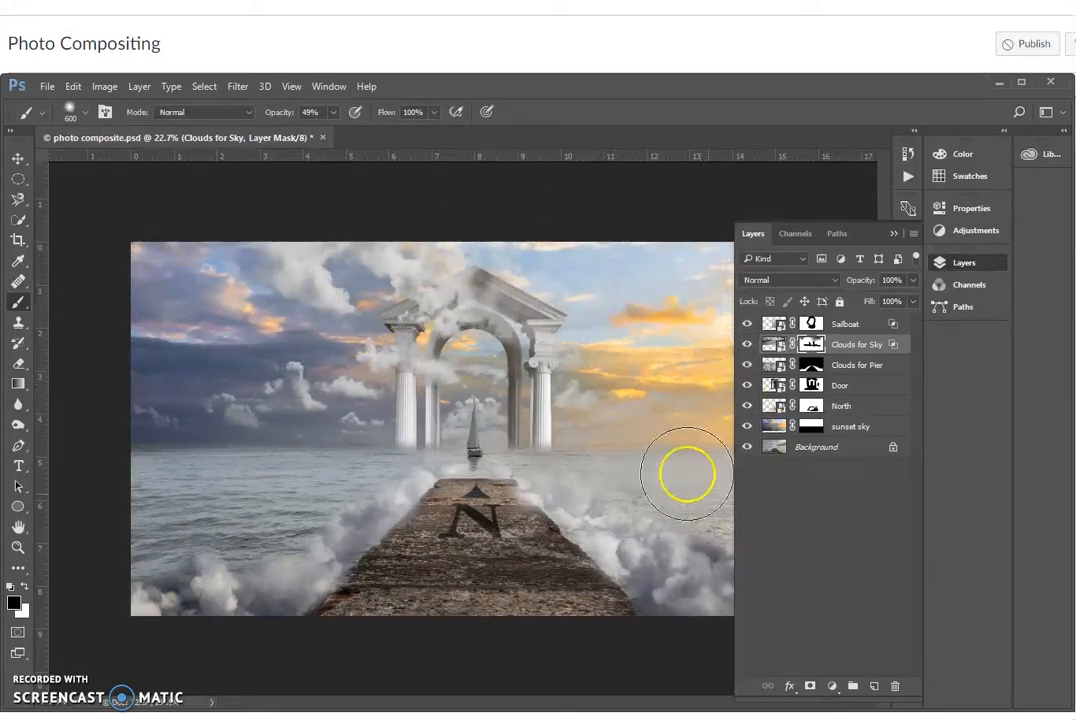
{"action": "key", "text": "x"}
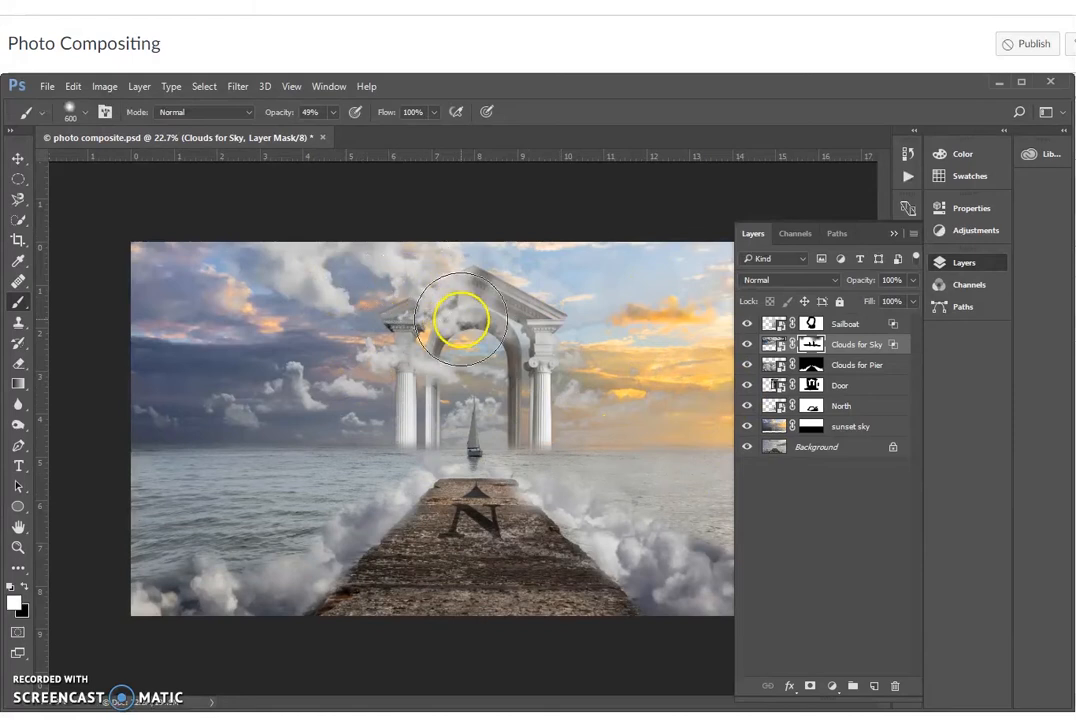
{"action": "key", "text": "bracketleft"}
{"action": "key", "text": "bracketleft"}
{"action": "key", "text": "bracketleft"}
{"action": "left_click", "coordinate": [519, 307]}
{"action": "left_click", "coordinate": [548, 302]}
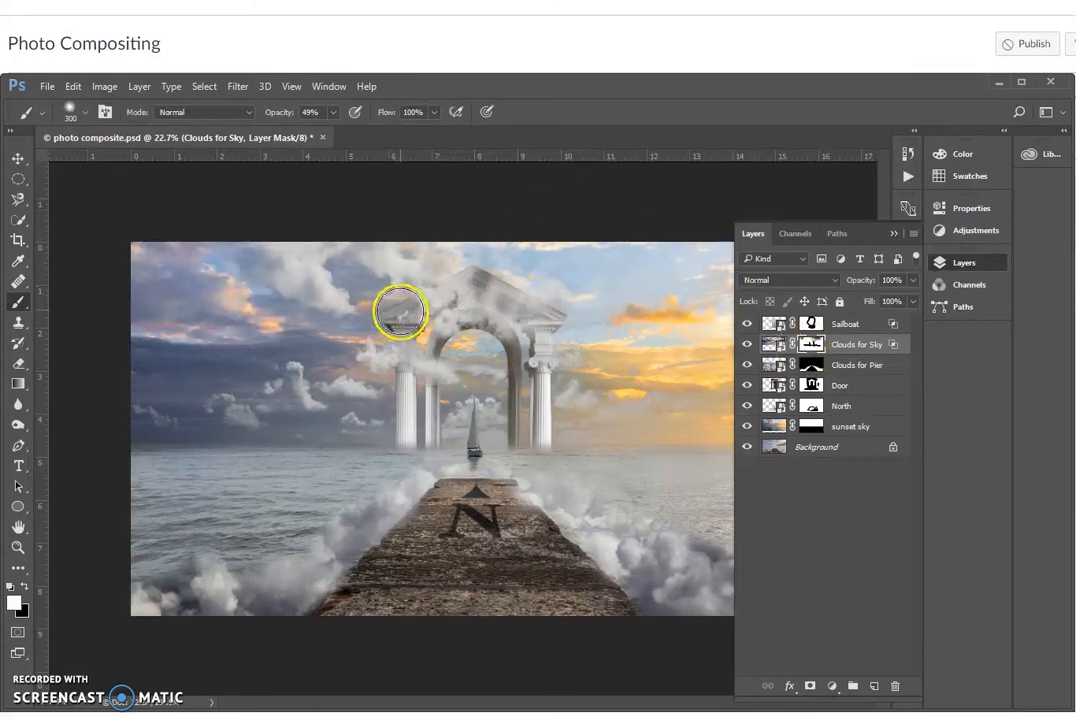
{"action": "key", "text": "x"}
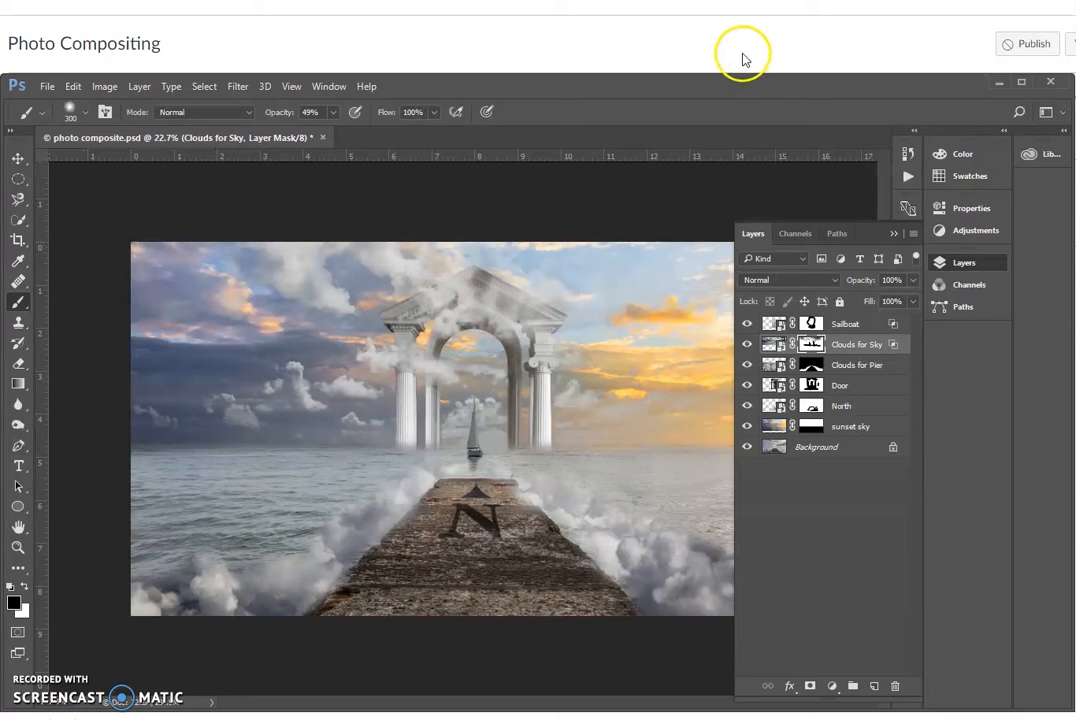
Place the Birds image as an embedded layer in the composite.
{"action": "left_click", "coordinate": [50, 87]}
{"action": "left_click", "coordinate": [150, 376]}
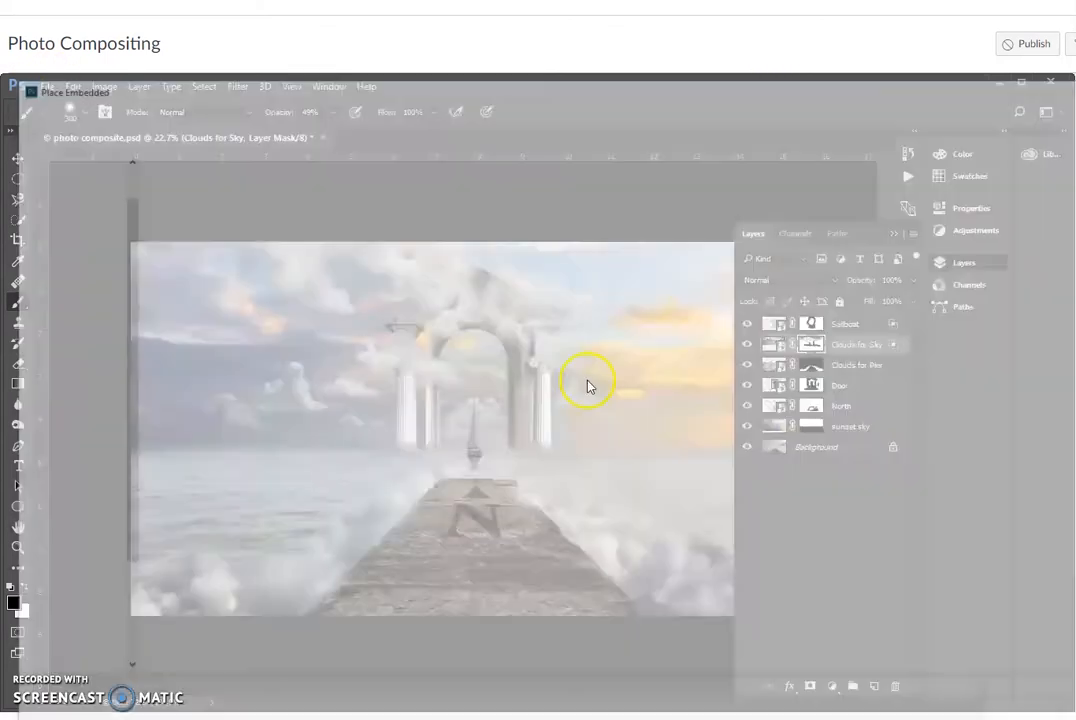
{"action": "left_click", "coordinate": [199, 201]}
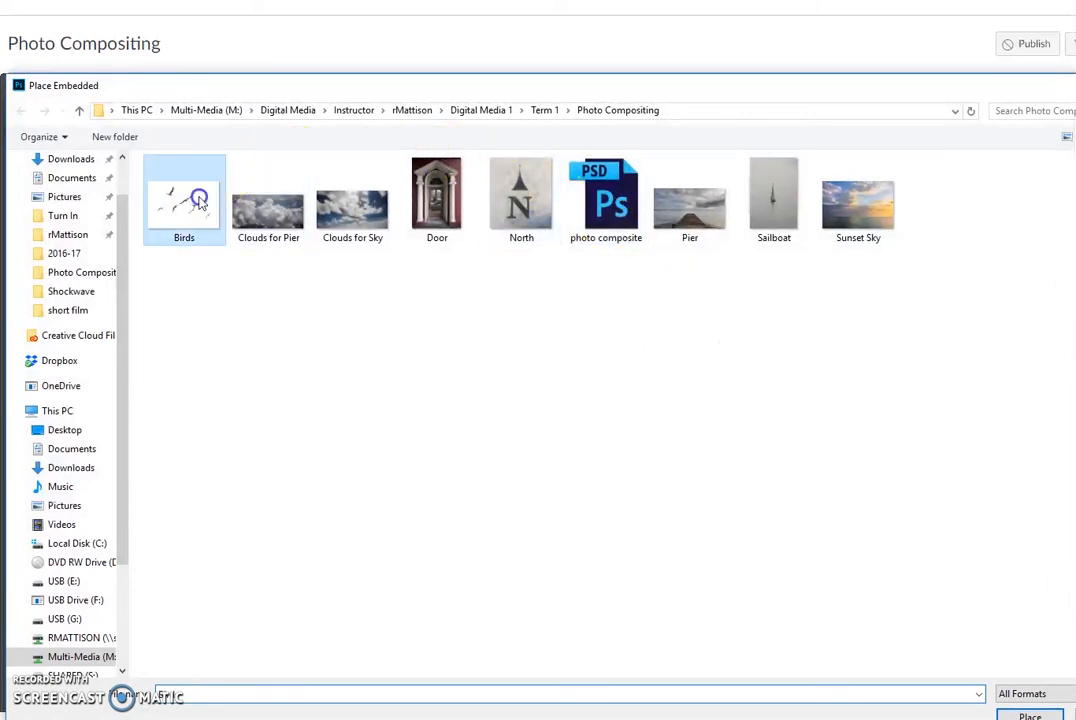
{"action": "double_click", "coordinate": [199, 201]}
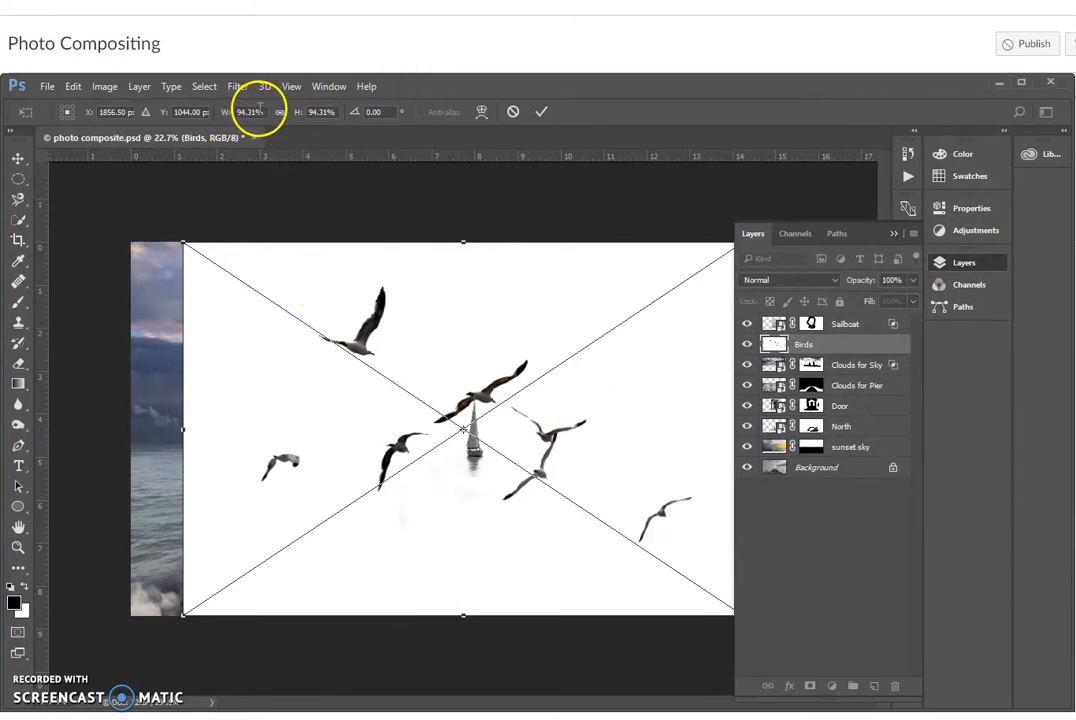
Scale the Birds image to 50% with width and height linked, and set the layer's blending mode to Multiply.
{"action": "type", "text": "50"}
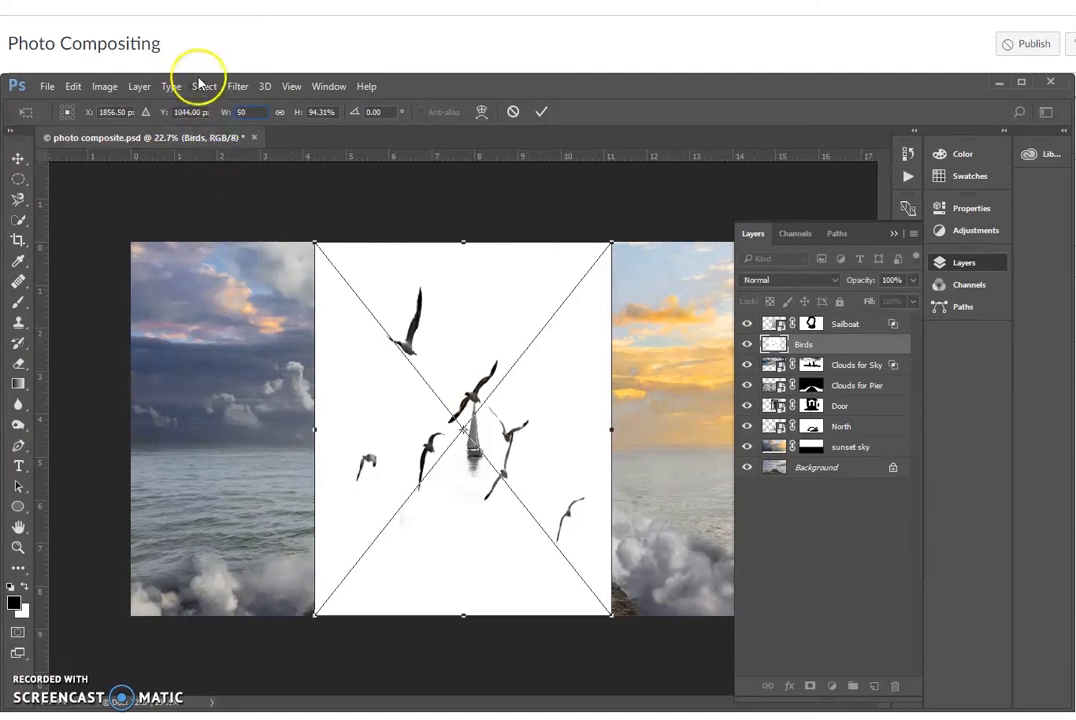
{"action": "left_click", "coordinate": [280, 113]}
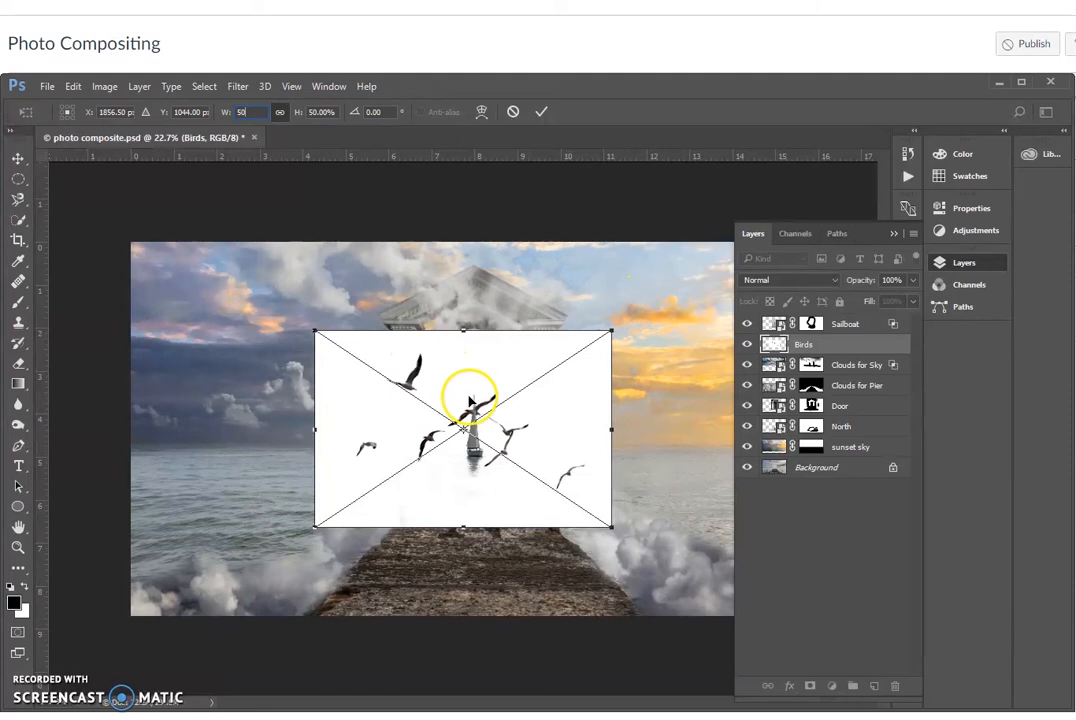
{"action": "left_click", "coordinate": [541, 111]}
{"action": "key", "text": "b"}
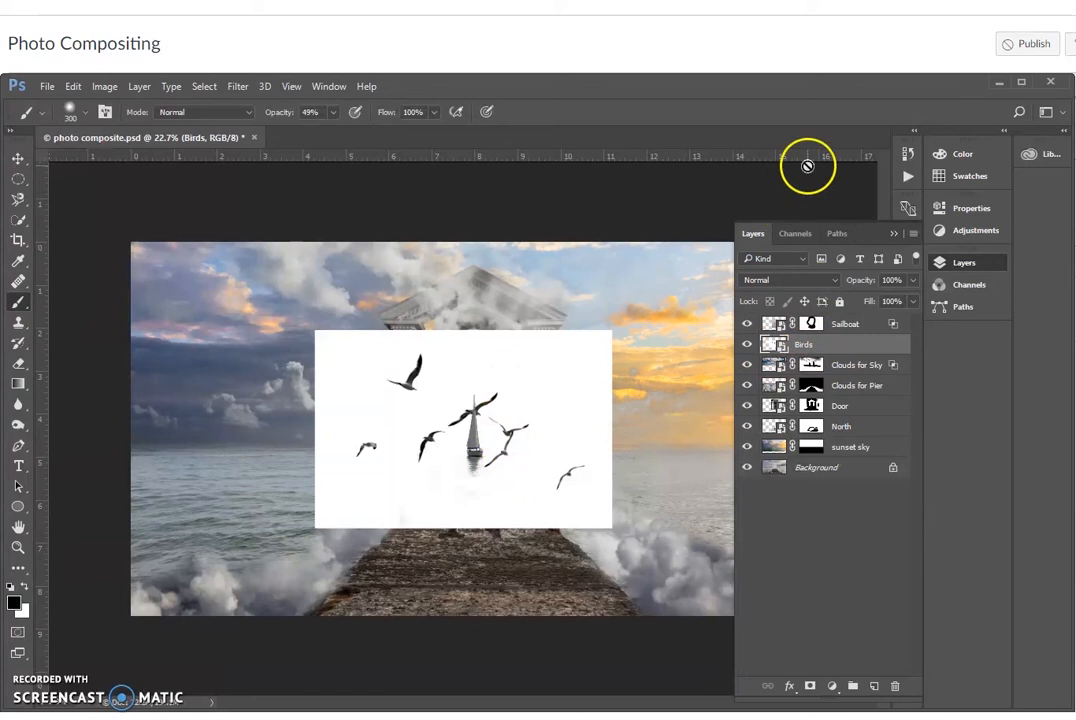
{"action": "left_click", "coordinate": [829, 281]}
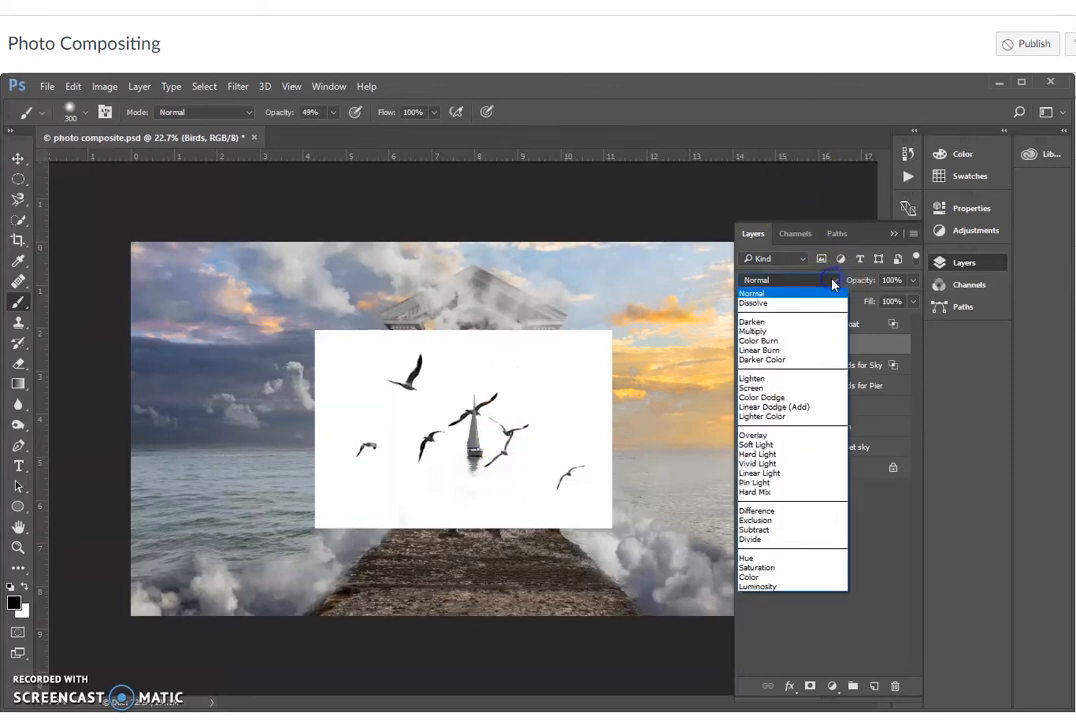
{"action": "left_click", "coordinate": [762, 332]}
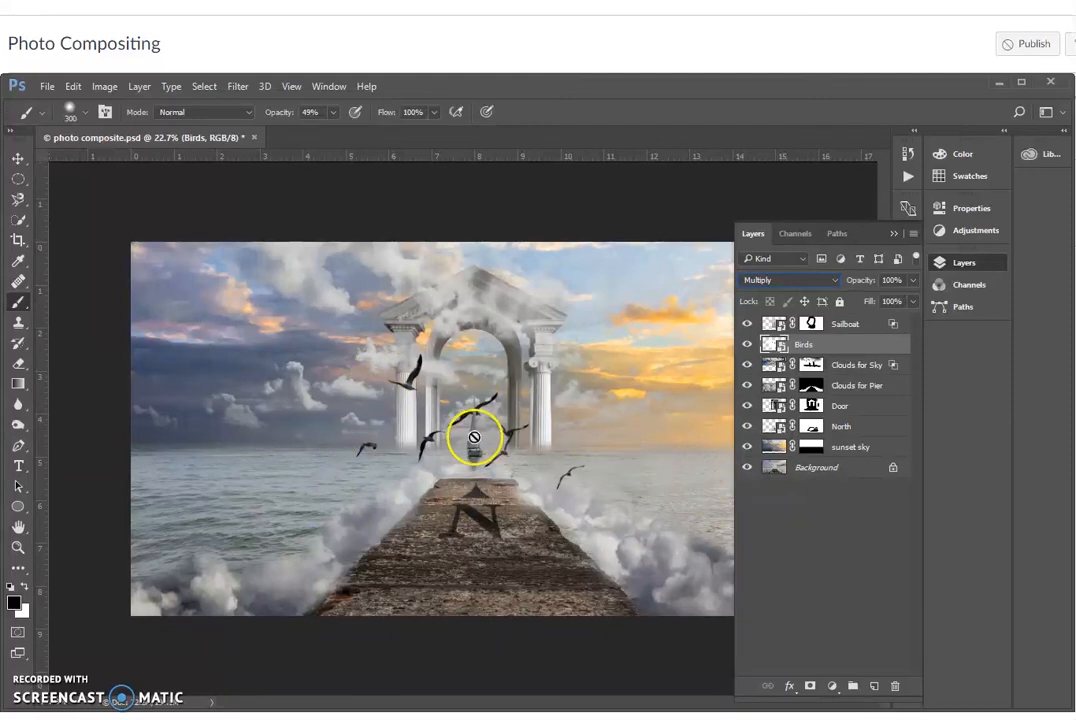
Lock the Sailboat layer against moving and select the Birds layer with the Move tool active.
{"action": "left_click", "coordinate": [18, 158]}
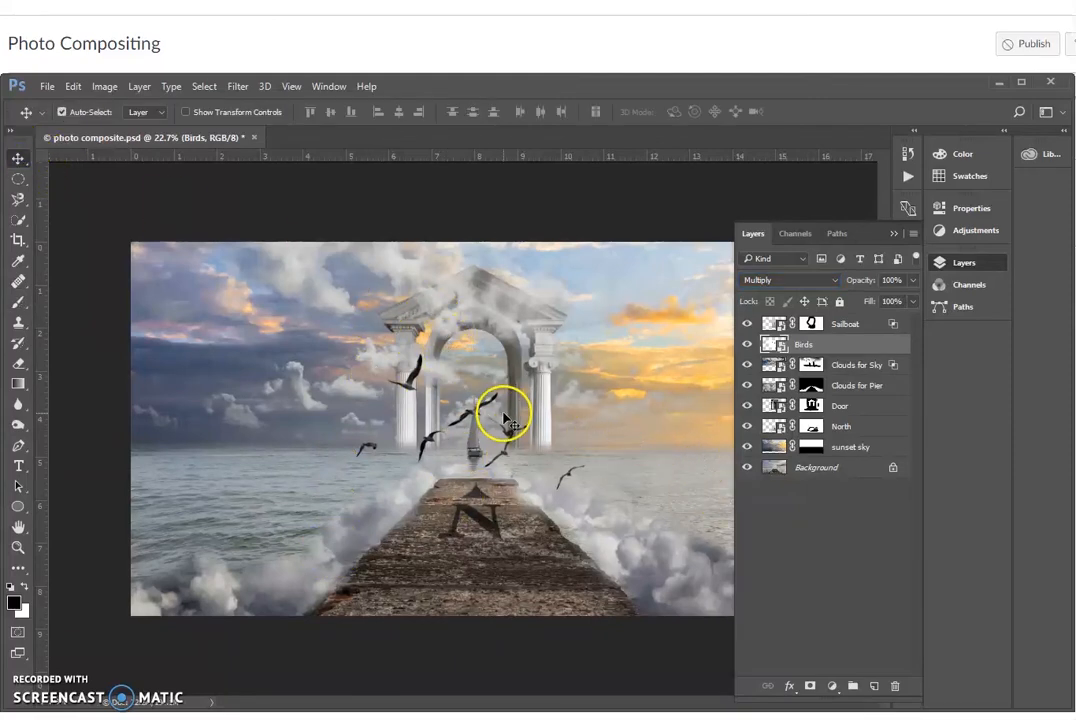
{"action": "left_click_drag", "start_coordinate": [474, 406], "coordinate": [440, 406]}
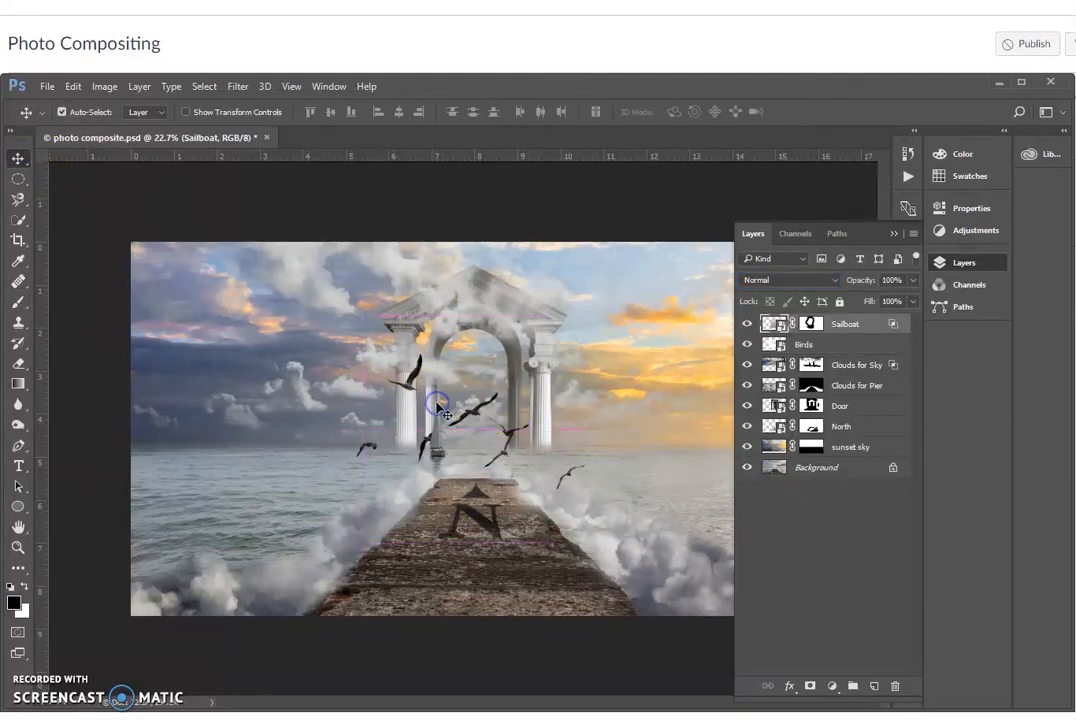
{"action": "left_click", "coordinate": [772, 344]}
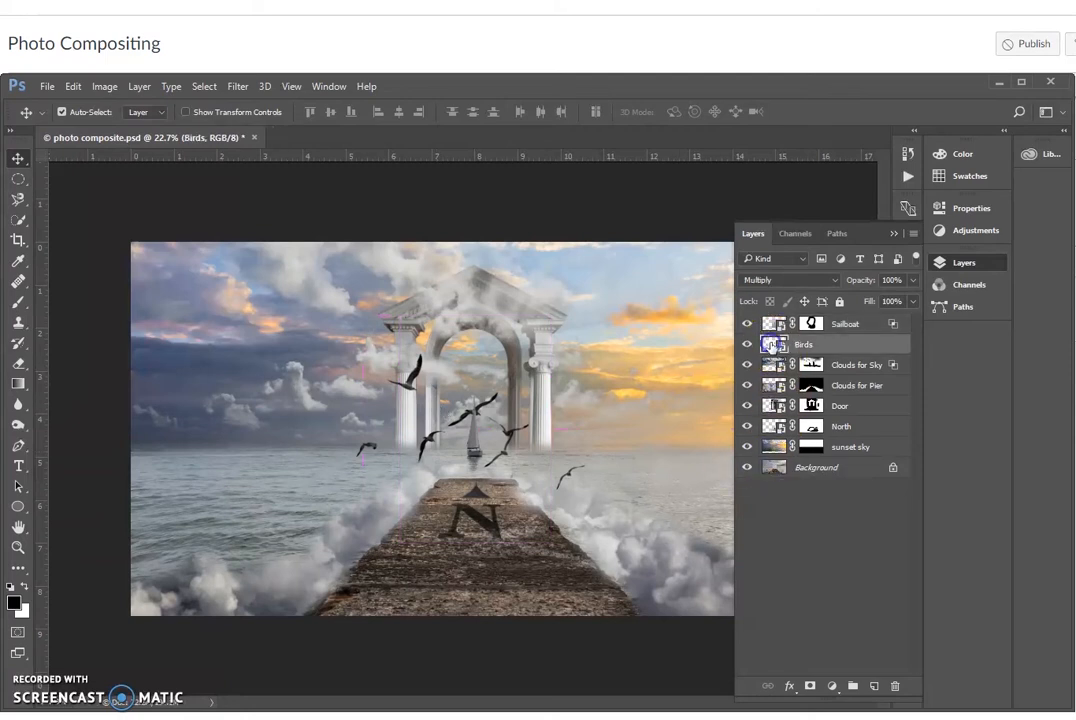
{"action": "mouse_move", "coordinate": [504, 452]}
{"action": "left_mouse_down"}
{"action": "mouse_move", "coordinate": [473, 456]}
{"action": "mouse_move", "coordinate": [478, 466]}
{"action": "mouse_move", "coordinate": [522, 444]}
{"action": "left_mouse_up"}
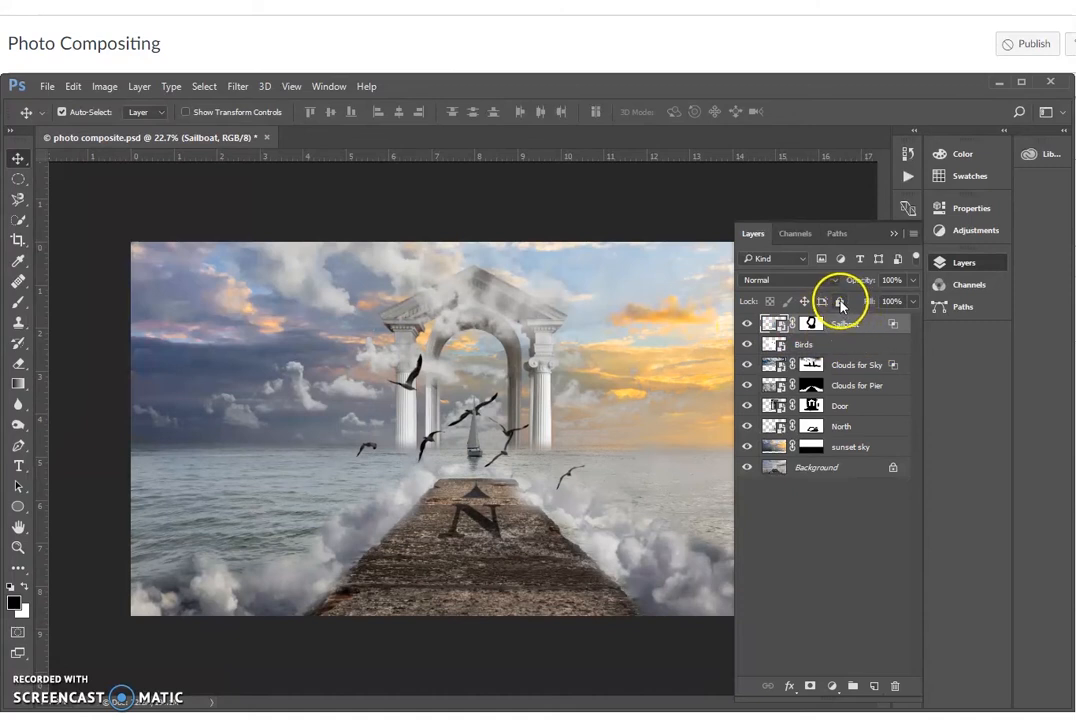
{"action": "left_click", "coordinate": [778, 345]}
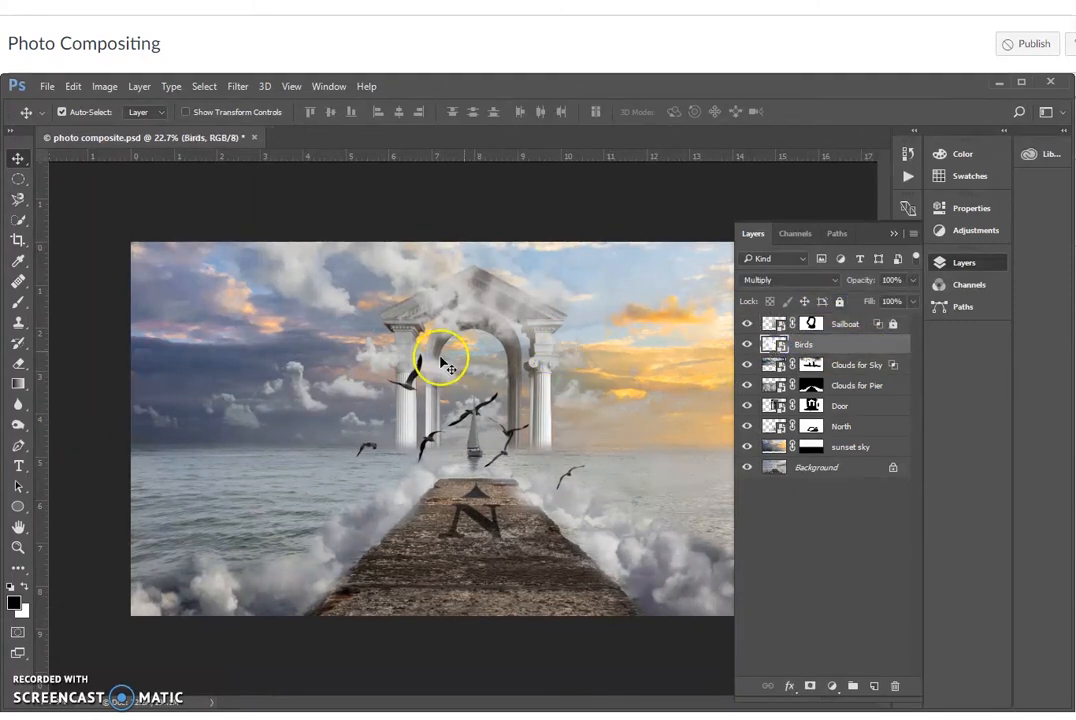
Move the birds up and to the left so the flock flies across the dark clouds and the arch.
{"action": "left_click_drag", "start_coordinate": [410, 386], "coordinate": [339, 358]}
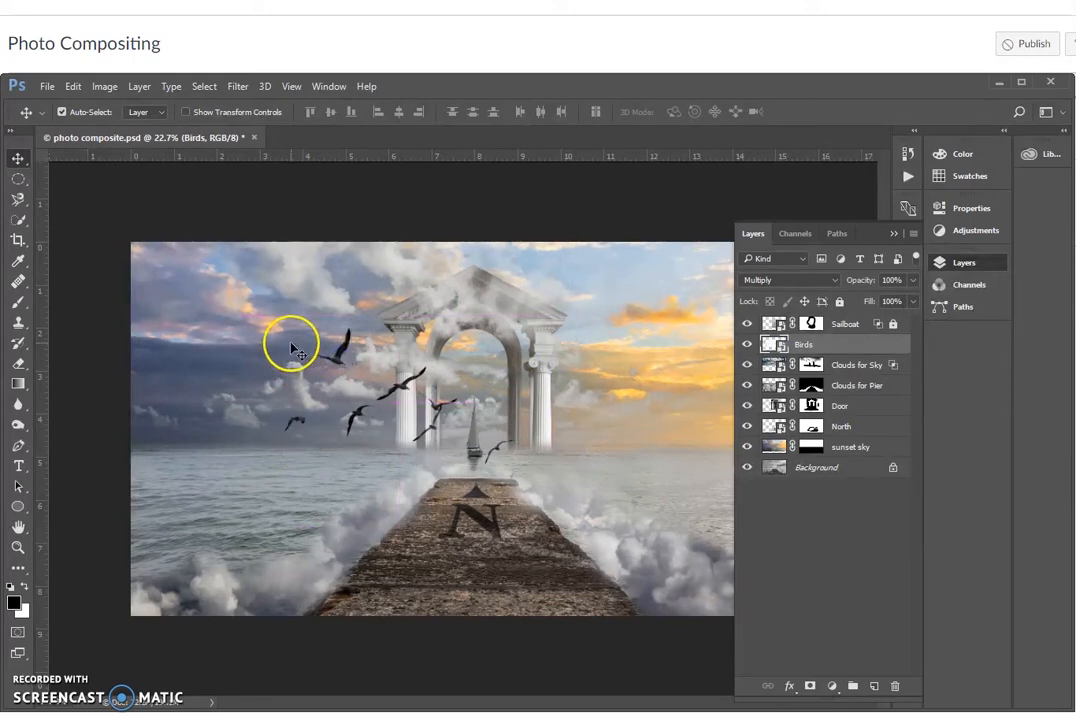
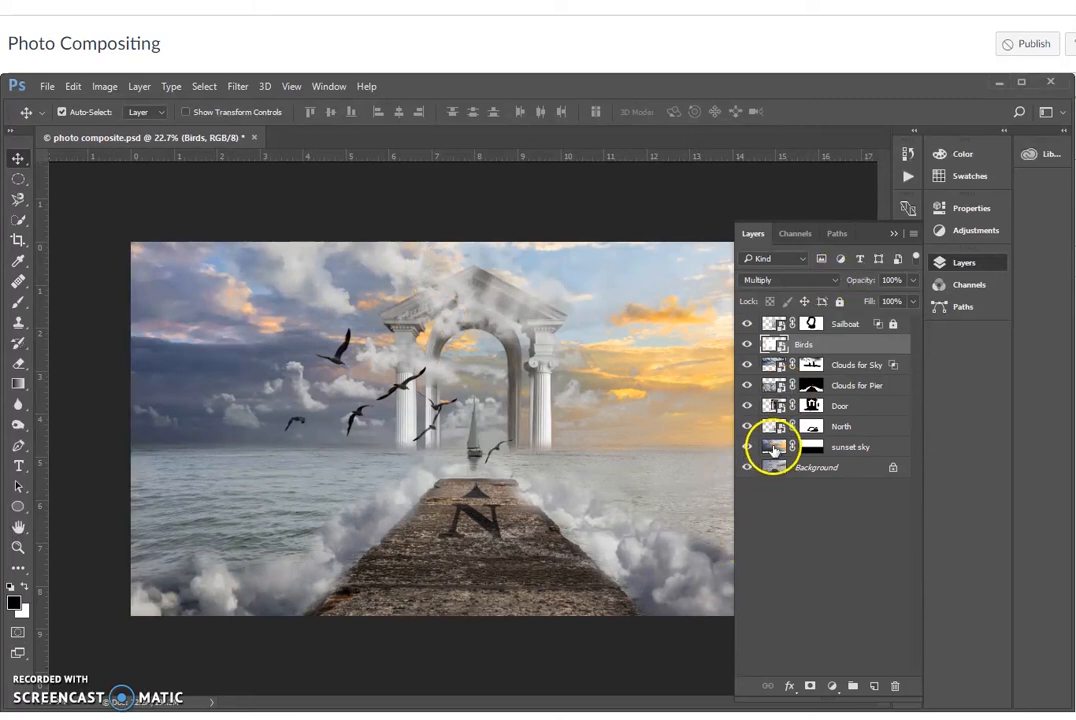
Select the sunset sky layer and sample an orange from the clouds near the image's right edge as the foreground colour.
{"action": "left_click", "coordinate": [775, 448]}
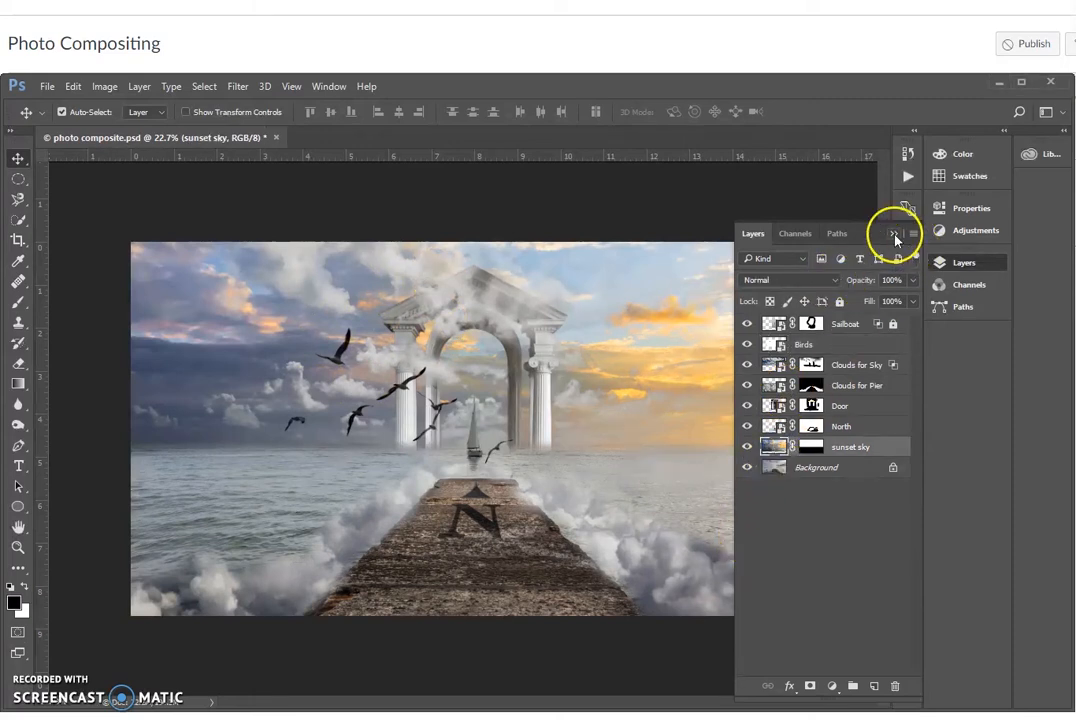
{"action": "left_click", "coordinate": [894, 235]}
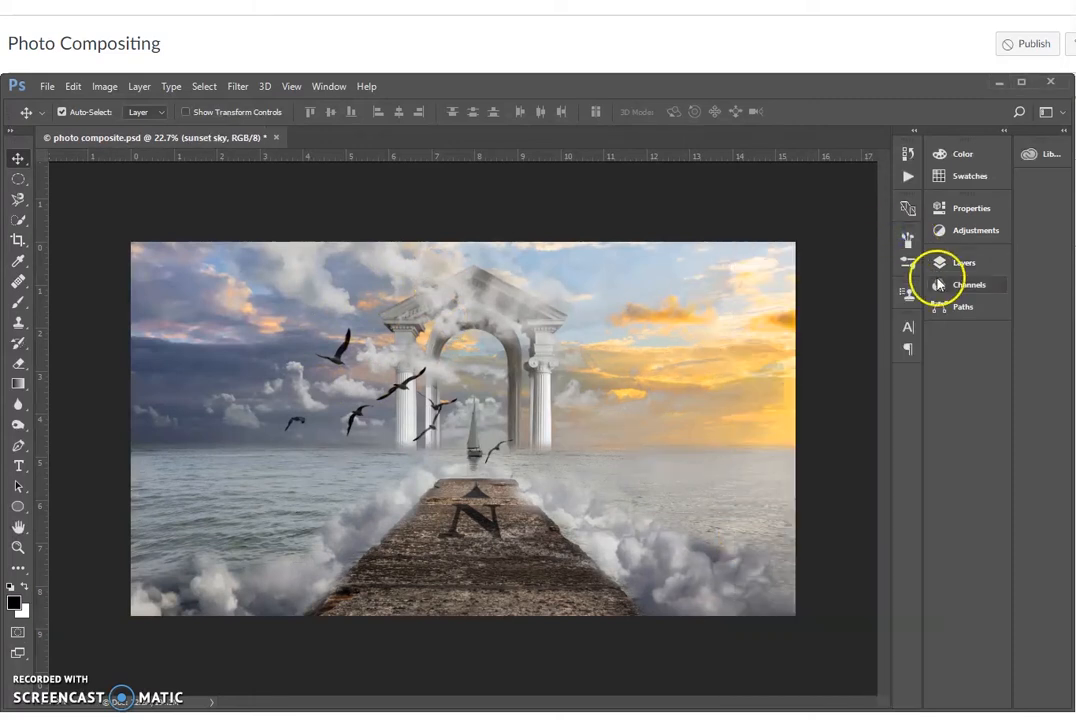
{"action": "left_click", "coordinate": [18, 262]}
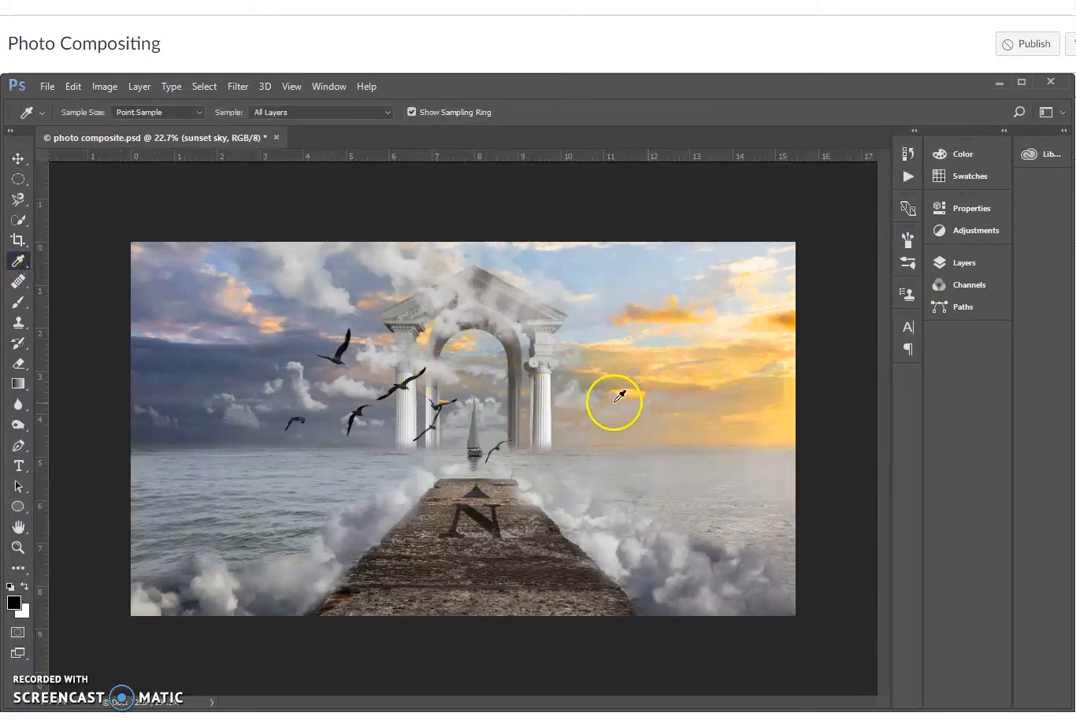
{"action": "left_click", "coordinate": [705, 374]}
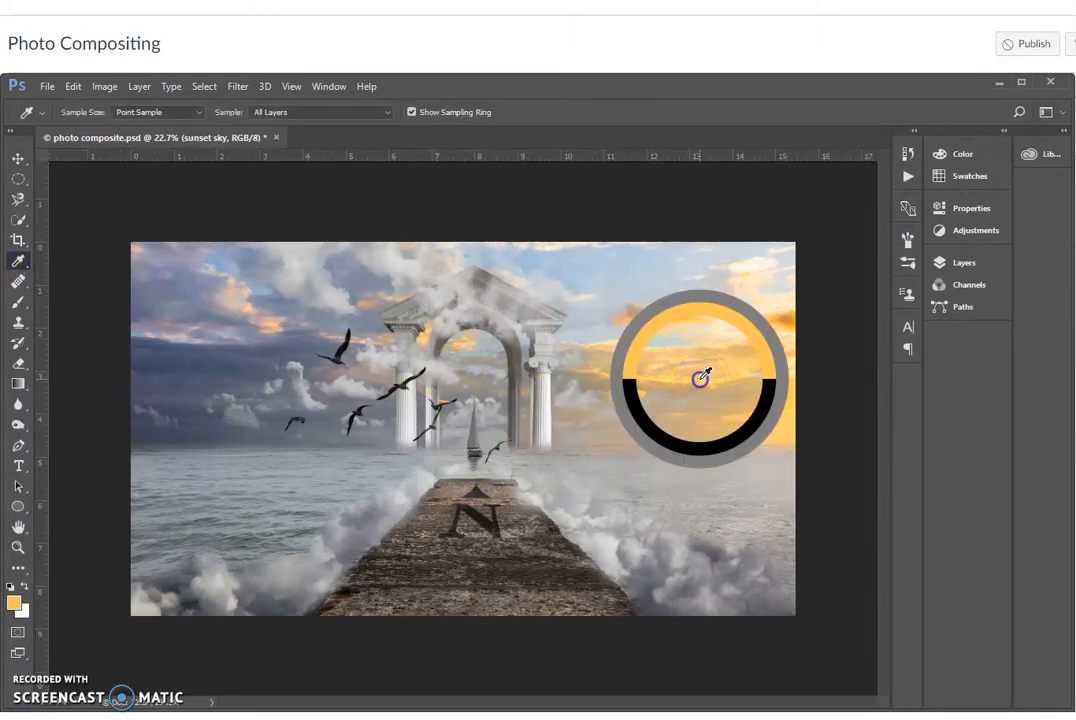
{"action": "left_click", "coordinate": [786, 318]}
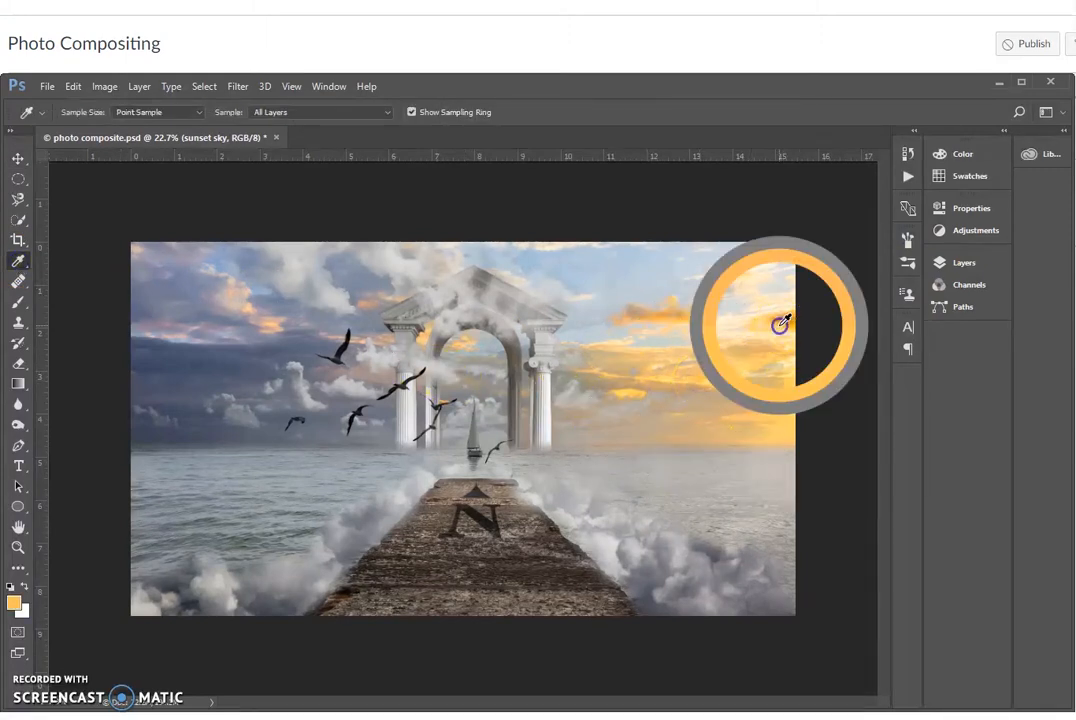
{"action": "left_click", "coordinate": [782, 317]}
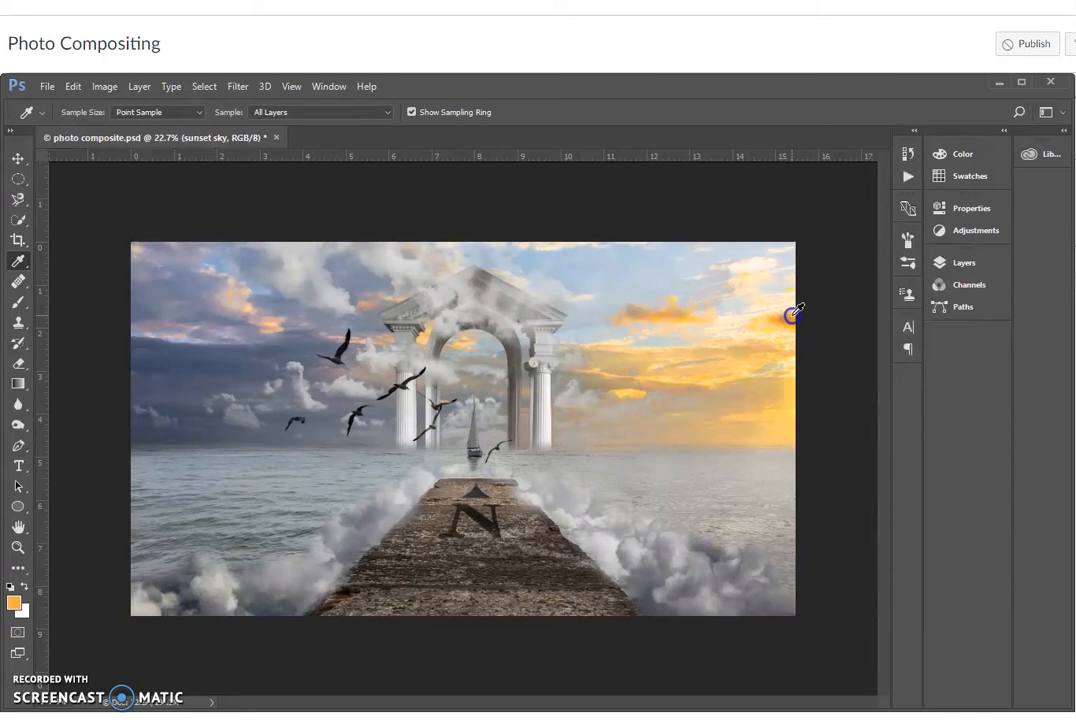
Add a Solid Color fill layer above the sunset sky layer using the sampled orange, f4ad42.
{"action": "left_click", "coordinate": [948, 263]}
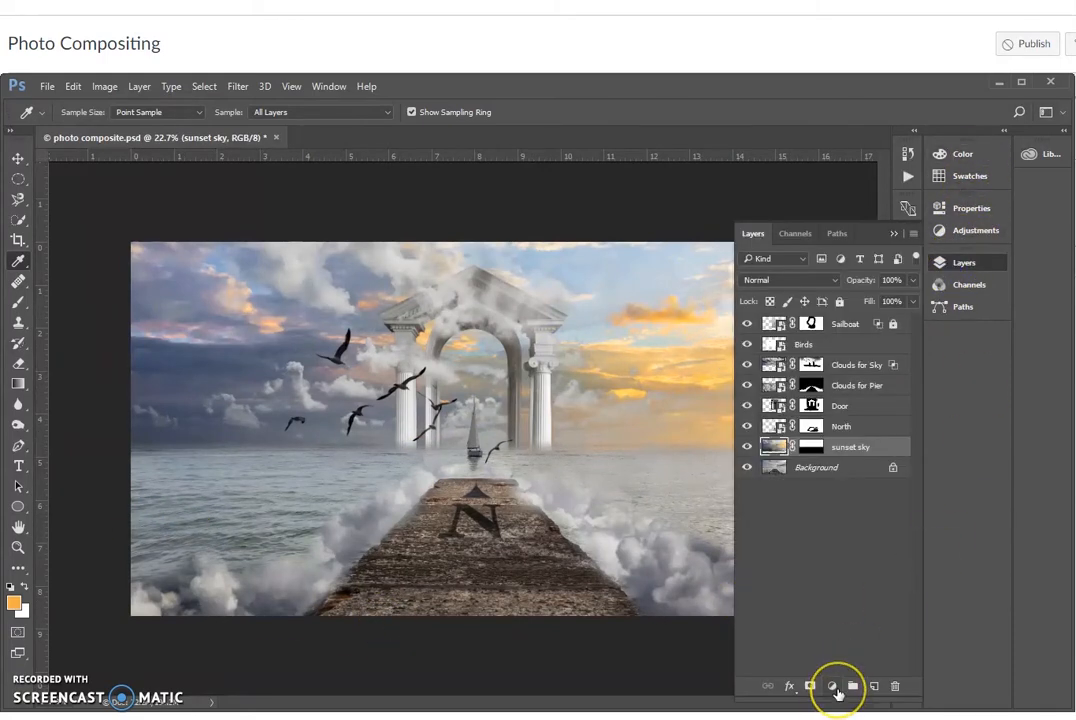
{"action": "left_click", "coordinate": [836, 689]}
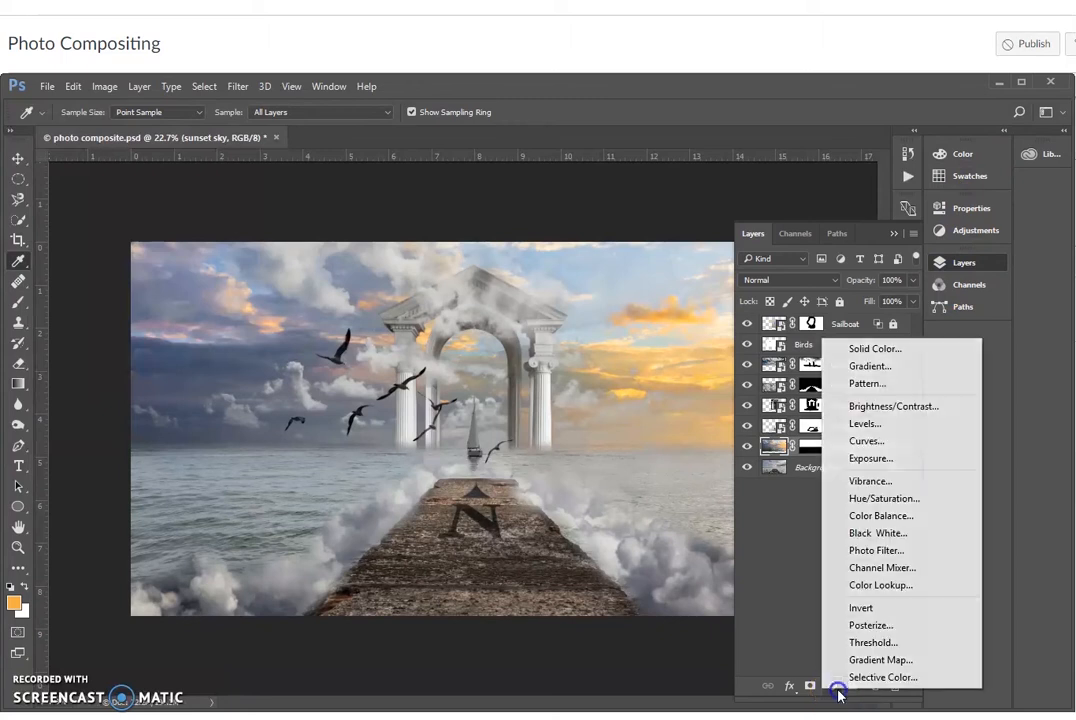
{"action": "left_click", "coordinate": [884, 354]}
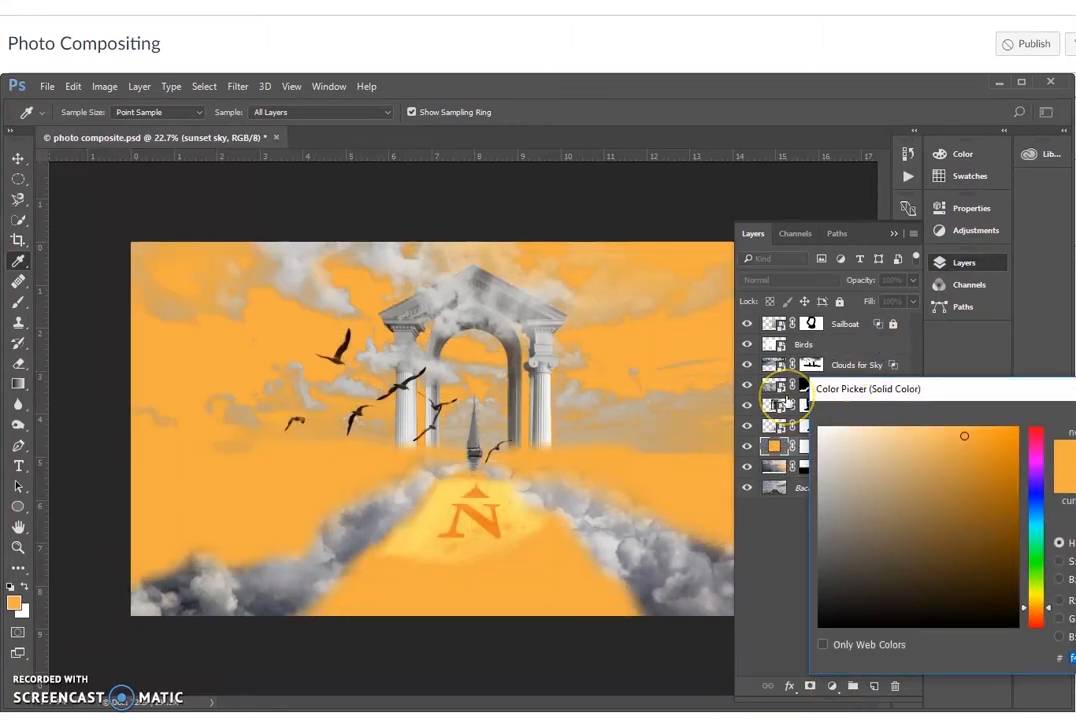
{"action": "left_click_drag", "start_coordinate": [1051, 400], "coordinate": [605, 313]}
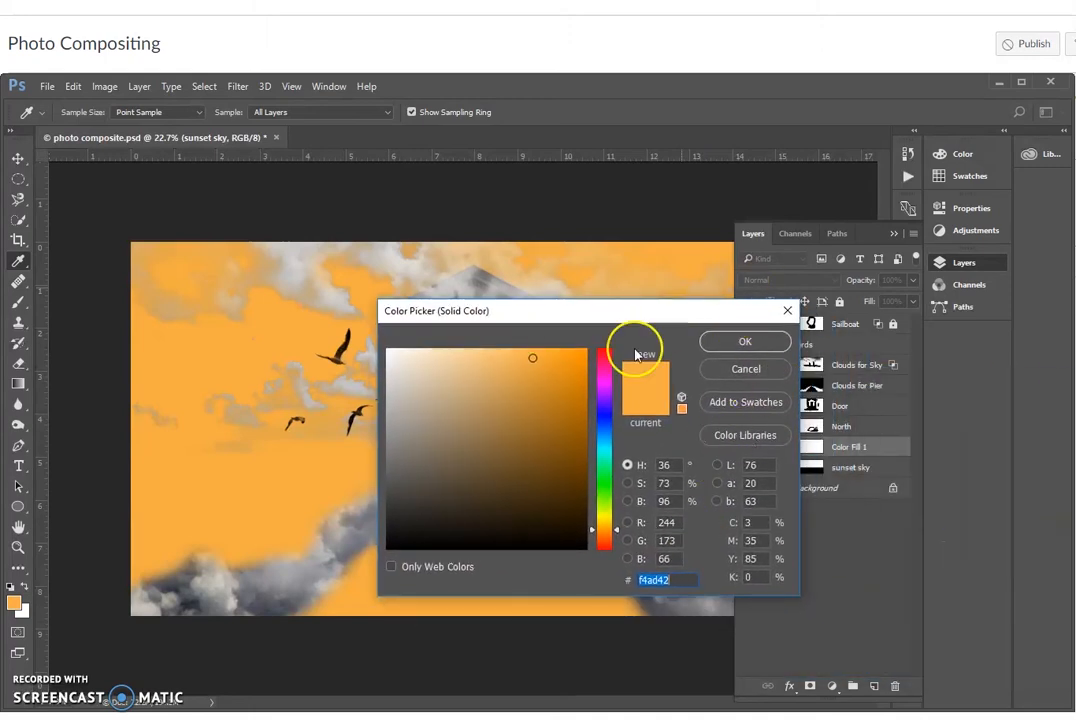
{"action": "left_click", "coordinate": [738, 340]}
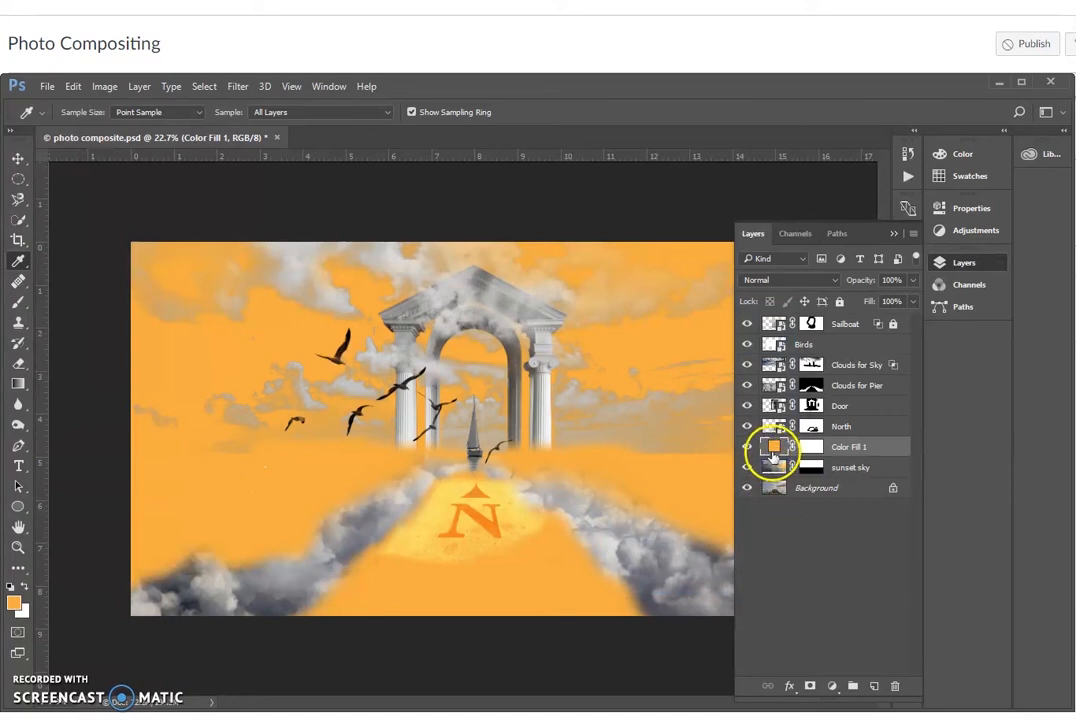
Move the orange fill layer directly above Clouds for Sky and set its blending mode to Color.
{"action": "left_click_drag", "start_coordinate": [772, 450], "coordinate": [781, 361]}
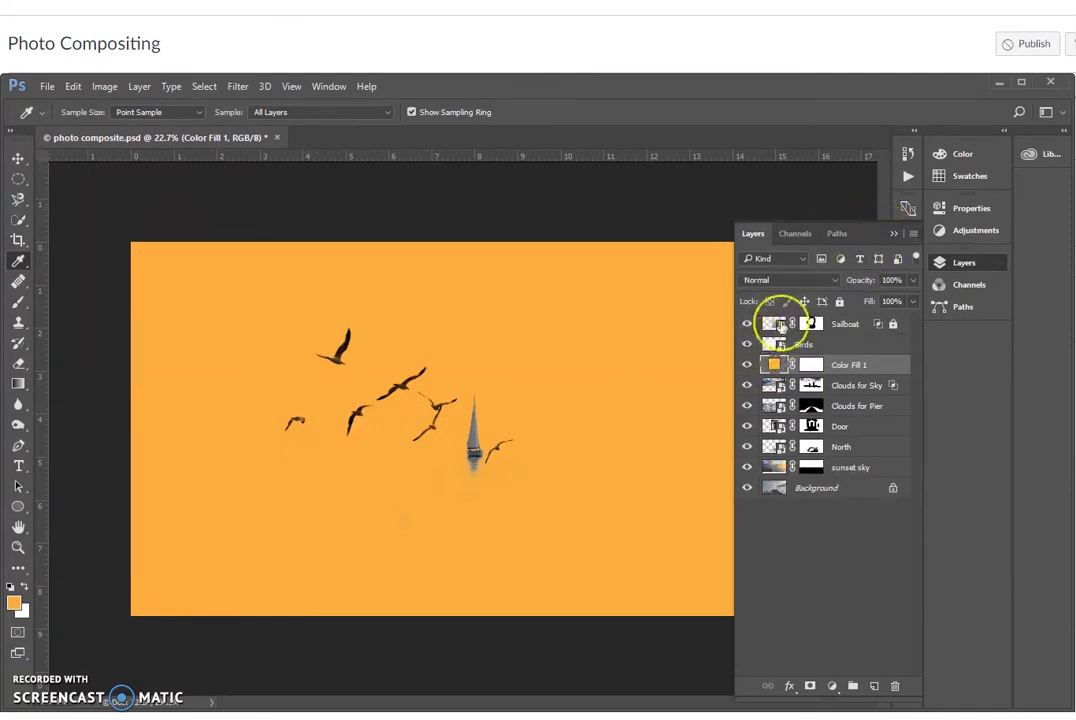
{"action": "left_click", "coordinate": [828, 280]}
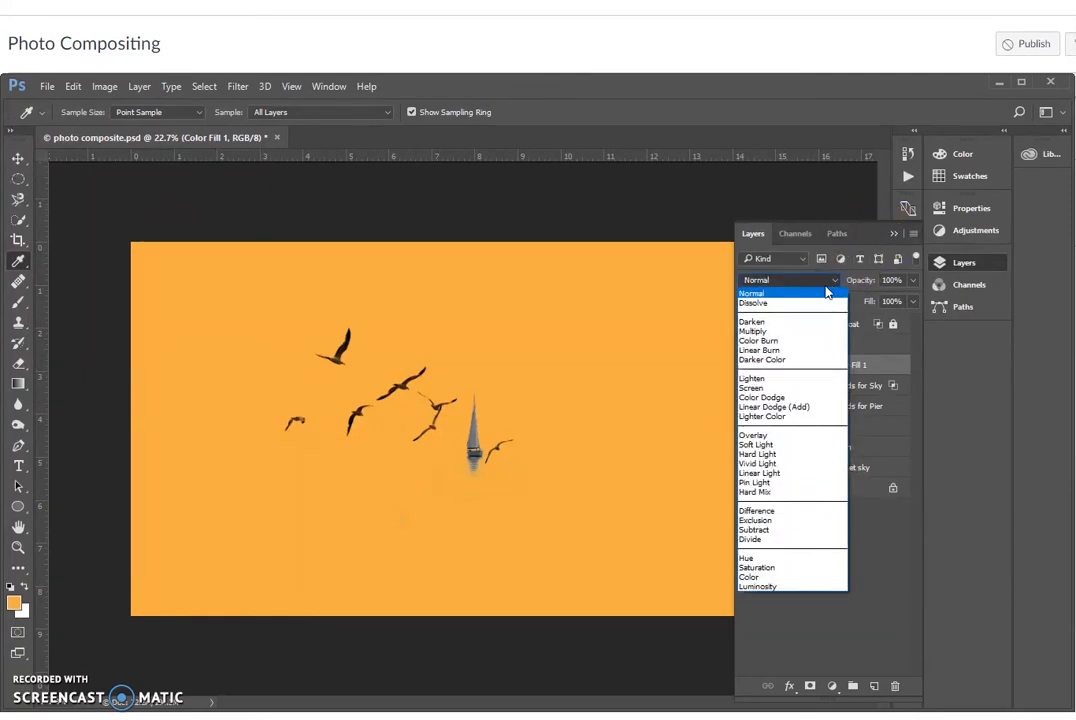
{"action": "left_click", "coordinate": [752, 578]}
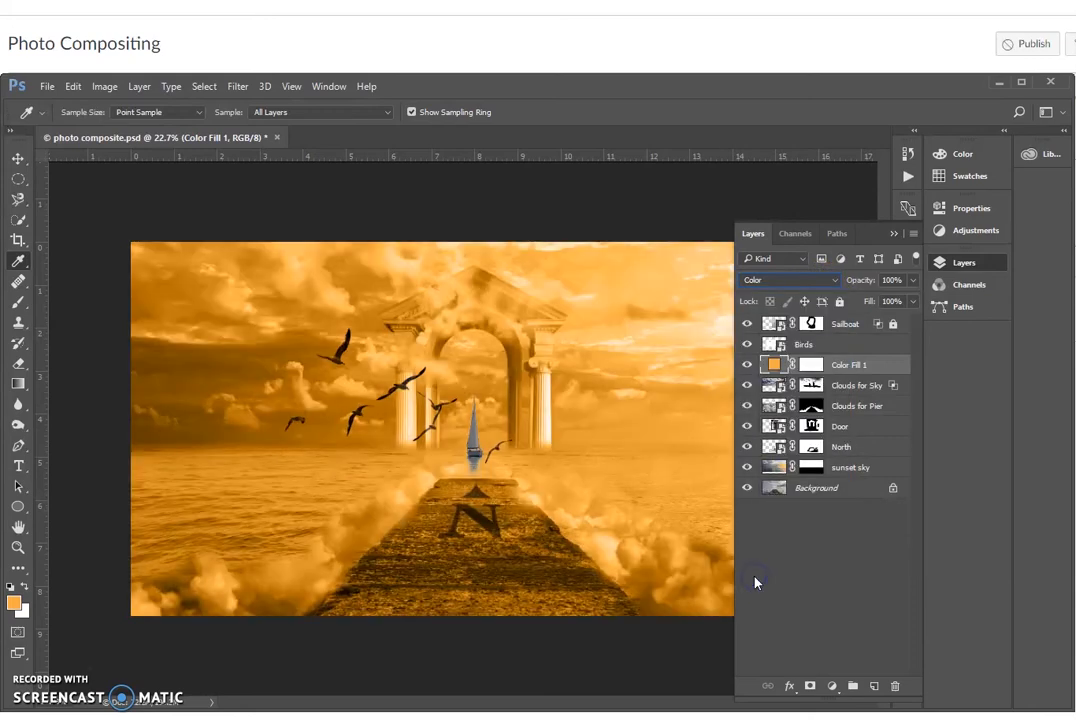
{"action": "left_click", "coordinate": [893, 233]}
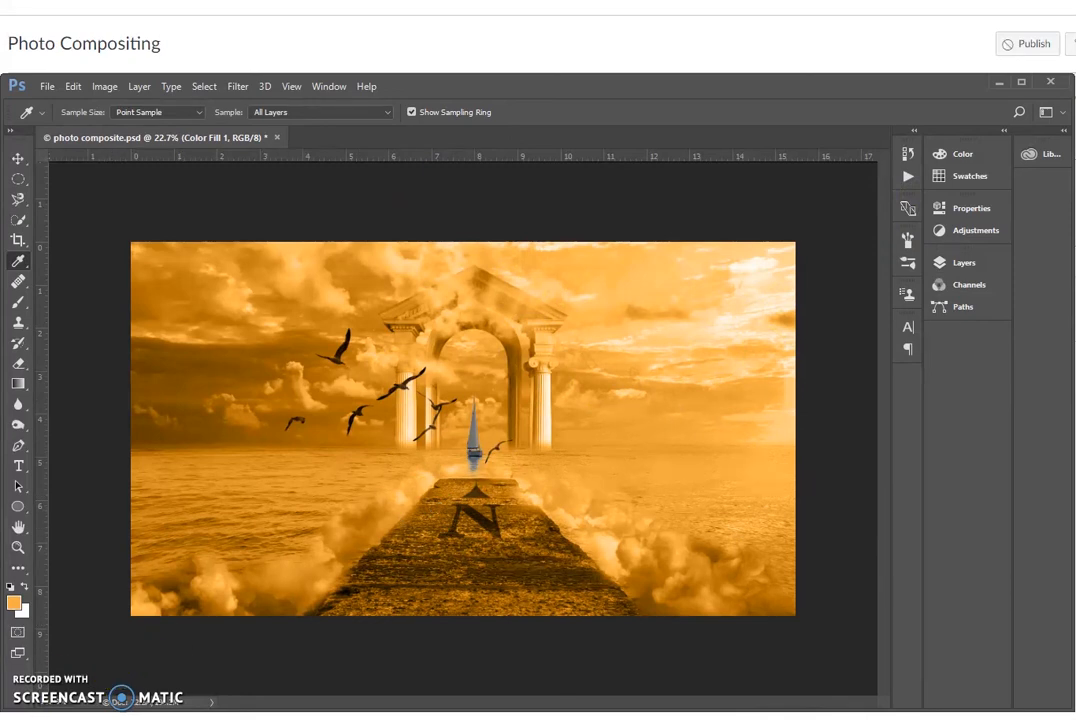
Clip the orange fill layer to the Clouds for Sky layer with a clipping mask.
{"action": "left_click", "coordinate": [975, 268]}
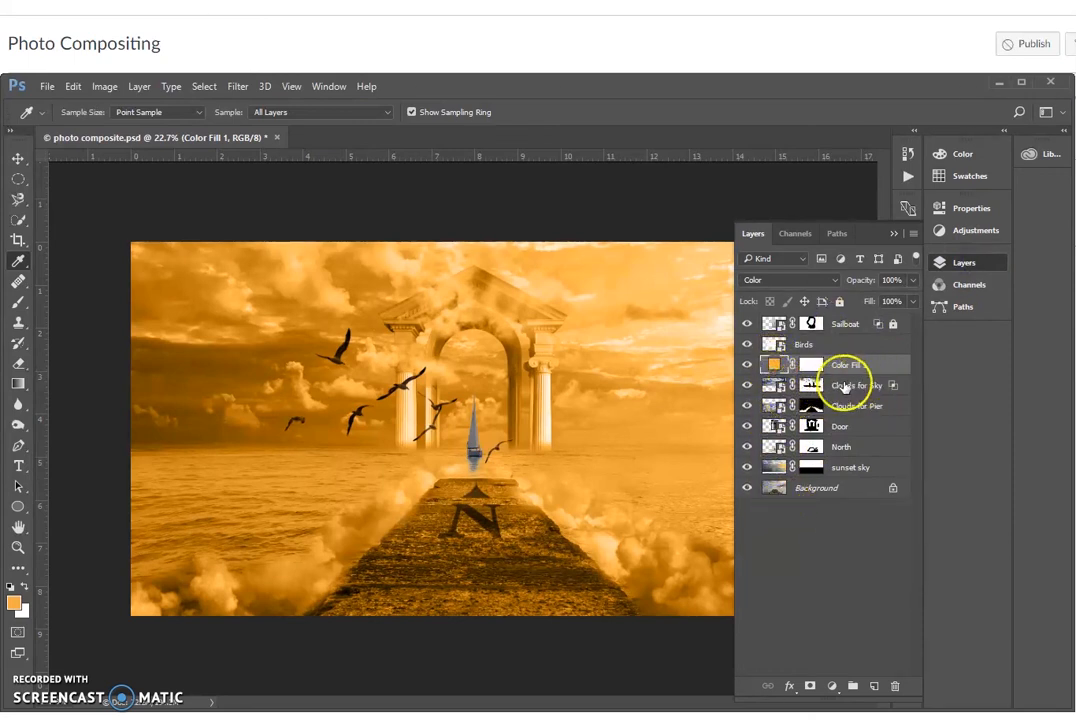
{"action": "left_click", "coordinate": [140, 88]}
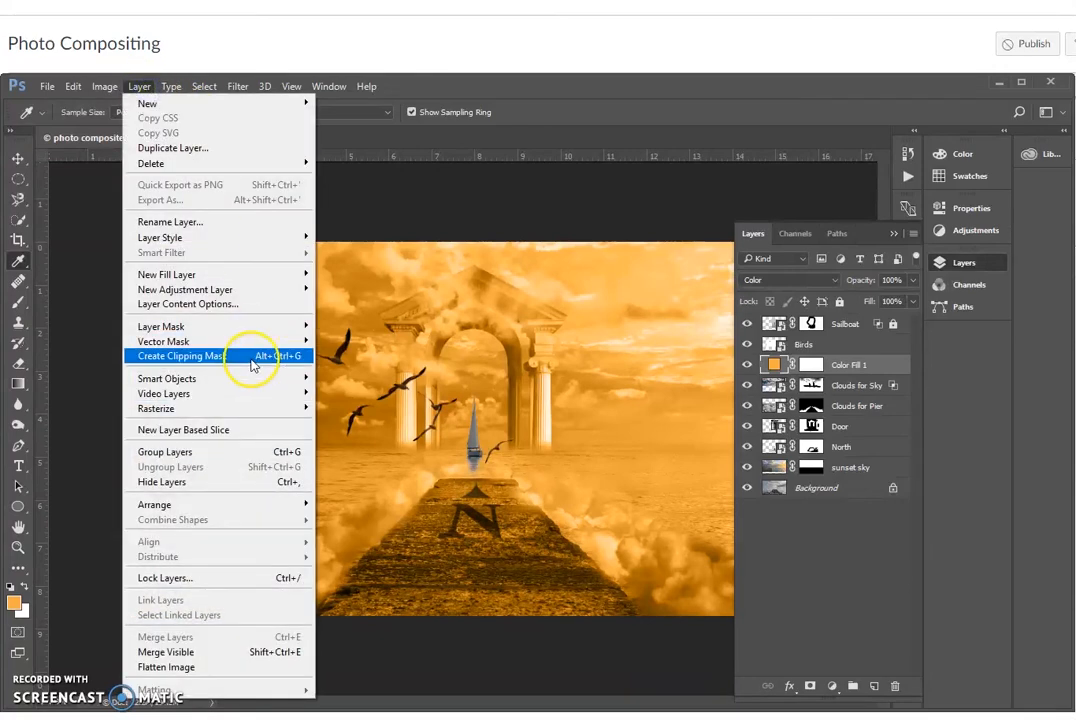
{"action": "left_click", "coordinate": [663, 88]}
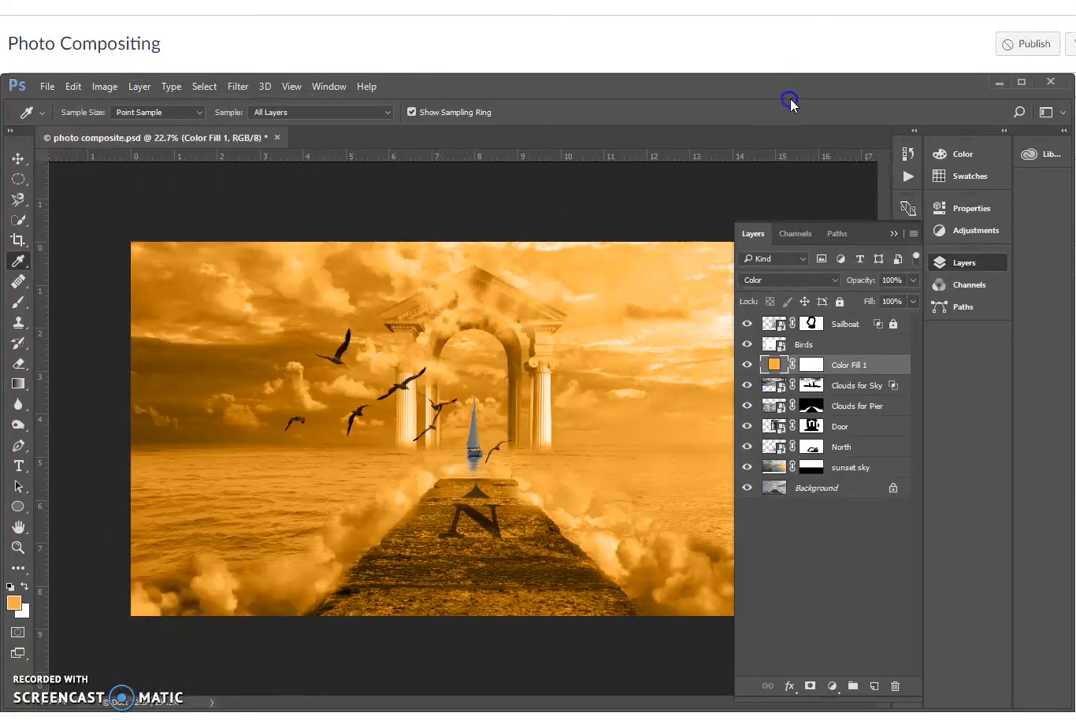
{"action": "right_click", "coordinate": [848, 368]}
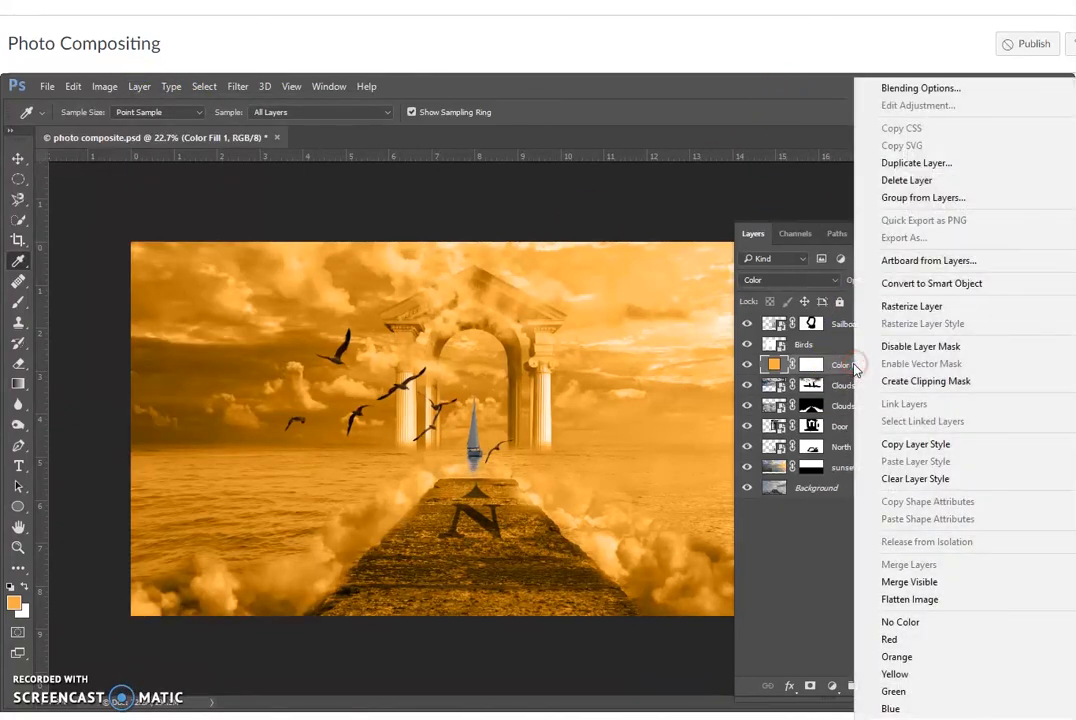
{"action": "left_click", "coordinate": [918, 389]}
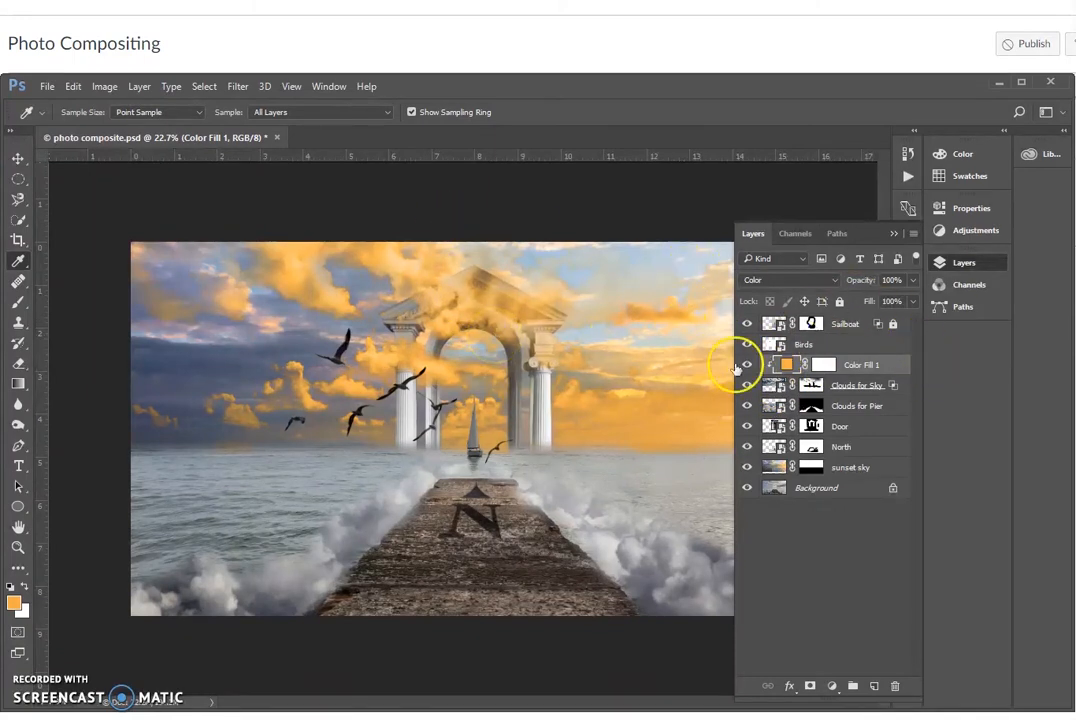
Lower the orange fill layer's opacity to 51%.
{"action": "left_click", "coordinate": [913, 280]}
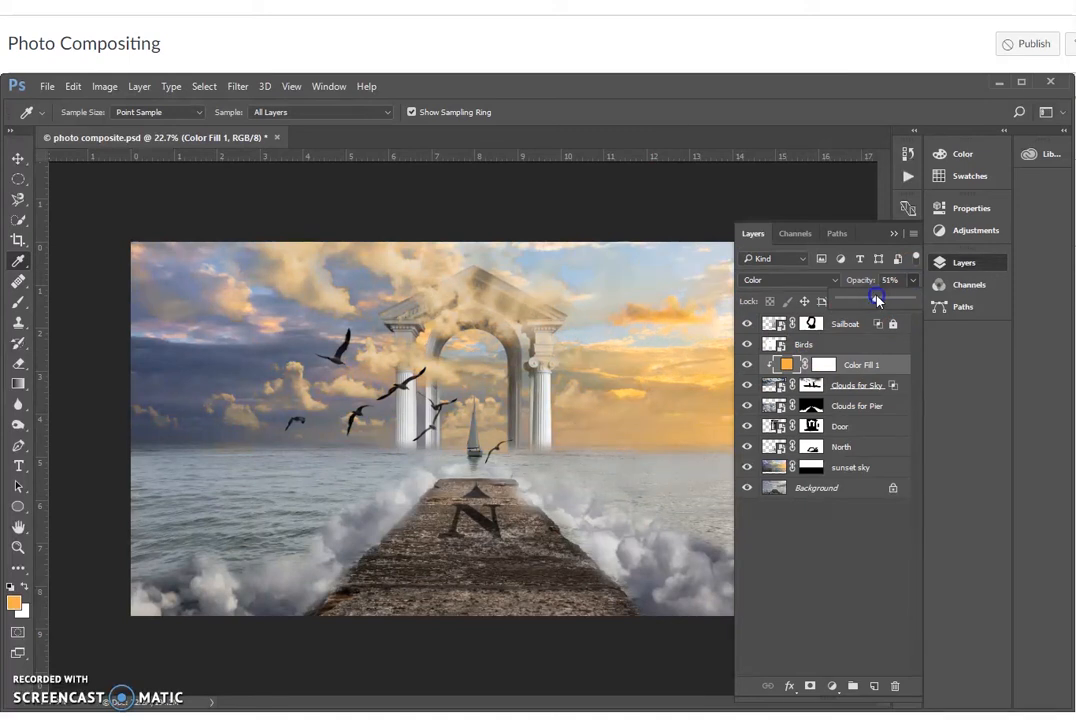
{"action": "left_click", "coordinate": [882, 245]}
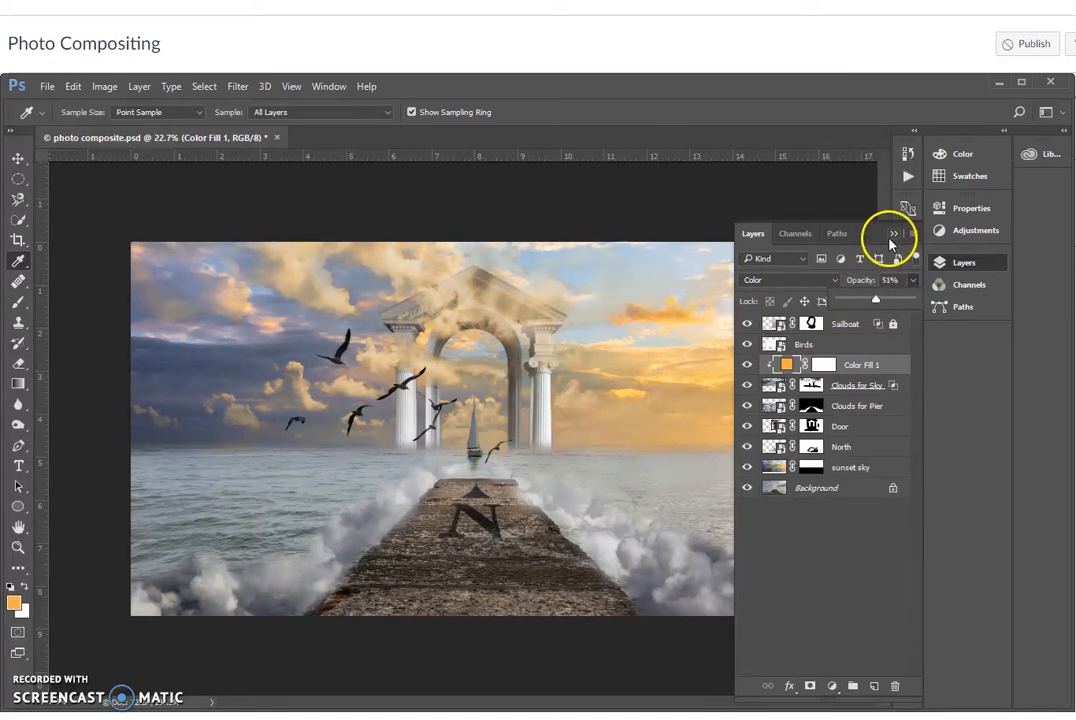
{"action": "left_click", "coordinate": [891, 238]}
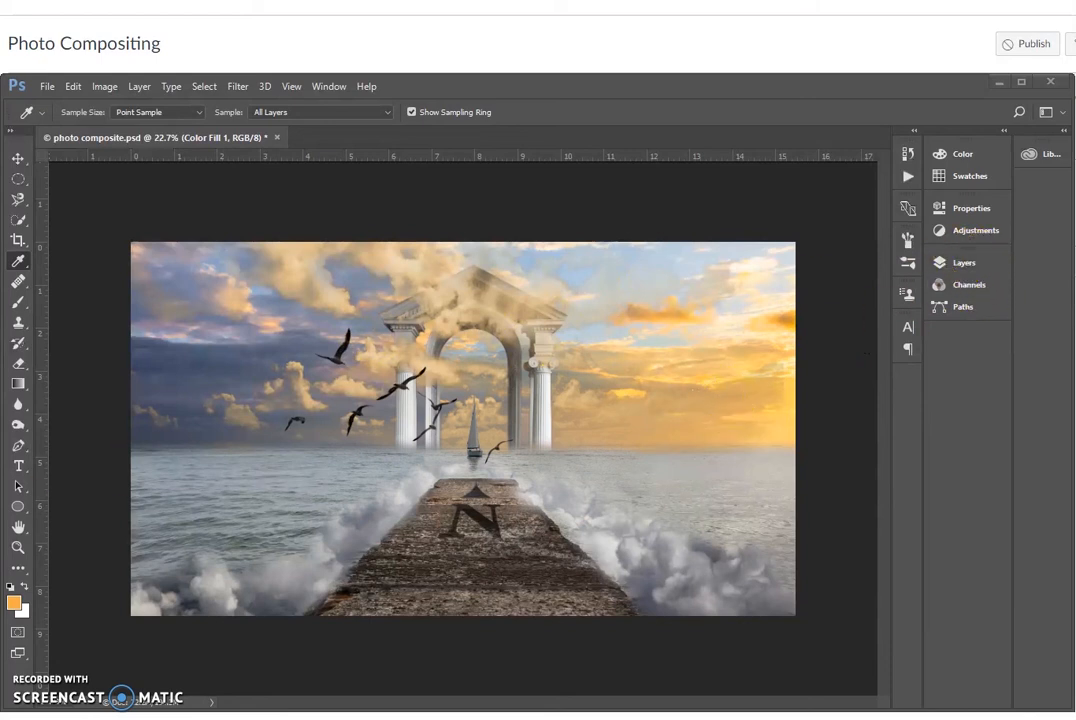
Set the foreground colour to a more saturated orange, f2a42f.
{"action": "left_click", "coordinate": [15, 603]}
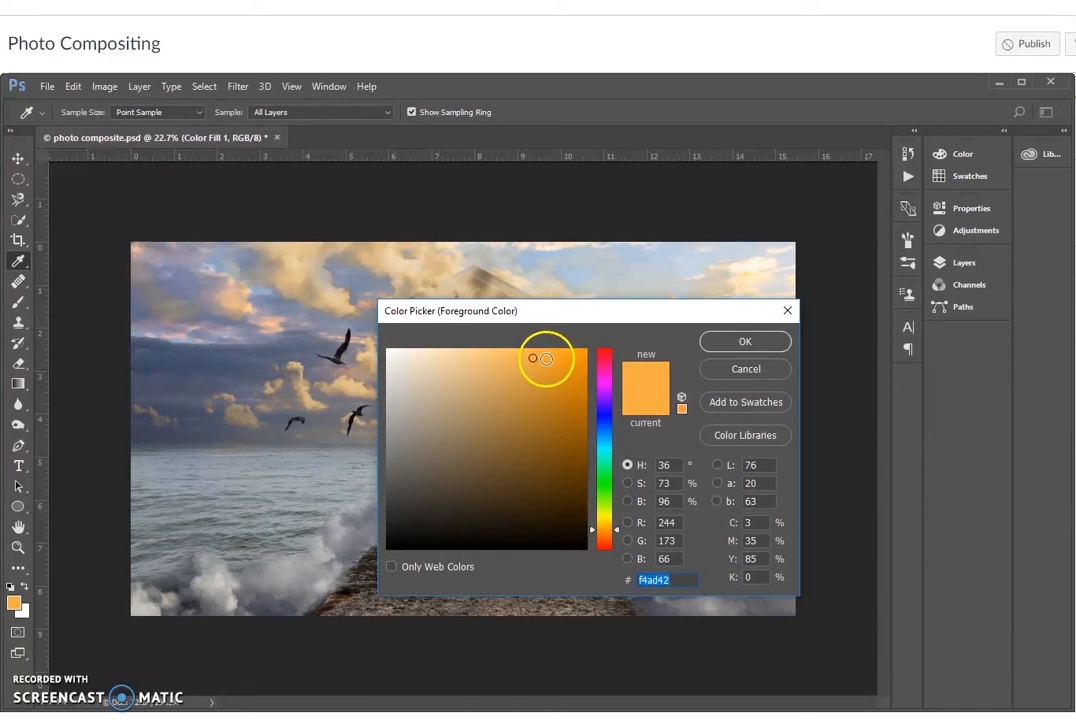
{"action": "left_click", "coordinate": [549, 358]}
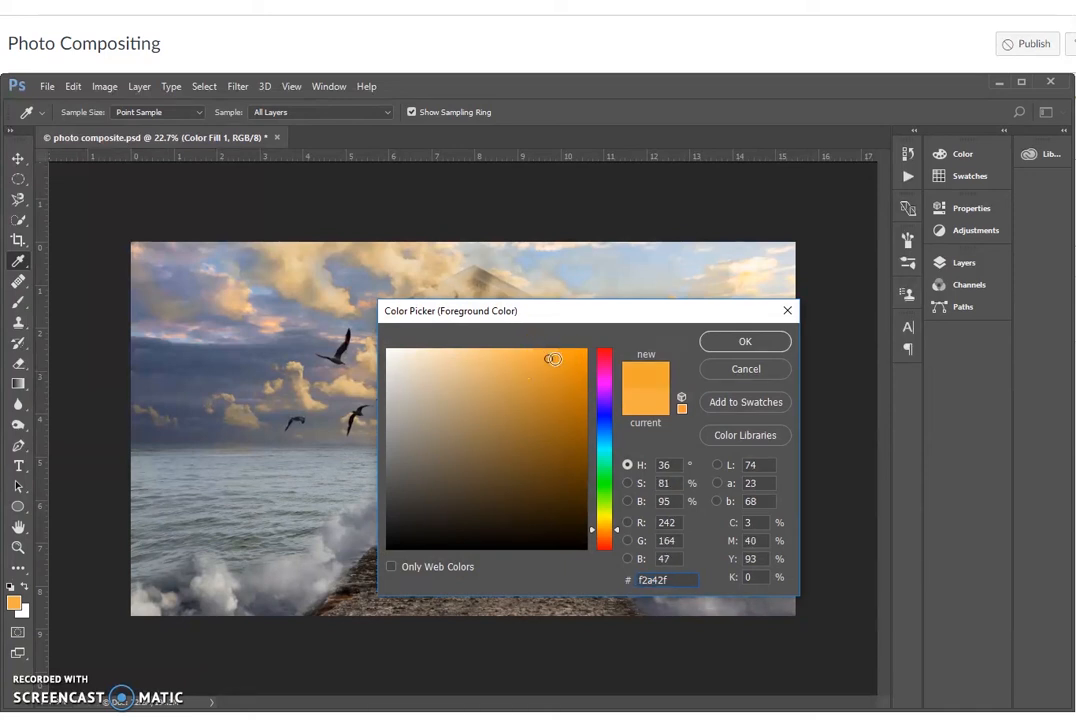
{"action": "left_click", "coordinate": [745, 341]}
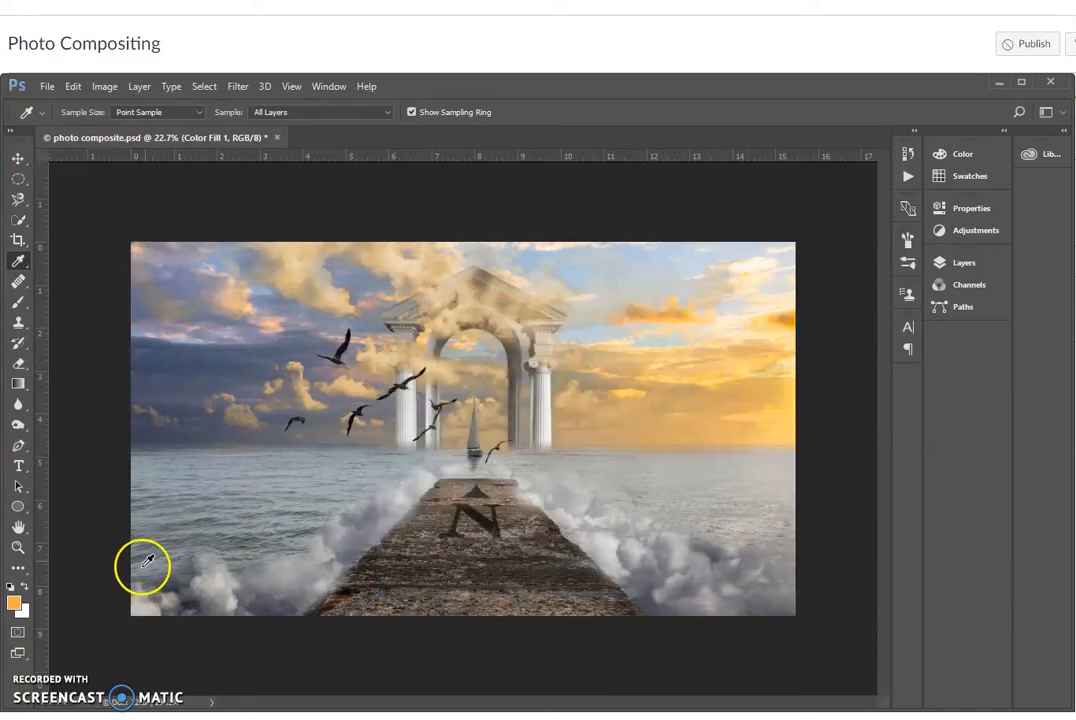
Set the background colour to a muted pink, 9e5e7d, starting from a tone sampled in the sky's upper-left clouds.
{"action": "left_click", "coordinate": [24, 613]}
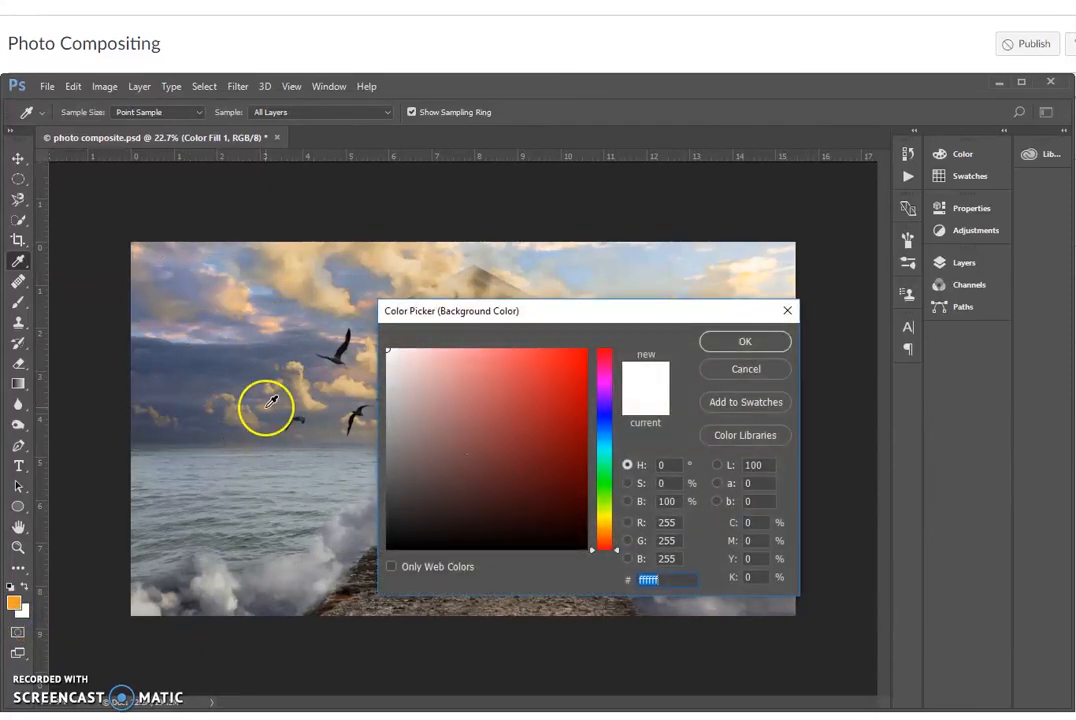
{"action": "left_click", "coordinate": [168, 319]}
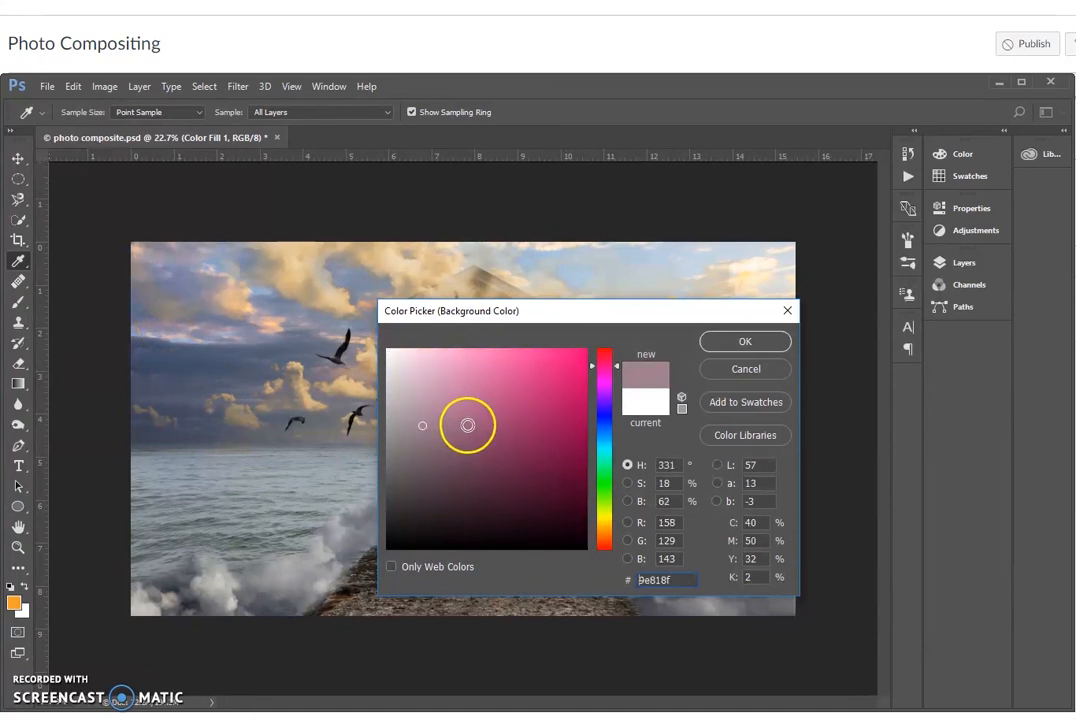
{"action": "left_click", "coordinate": [471, 426]}
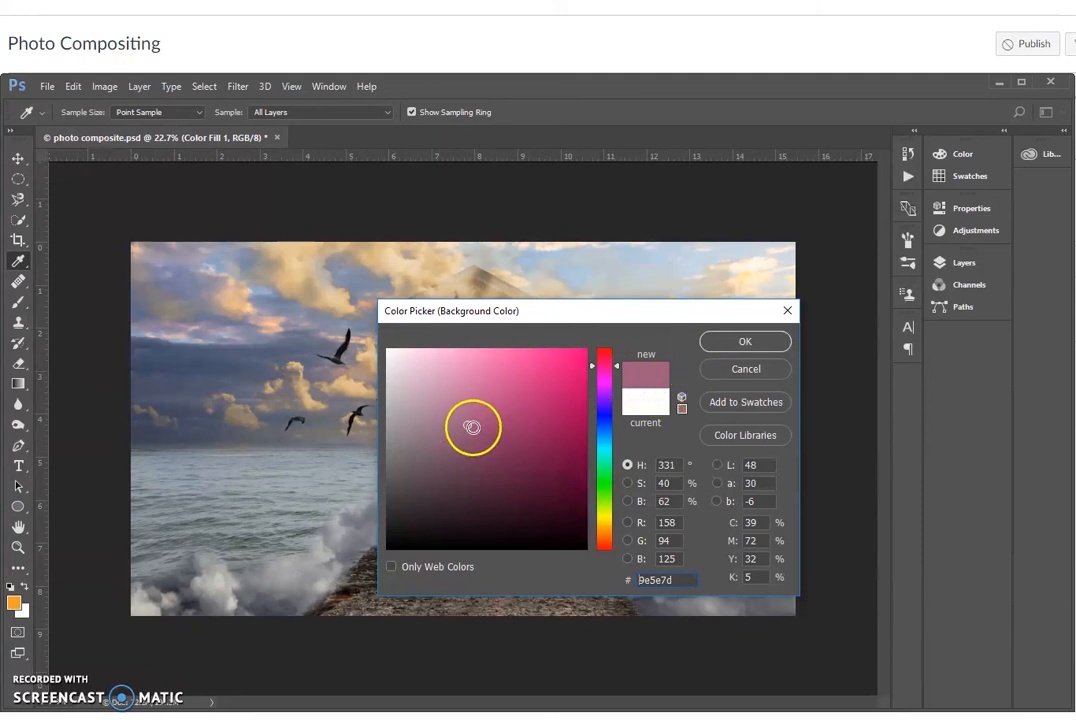
{"action": "left_click", "coordinate": [721, 344]}
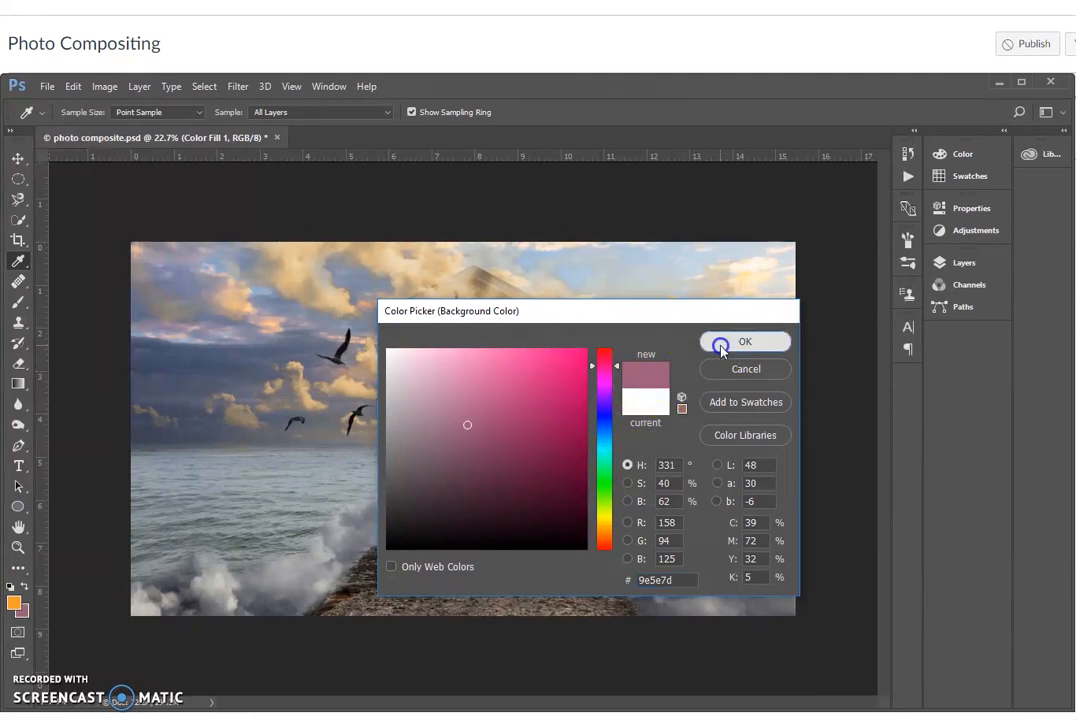
Add a gradient fill layer above the Sailboat layer using the foreground-to-background preset, running from orange to muted pink.
{"action": "left_click", "coordinate": [964, 263]}
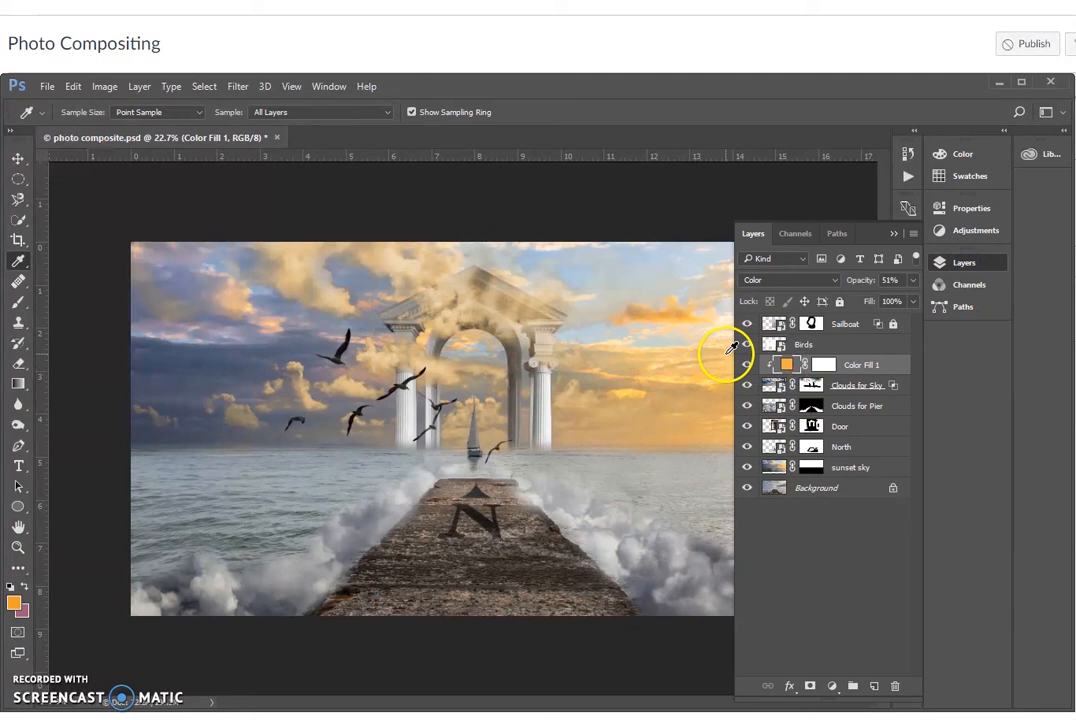
{"action": "left_click", "coordinate": [803, 330]}
{"action": "left_click_drag", "start_coordinate": [819, 312], "coordinate": [788, 330]}
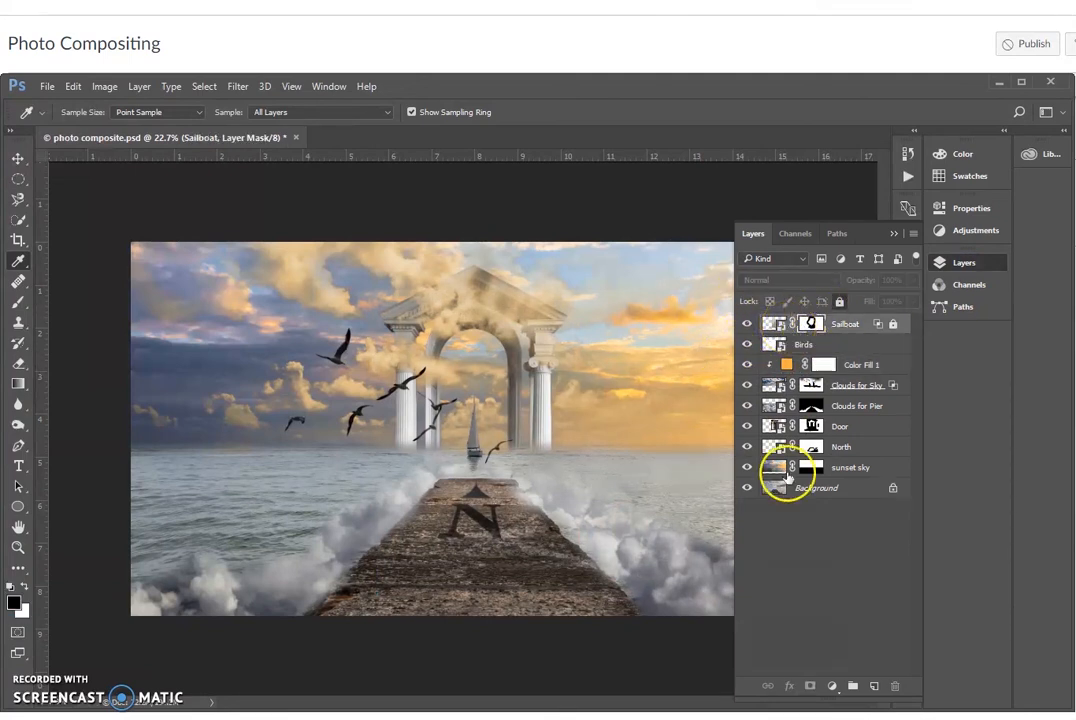
{"action": "left_click", "coordinate": [834, 686]}
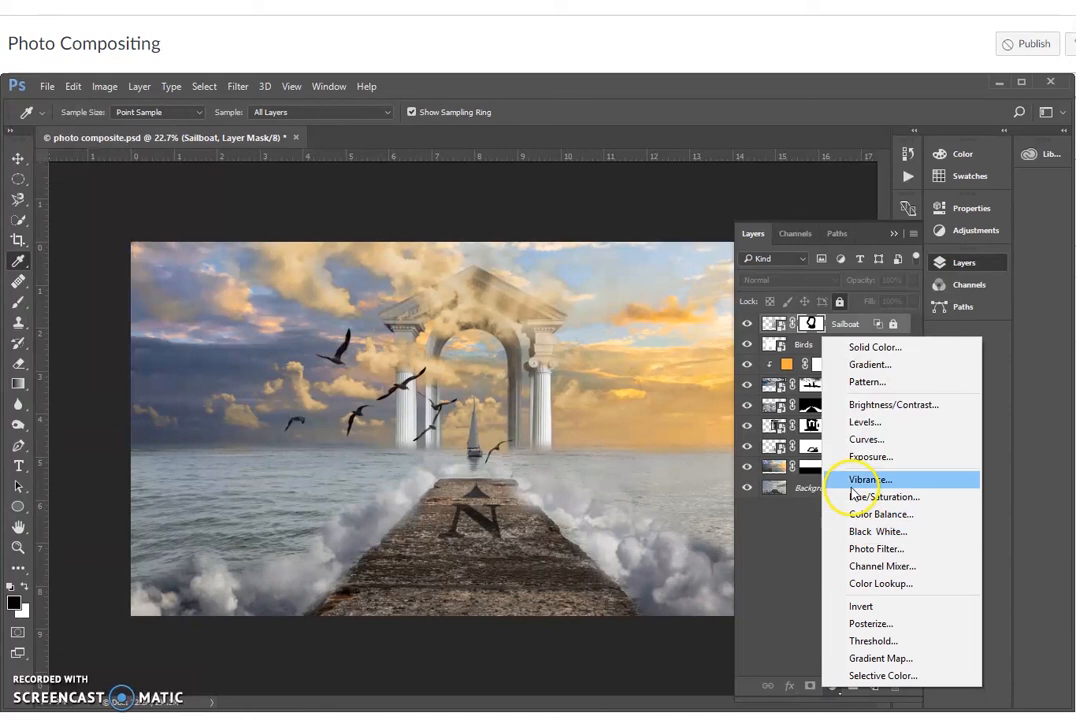
{"action": "left_click", "coordinate": [866, 366]}
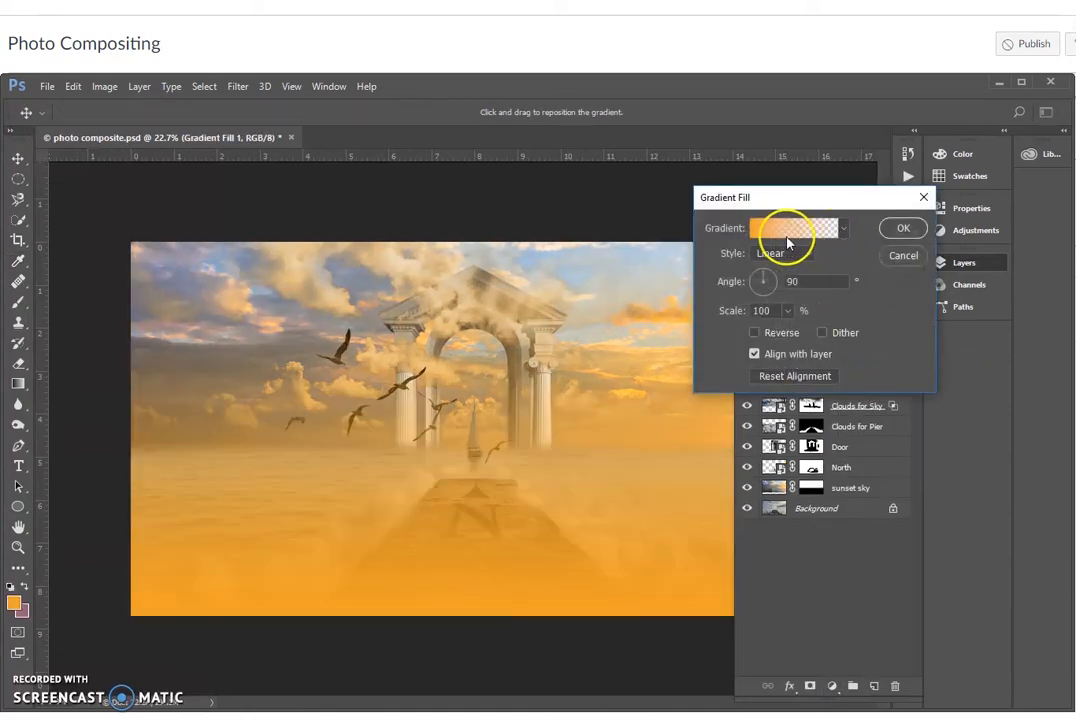
{"action": "left_click", "coordinate": [843, 230]}
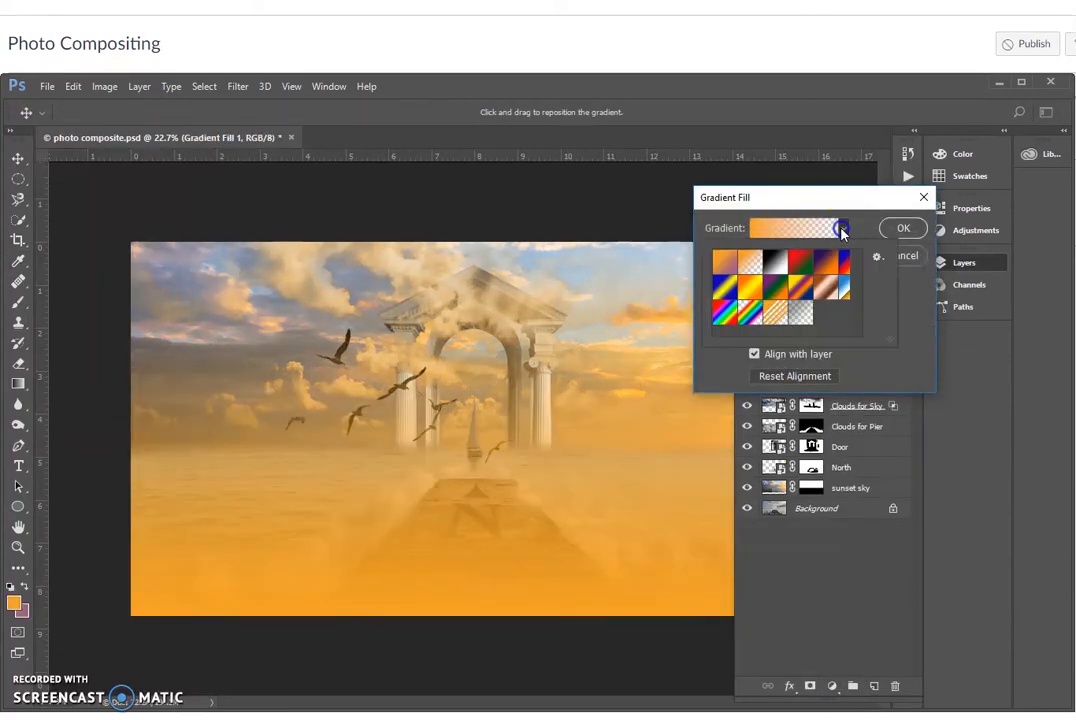
{"action": "left_click", "coordinate": [727, 262]}
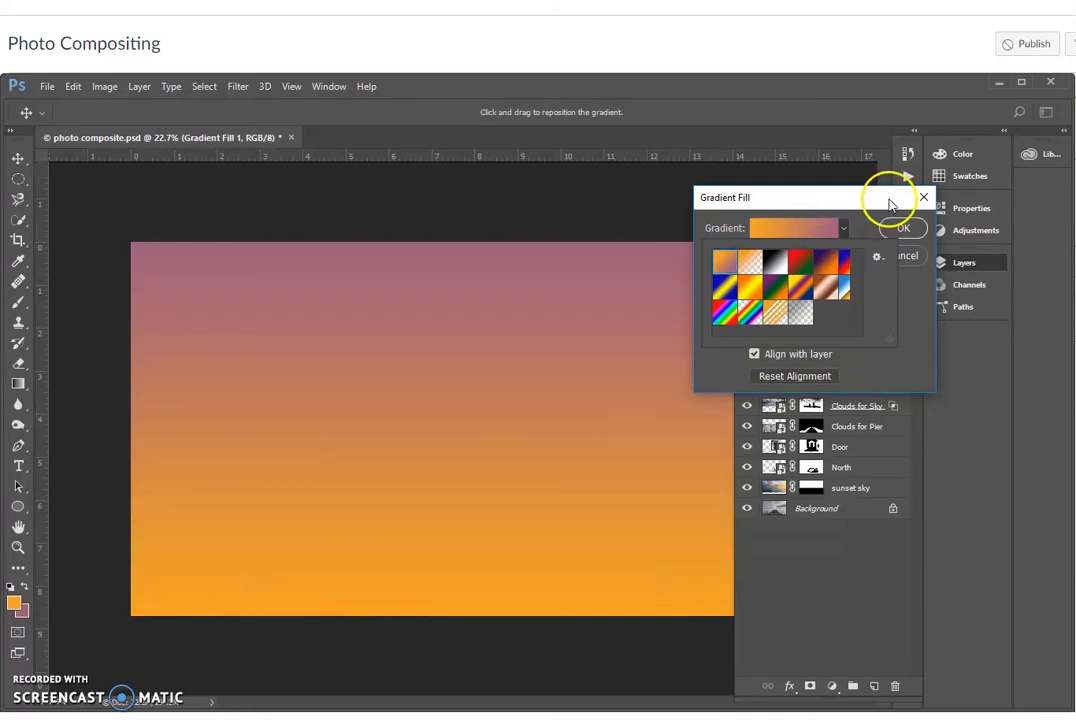
{"action": "left_click", "coordinate": [891, 201]}
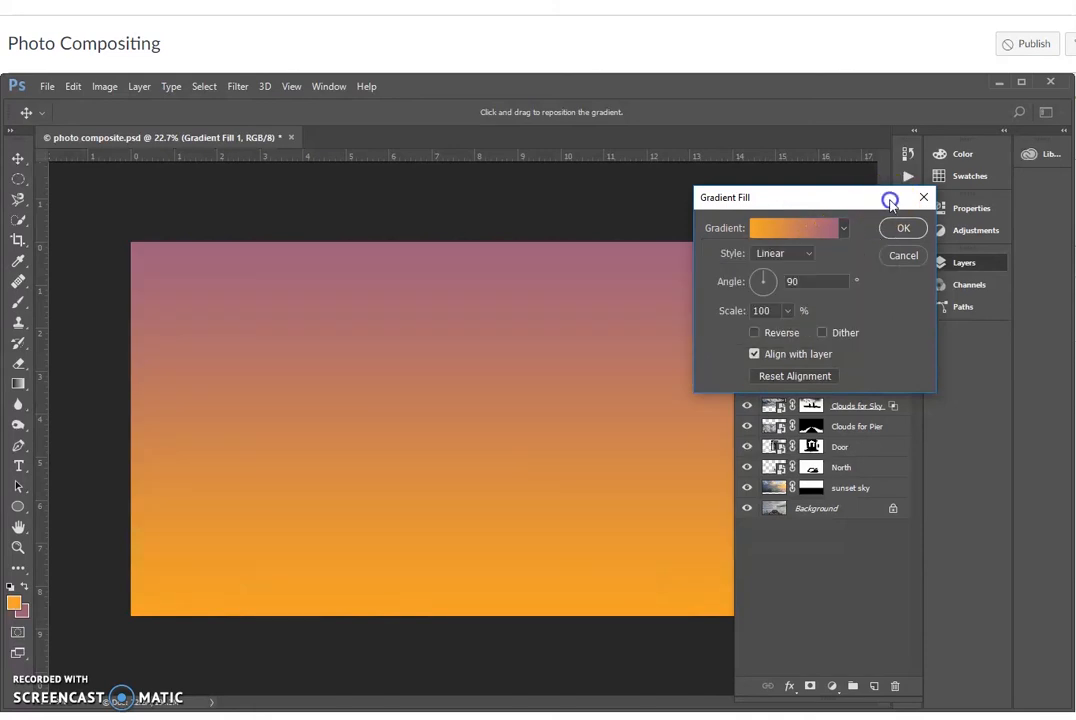
Set the gradient fill's angle to 180° and its blend mode to Soft Light.
{"action": "left_click", "coordinate": [757, 283]}
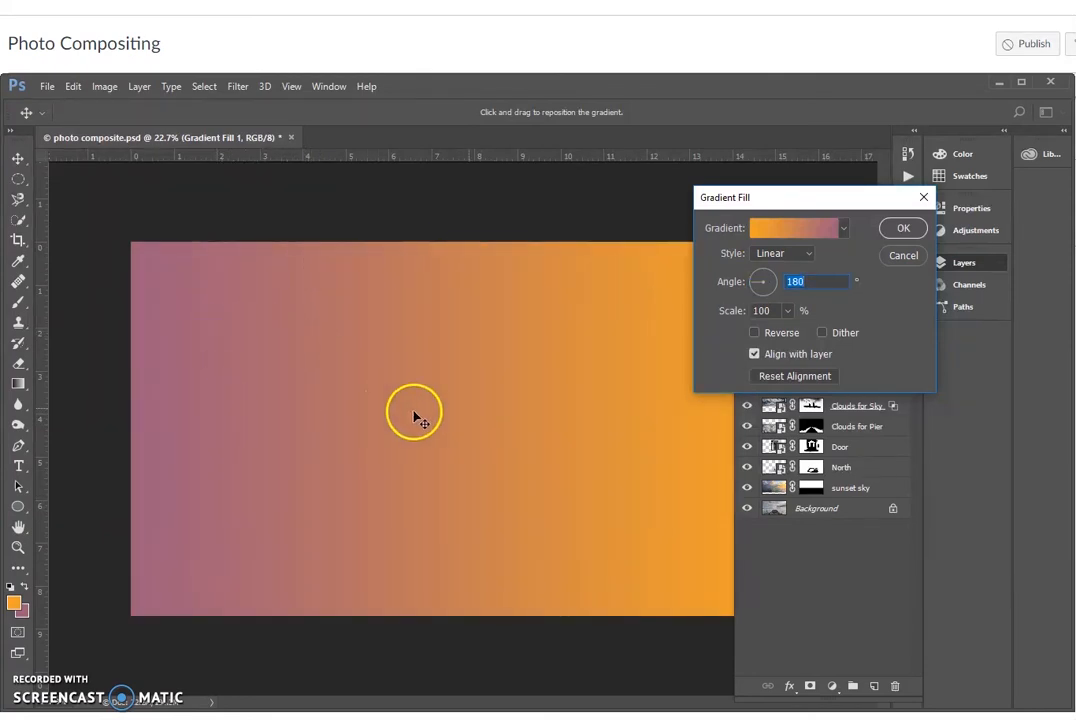
{"action": "left_click", "coordinate": [898, 230]}
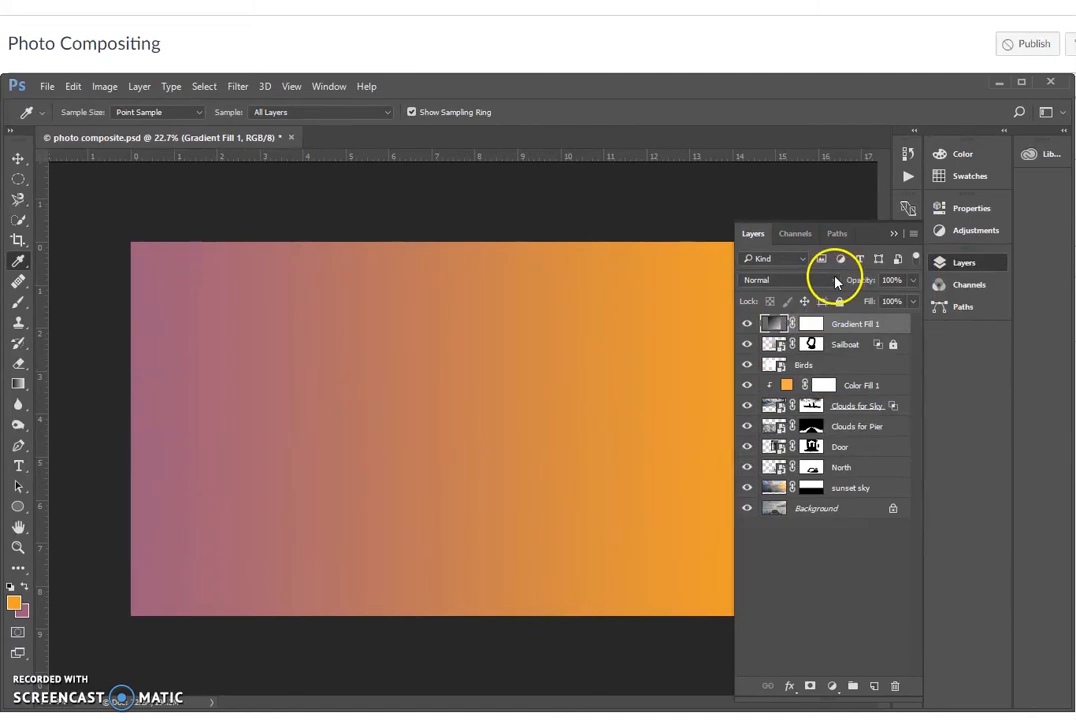
{"action": "left_click", "coordinate": [835, 281]}
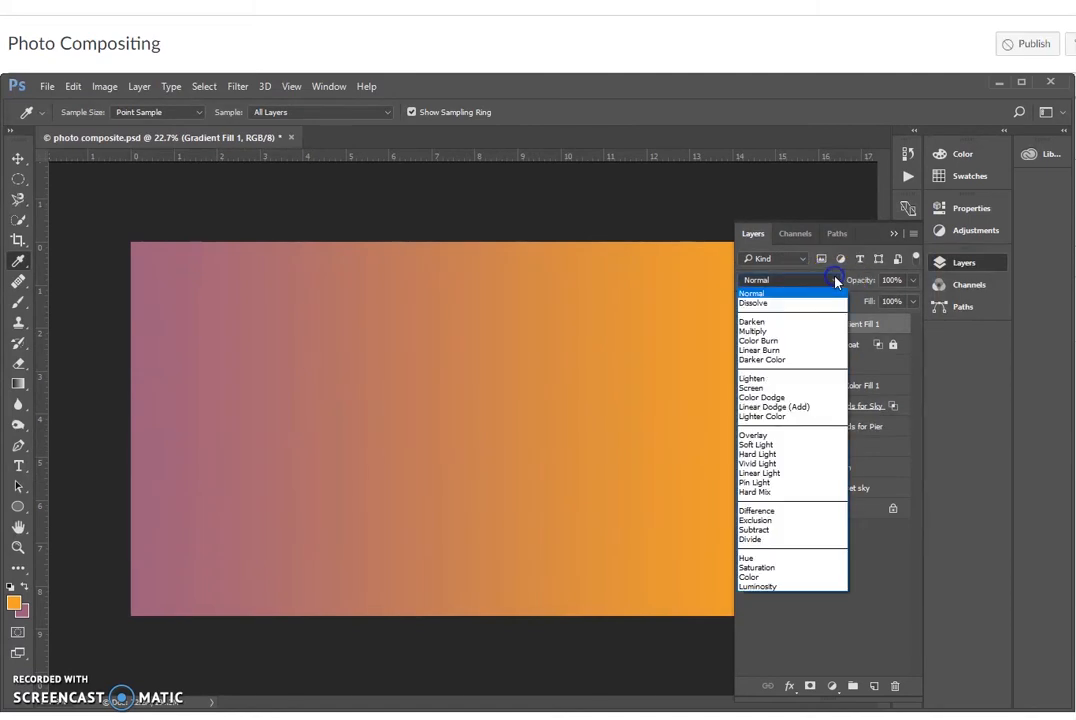
{"action": "left_click", "coordinate": [765, 445]}
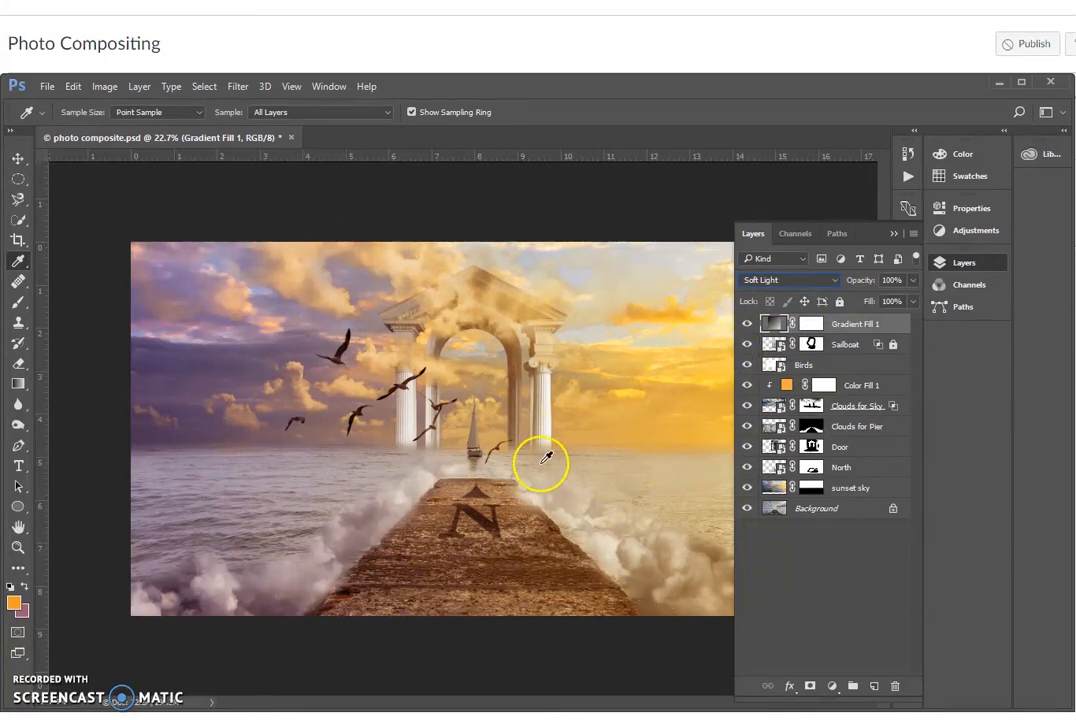
On the gradient fill's mask, paint black over the bright sky right of the arch with an 800 px soft brush at 49% opacity.
{"action": "left_click", "coordinate": [810, 323]}
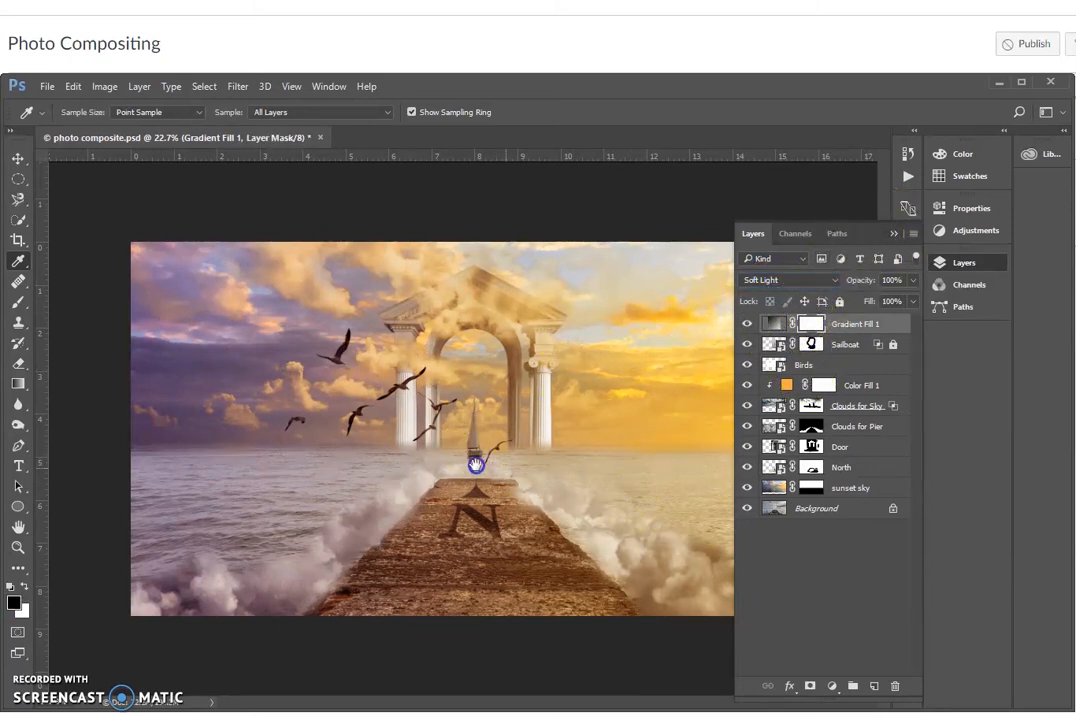
{"action": "scroll", "coordinate": [547, 528], "scroll_direction": "up", "scroll_amount": 3}
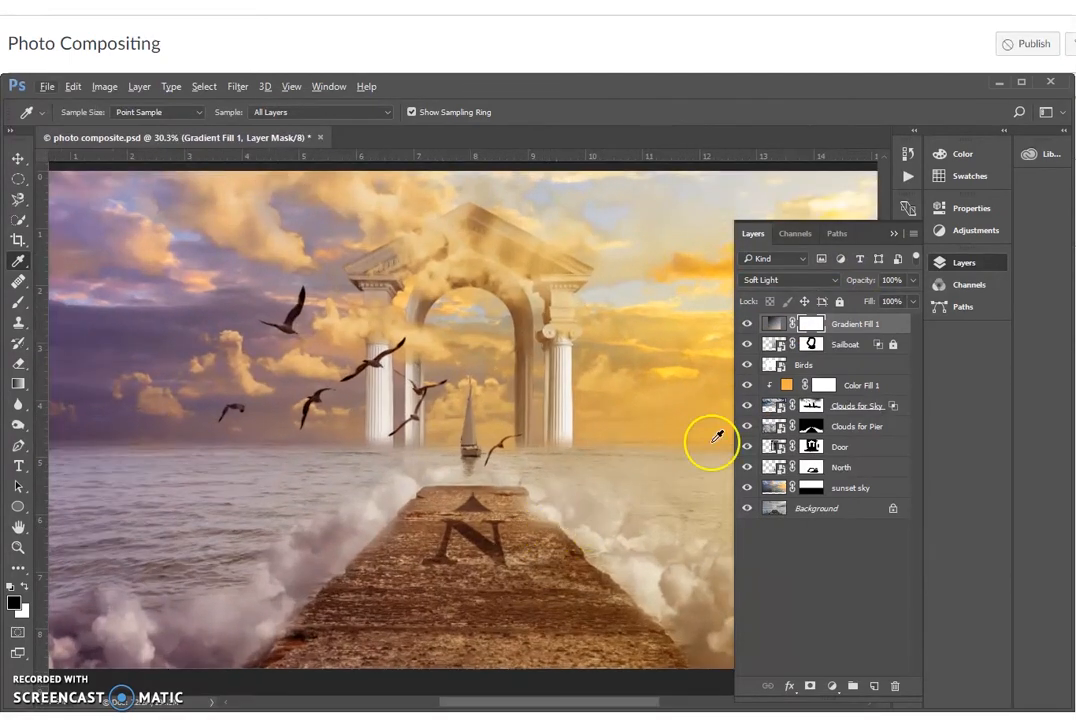
{"action": "left_click_drag", "start_coordinate": [704, 437], "coordinate": [502, 449]}
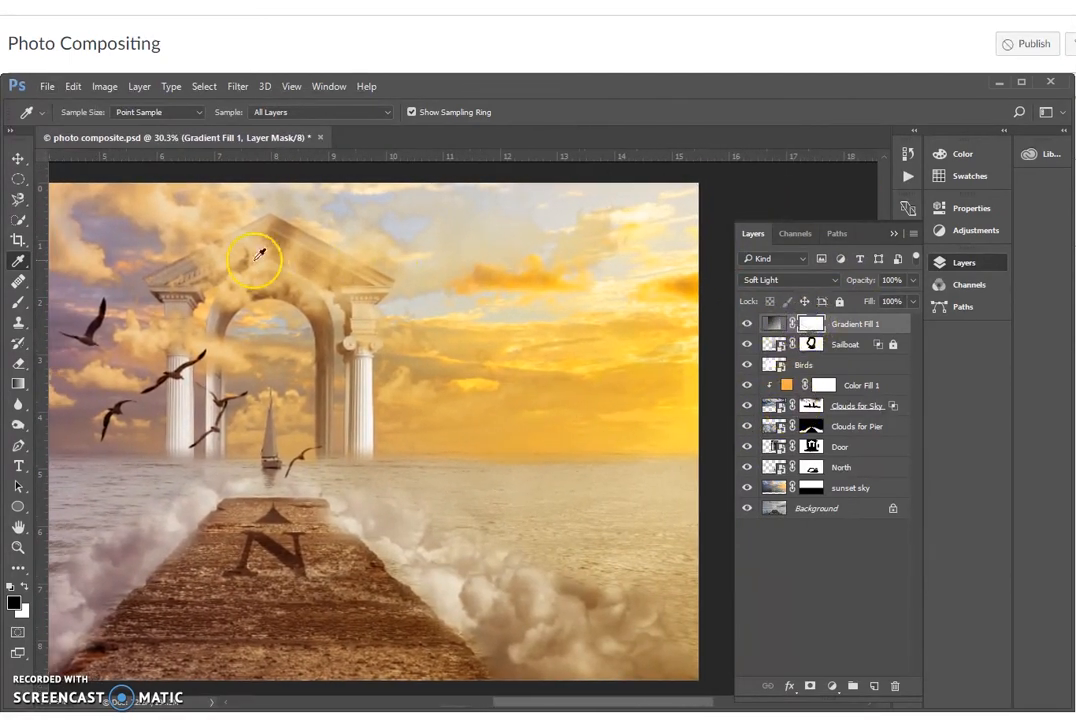
{"action": "left_click", "coordinate": [18, 302]}
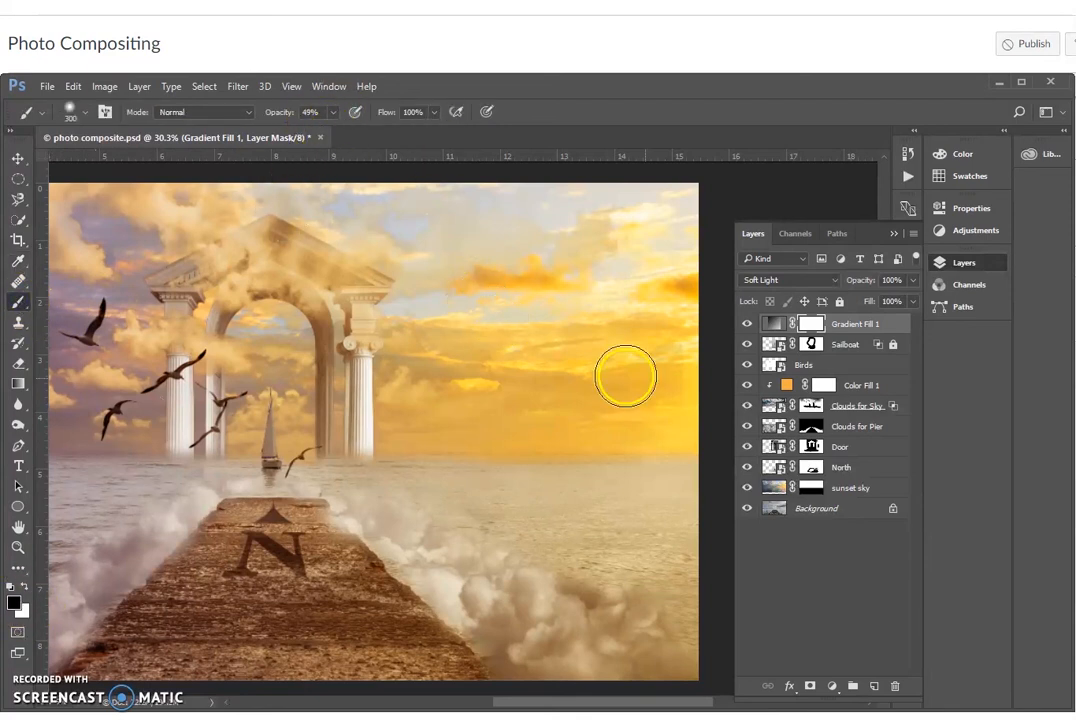
{"action": "key", "text": "bracketright"}
{"action": "key", "text": "bracketright"}
{"action": "key", "text": "bracketright"}
{"action": "key", "text": "bracketright"}
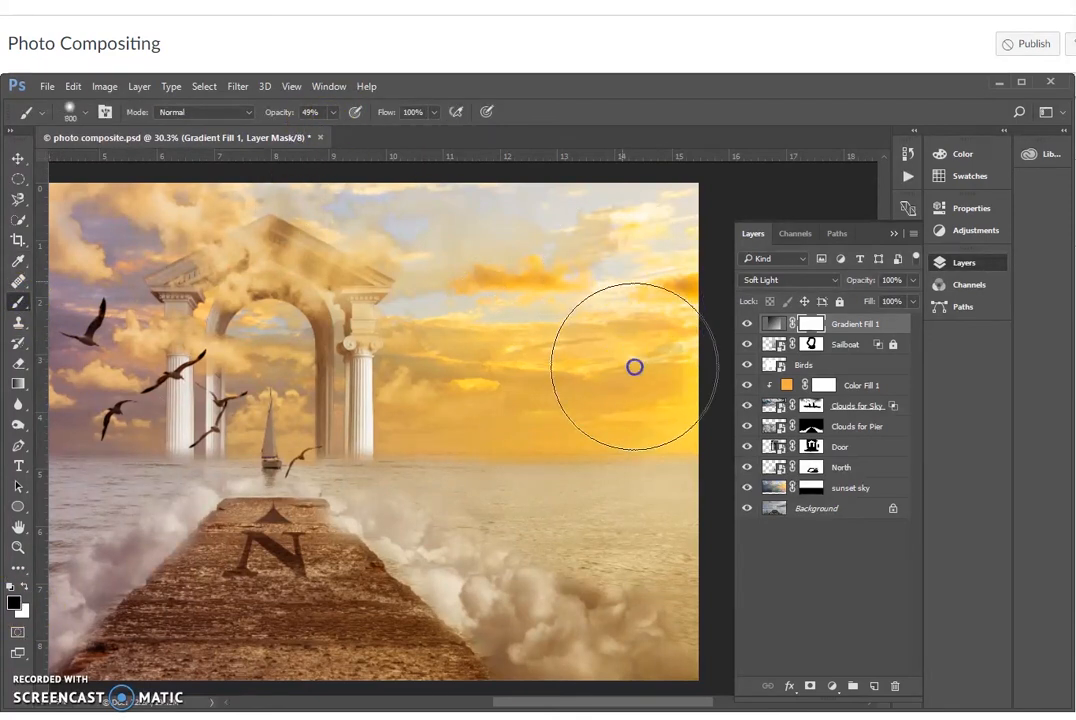
{"action": "left_click", "coordinate": [581, 451]}
{"action": "left_click", "coordinate": [650, 353]}
{"action": "left_click", "coordinate": [665, 345]}
{"action": "left_click", "coordinate": [620, 316]}
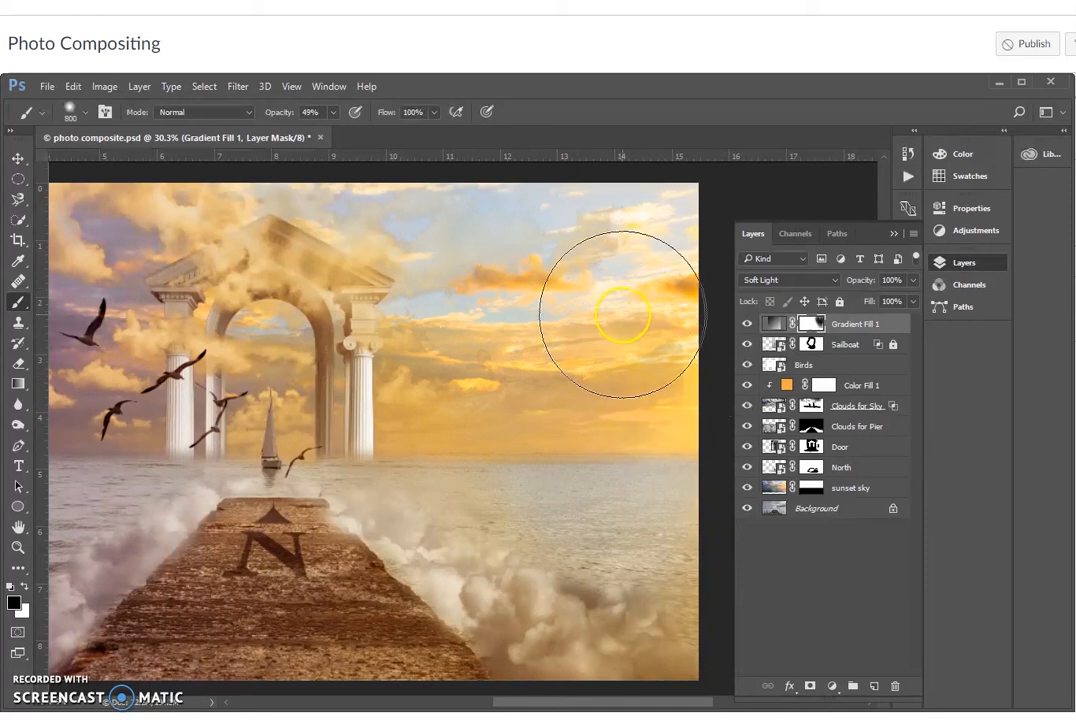
Paint black on the gradient fill's mask over the sea and wave clouds right of the pier.
{"action": "left_click", "coordinate": [657, 656]}
{"action": "left_click", "coordinate": [571, 525]}
{"action": "left_click", "coordinate": [557, 477]}
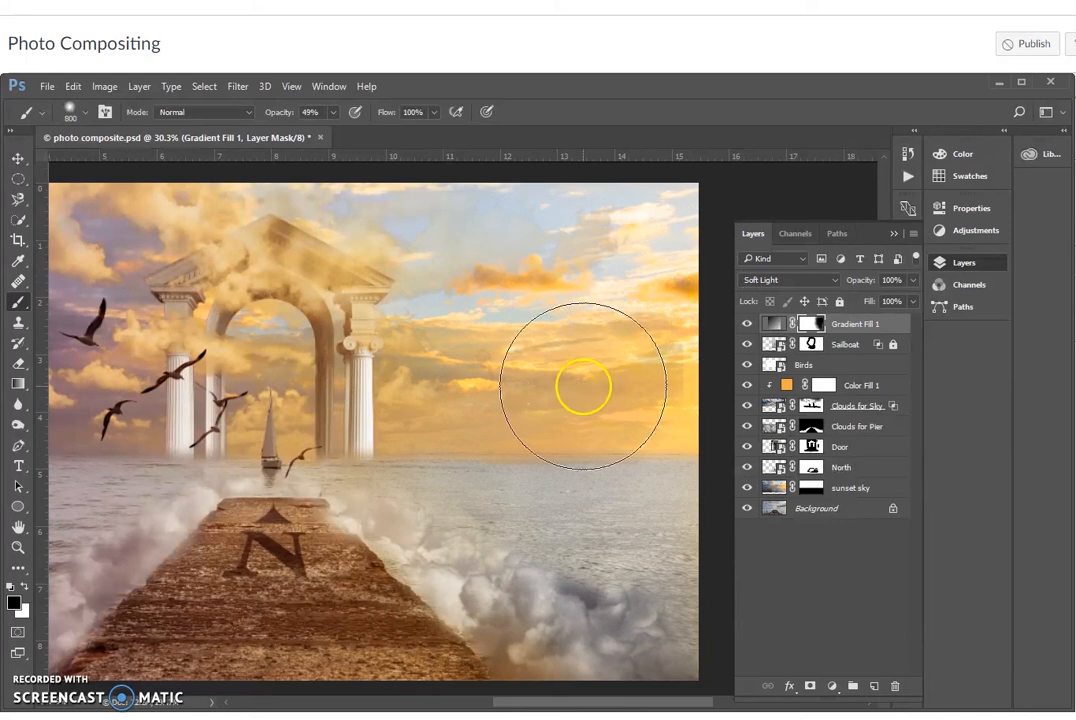
Restore the gradient tint over the sea and wave clouds right of the pier by painting the mask mainly with white.
{"action": "left_click_drag", "start_coordinate": [540, 620], "coordinate": [575, 635]}
{"action": "left_click", "coordinate": [623, 642]}
{"action": "left_click", "coordinate": [423, 533]}
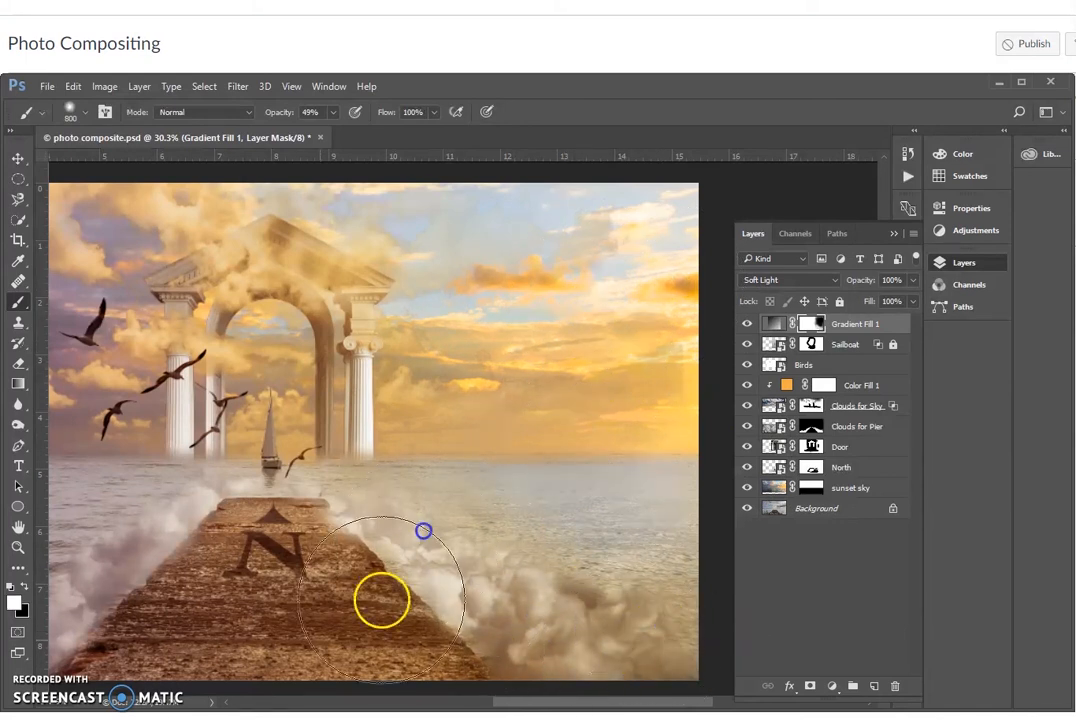
{"action": "key", "text": "x"}
{"action": "left_click", "coordinate": [665, 554]}
{"action": "left_click", "coordinate": [598, 477]}
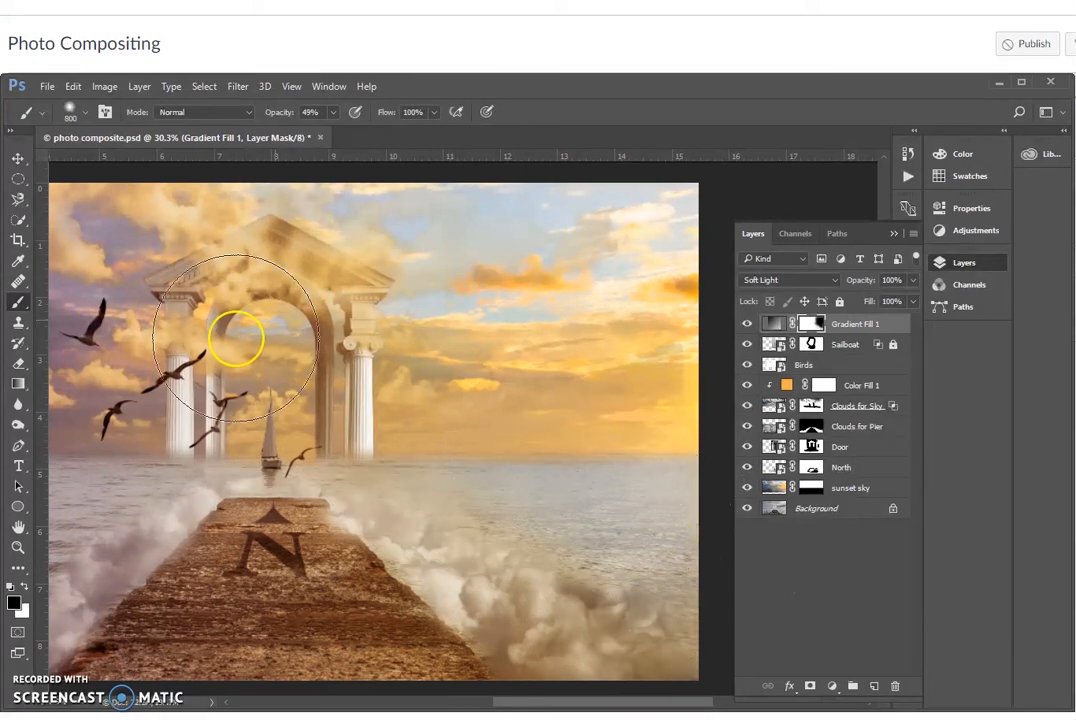
{"action": "key", "text": "x"}
{"action": "left_click", "coordinate": [562, 562]}
{"action": "left_click", "coordinate": [629, 548]}
{"action": "left_click", "coordinate": [671, 547]}
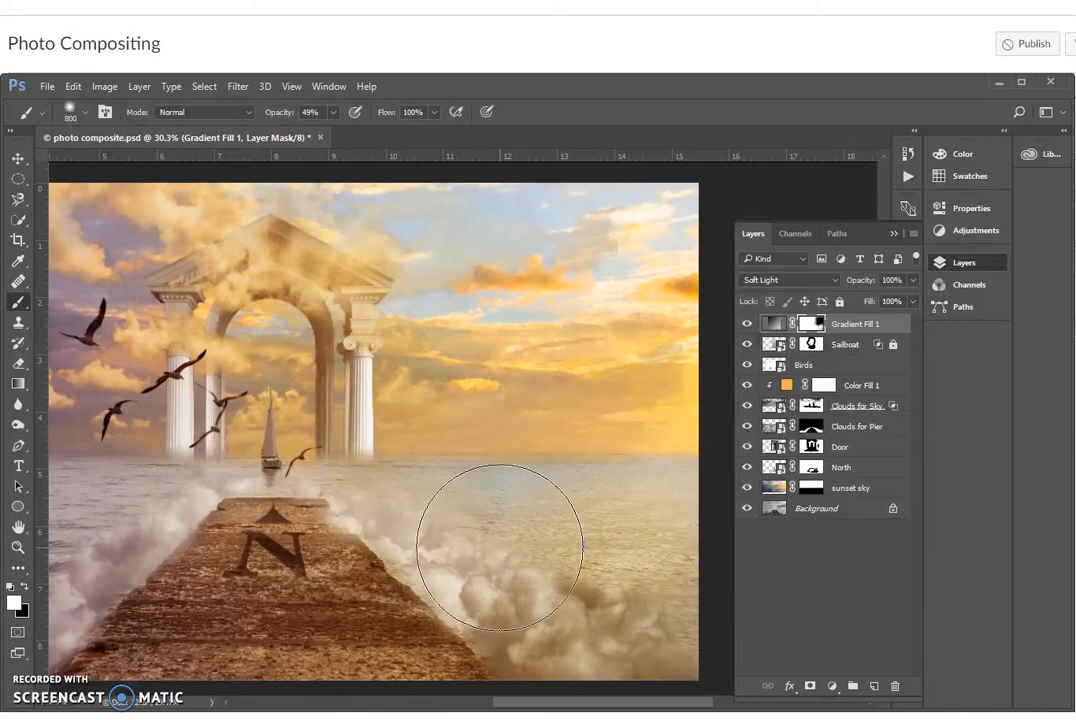
{"action": "left_click", "coordinate": [446, 506]}
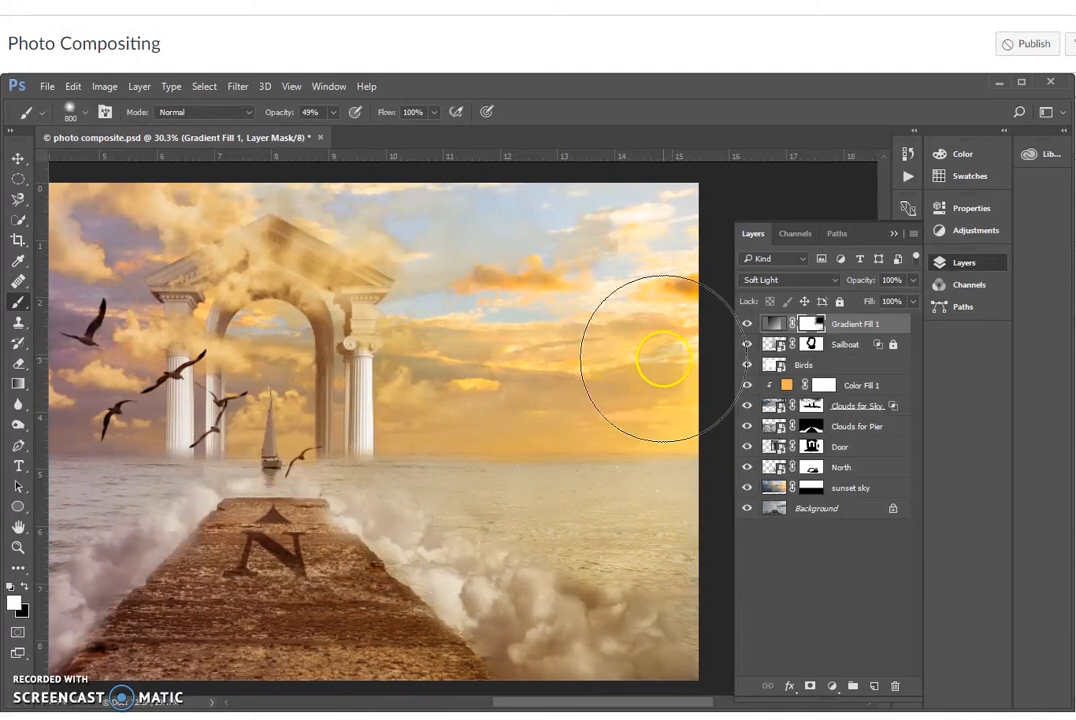
Fade the gradient tint further in the sky right of the arch by painting more black on its mask.
{"action": "left_click", "coordinate": [653, 288]}
{"action": "left_click", "coordinate": [564, 317]}
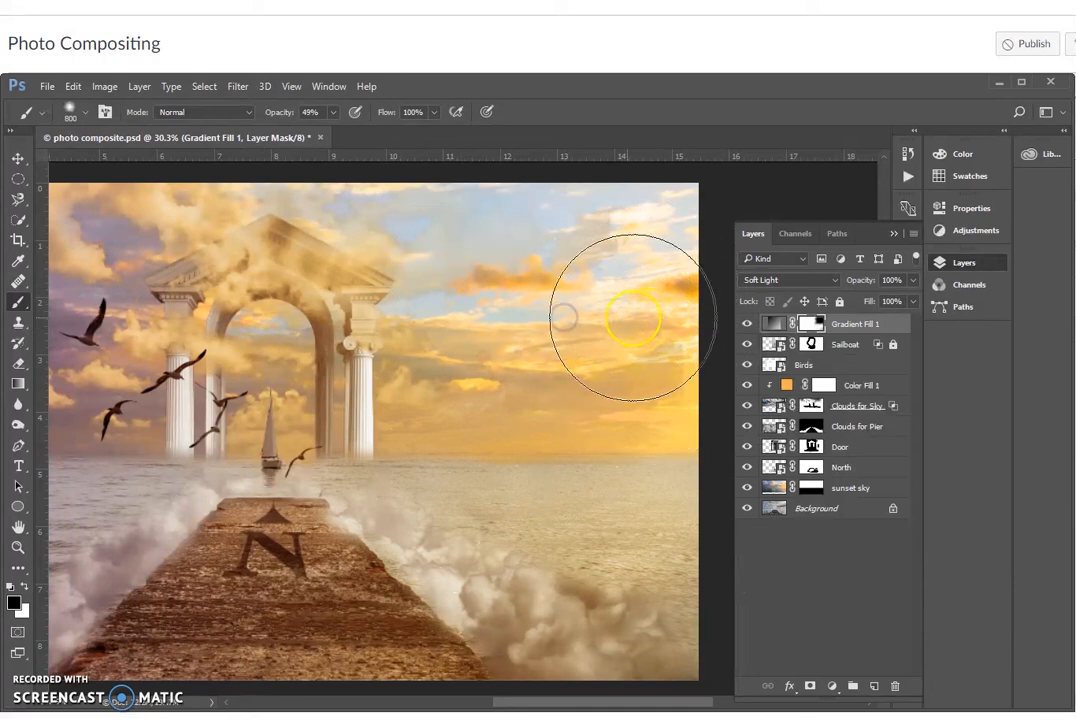
{"action": "left_click", "coordinate": [495, 359]}
{"action": "left_click", "coordinate": [466, 384]}
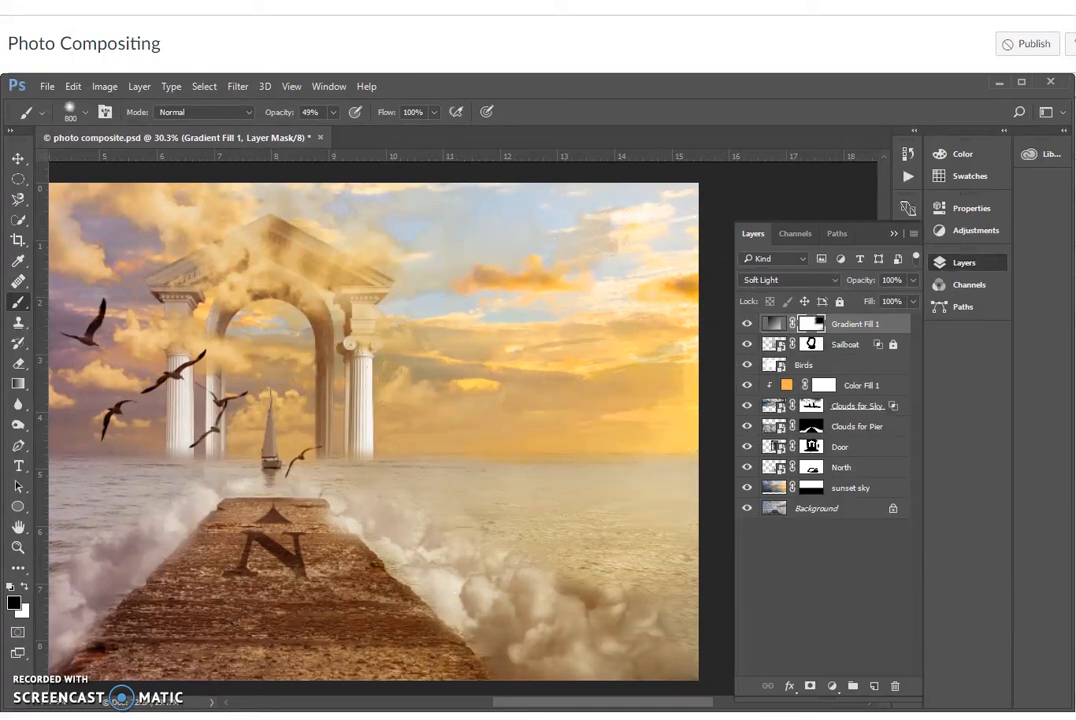
Add a Curves adjustment layer on top, lower the curve in the shadows and place a second point at about input 150, output 148.
{"action": "key", "text": "ctrl+minus"}
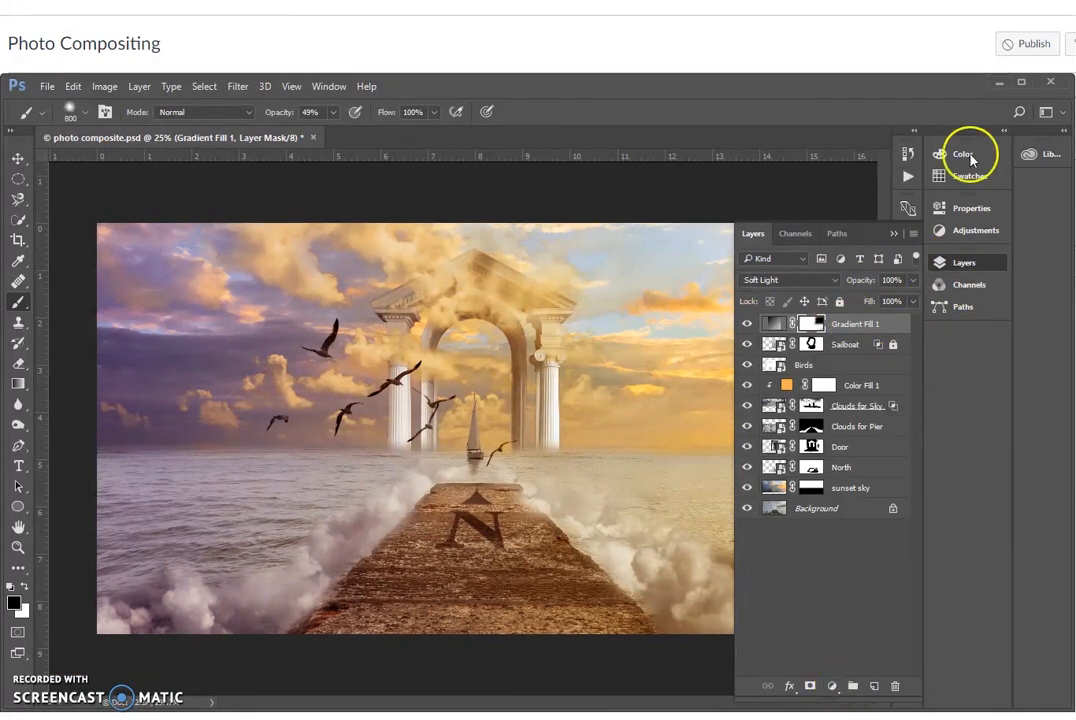
{"action": "left_click", "coordinate": [970, 231]}
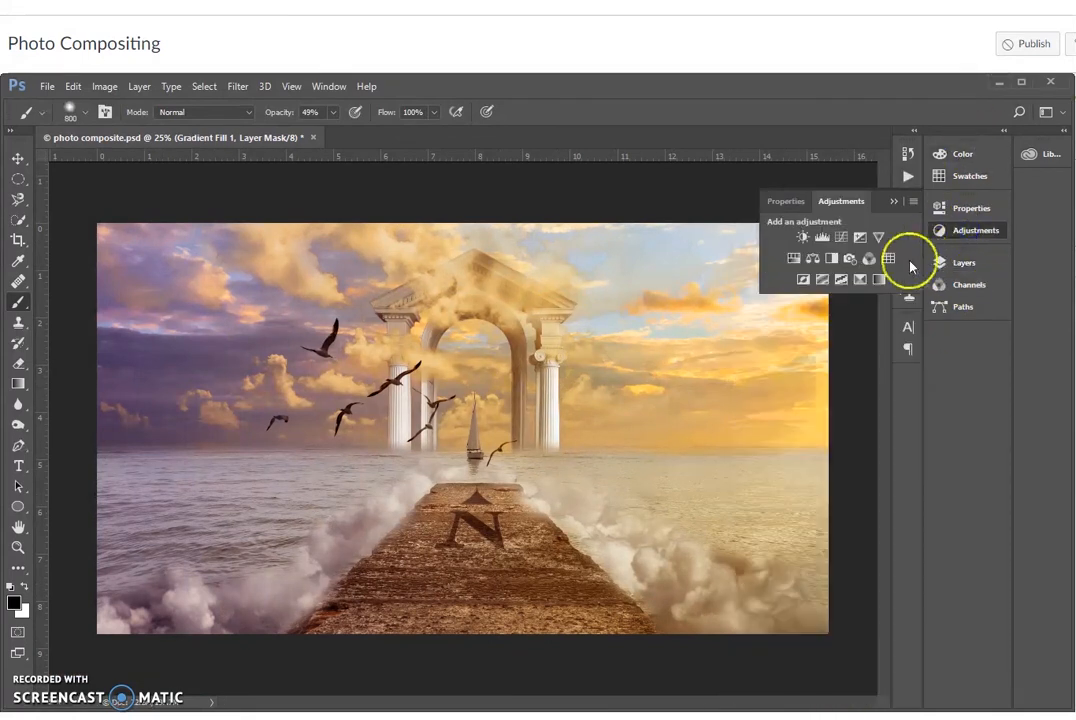
{"action": "left_click", "coordinate": [841, 237]}
{"action": "left_click_drag", "start_coordinate": [917, 280], "coordinate": [918, 303]}
{"action": "left_click", "coordinate": [818, 302]}
{"action": "left_click_drag", "start_coordinate": [818, 302], "coordinate": [853, 269]}
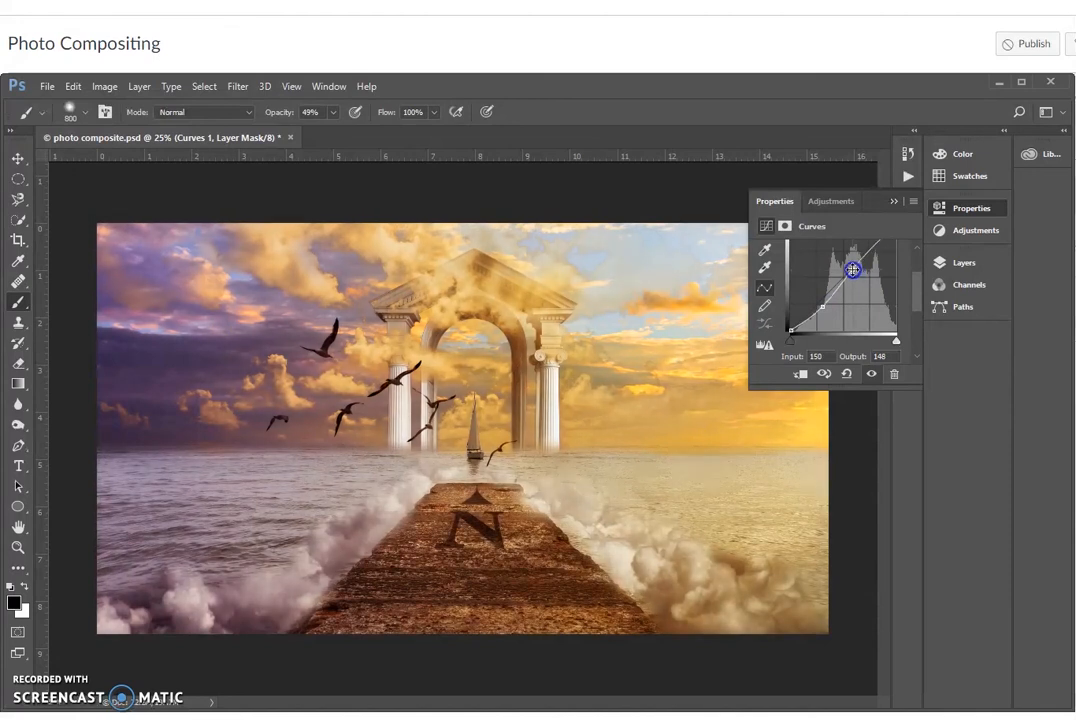
{"action": "left_click", "coordinate": [892, 201]}
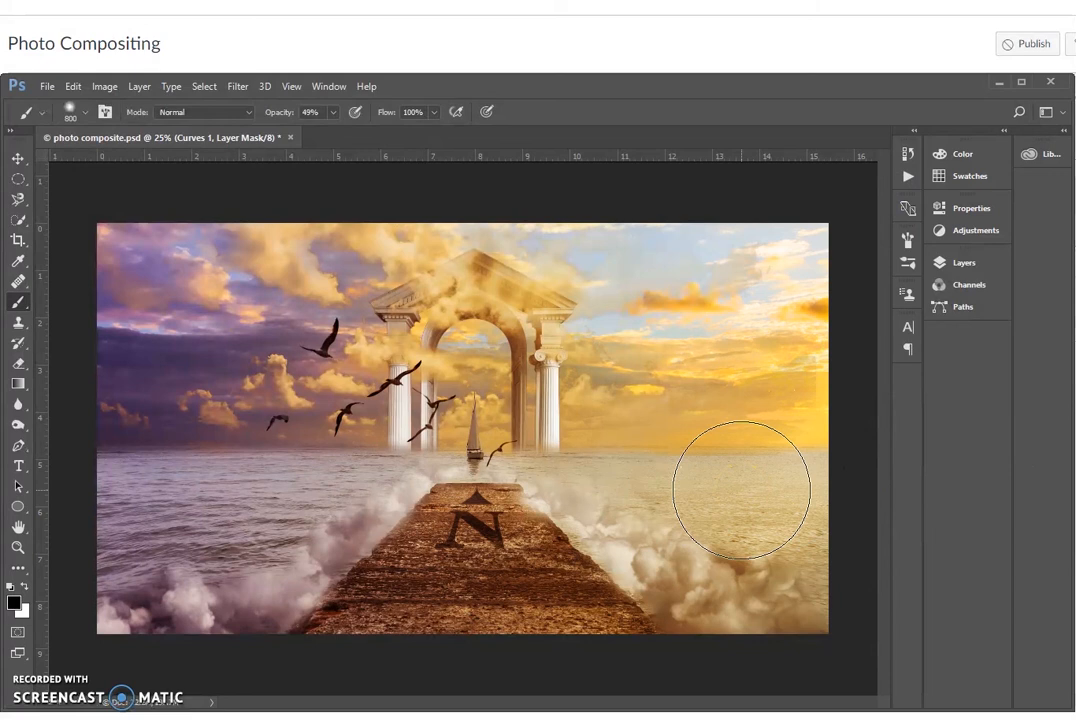
{"action": "mouse_move", "coordinate": [741, 490]}
{"action": "left_mouse_down"}
{"action": "mouse_move", "coordinate": [652, 495]}
{"action": "mouse_move", "coordinate": [365, 611]}
{"action": "mouse_move", "coordinate": [408, 643]}
{"action": "mouse_move", "coordinate": [350, 606]}
{"action": "mouse_move", "coordinate": [105, 668]}
{"action": "left_mouse_up"}
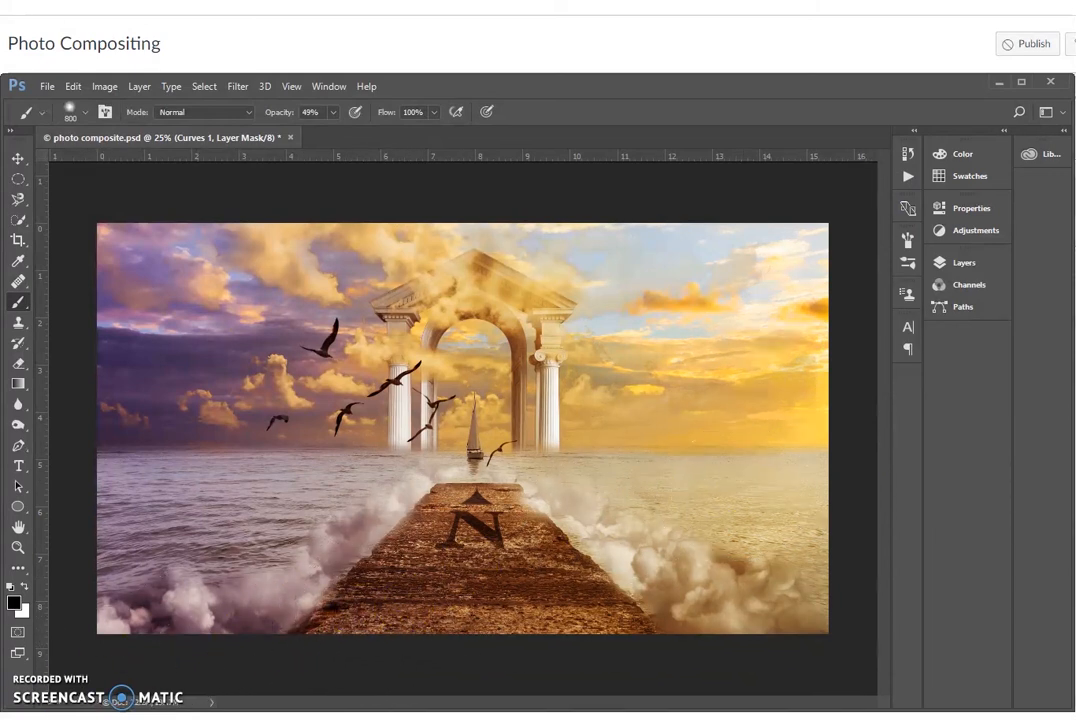